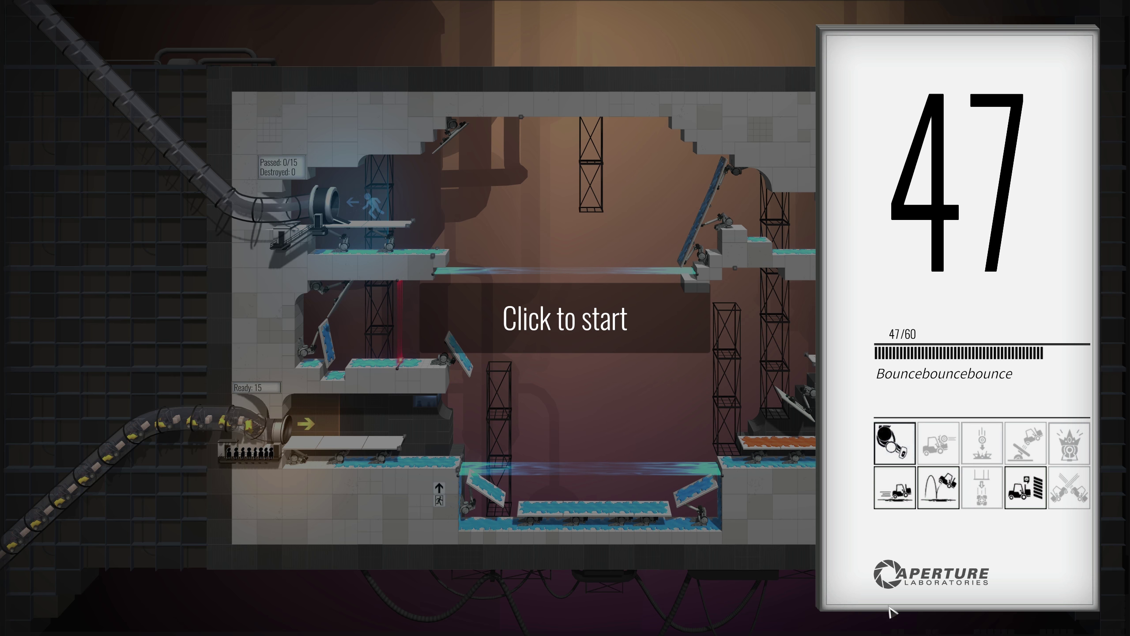
Start the Bouncebouncebounce level and dismiss the GLaDOS opening message
left_click(894, 603)
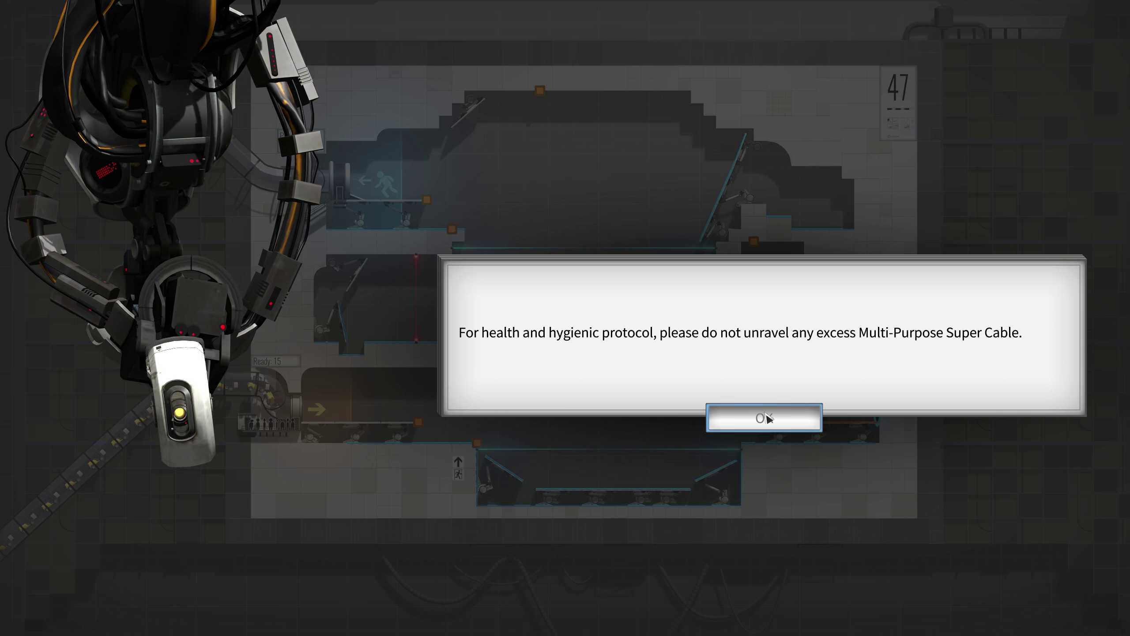
left_click(765, 418)
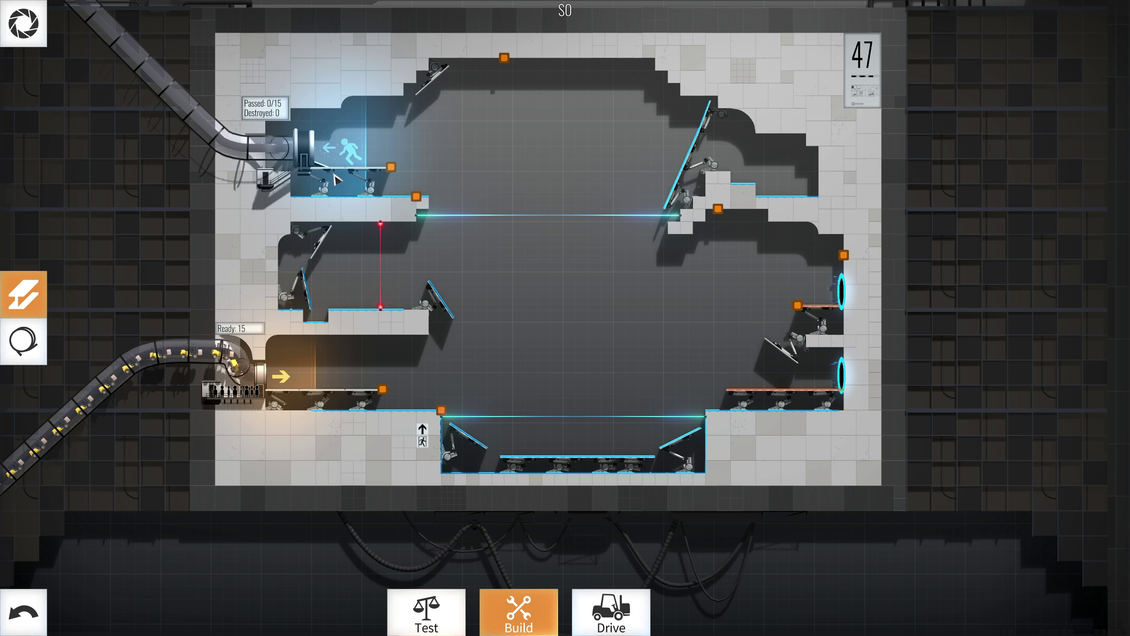
scroll(495, 367, "up", 2)
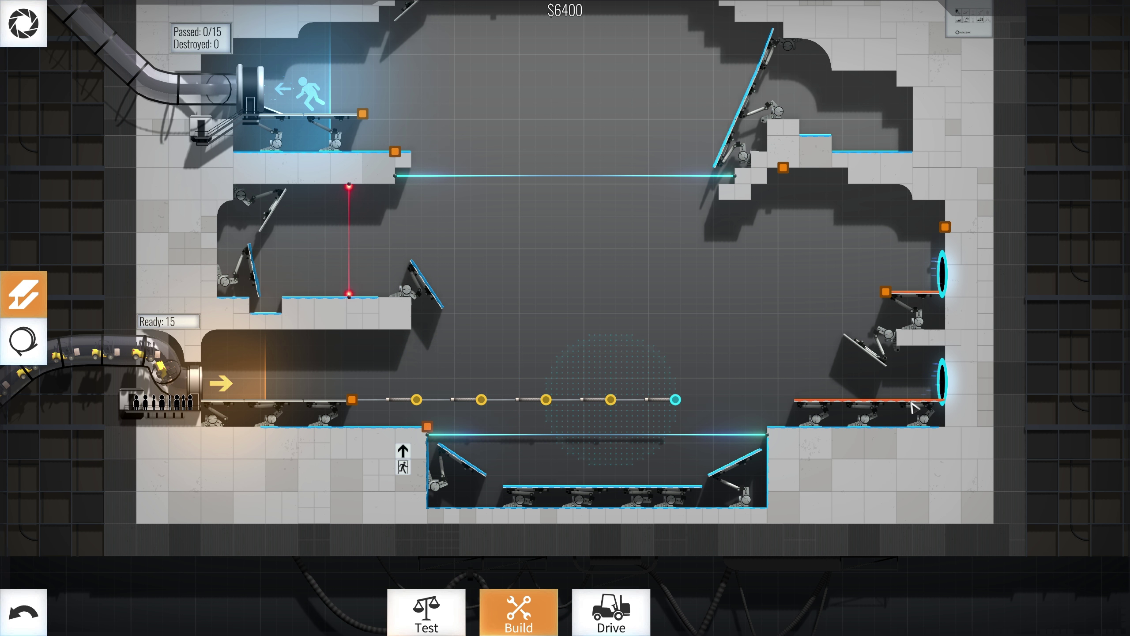
Delete the extra right-end segment and convert the lower beam span into road
right_click(830, 397)
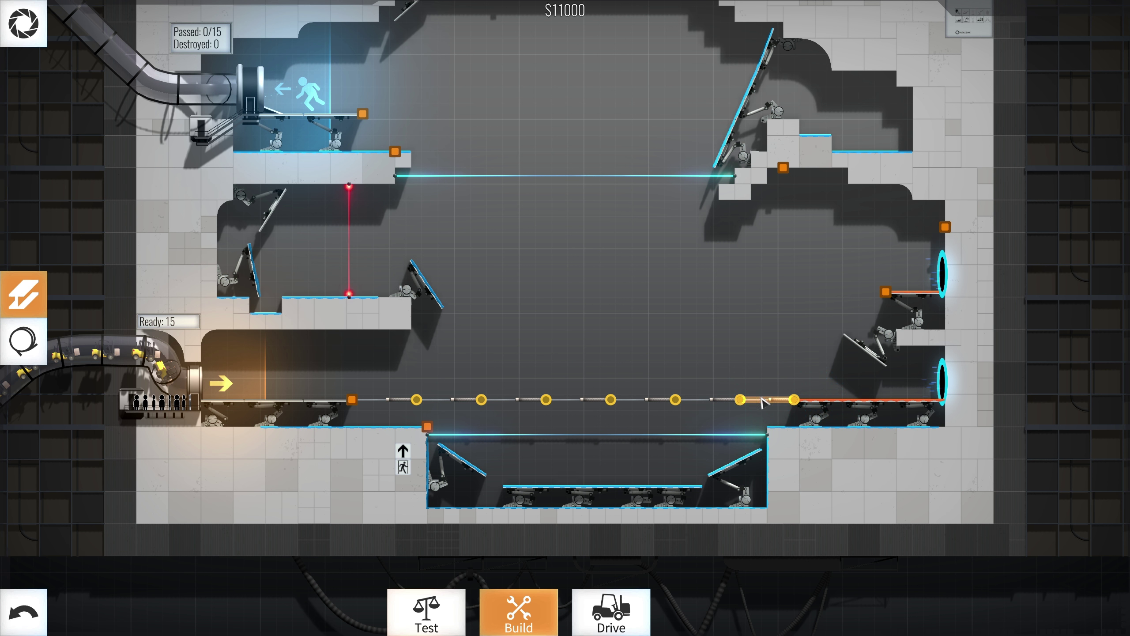
left_click_drag(794, 402, 354, 402)
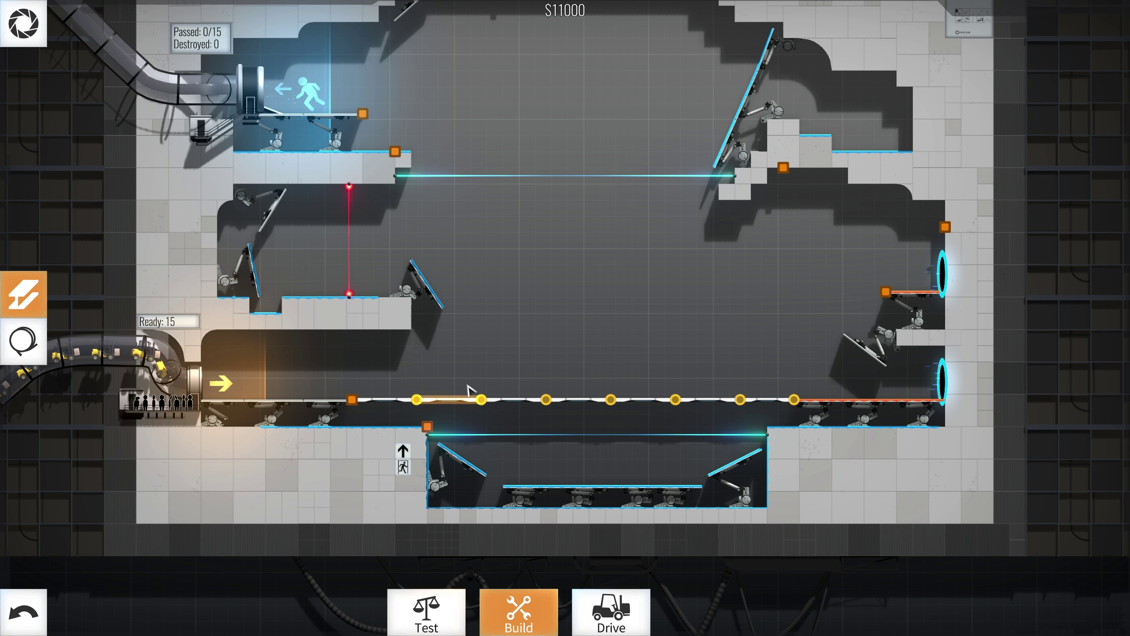
scroll(492, 380, "up", 2)
scroll(492, 380, "down", 2)
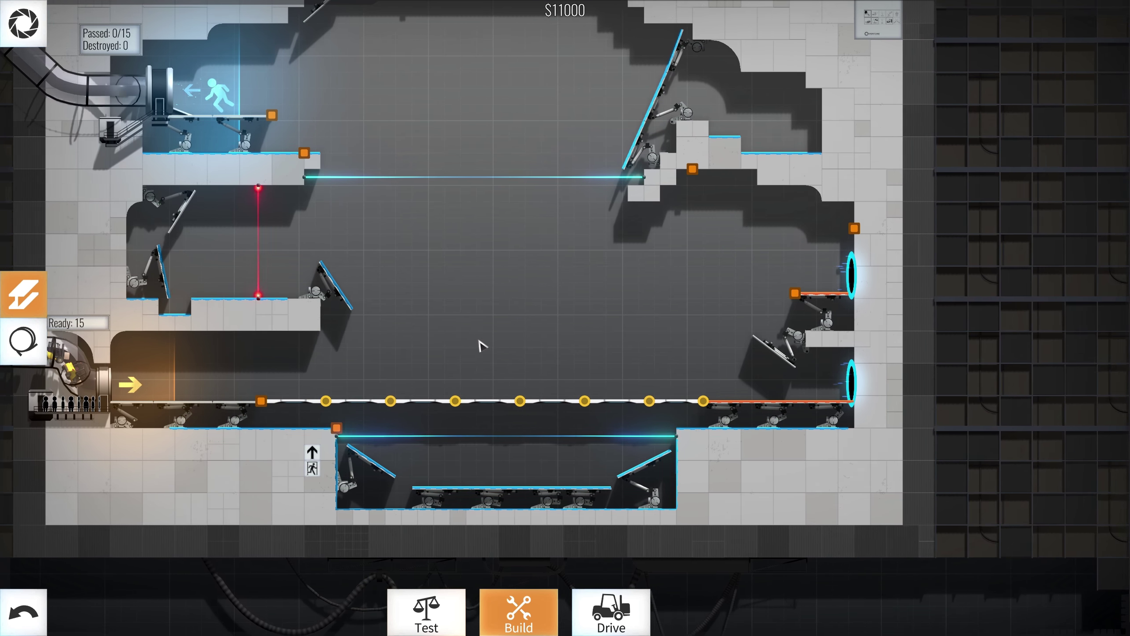
Anchor the lower road to the left ledge and add support joints under both ends
left_click_drag(480, 344, 508, 361)
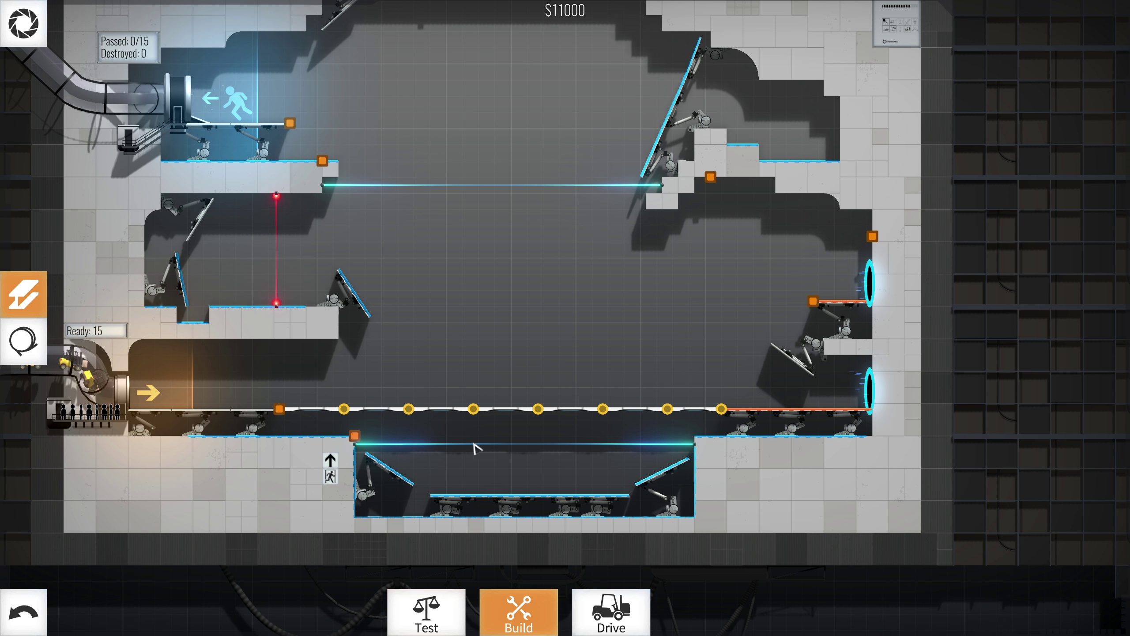
mouse_move(343, 409)
left_mouse_down()
mouse_move(355, 435)
mouse_move(408, 409)
left_mouse_up()
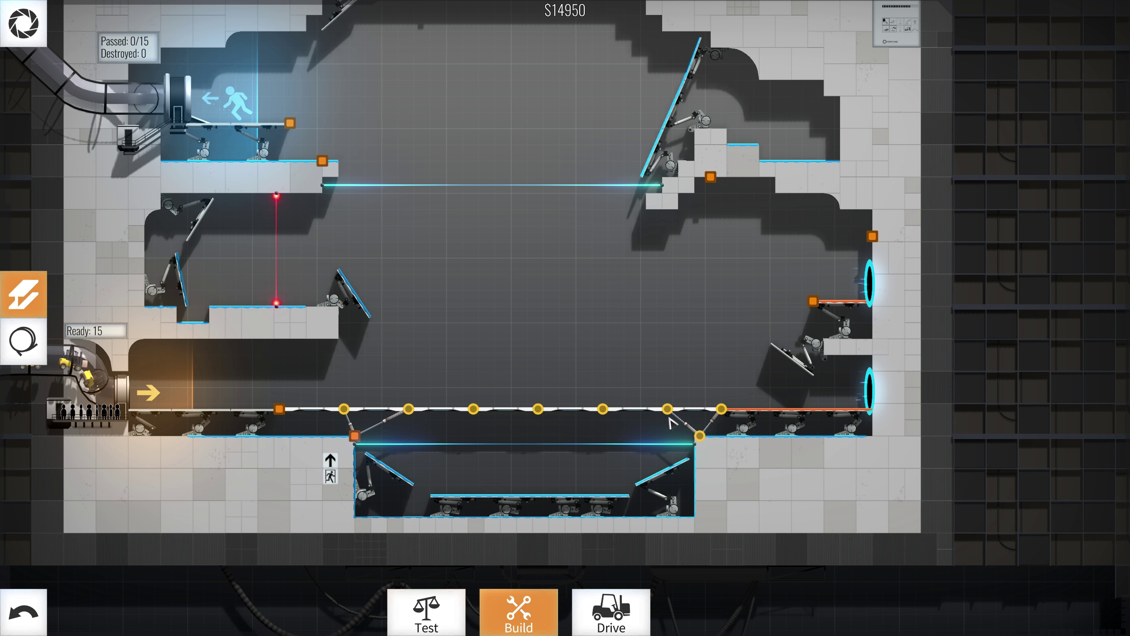
left_click_drag(698, 436, 388, 430)
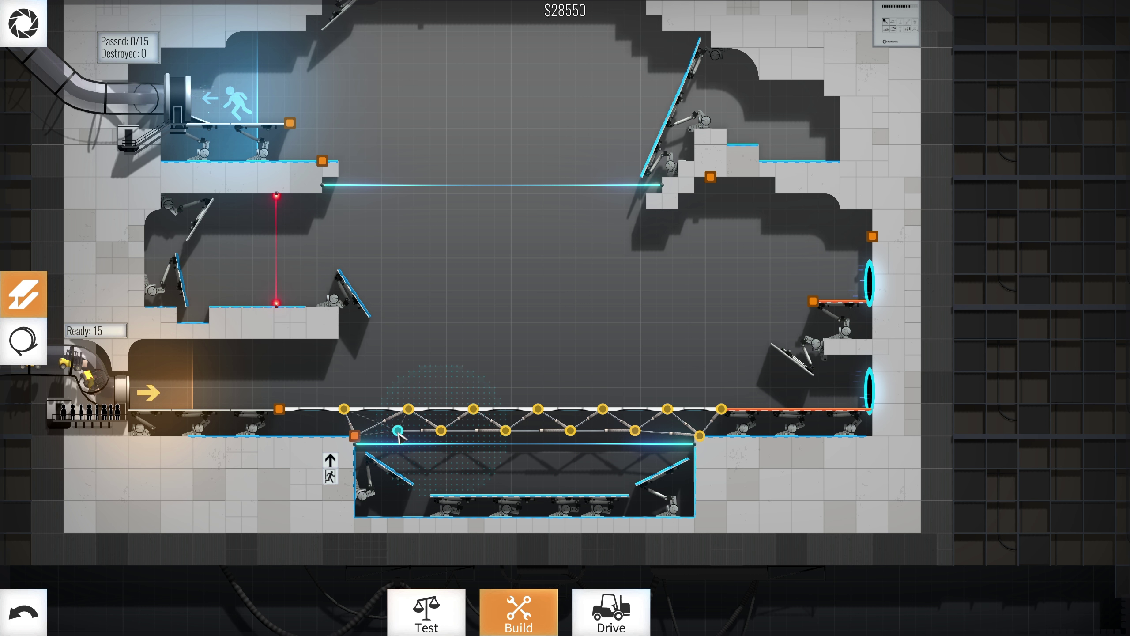
left_click(398, 431)
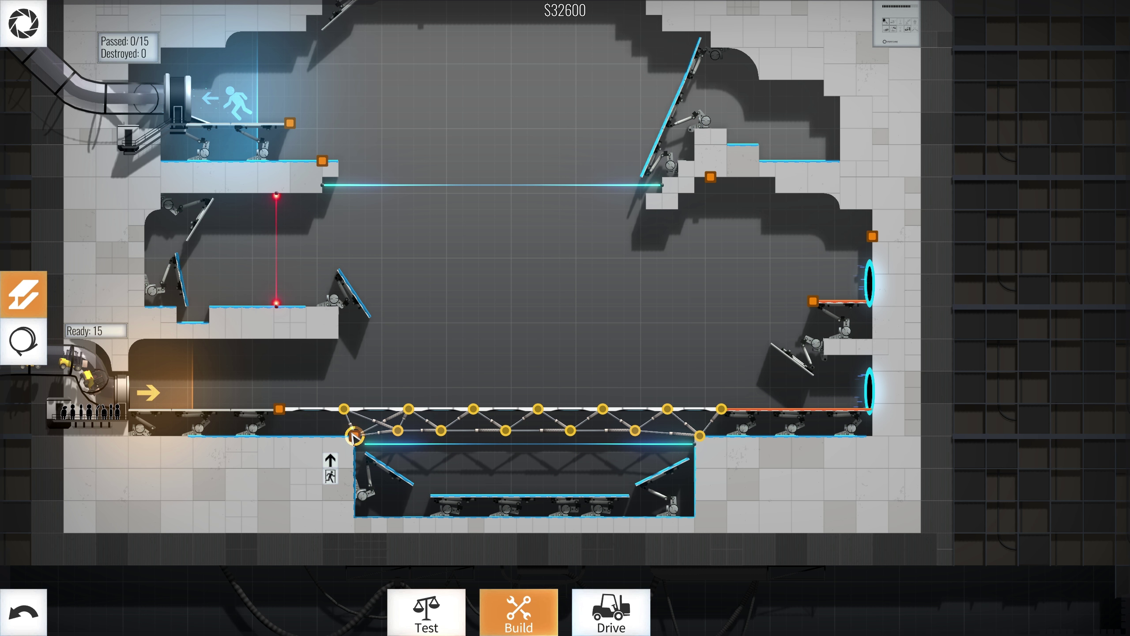
left_click_drag(317, 389, 281, 408)
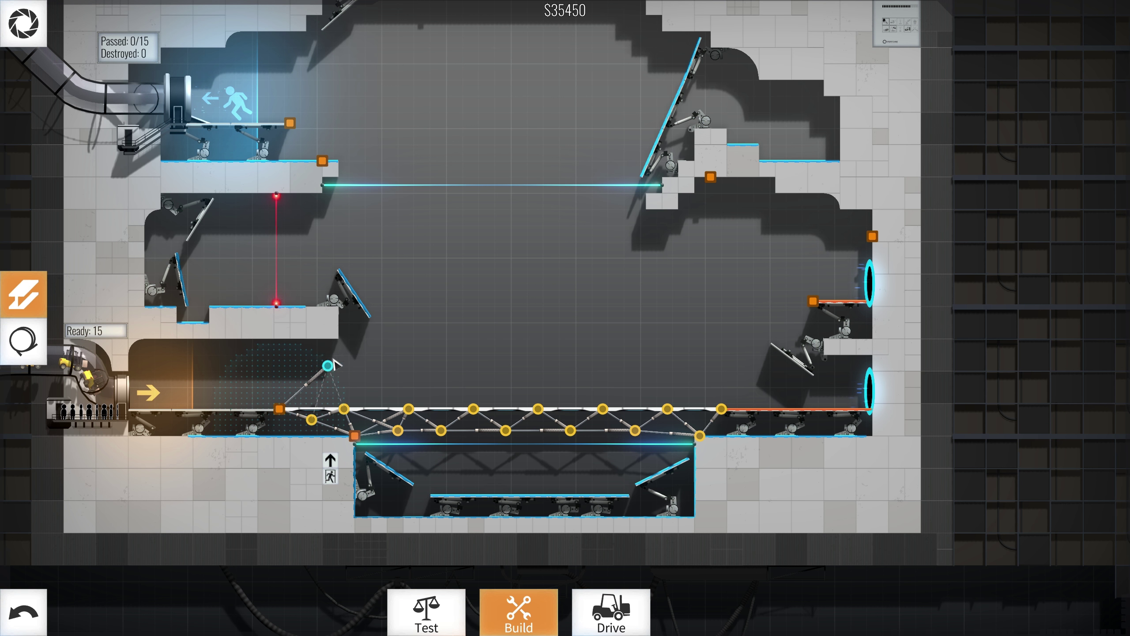
Build a top chord of joints across the span above the lower road
left_click(312, 367)
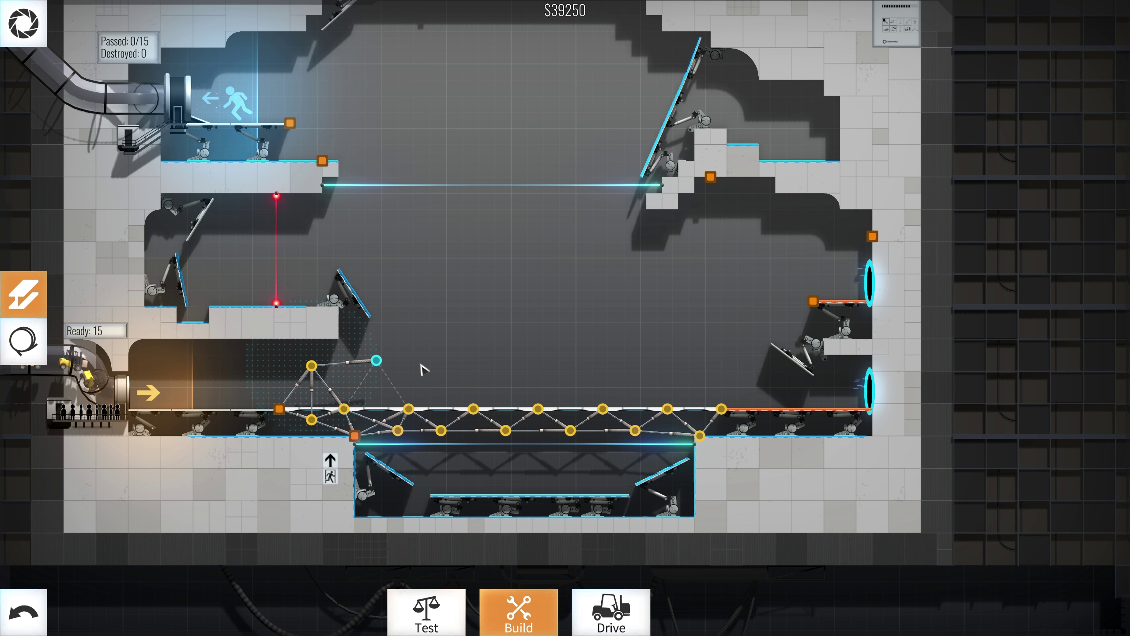
left_click(376, 364)
left_click(440, 365)
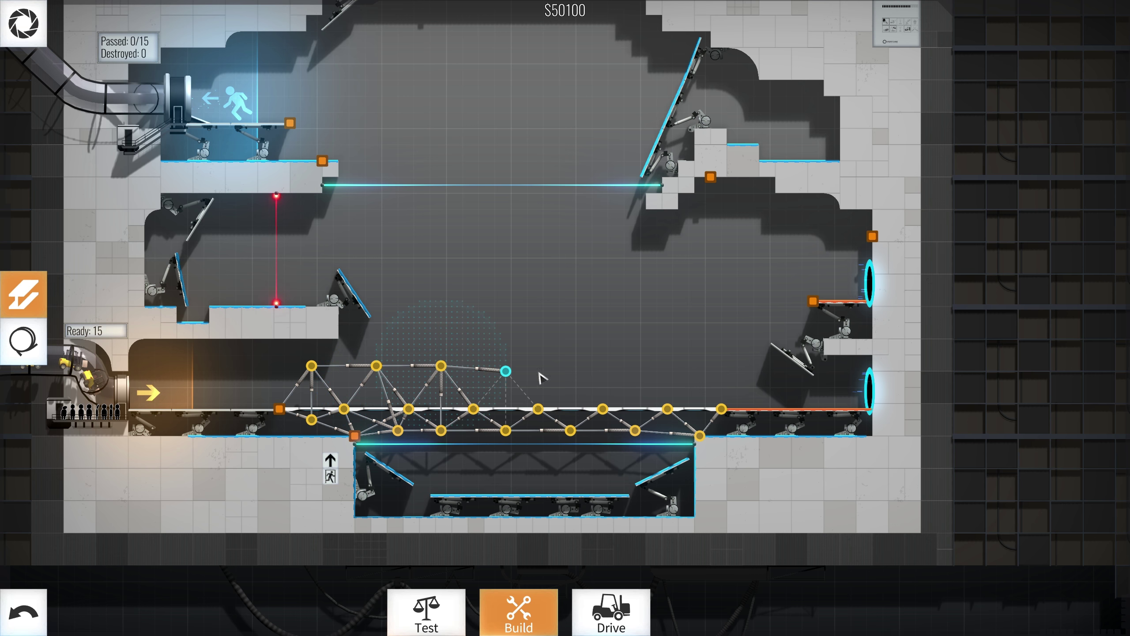
left_click(581, 370)
left_click(641, 366)
left_click(681, 370)
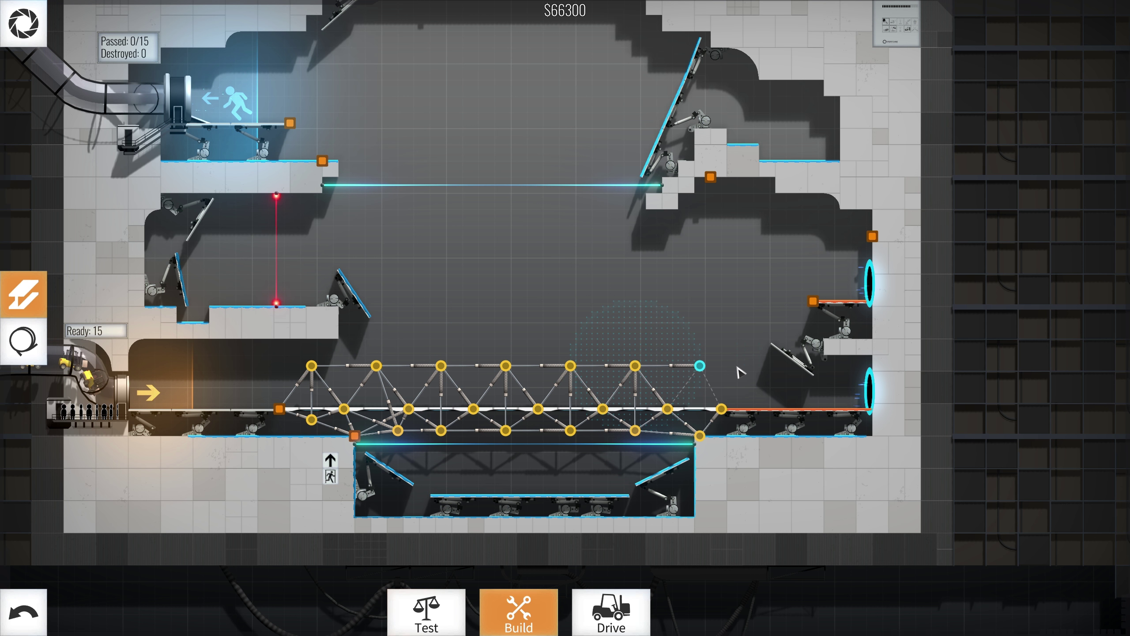
left_click(741, 372)
Draw an upper beam row leftward from the higher right ledge
left_click(753, 290)
left_click(689, 290)
left_click(623, 292)
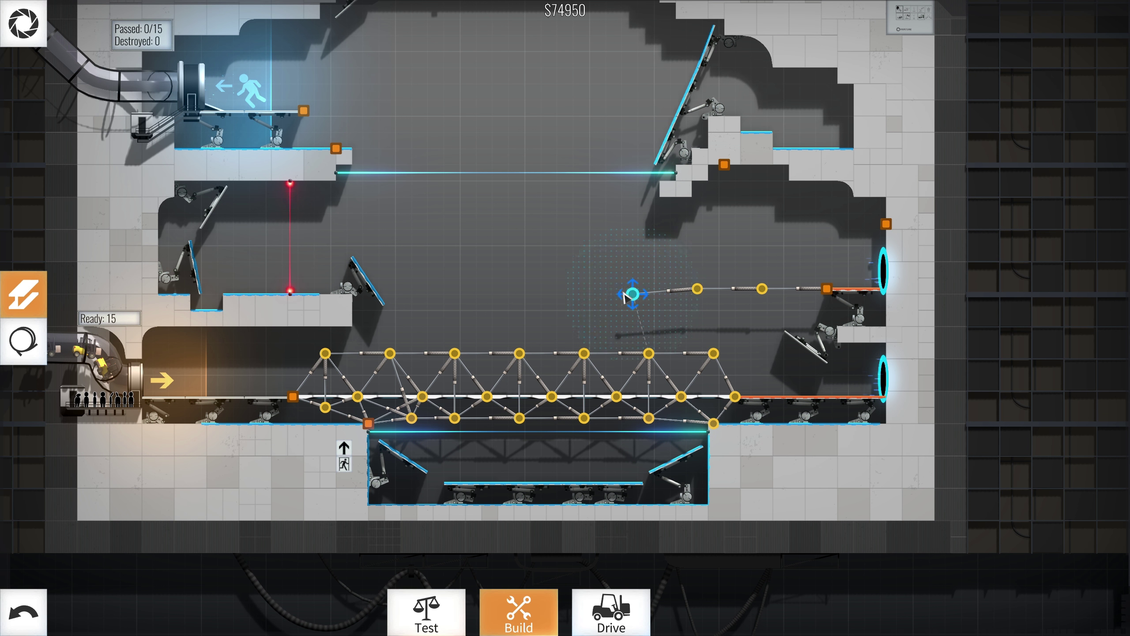
left_click_drag(632, 292, 635, 290)
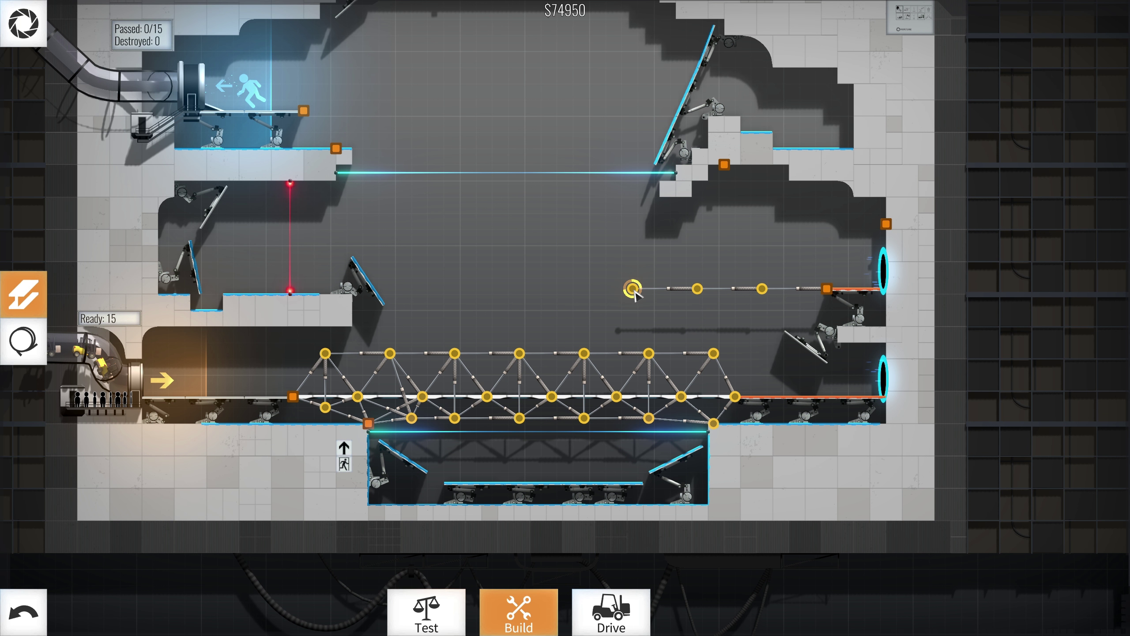
left_click(503, 289)
left_click(439, 289)
right_click(388, 292)
Convert the upper beam row to road and brace it to the lower truss
left_click_drag(438, 292, 813, 292)
left_click(439, 289)
mouse_move(487, 327)
left_mouse_down()
mouse_move(792, 320)
mouse_move(795, 334)
left_mouse_up()
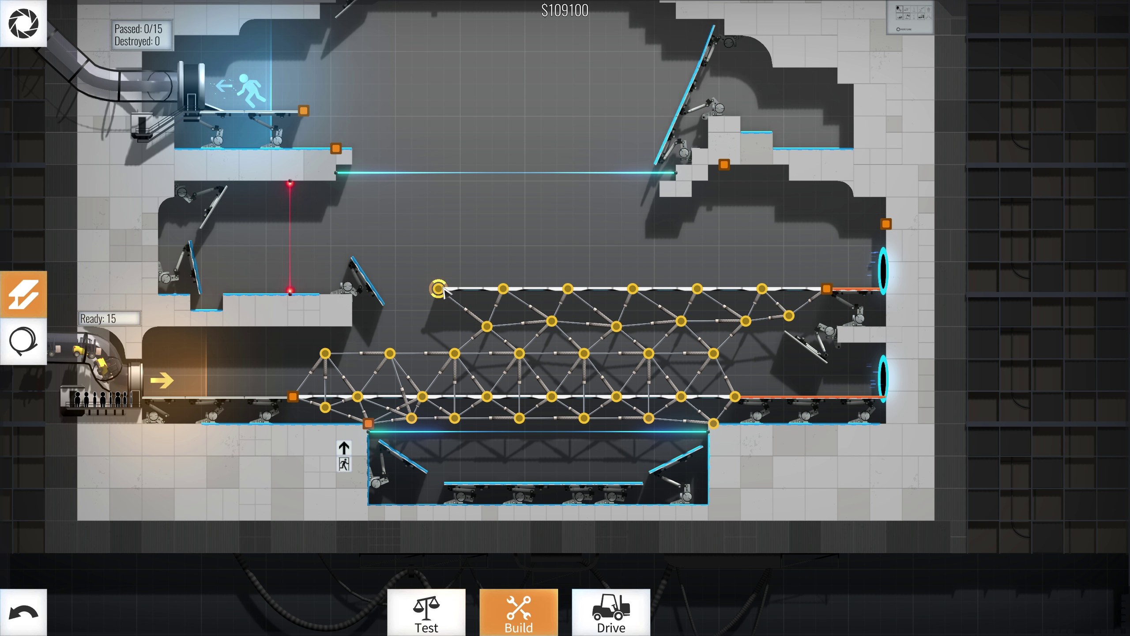
left_click(407, 333)
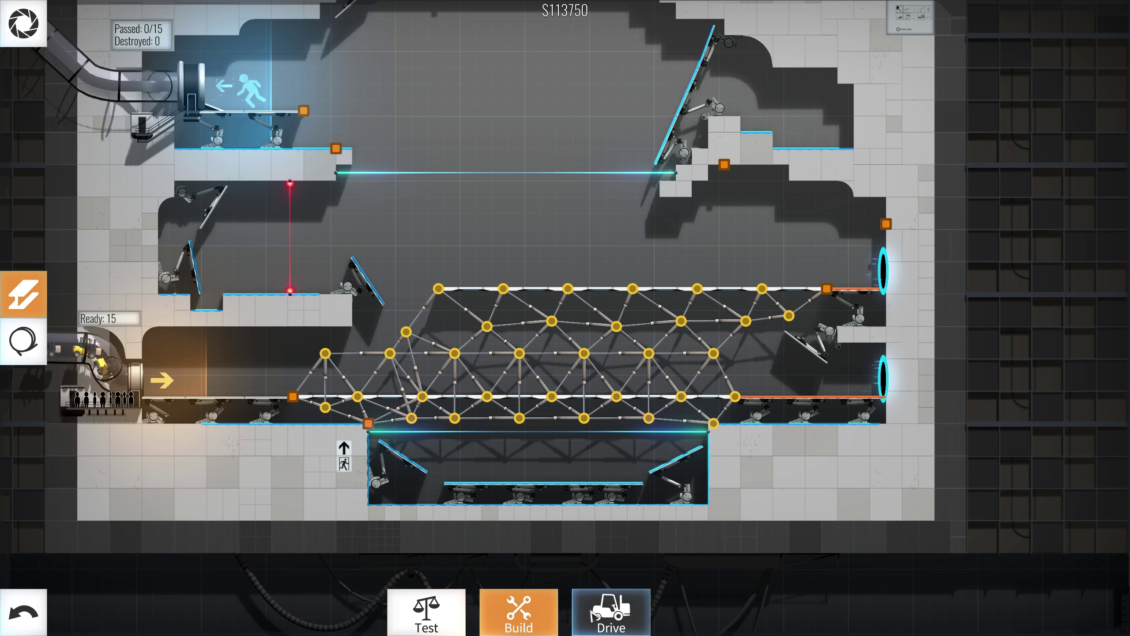
Test-drive the convoy twice, bracing the lower road's right end in between
left_click(642, 622)
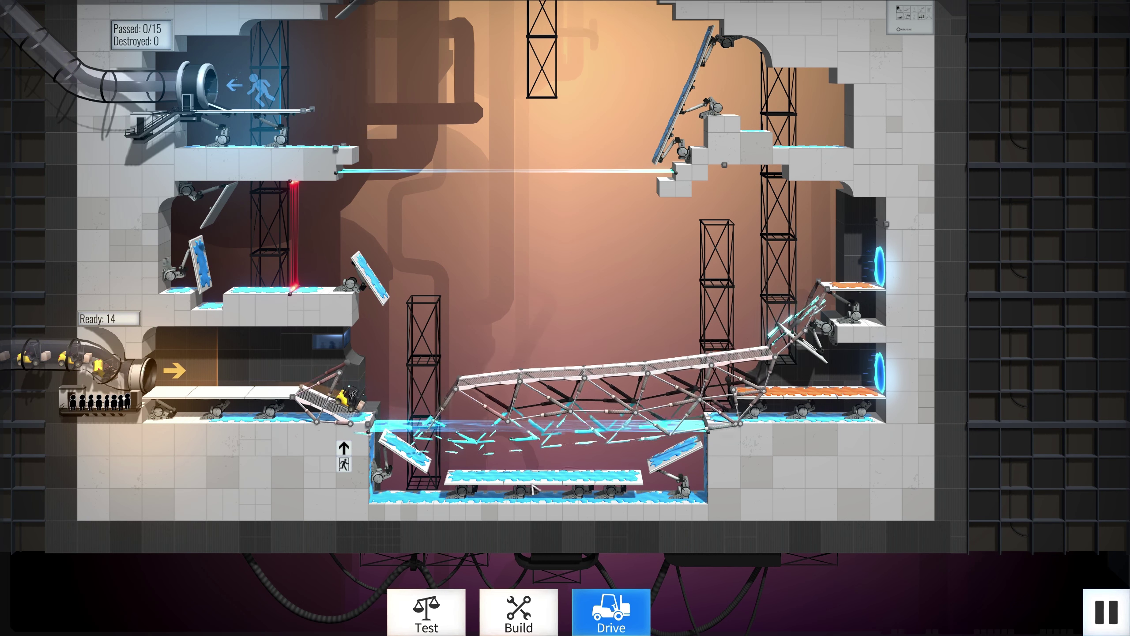
left_click(550, 612)
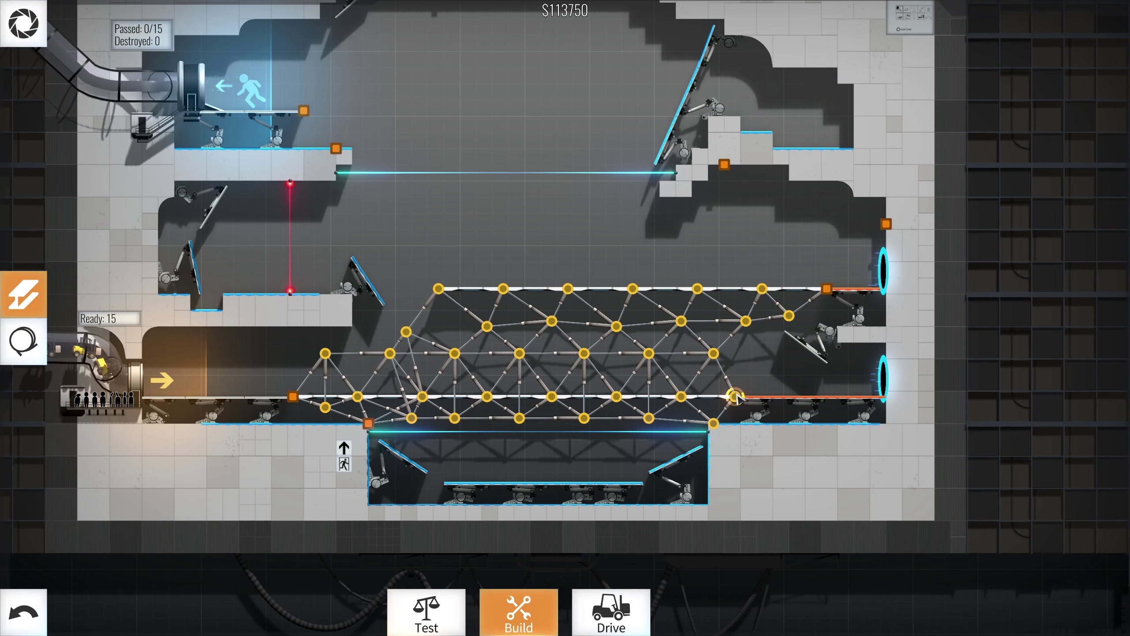
left_click_drag(746, 392, 766, 353)
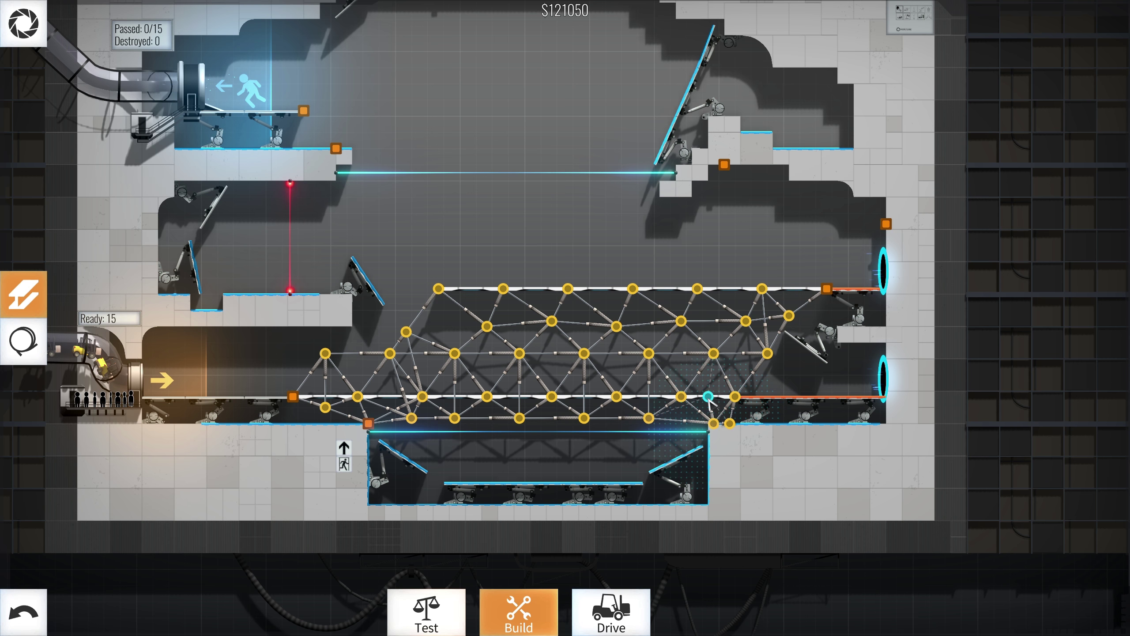
left_click(611, 610)
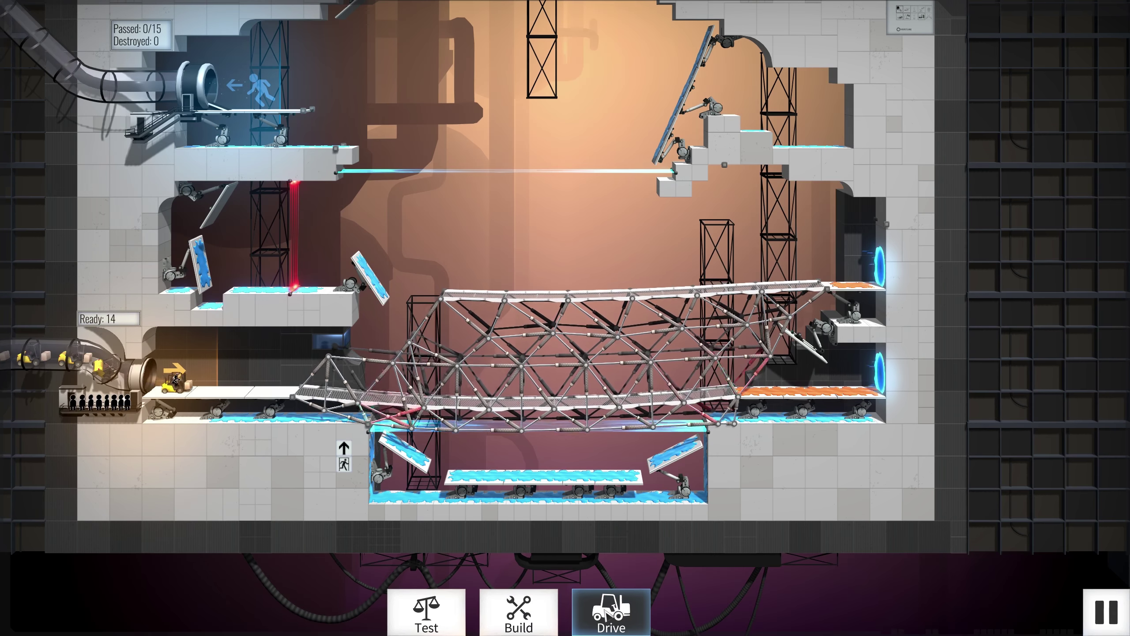
scroll(566, 354, "up", 3)
left_click(519, 612)
Replace a right-end support beam with new brace joints near the ledge, then retest
left_click_drag(706, 523, 663, 528)
mouse_move(697, 459)
left_mouse_down()
mouse_move(740, 461)
mouse_move(729, 458)
left_mouse_up()
left_click(721, 382)
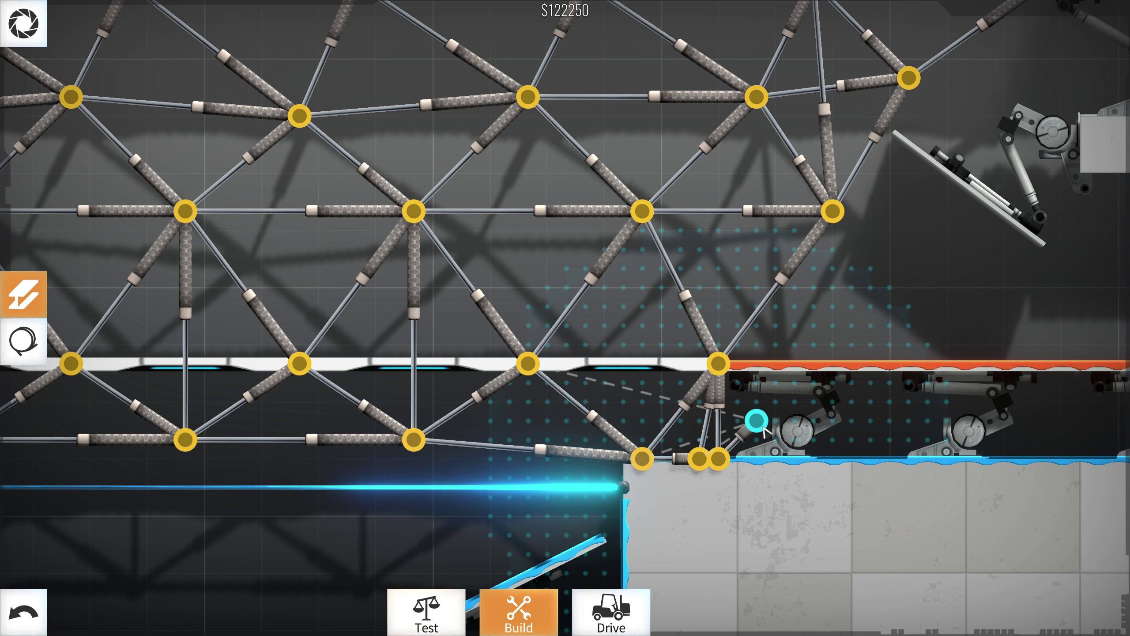
mouse_move(757, 439)
left_mouse_down()
mouse_move(775, 424)
mouse_move(756, 421)
left_mouse_up()
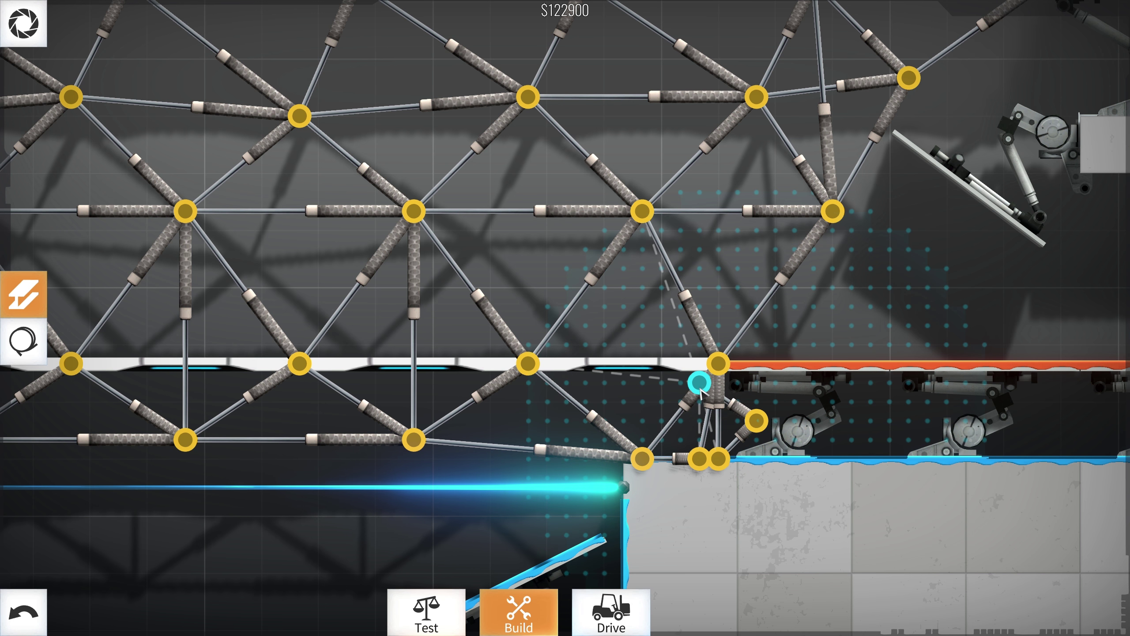
left_click_drag(700, 383, 756, 420)
left_click(662, 404)
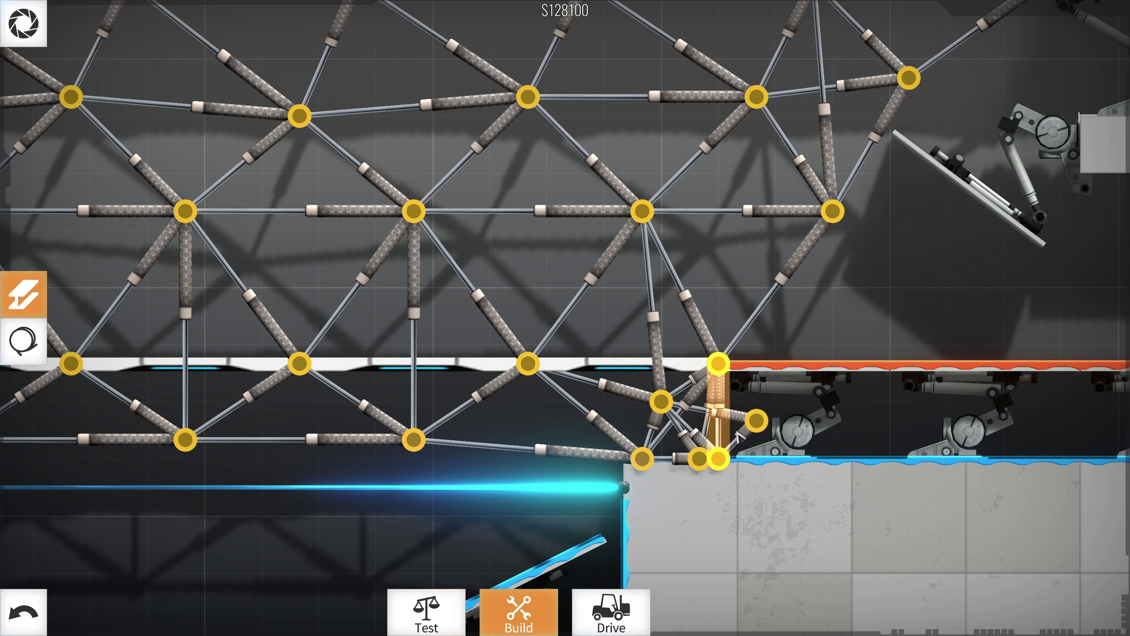
left_click(616, 612)
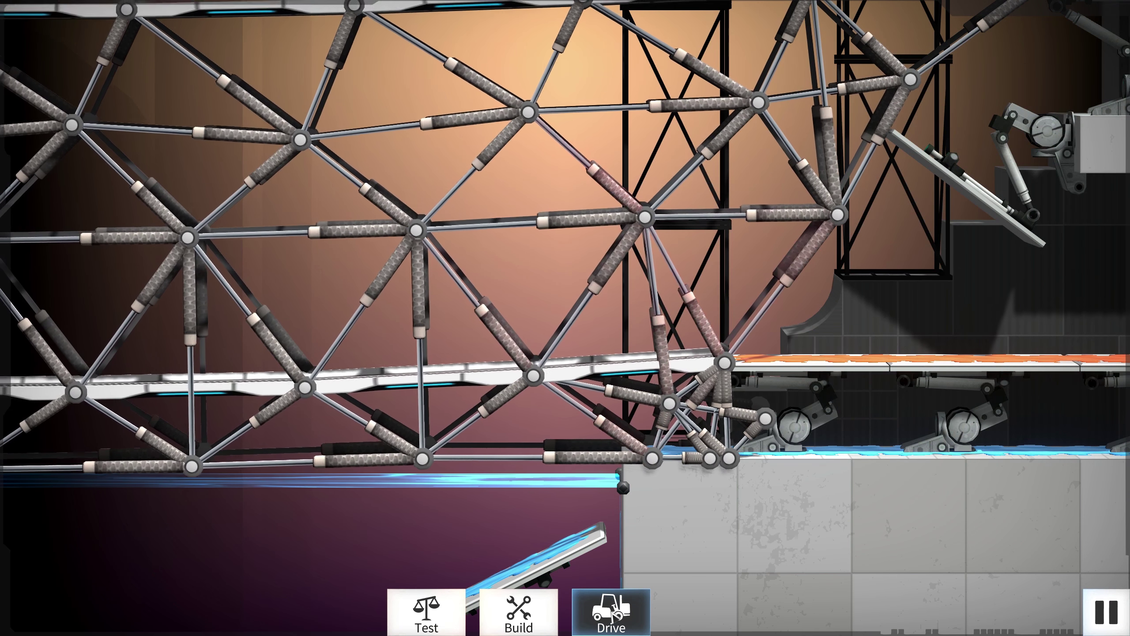
key("space")
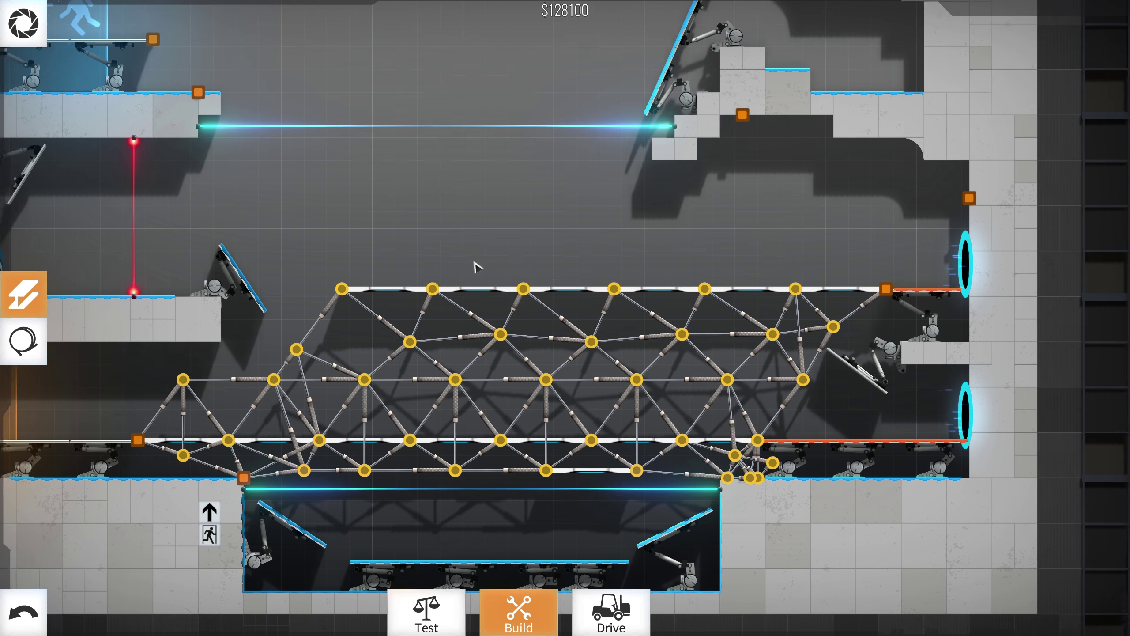
Add a braced support column up to the ceiling anchor
left_click_drag(395, 227, 325, 268)
left_click_drag(695, 293, 733, 120)
left_click_drag(718, 205, 764, 240)
mouse_move(764, 240)
left_mouse_down()
mouse_move(787, 293)
mouse_move(733, 153)
mouse_move(718, 204)
mouse_move(767, 182)
mouse_move(749, 175)
mouse_move(771, 239)
left_mouse_up()
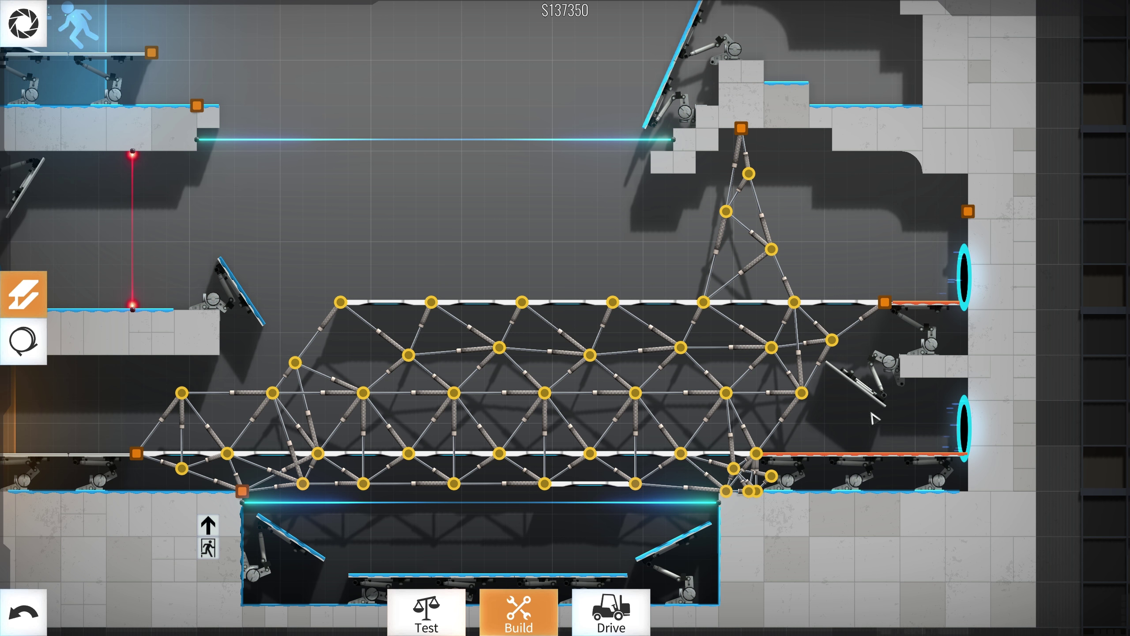
Merge the stray left-end truss joint into its neighbour and run the convoy
left_click_drag(543, 207, 709, 197)
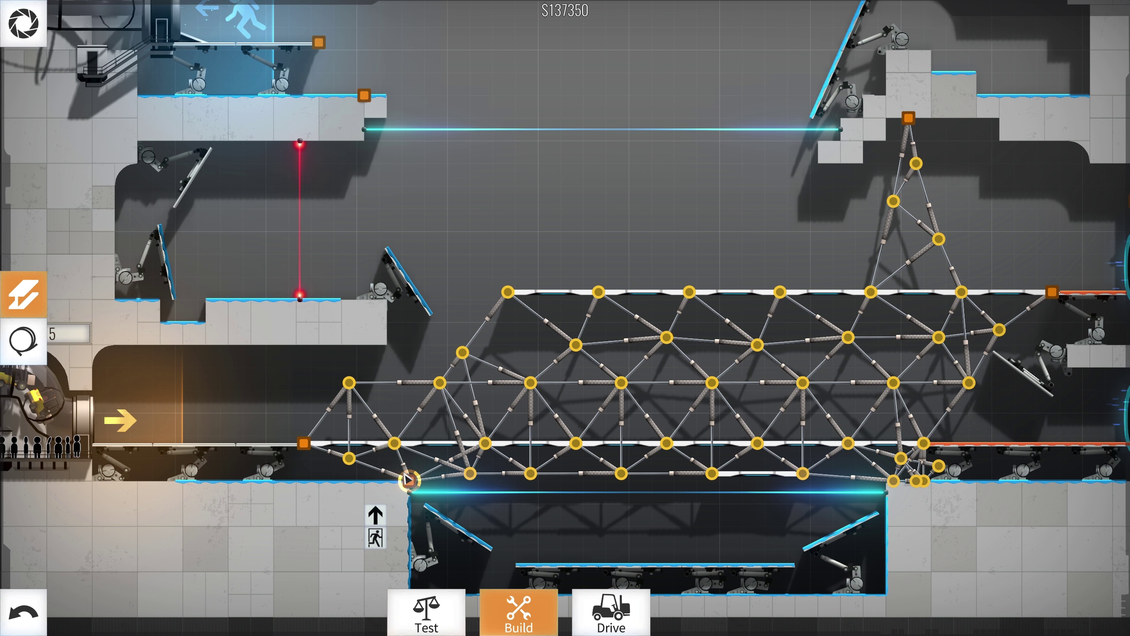
left_click(395, 445)
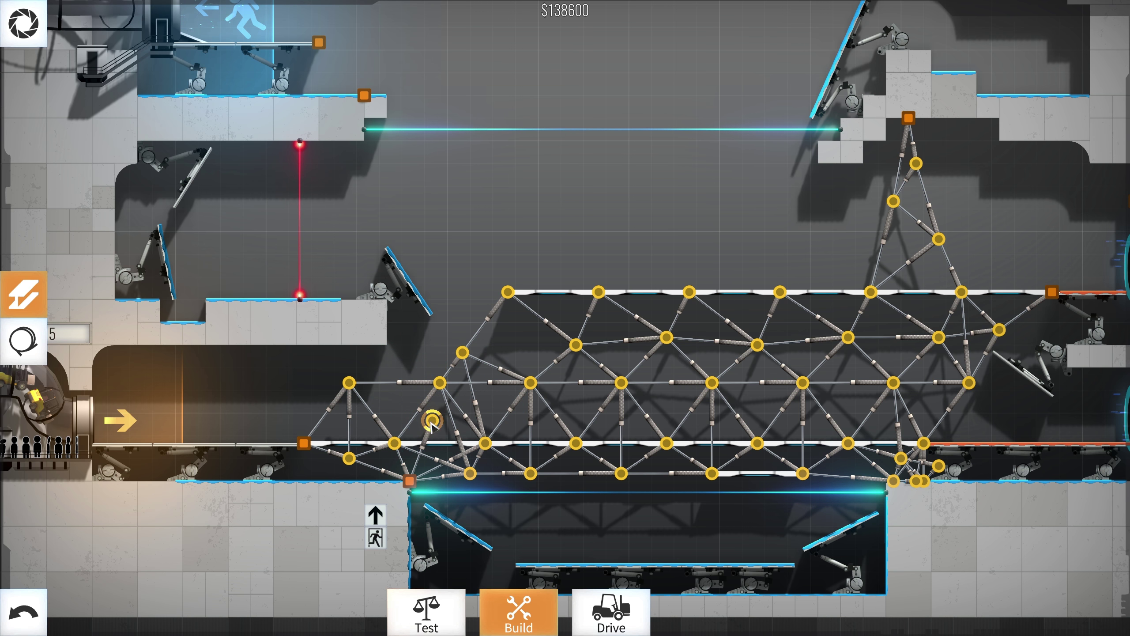
left_click_drag(432, 421, 409, 482)
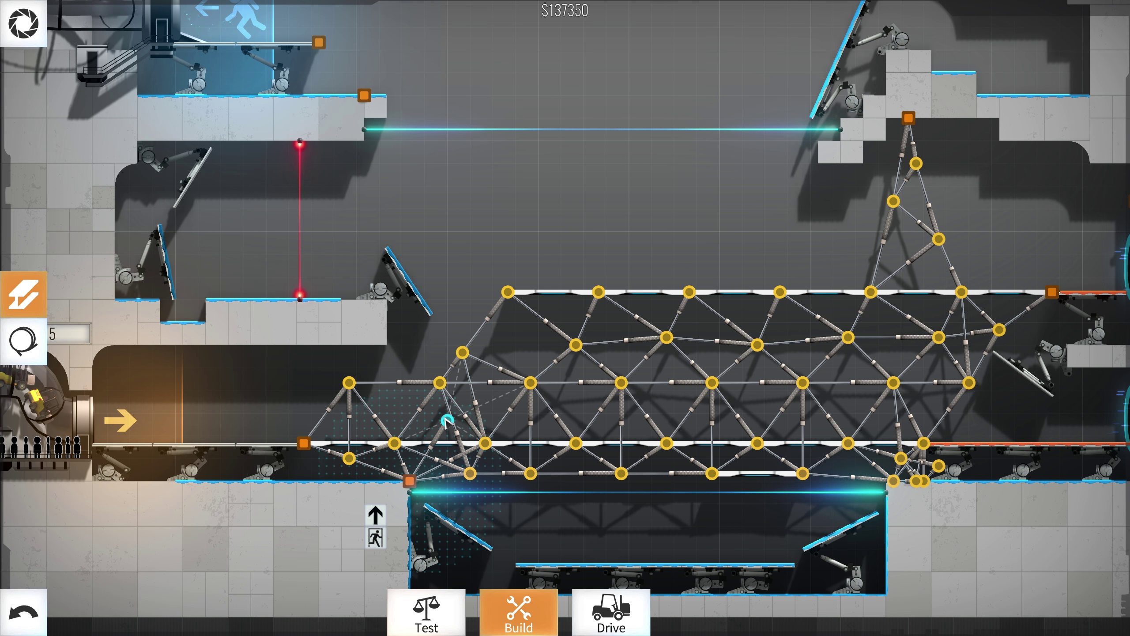
left_click(611, 612)
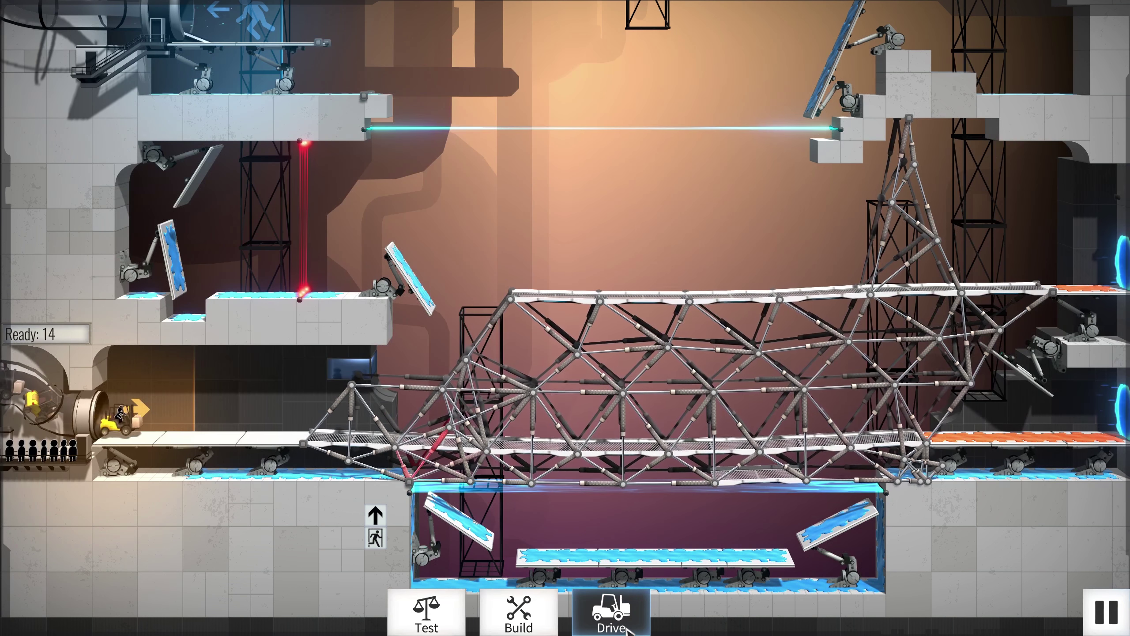
scroll(696, 528, "down", 5)
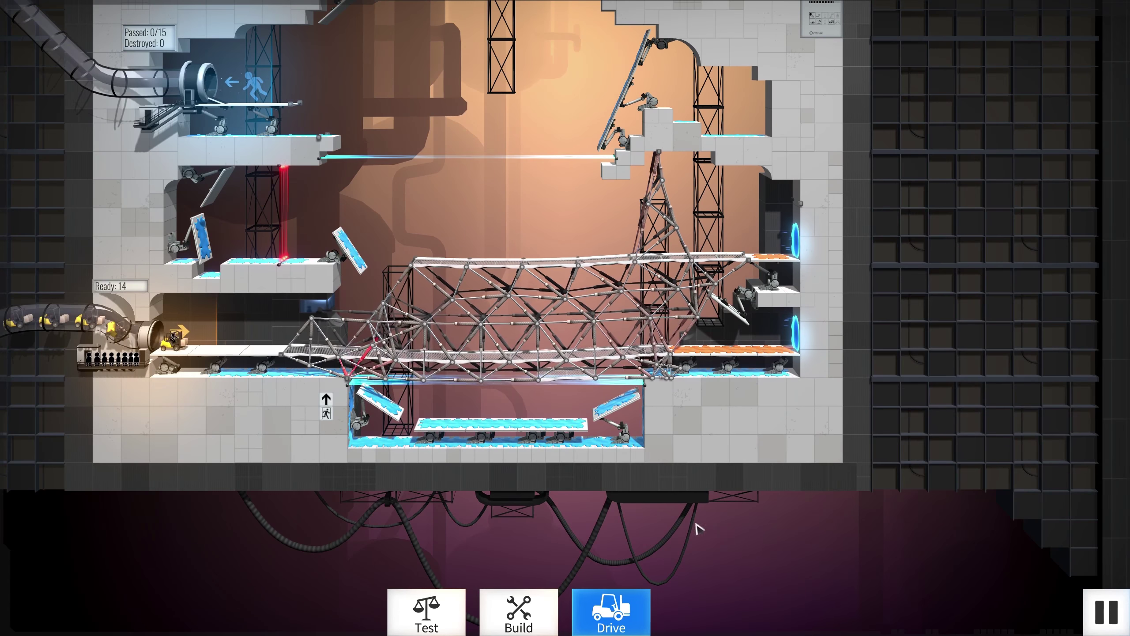
Return to editing and delete the tall tower and the truss's left-middle joints
key("Escape")
scroll(696, 528, "up", 3)
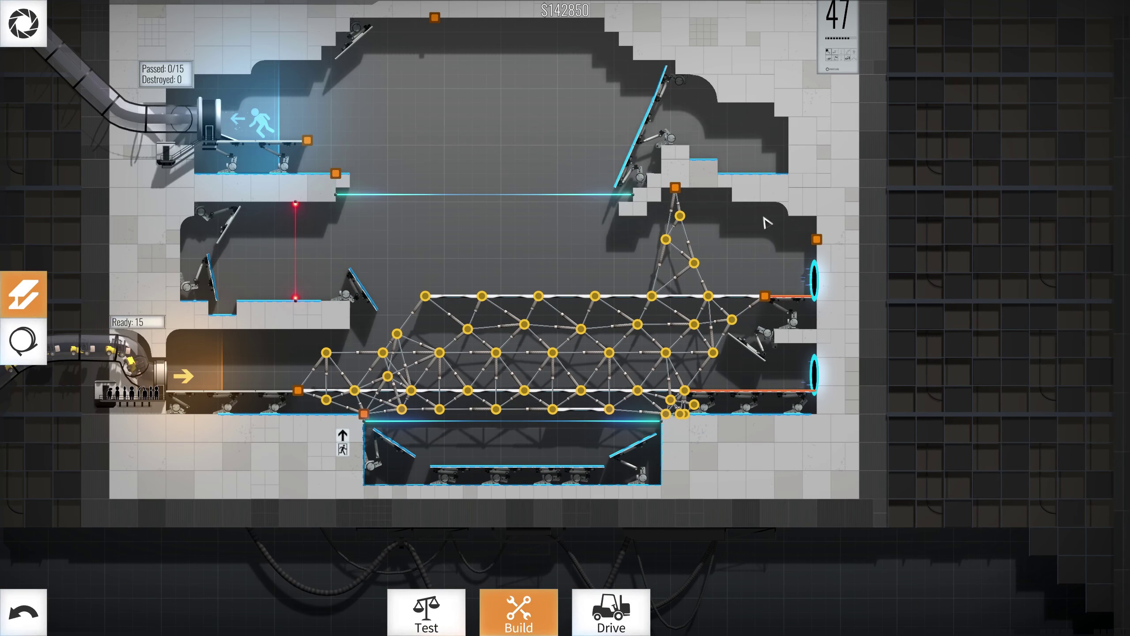
right_click(693, 262)
right_click(665, 239)
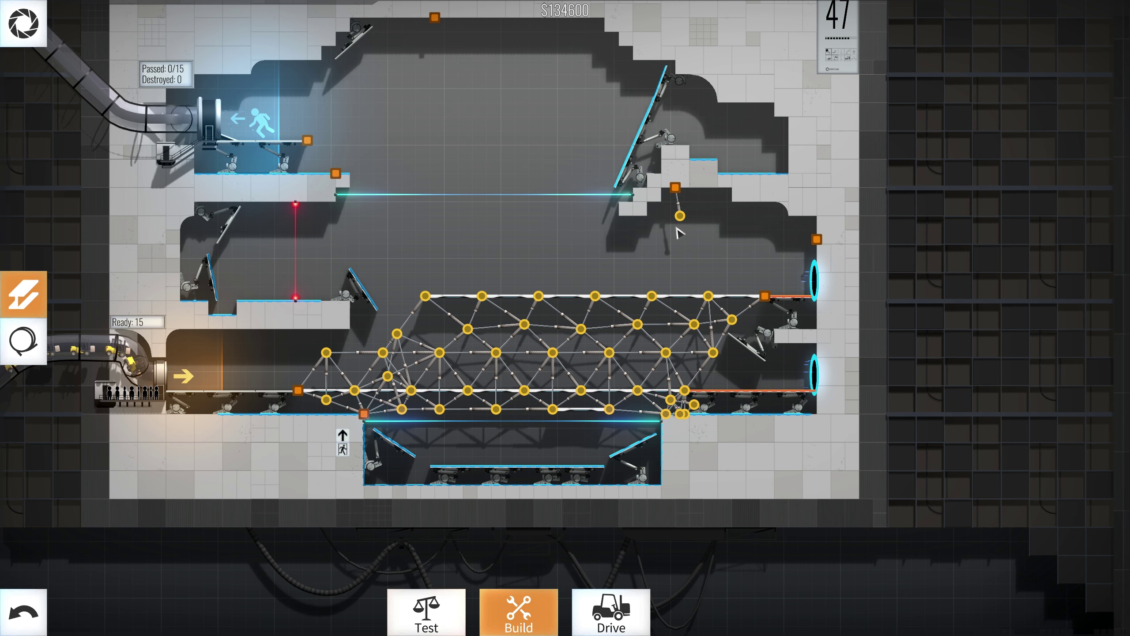
right_click(424, 297)
right_click(482, 296)
right_click(468, 327)
right_click(439, 354)
Delete the remaining left-end and lower-left truss joints, then undo the last deletion
right_click(397, 334)
right_click(382, 354)
right_click(387, 377)
right_click(354, 390)
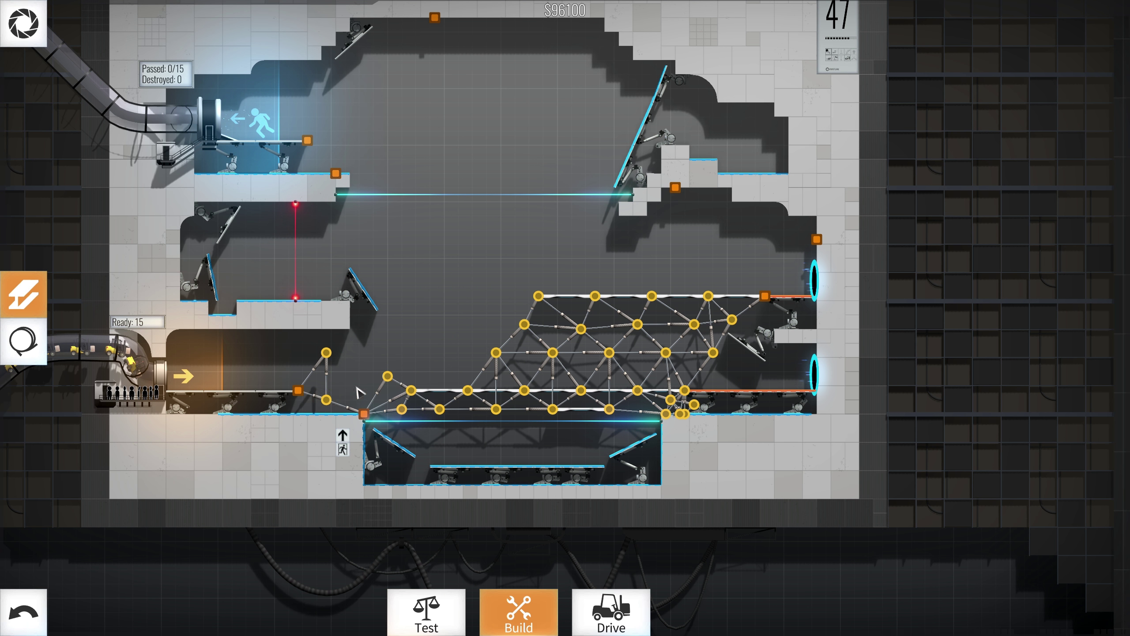
right_click(326, 402)
right_click(326, 353)
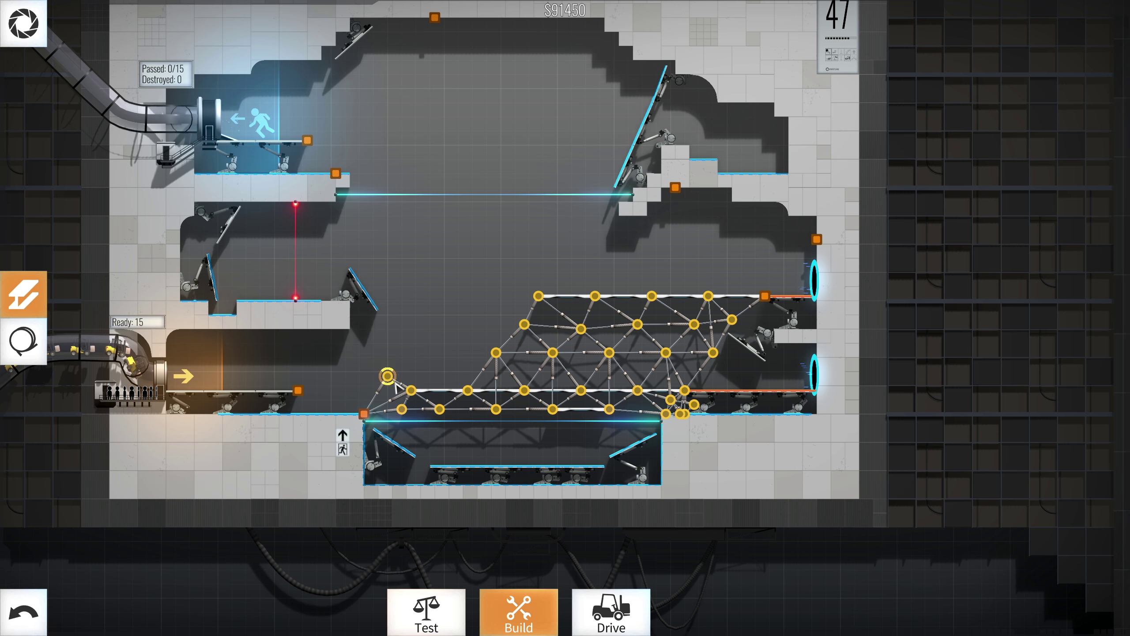
right_click(402, 408)
right_click(411, 390)
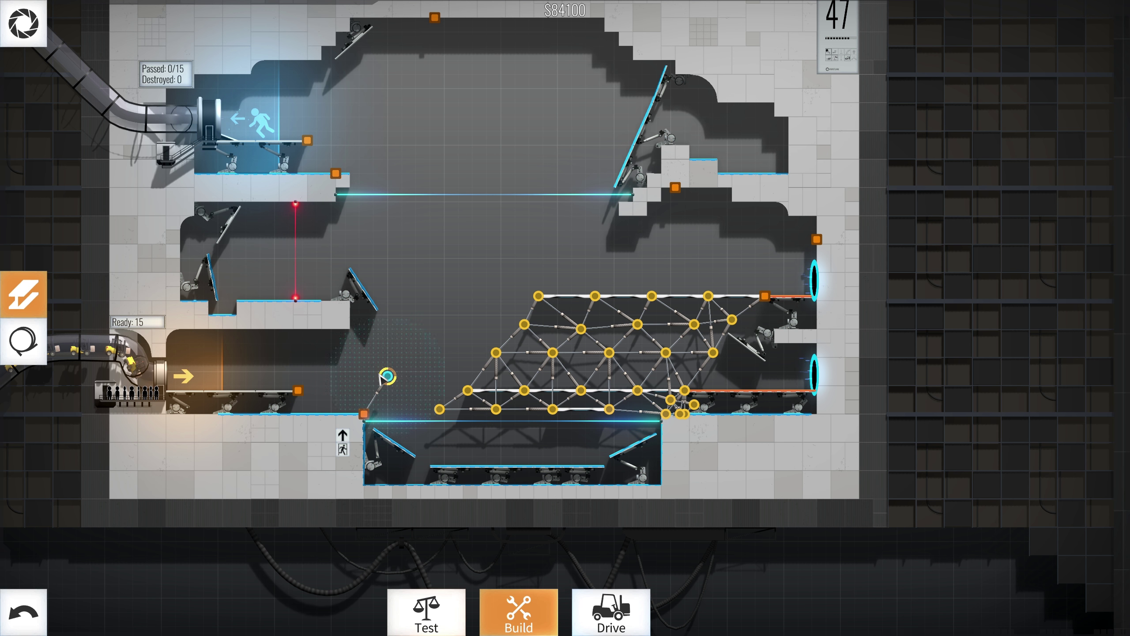
right_click(382, 396)
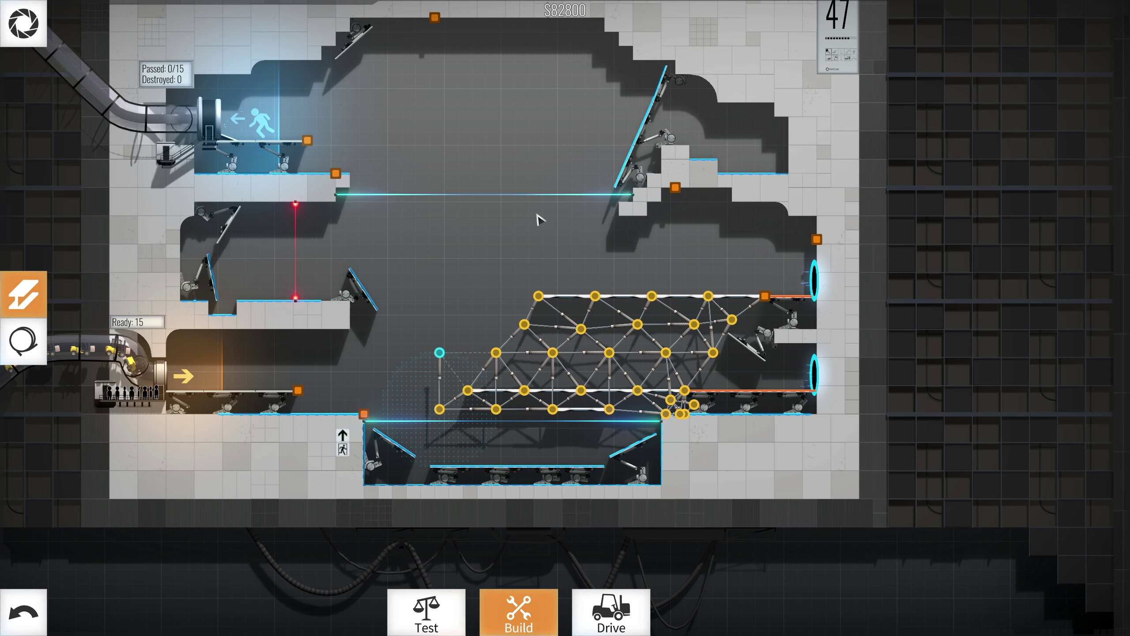
left_click(24, 610)
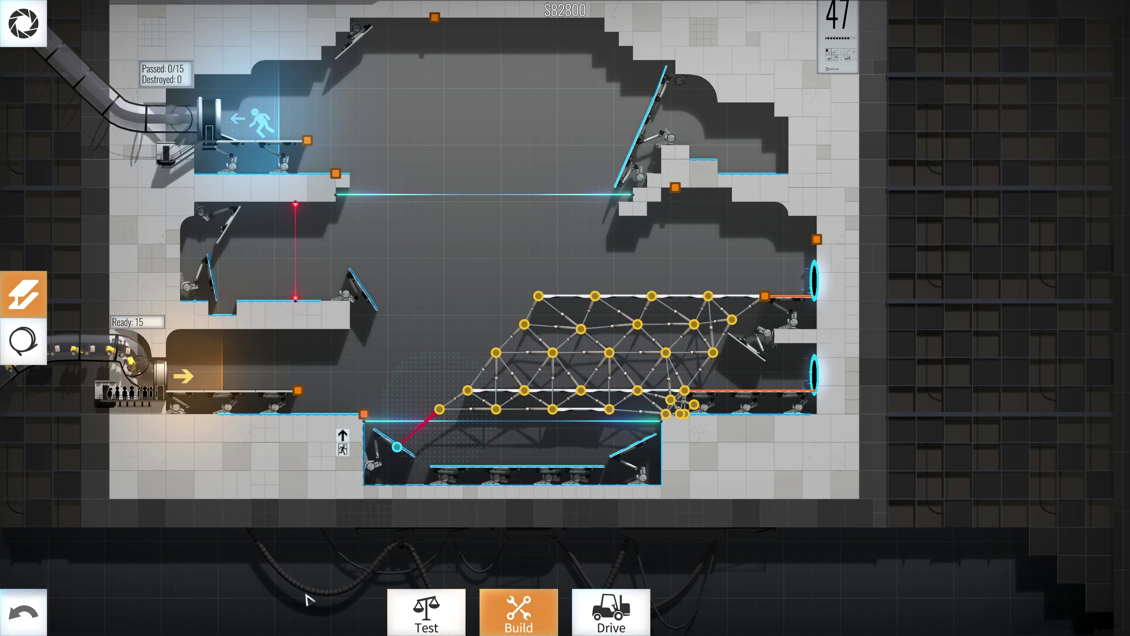
Clear the entire construction from the pause menu and test the empty level
left_click(24, 23)
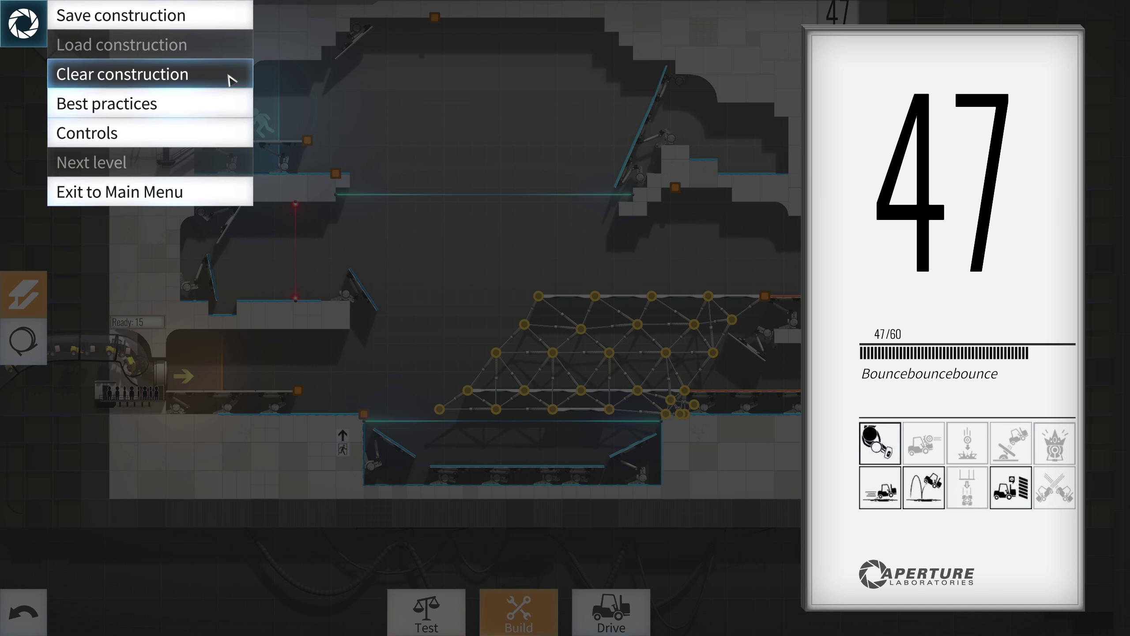
left_click(199, 99)
left_click(291, 514)
left_click(115, 56)
left_click(612, 611)
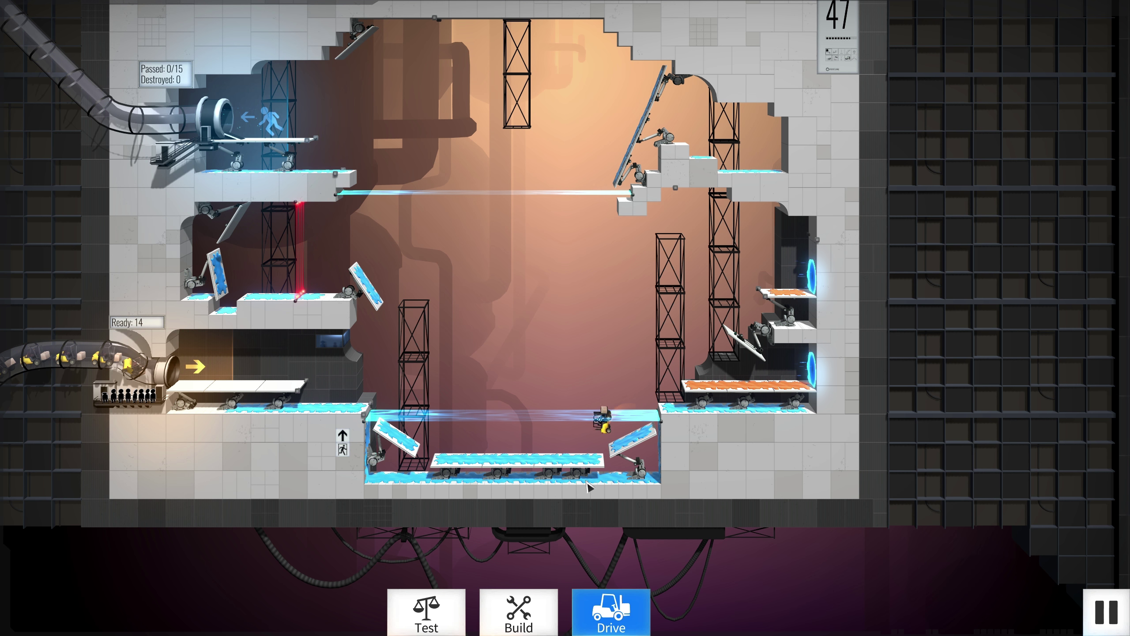
left_click(519, 612)
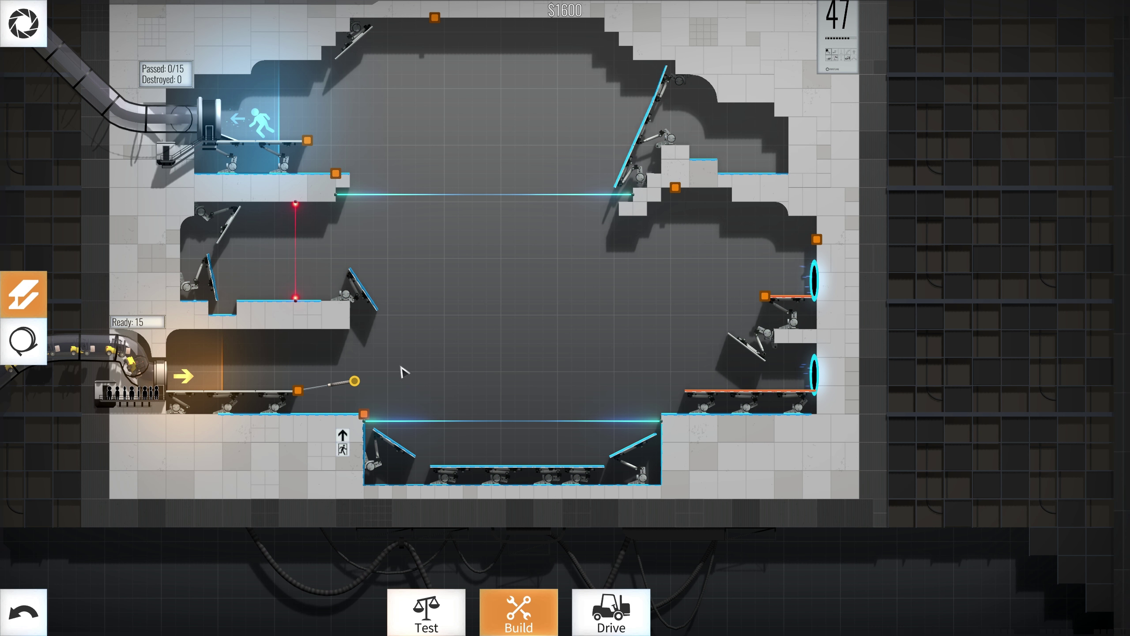
Place a short ramp off the left ledge and test it with the convoy
left_click(365, 409)
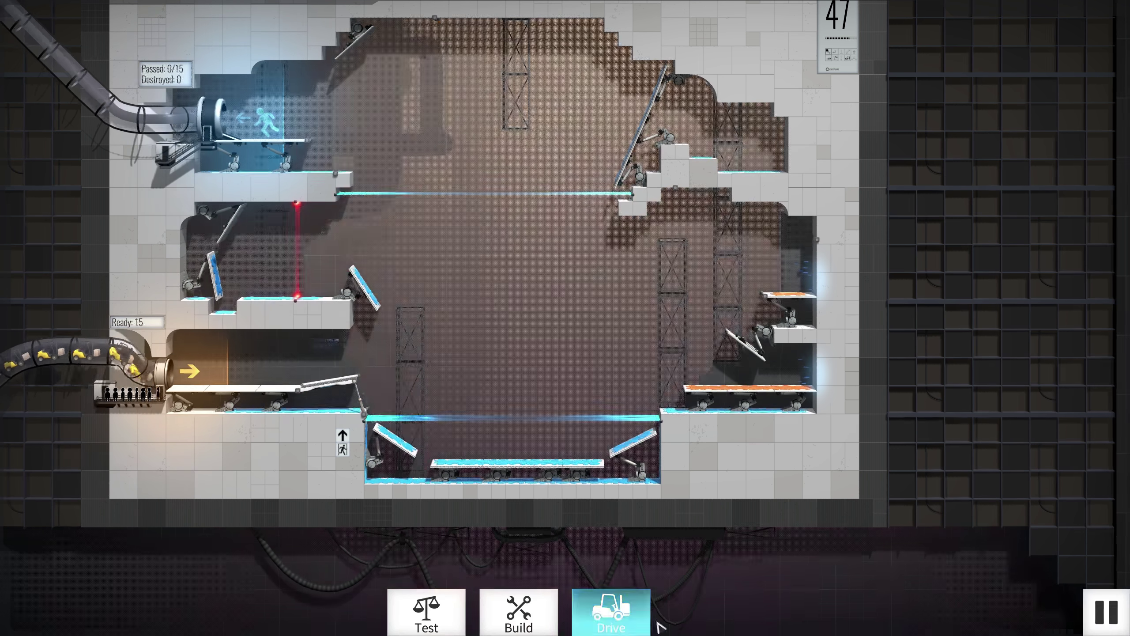
left_click(611, 612)
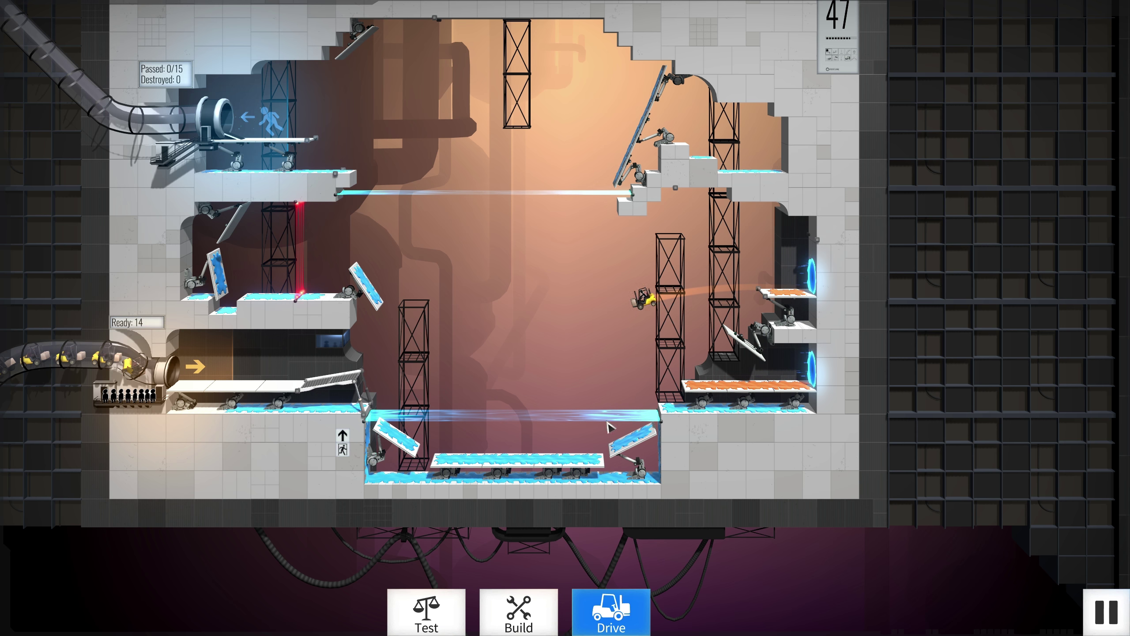
left_click(518, 612)
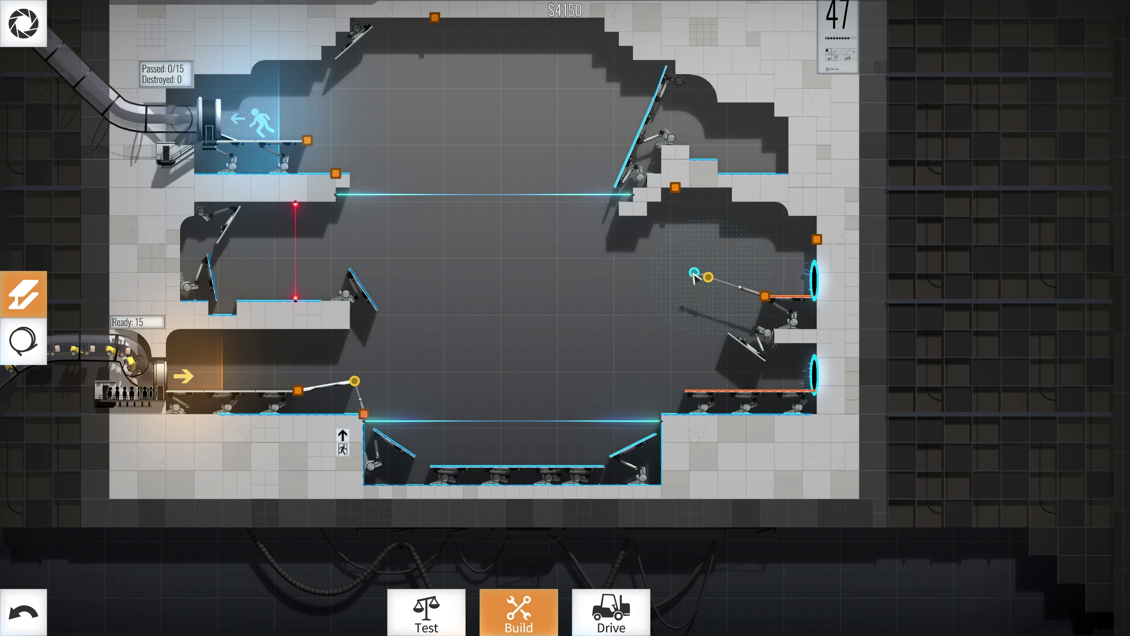
Add a cable to the right wall anchor and retest the convoy
key("Tab")
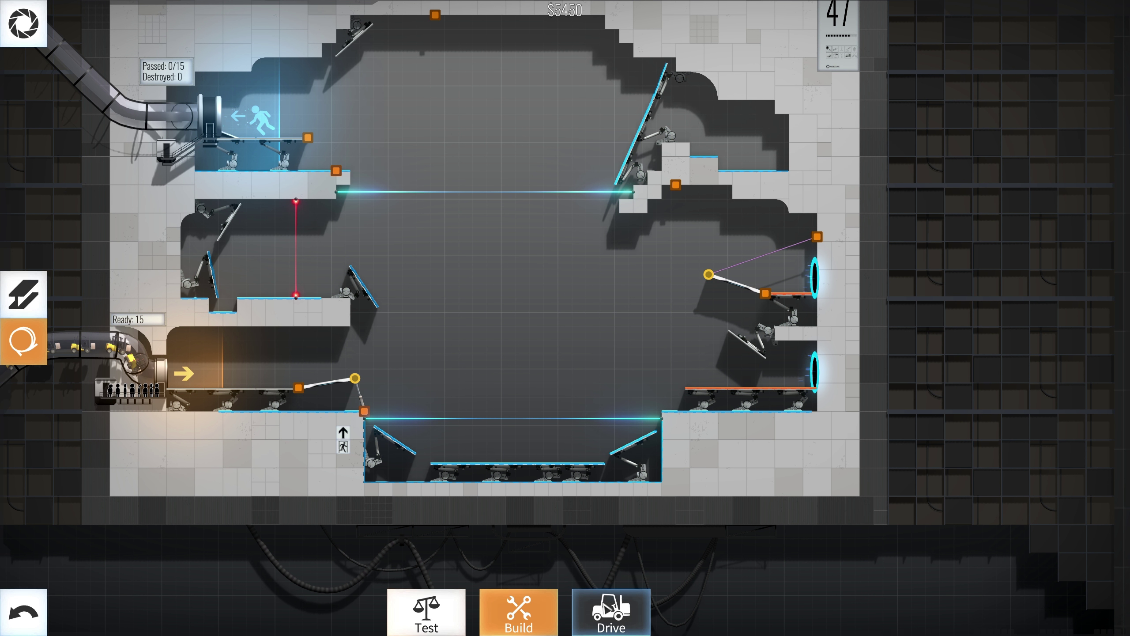
left_click(354, 379)
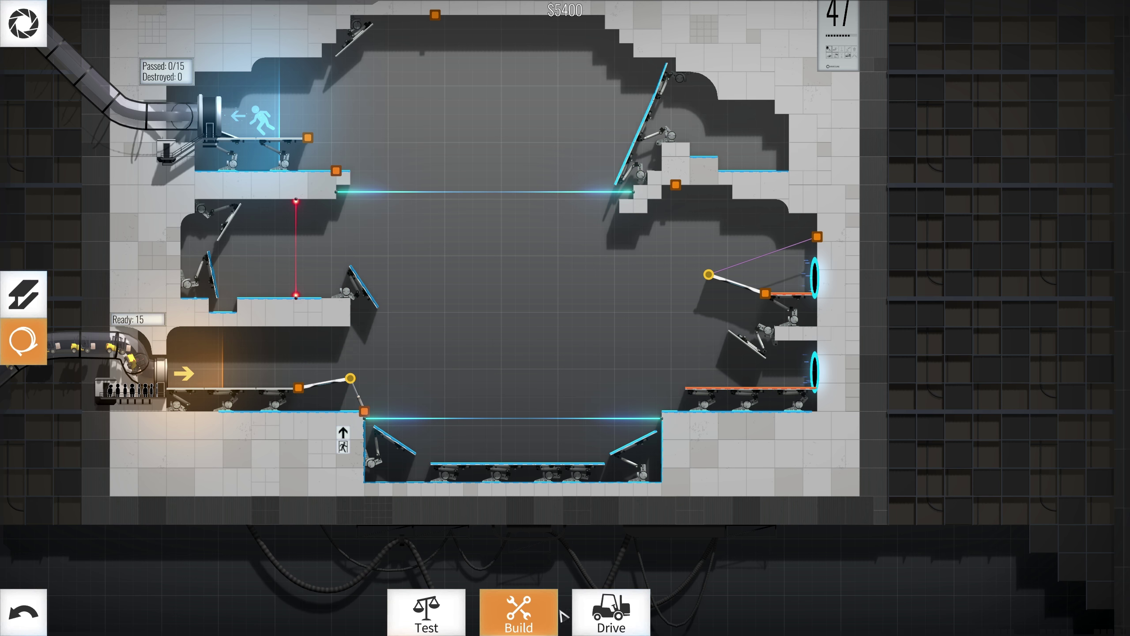
left_click(601, 612)
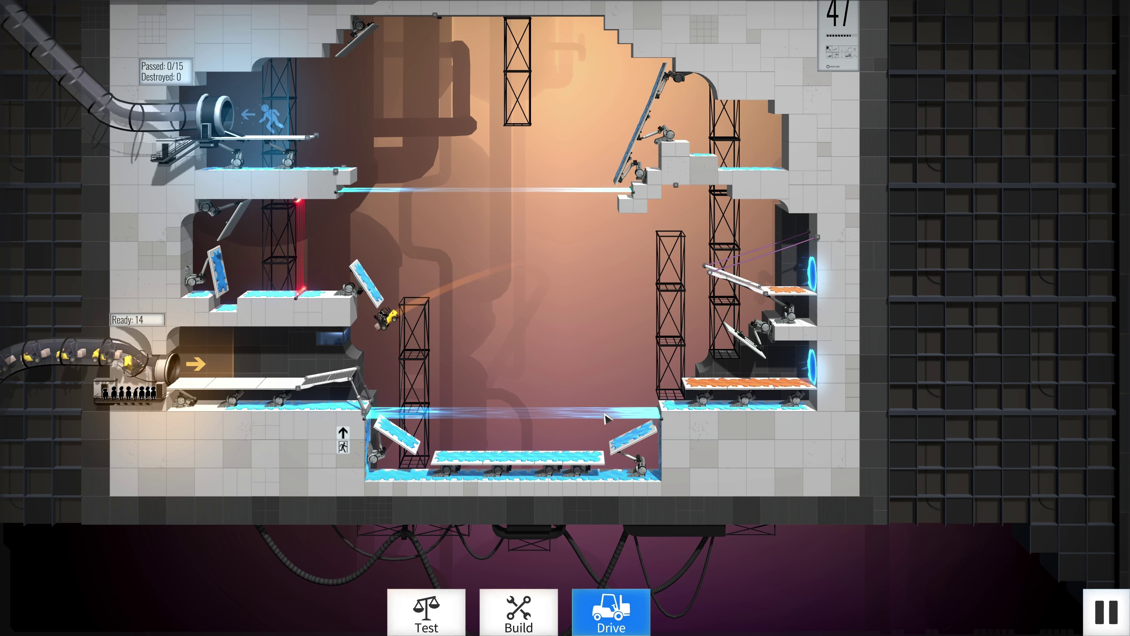
left_click(518, 612)
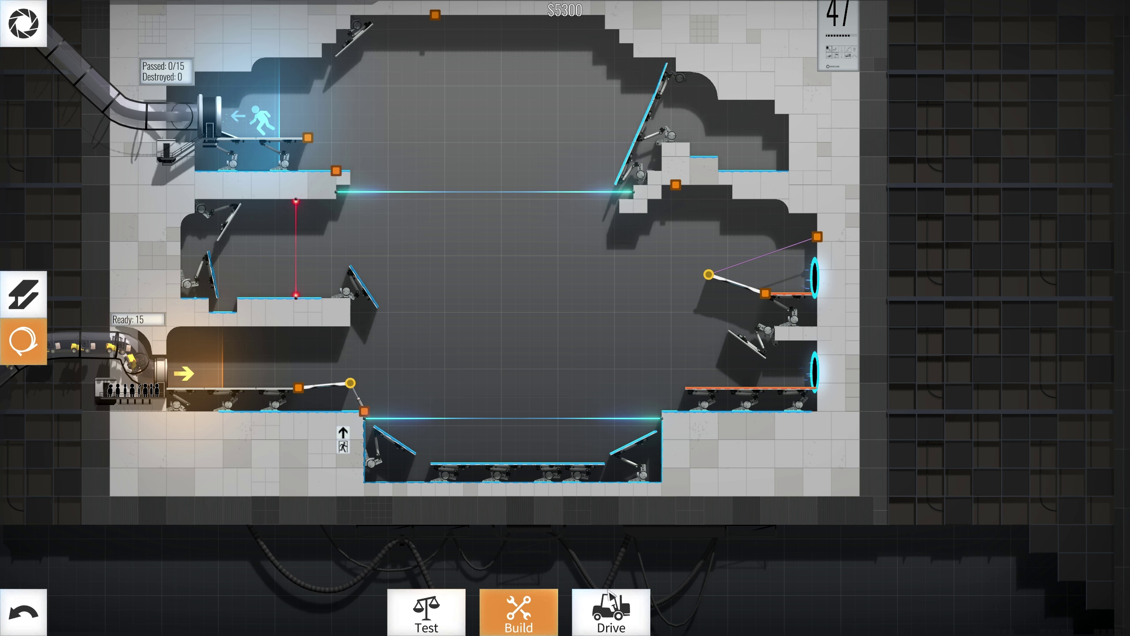
Rerun the convoy, then extend the right beam with a new segment
left_click(611, 612)
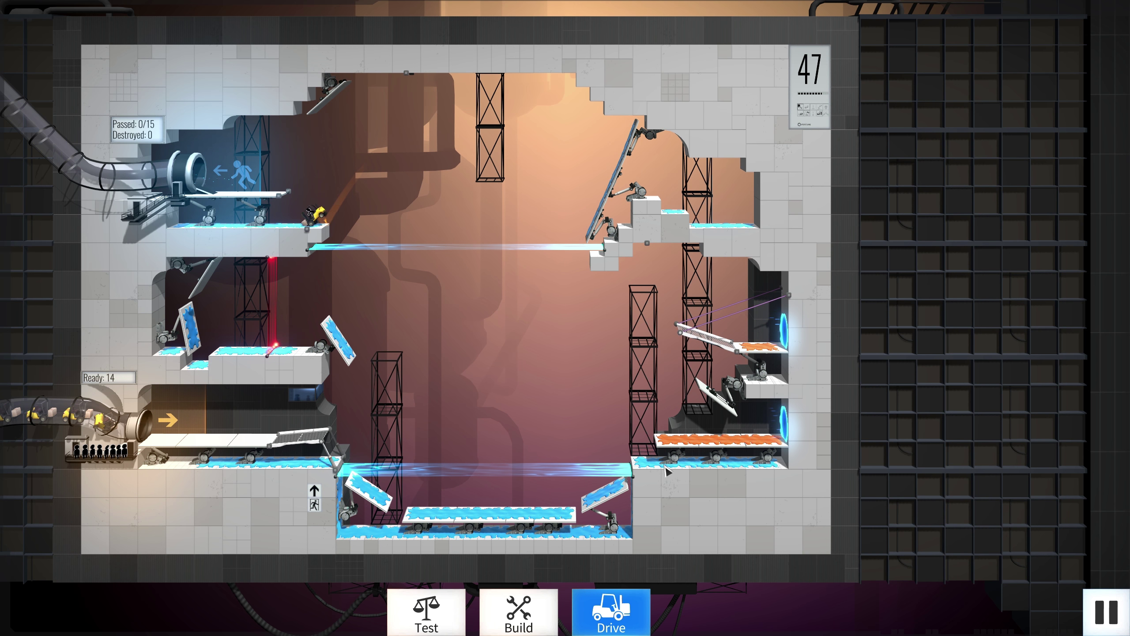
key("Escape")
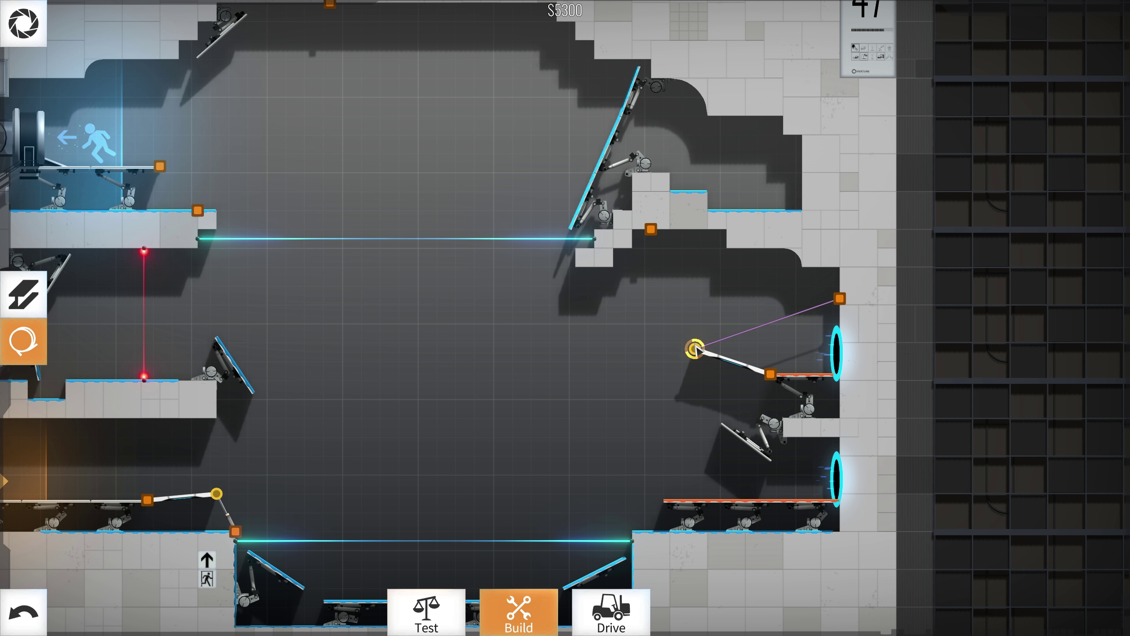
left_click(694, 350)
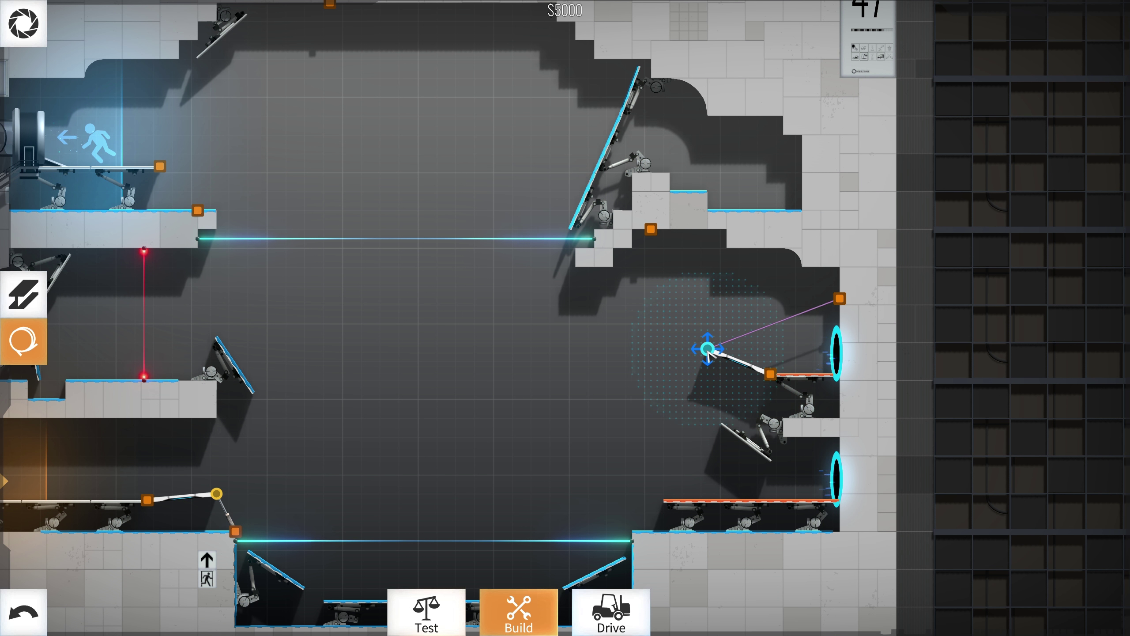
left_click(707, 351)
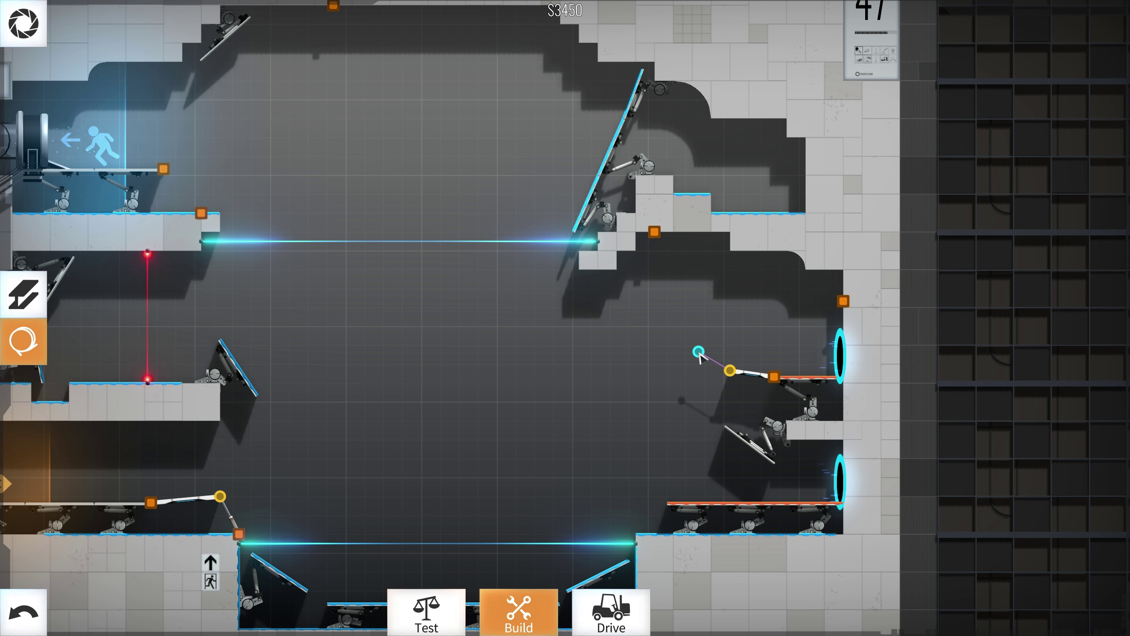
key("1")
left_click_drag(730, 371, 693, 352)
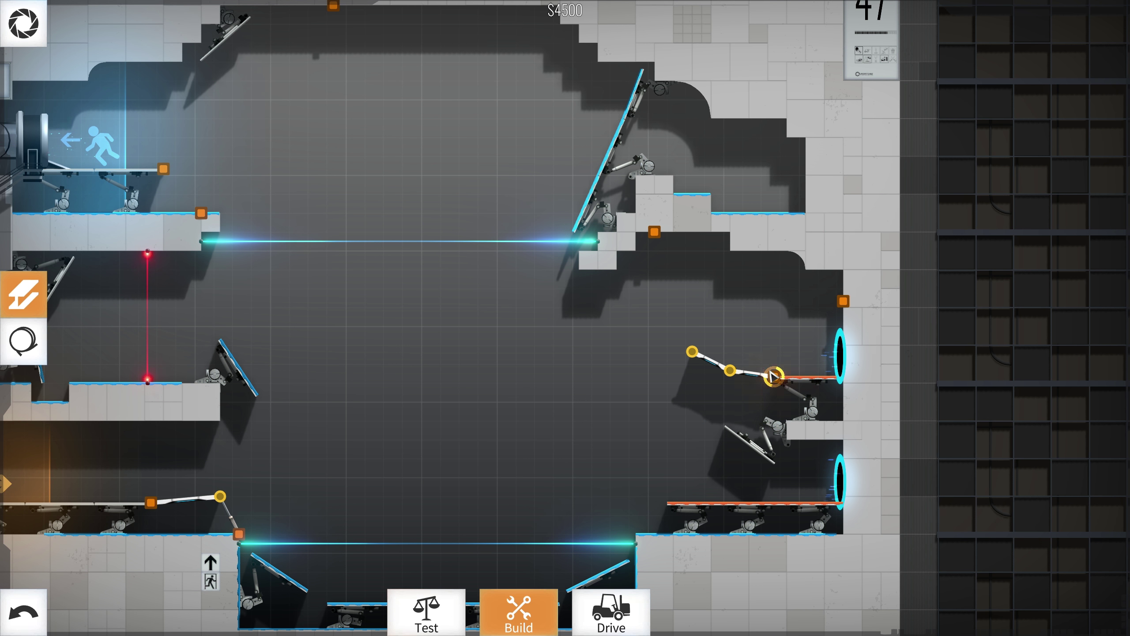
Brace the right beam, hang it by cables from the upper and right anchors, and test
left_click(749, 308)
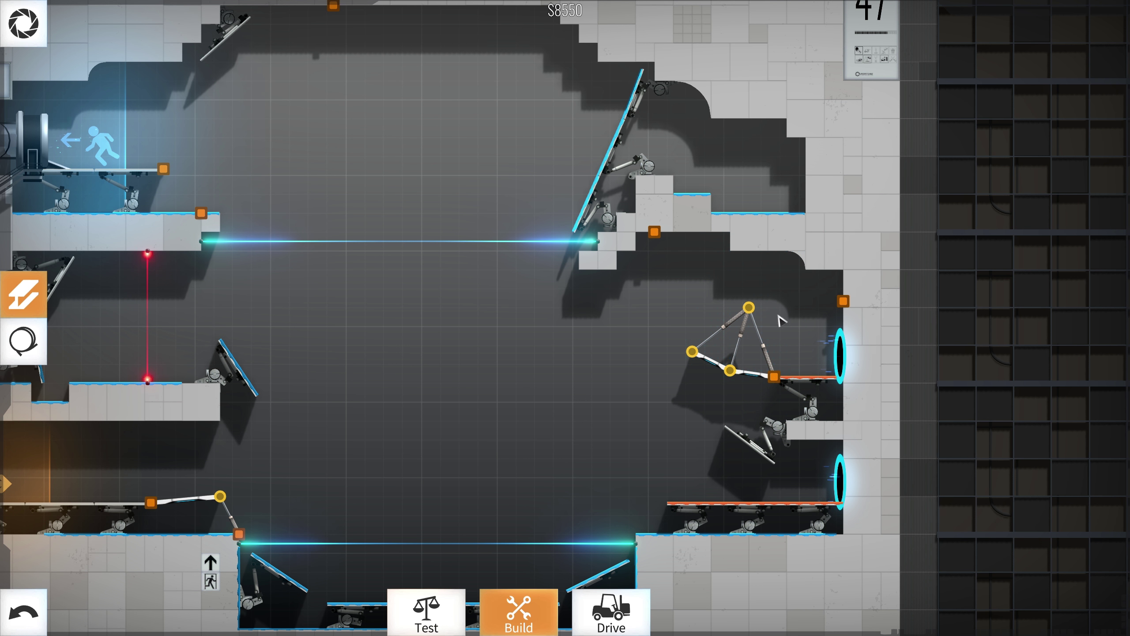
left_click(27, 343)
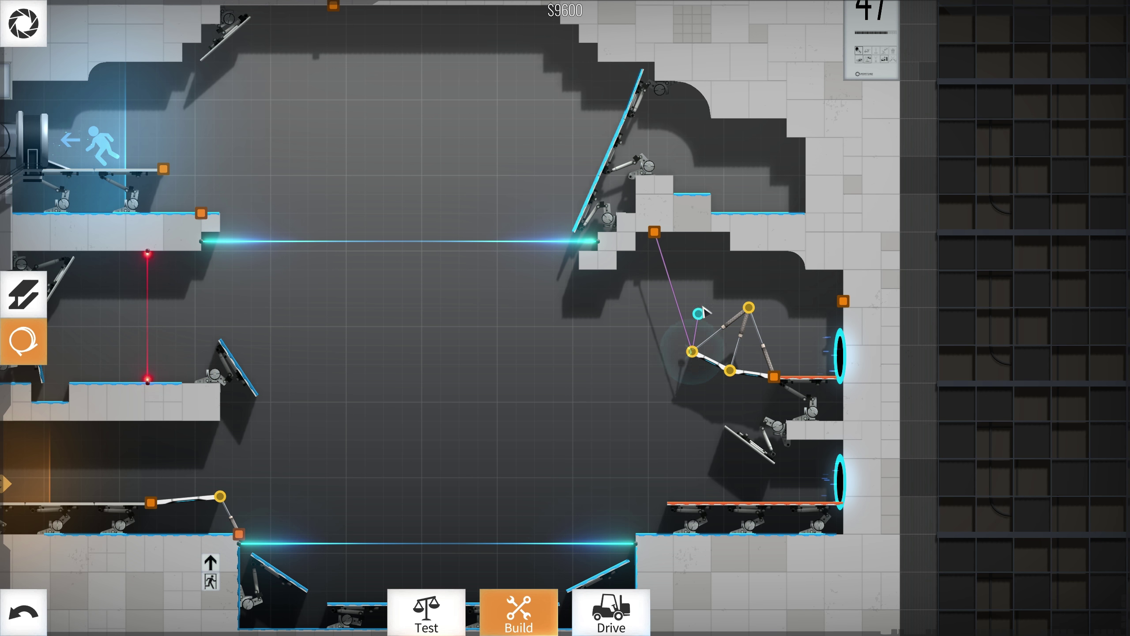
left_click_drag(704, 302, 654, 232)
left_click_drag(750, 301, 848, 304)
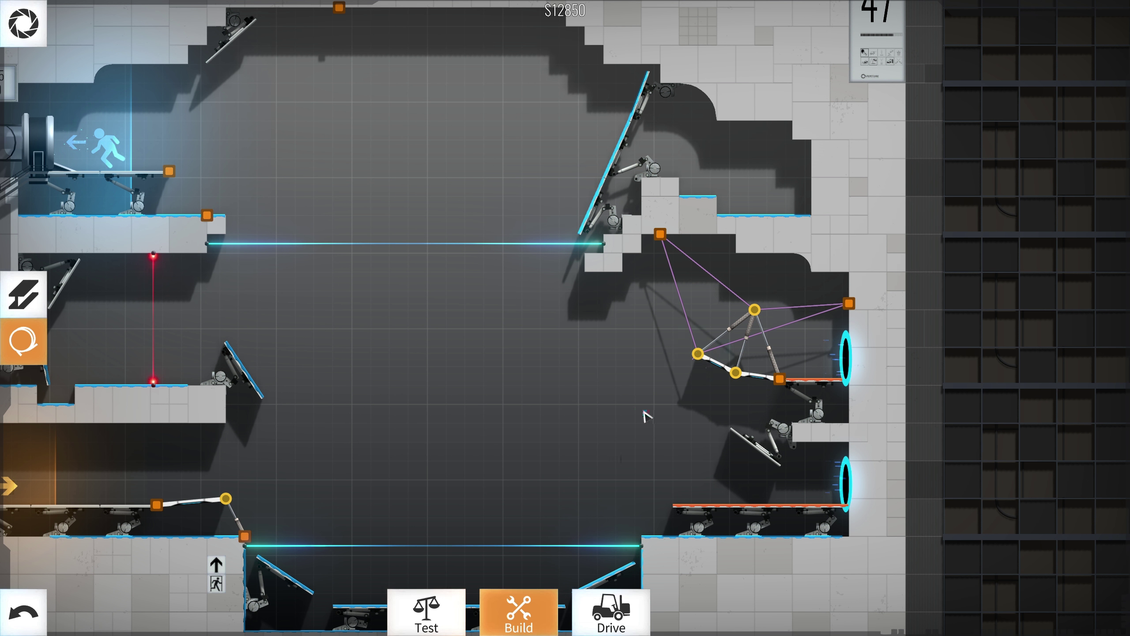
scroll(548, 398, "down", 3)
scroll(552, 402, "down", 2)
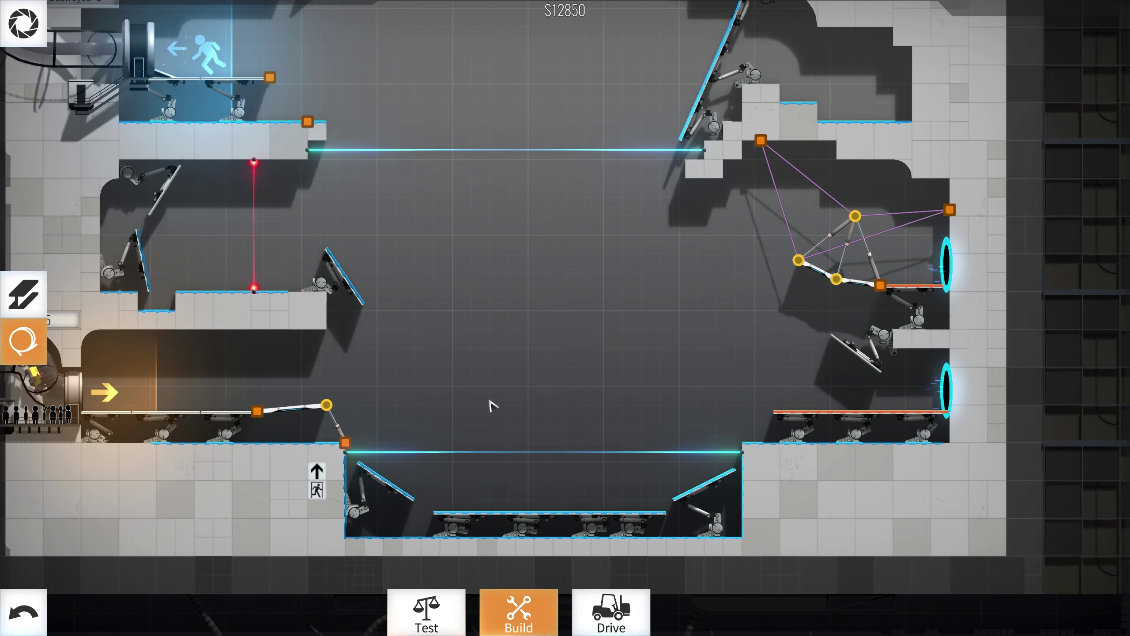
key("space")
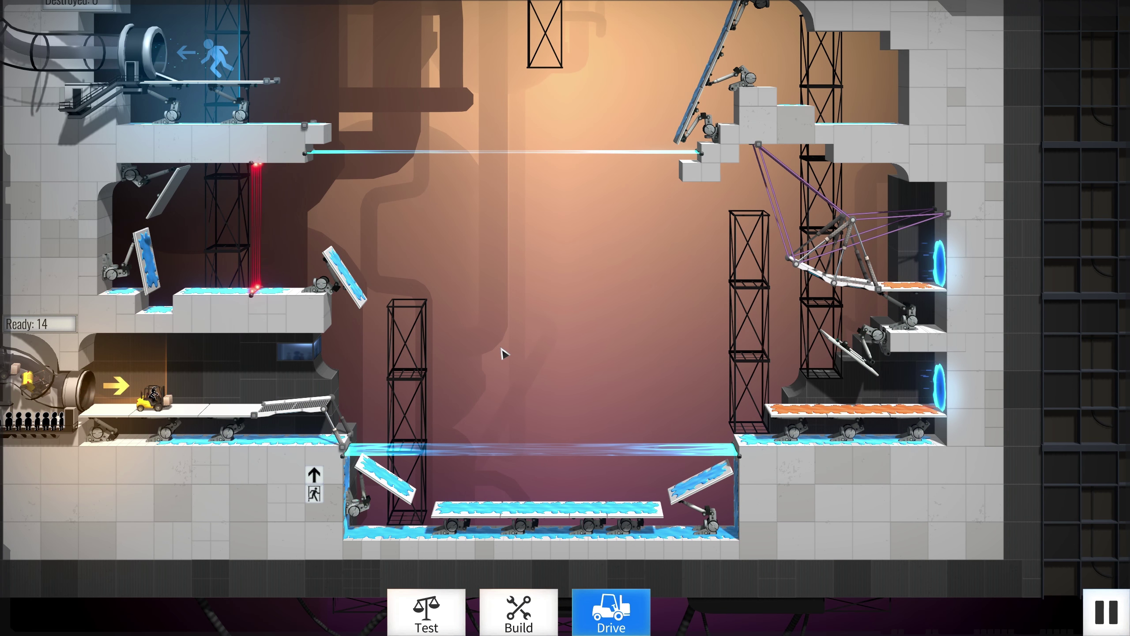
left_click_drag(578, 377, 528, 372)
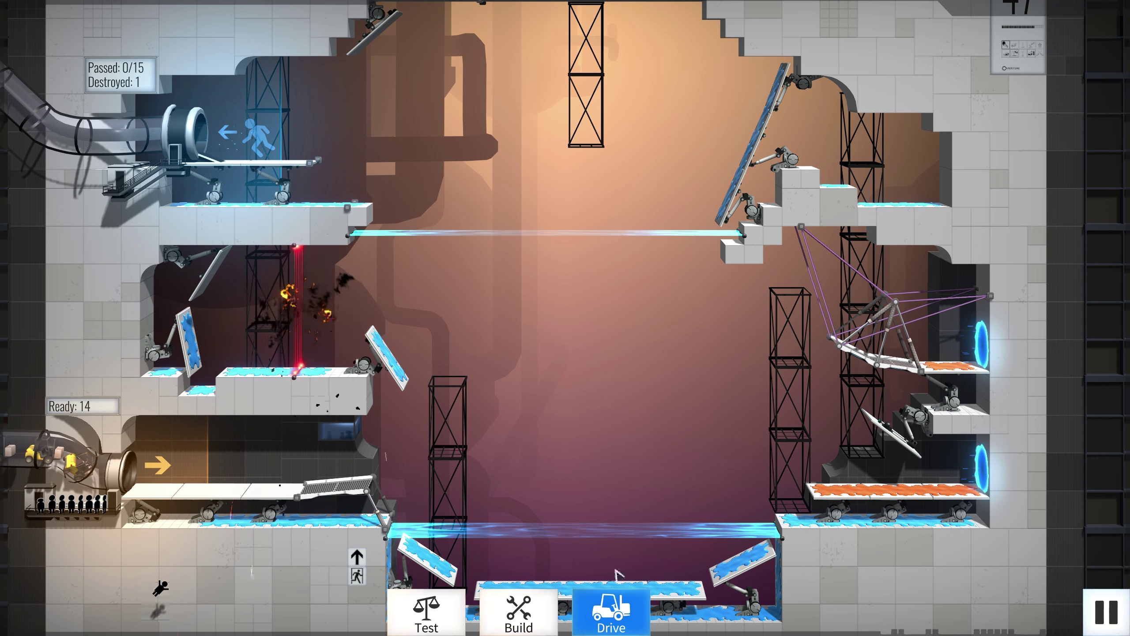
Nudge a joint near the right wall to a new spot and rerun the drive
left_click(519, 610)
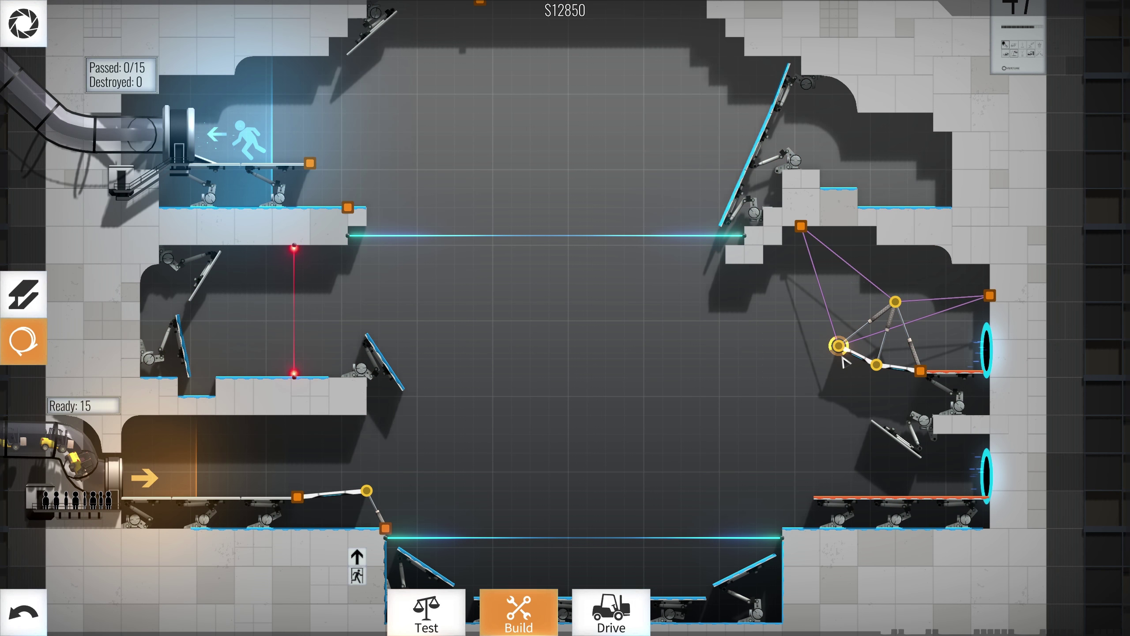
left_click_drag(837, 346, 851, 360)
left_click(612, 609)
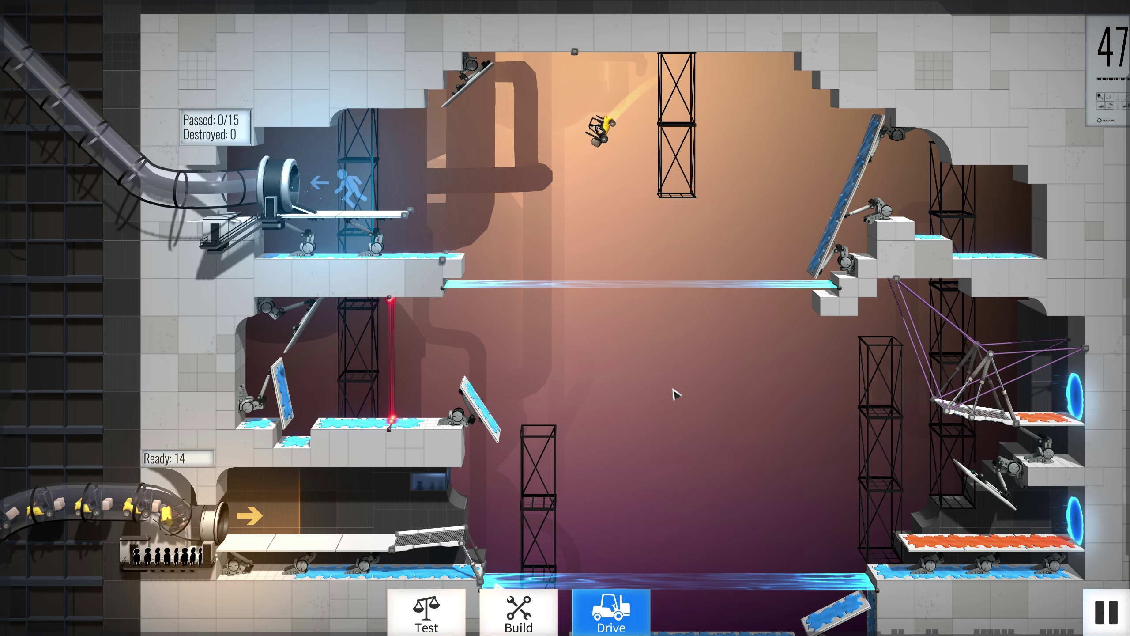
Lay an upward road ramp from the exit ledge, add four bracing joints, and test-drive
left_click(524, 612)
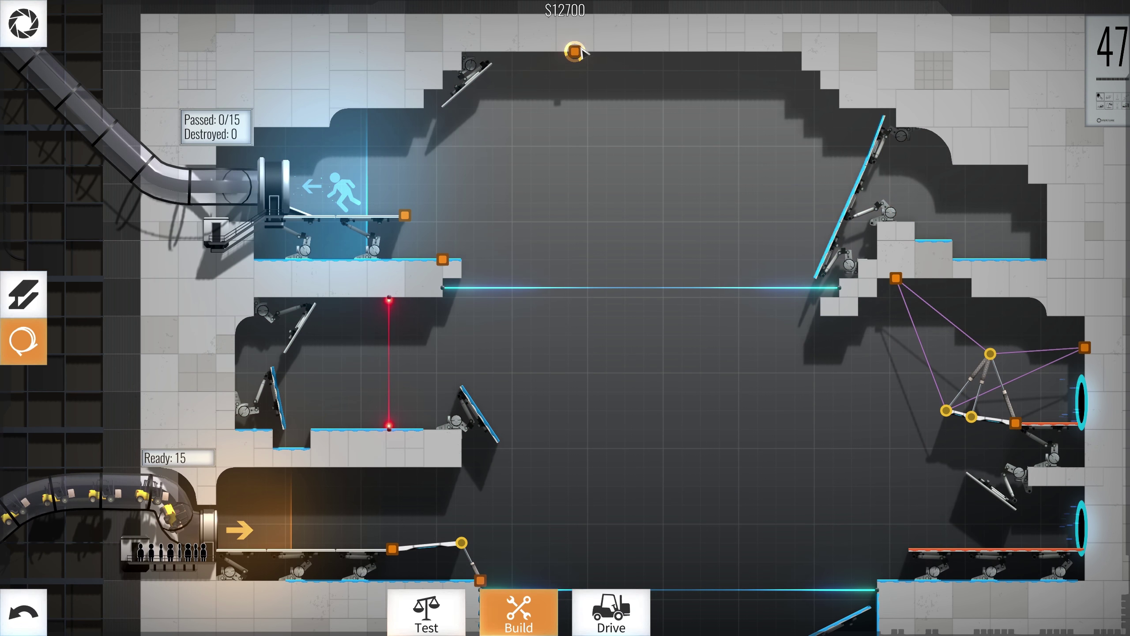
key("1")
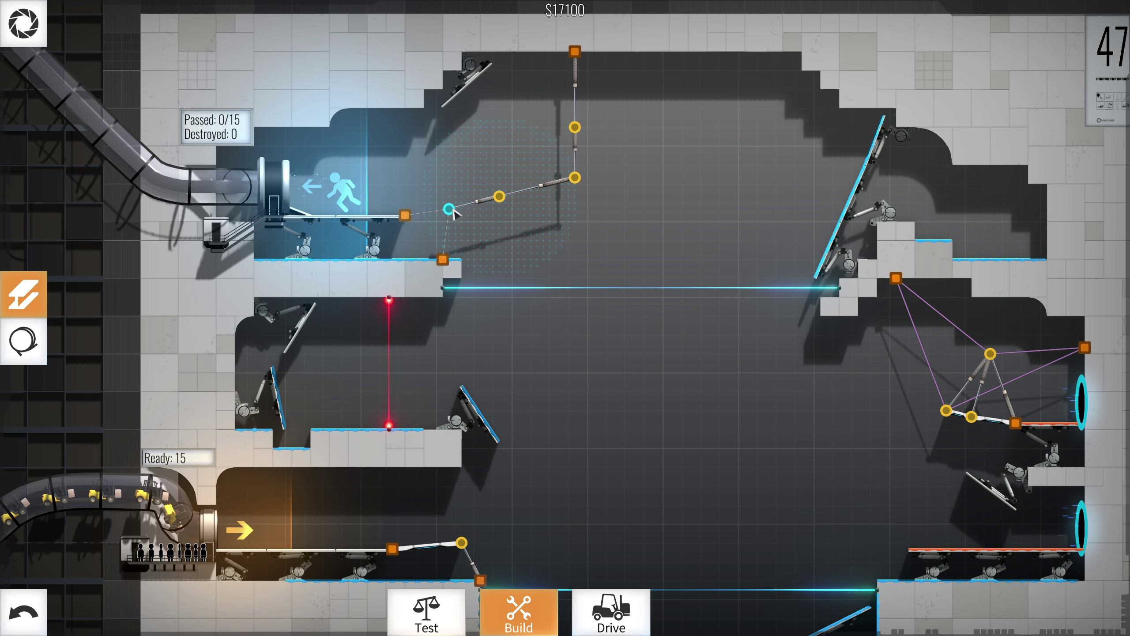
left_click_drag(416, 213, 575, 171)
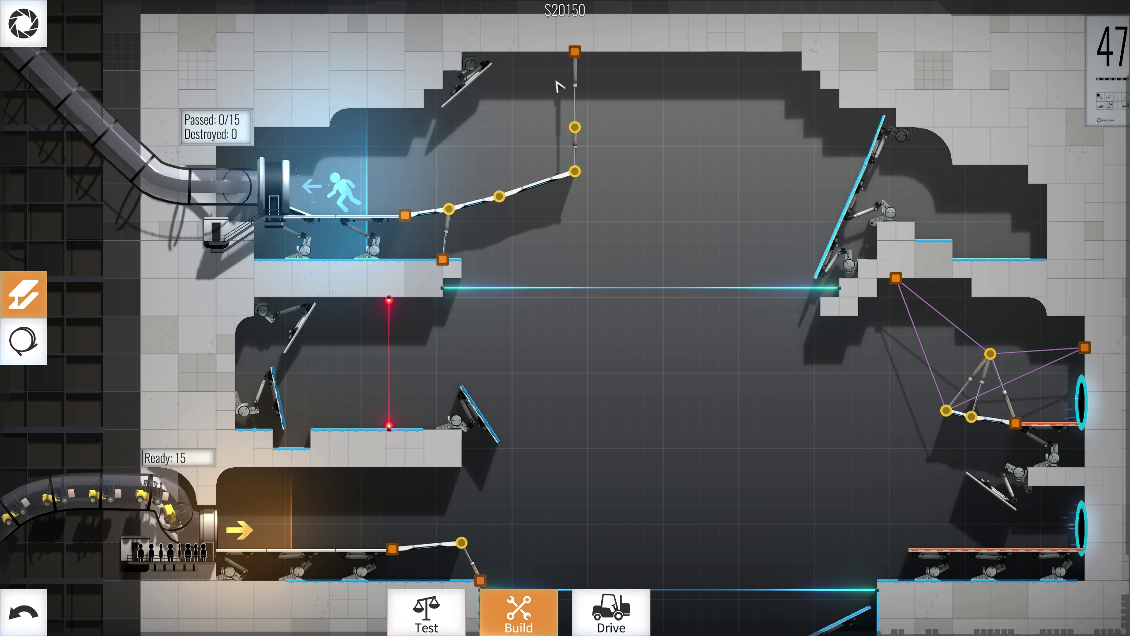
left_click(530, 114)
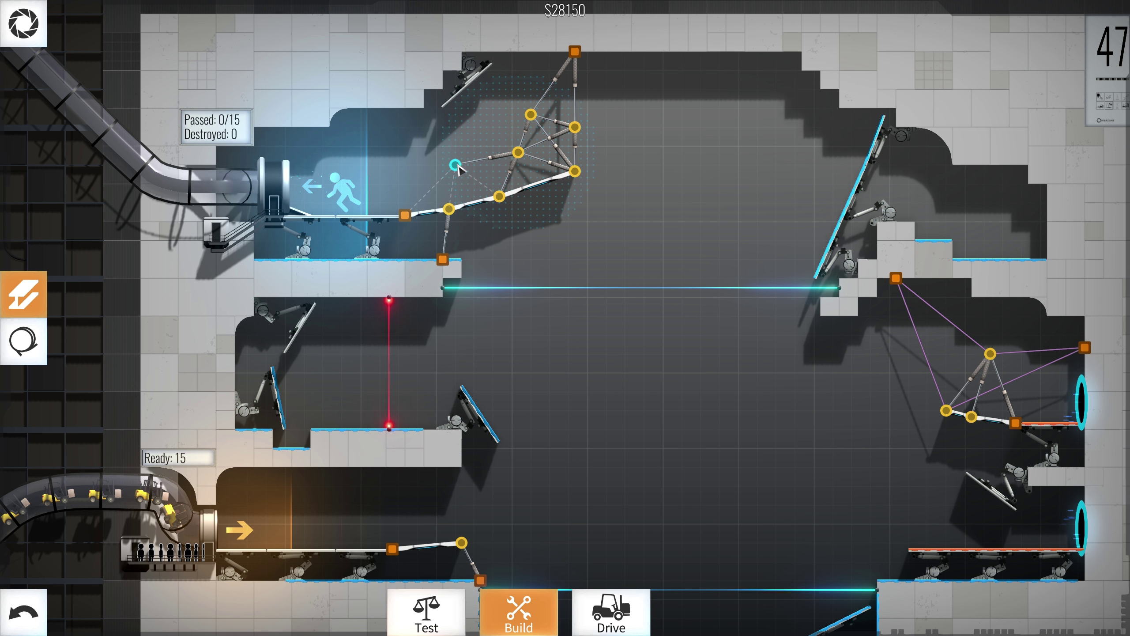
left_click(456, 168)
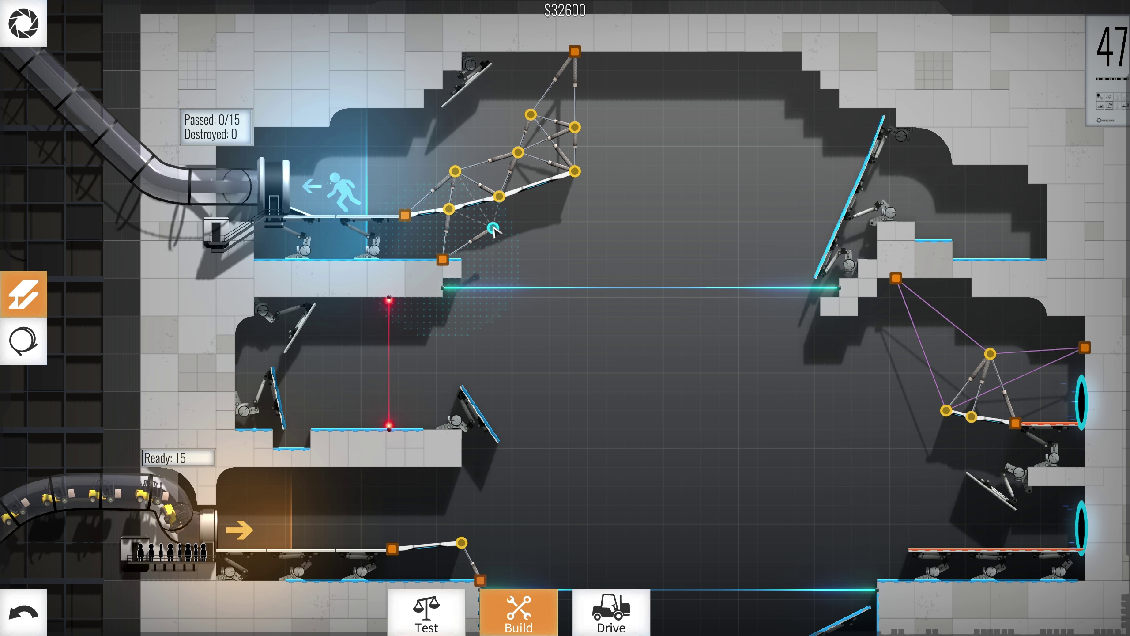
left_click(493, 229)
left_click(506, 139)
scroll(583, 329, "down", 1)
left_click(611, 612)
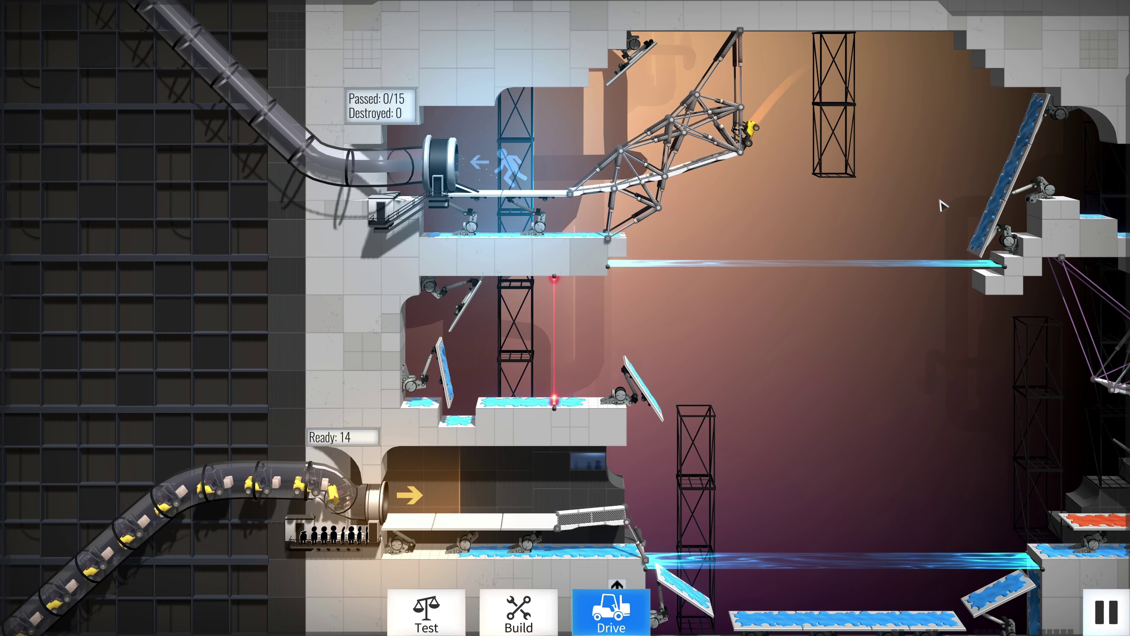
Extend the road past the ramp's end joint and test-drive the longer ramp
key("b")
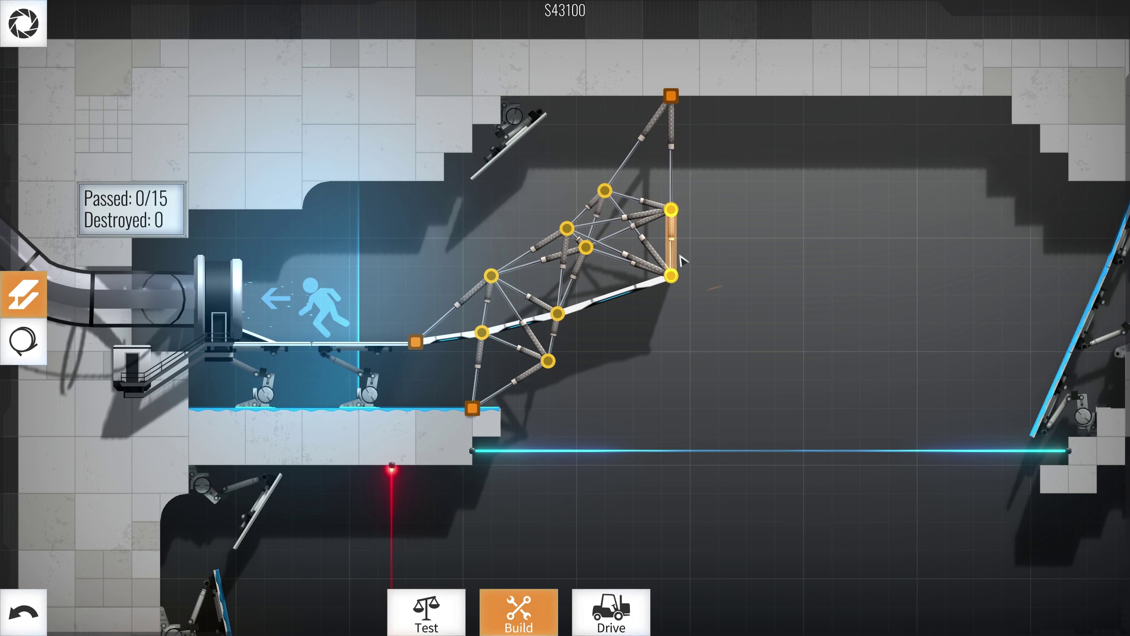
left_click(671, 210)
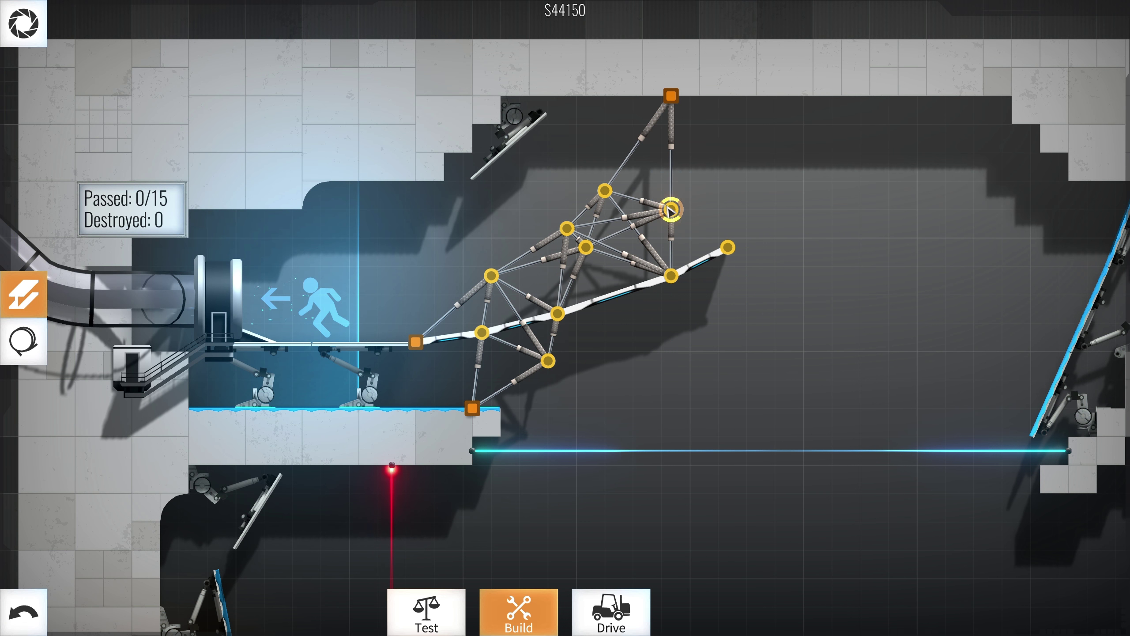
left_click(727, 248)
left_click(625, 618)
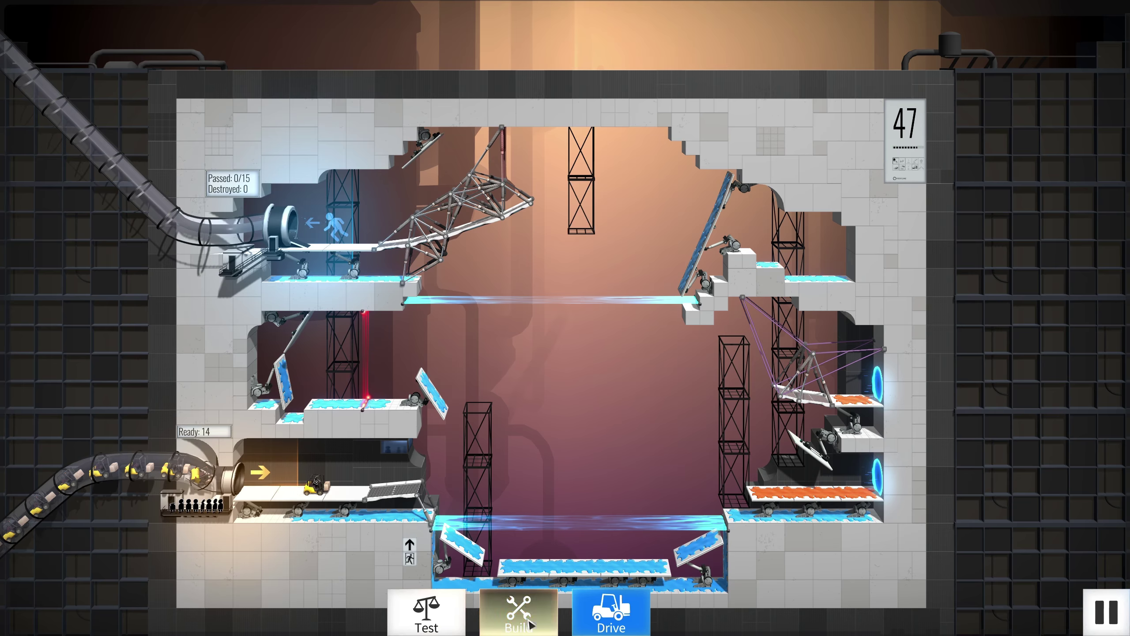
left_click(530, 624)
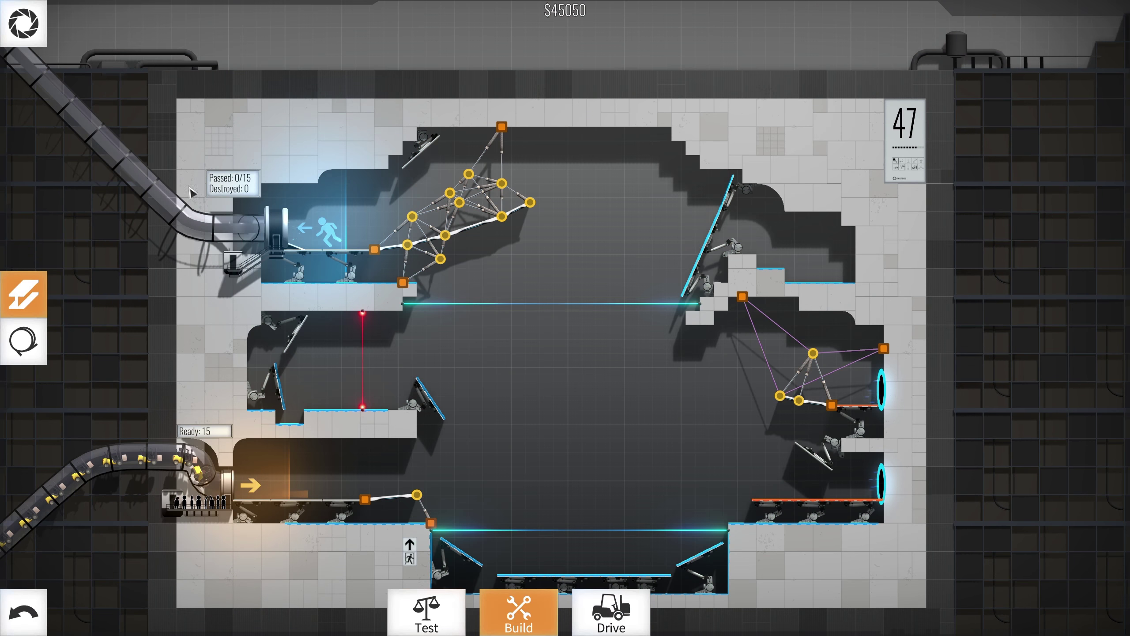
Hang the ramp from the ceiling anchor with a cable and test-drive it again
left_click(26, 341)
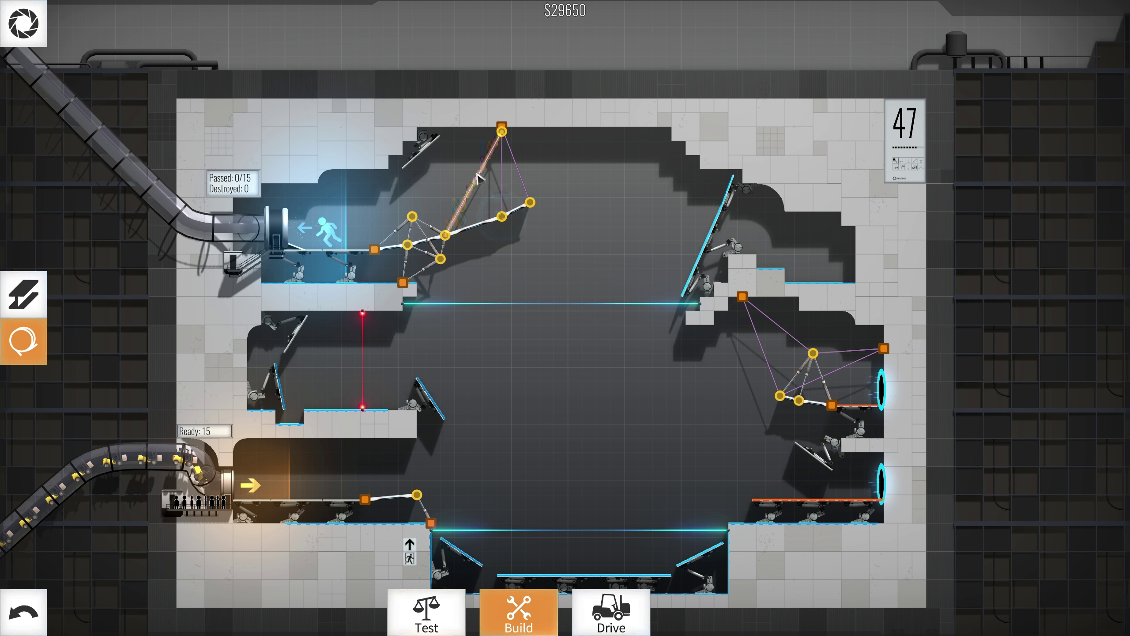
left_click(611, 612)
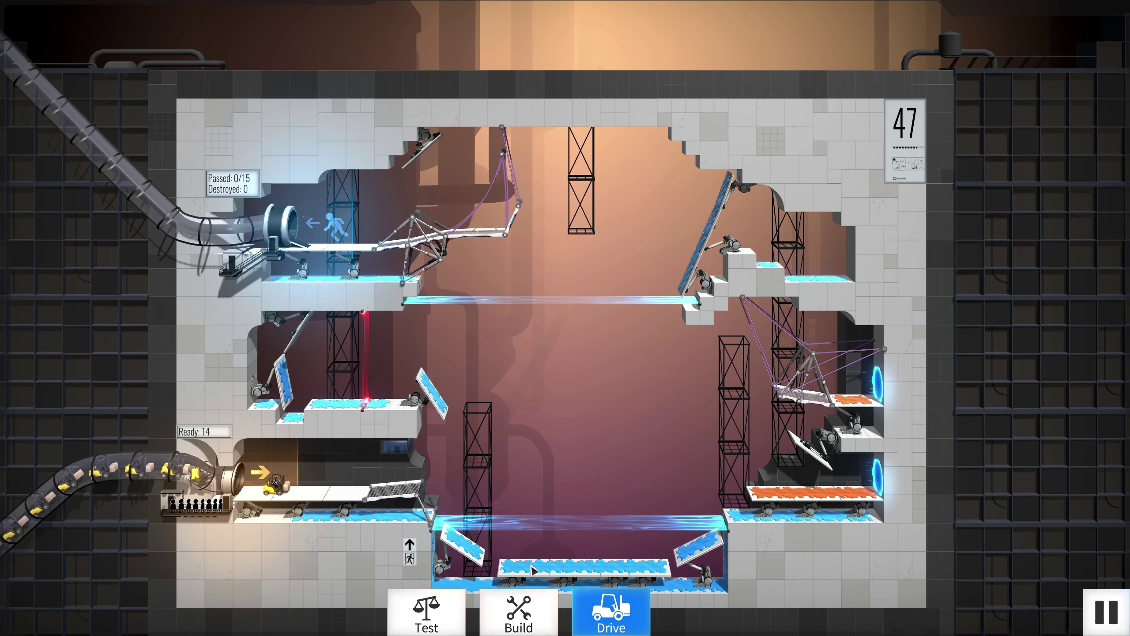
left_click(519, 612)
left_click_drag(502, 131, 530, 202)
left_click(611, 610)
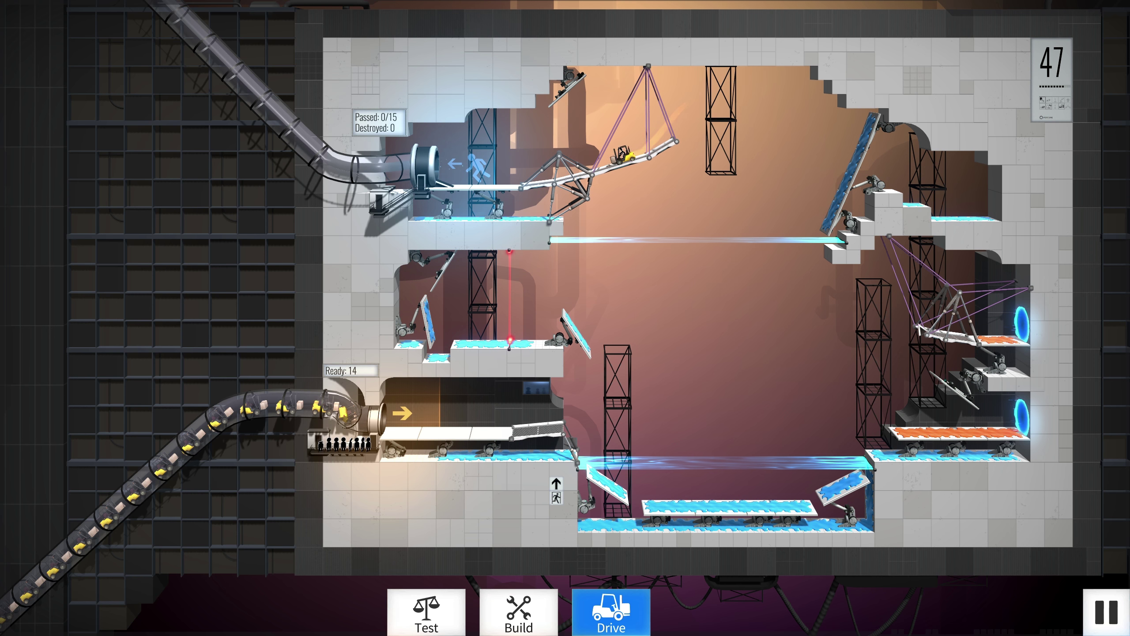
Nudge a ramp joint up-left, add a bracing beam under the road, and test-drive
key("space")
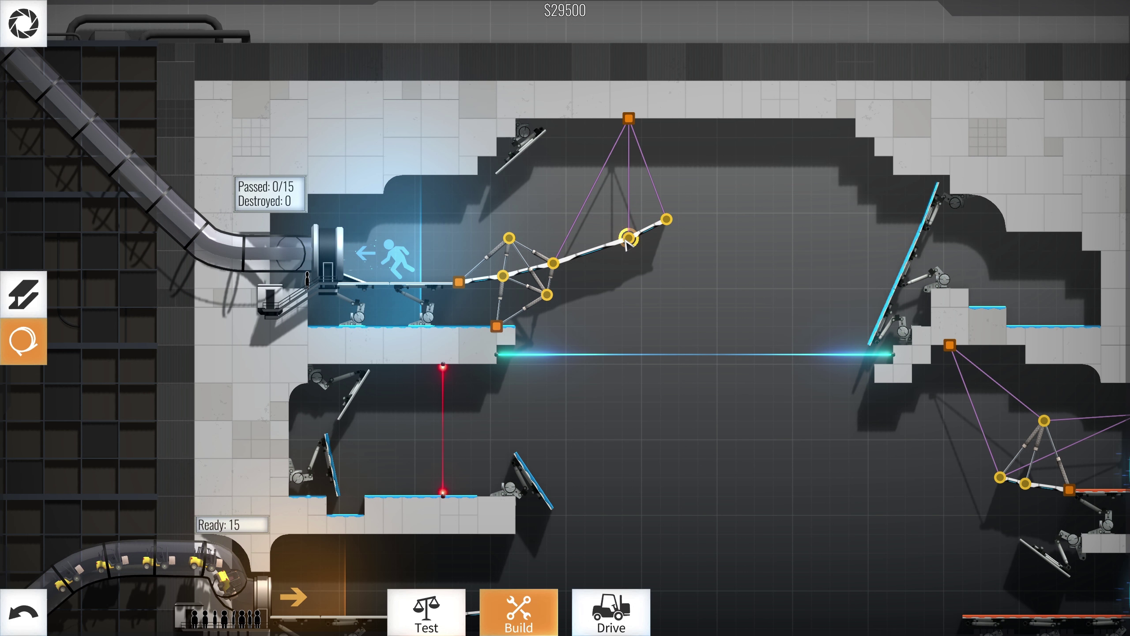
left_click_drag(627, 242, 668, 215)
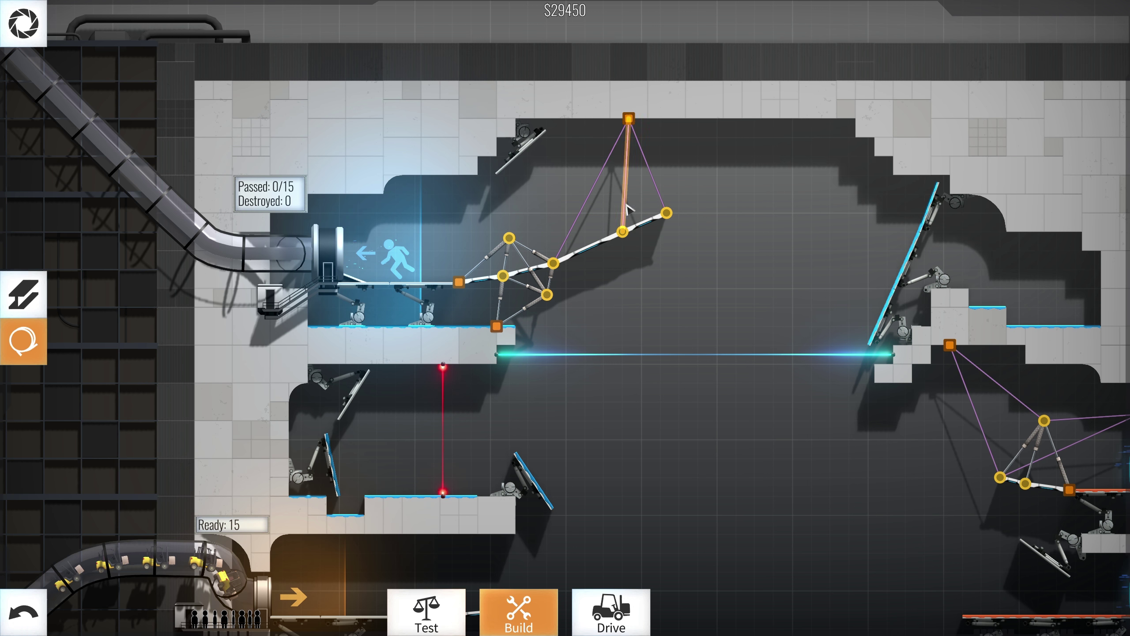
scroll(621, 219, "up", 3)
scroll(495, 332, "down", 3)
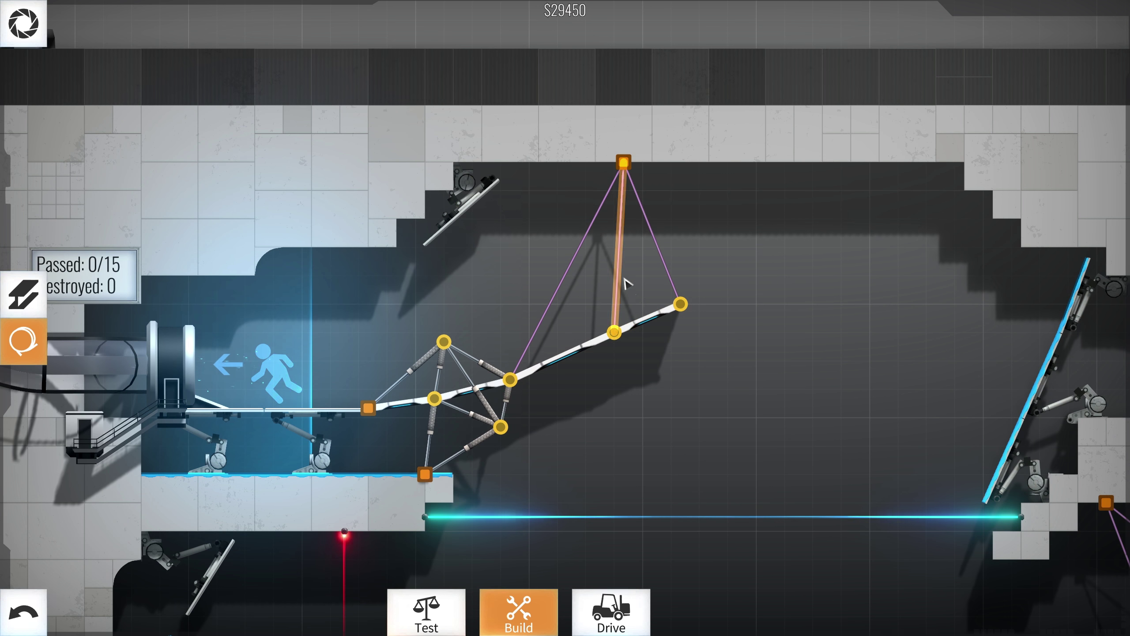
left_click(25, 293)
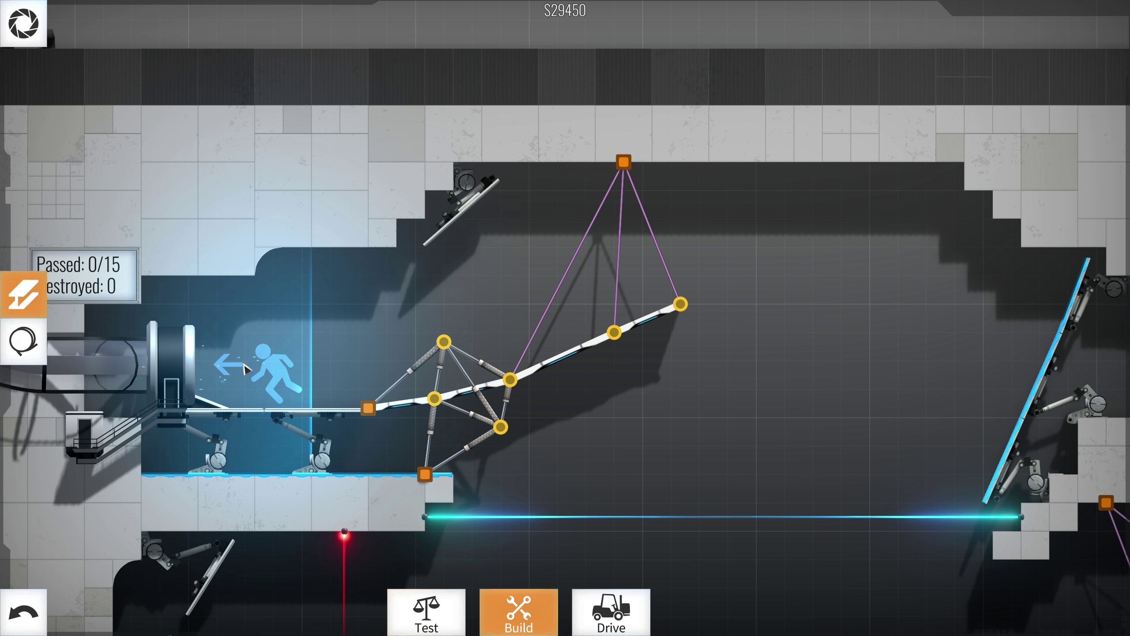
left_click_drag(588, 380, 575, 380)
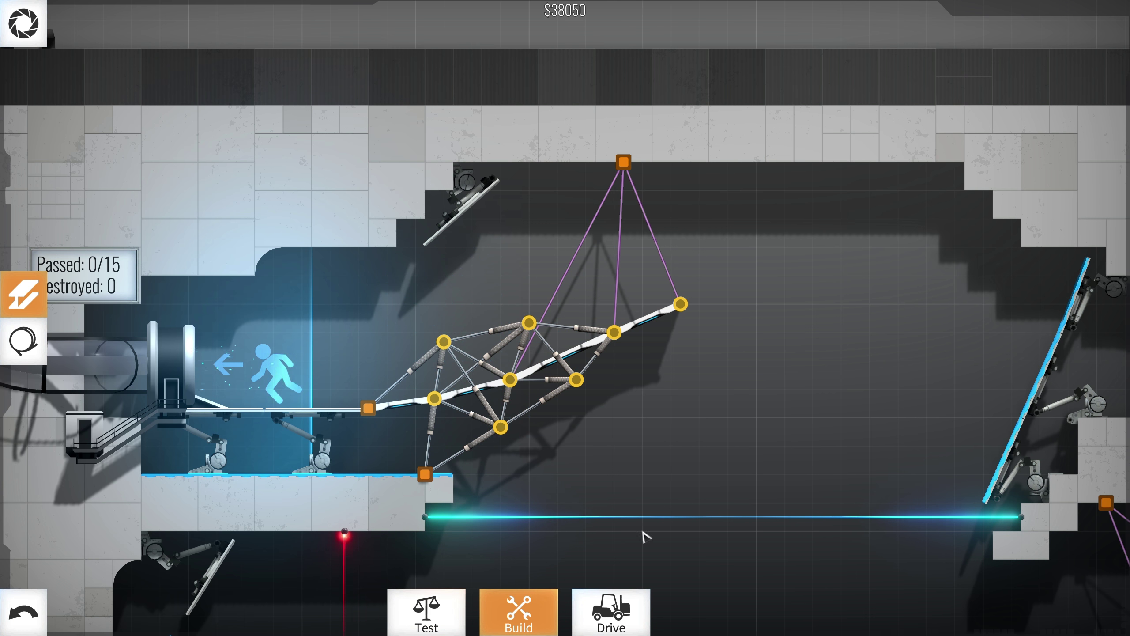
left_click(612, 611)
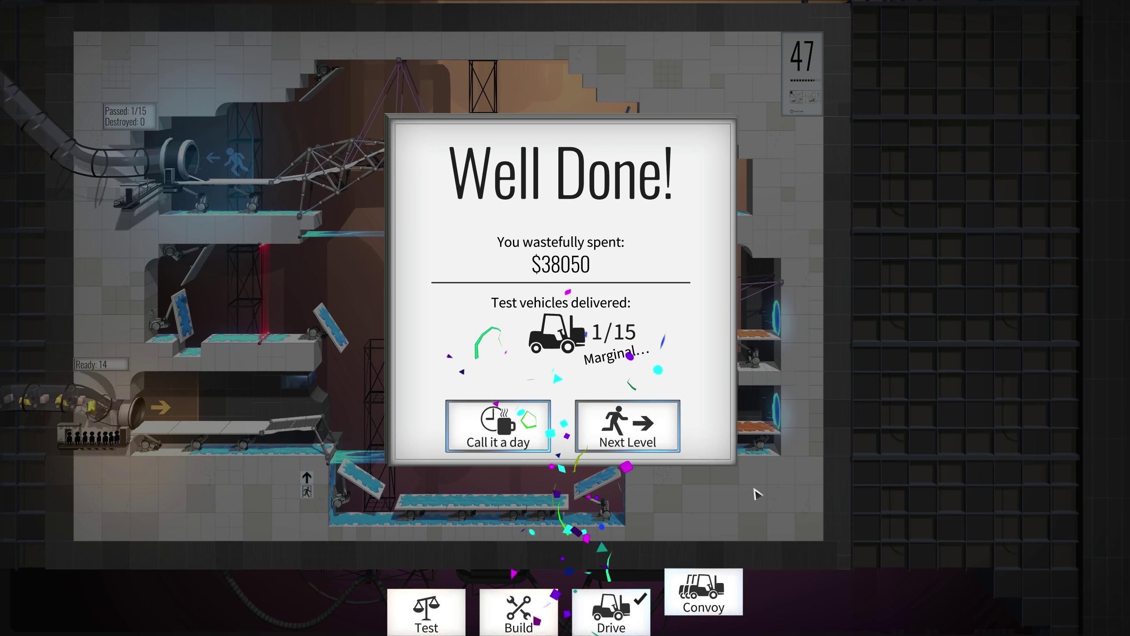
Run the full forklift convoy, getting 4 of 15 through, then stop it to edit
left_click(704, 612)
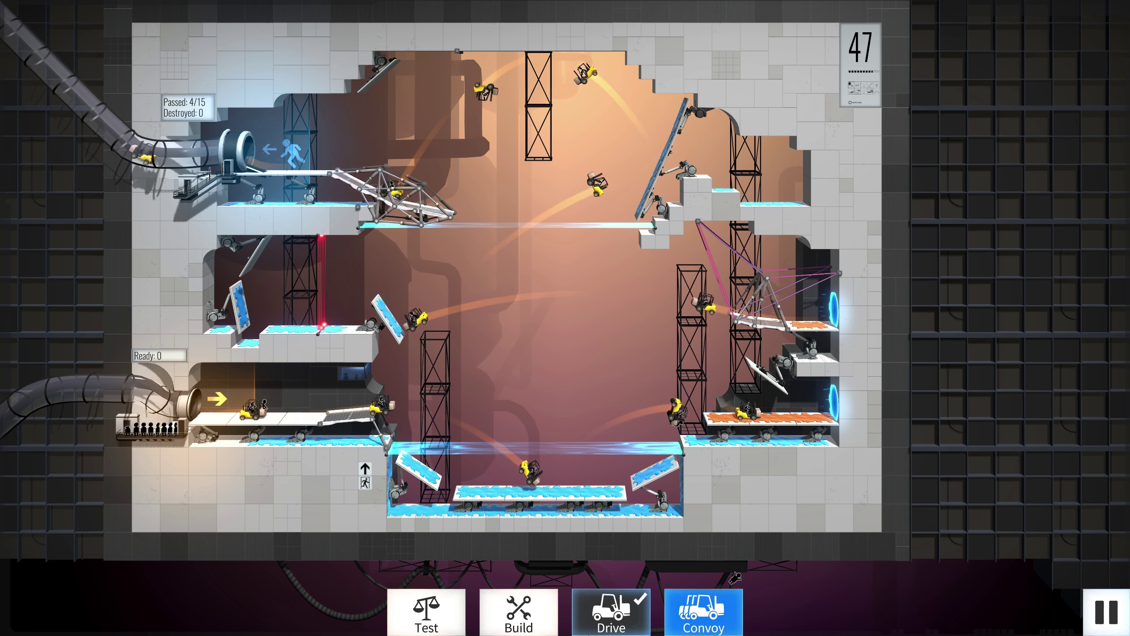
left_click(518, 612)
scroll(522, 254, "up", 2)
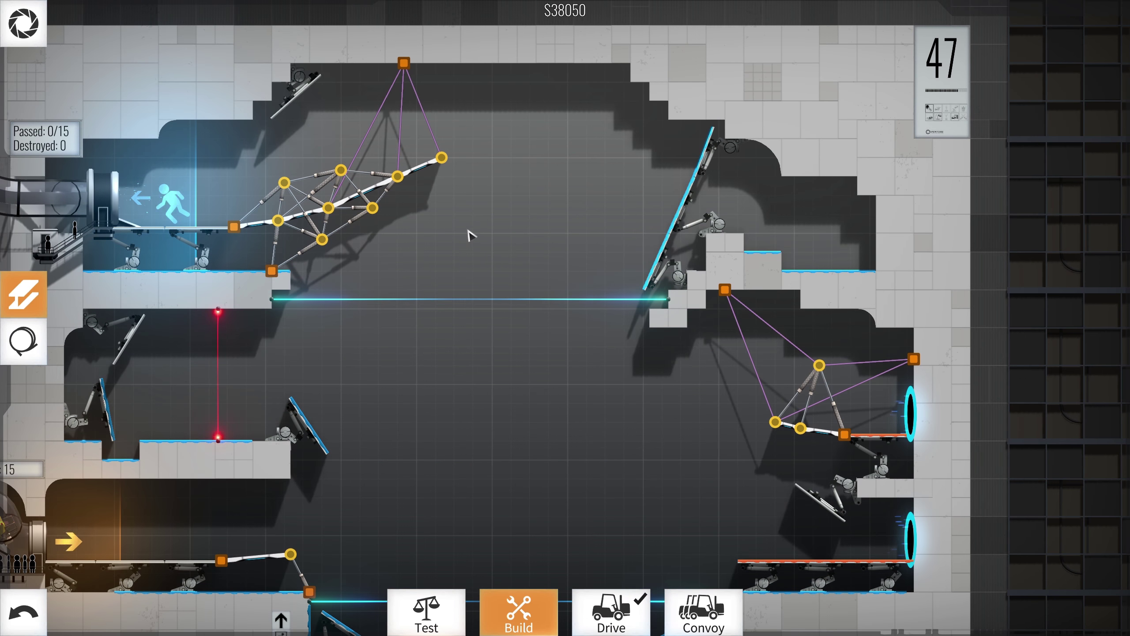
scroll(495, 239, "up", 2)
scroll(457, 217, "up", 2)
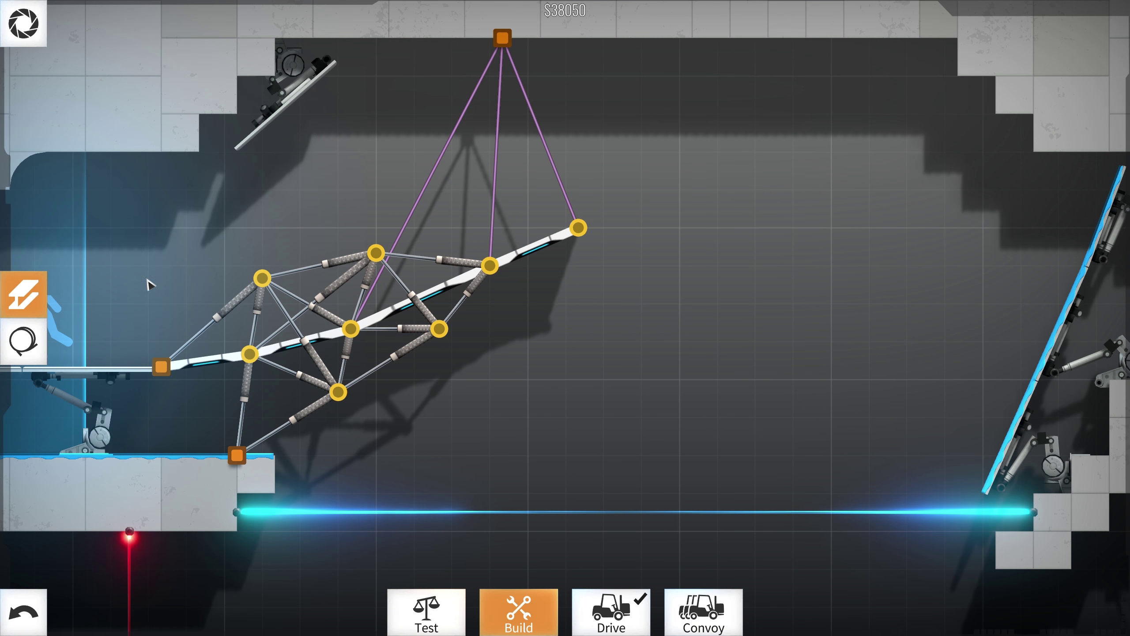
Replace the three ceiling-anchor cables with a new cable joint from the anchor
right_click(498, 162)
right_click(527, 144)
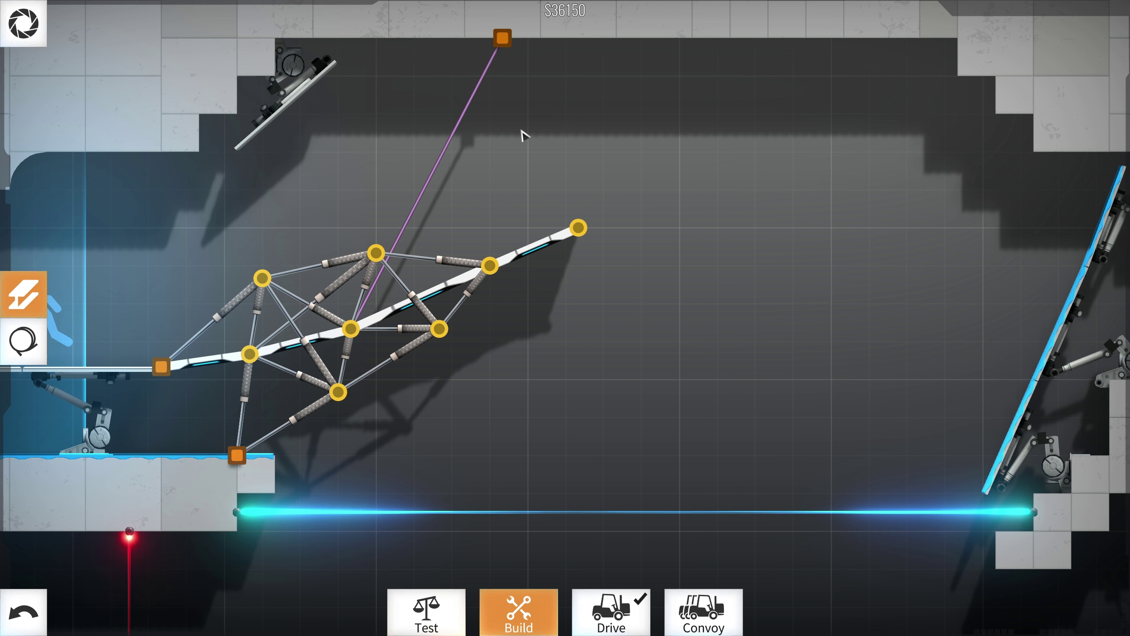
right_click(474, 126)
key("2")
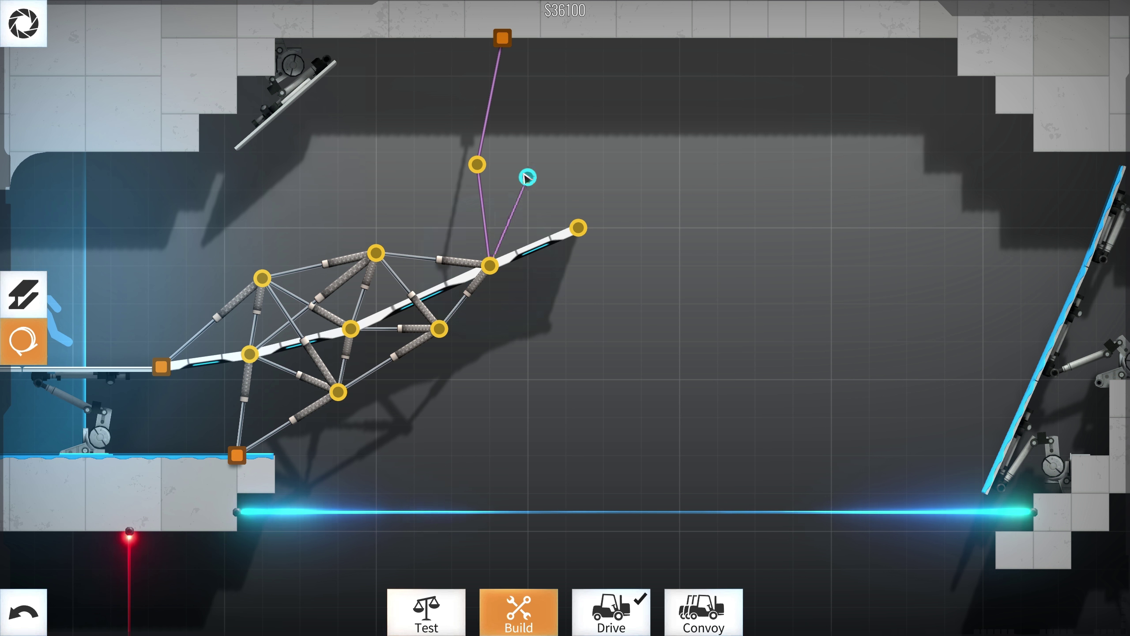
left_click(515, 165)
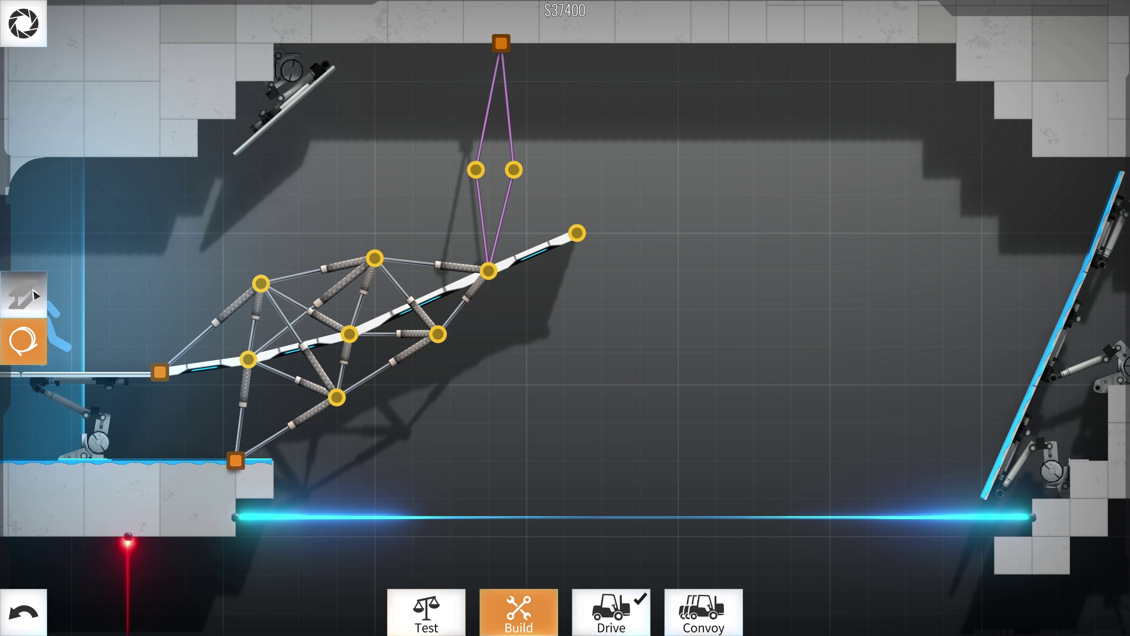
Reposition the cable bracket joint, cable the anchor to the truss, and start the convoy
left_click(33, 291)
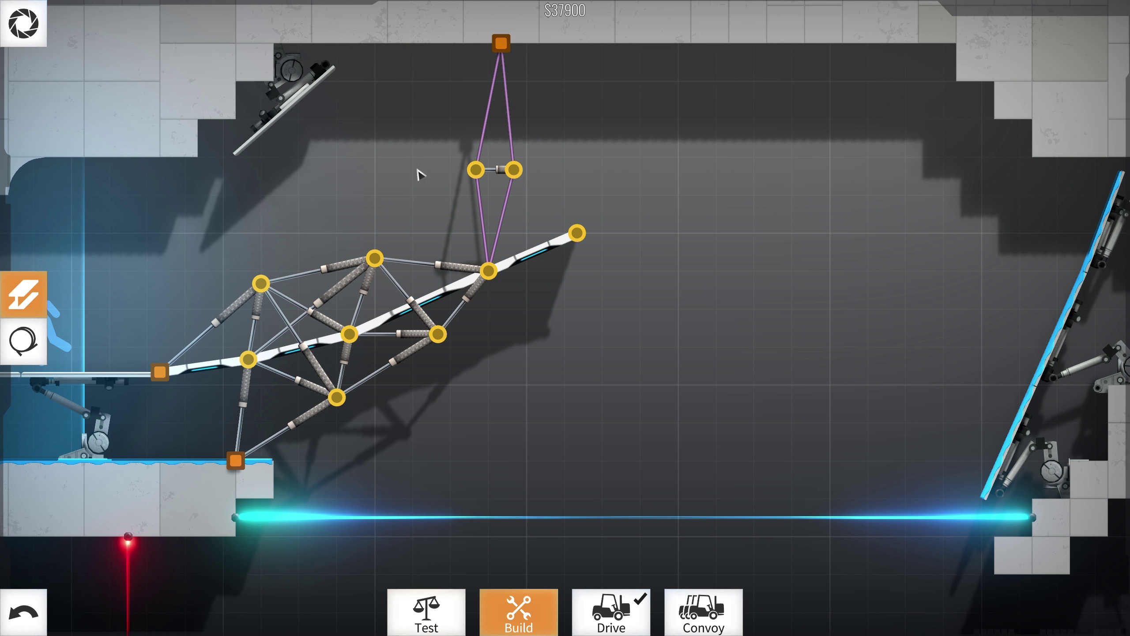
left_click_drag(478, 170, 476, 159)
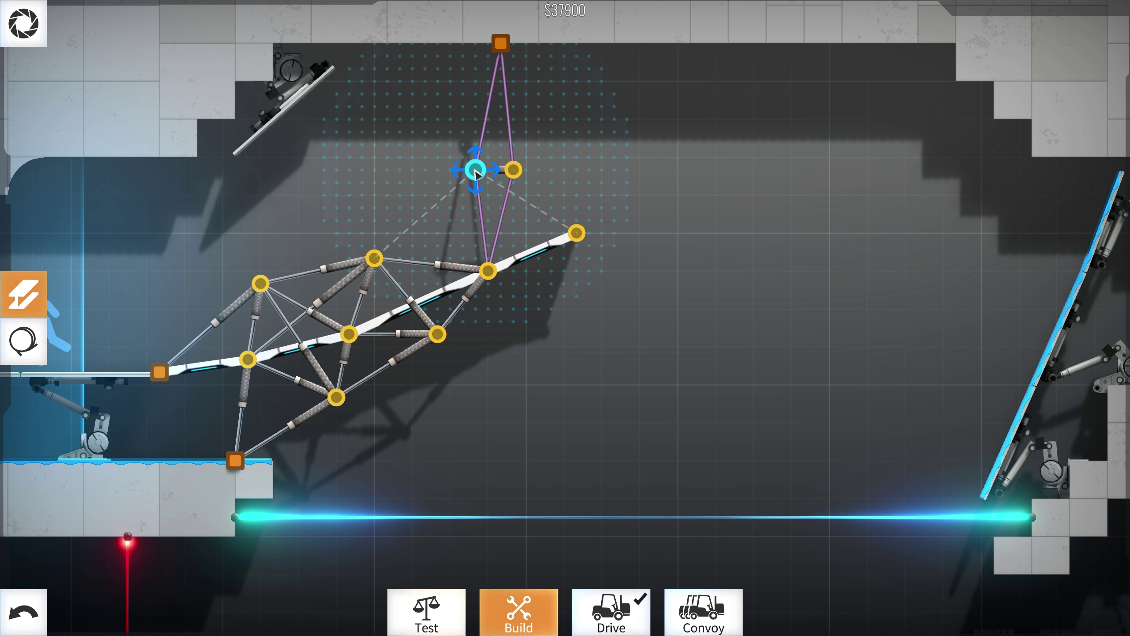
left_click(26, 340)
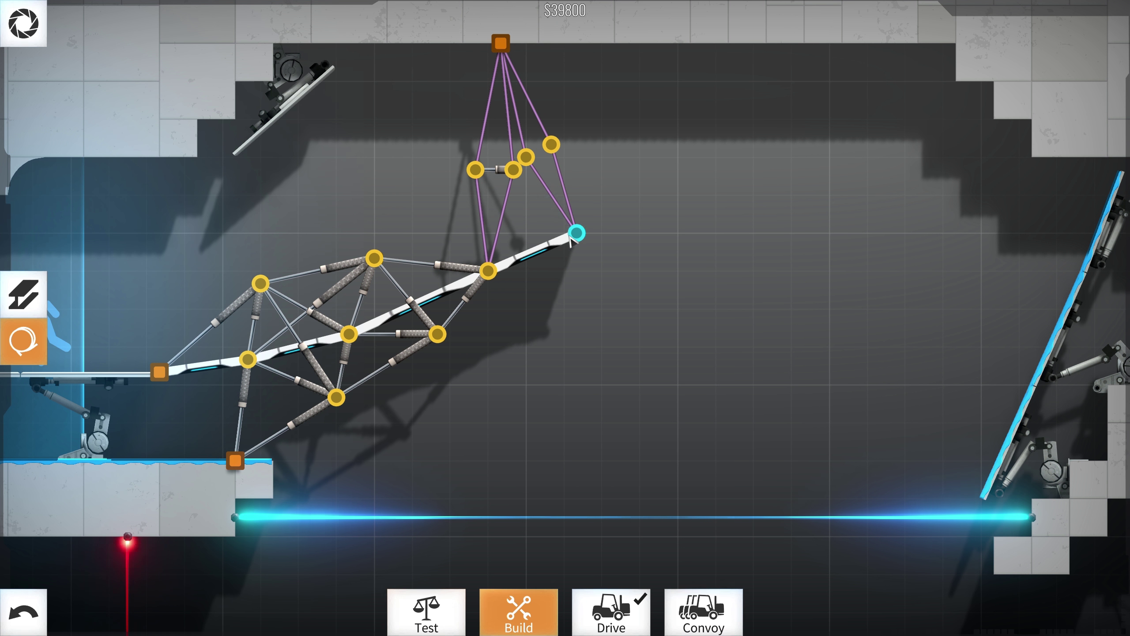
scroll(592, 232, "down", 1)
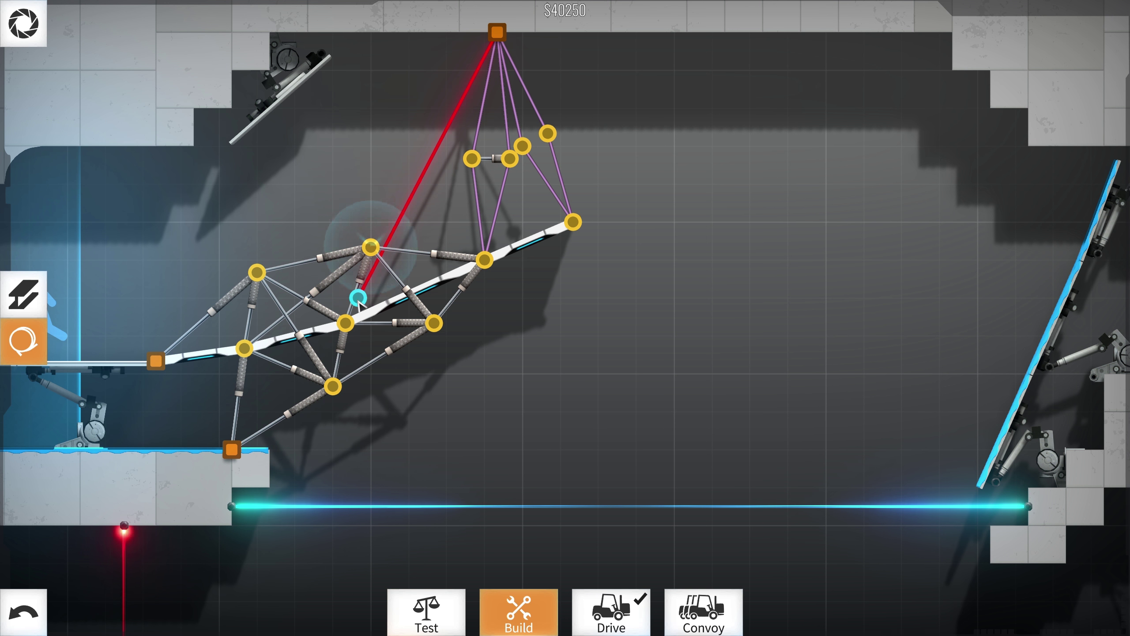
left_click(370, 248)
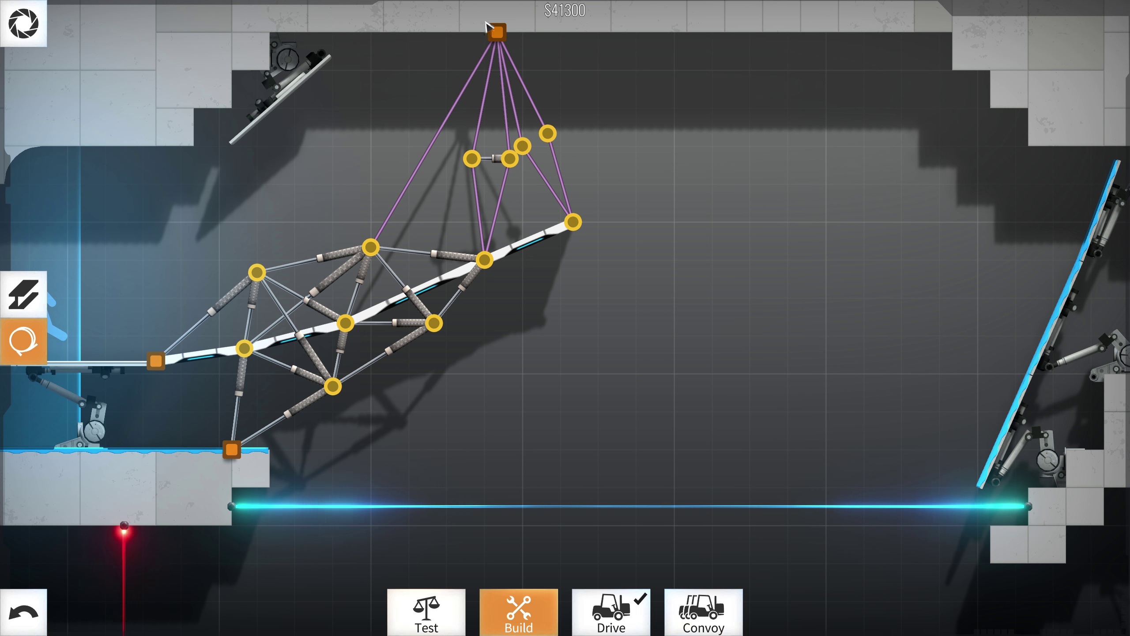
left_click(26, 291)
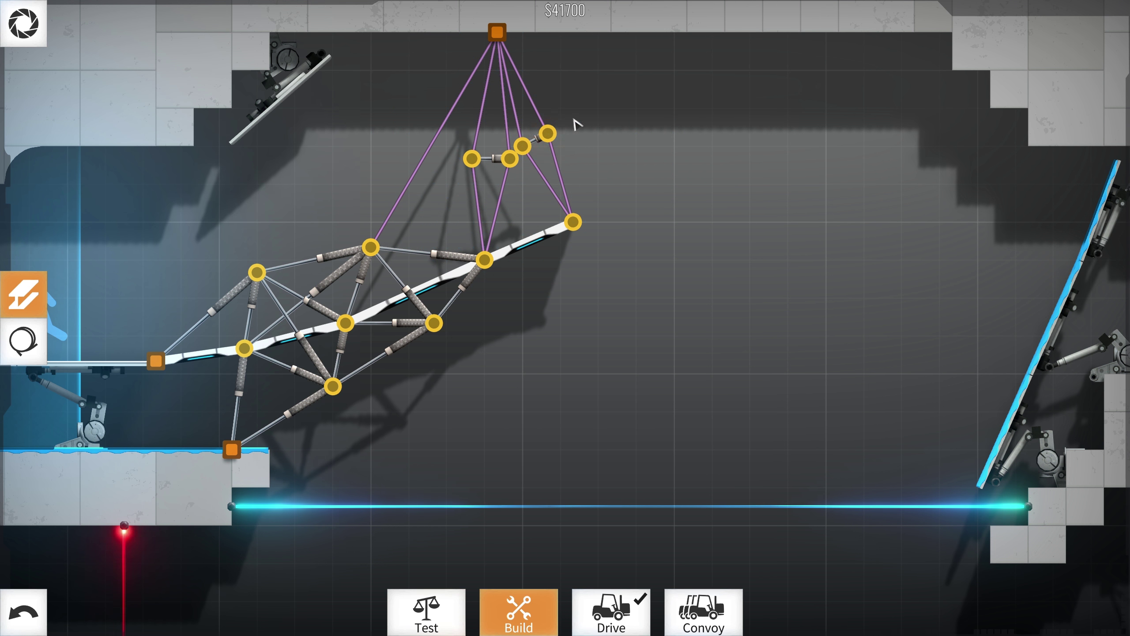
left_click(703, 612)
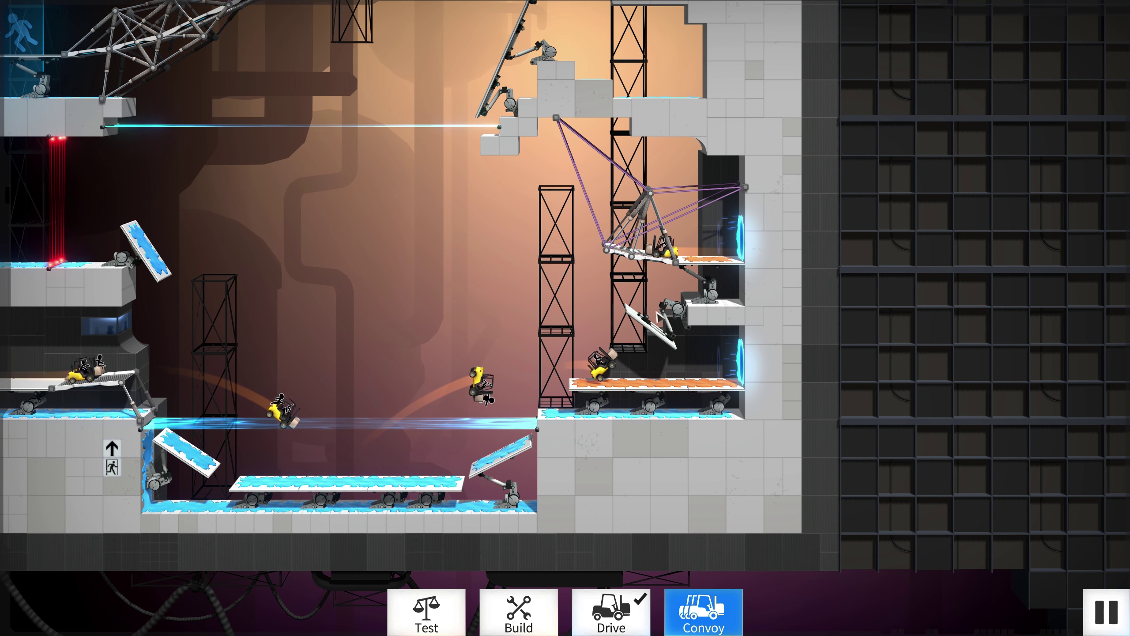
Stop the convoy run and return to the editor
left_click(518, 610)
scroll(565, 353, "up", 4)
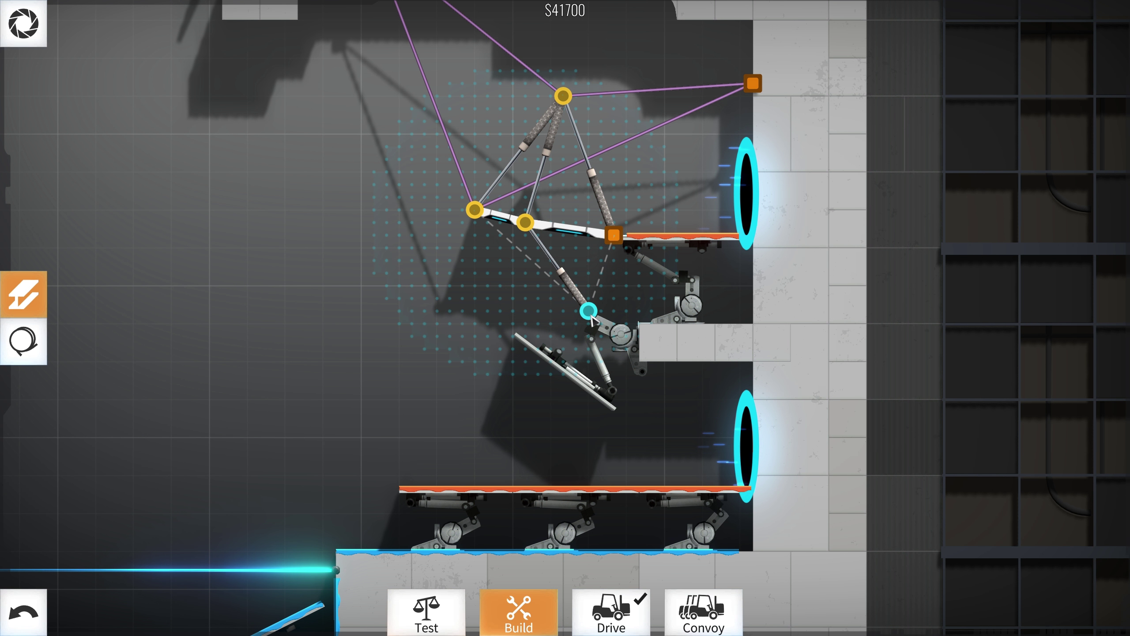
scroll(628, 250, "up", 4)
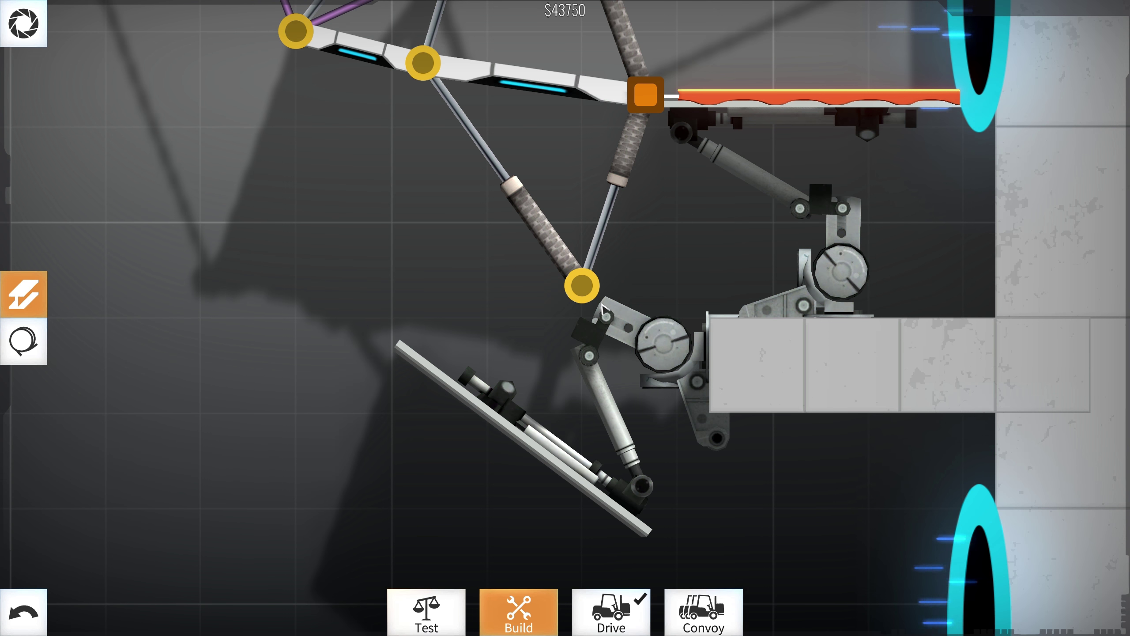
Try removing the rod below the deck and lowering its joint, then undo it
left_click(588, 291)
left_click(585, 288)
right_click(574, 287)
left_click(584, 288)
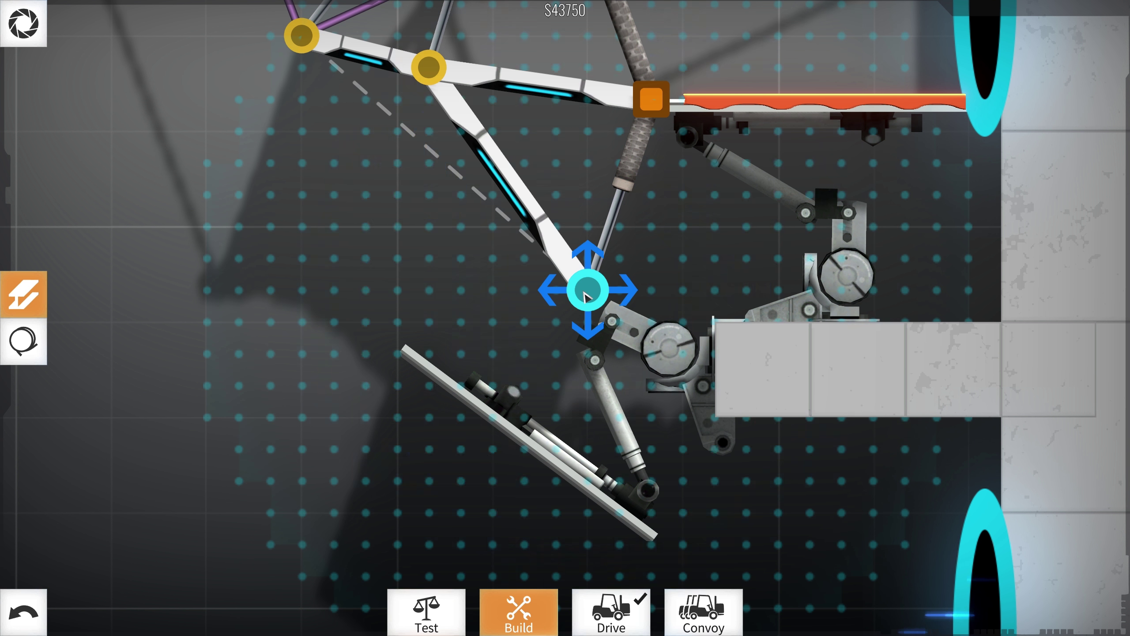
left_click_drag(583, 288, 590, 319)
key("ctrl+z")
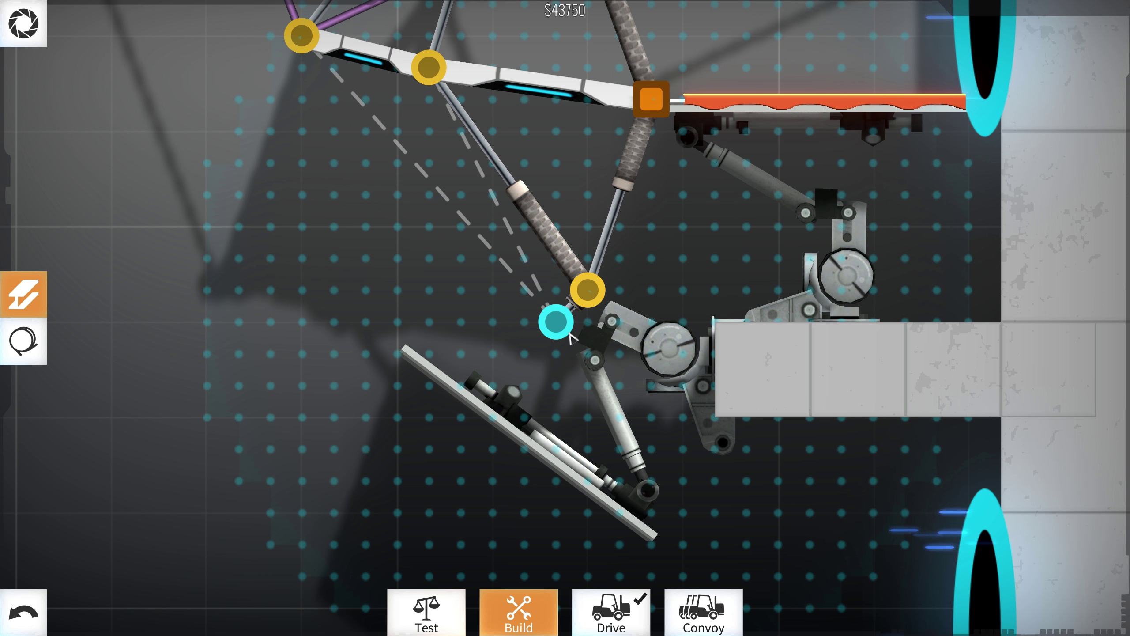
Add new rods and joints running from the deck joints toward the tilting panel
left_click(556, 319)
left_click(427, 68)
left_click(305, 37)
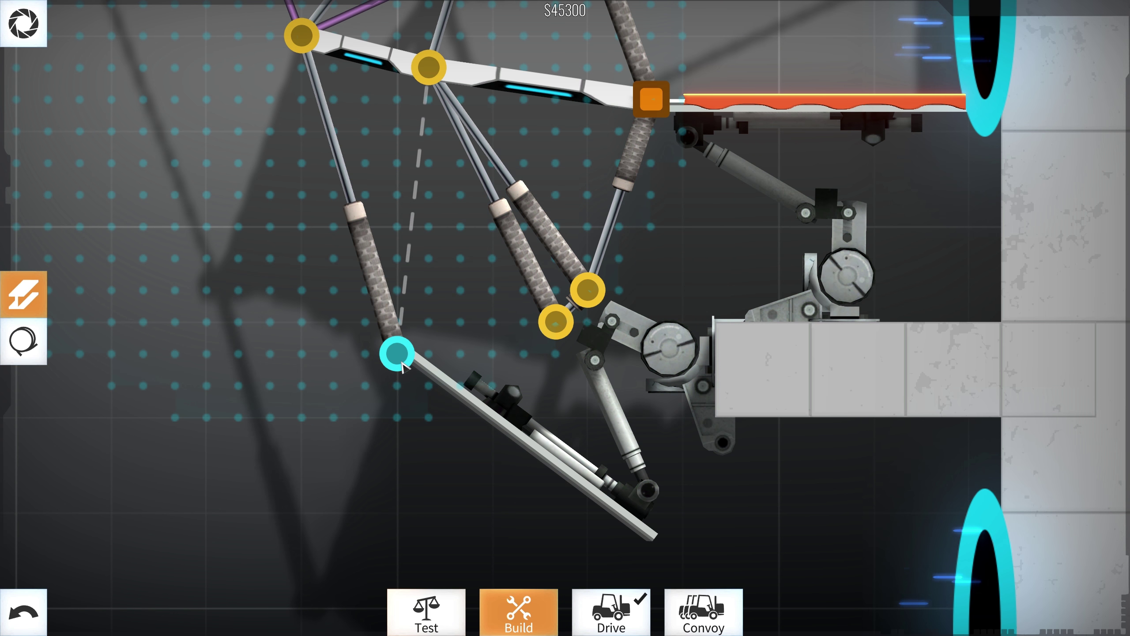
left_click(395, 354)
left_click(555, 320)
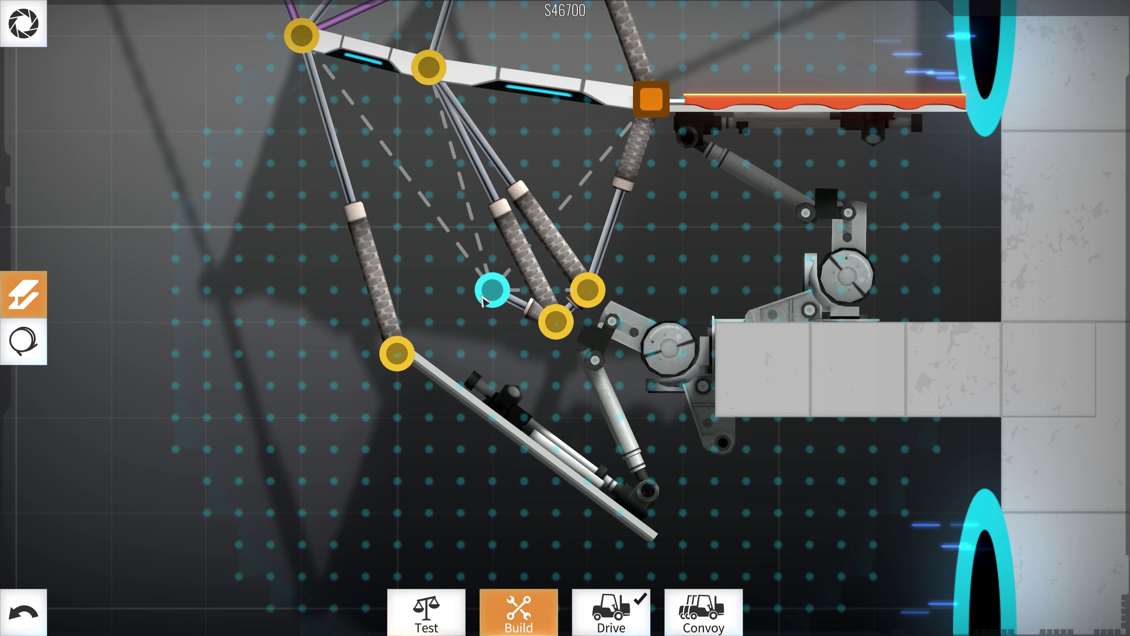
left_click(428, 322)
Raise the new joint and tie the lower joints to the middle joint and deck
left_click(427, 322)
left_click(396, 353)
scroll(427, 323, "down", 1)
mouse_move(418, 305)
left_mouse_down()
mouse_move(387, 272)
mouse_move(420, 274)
left_mouse_up()
left_click(389, 338)
left_click(387, 272)
left_click(419, 51)
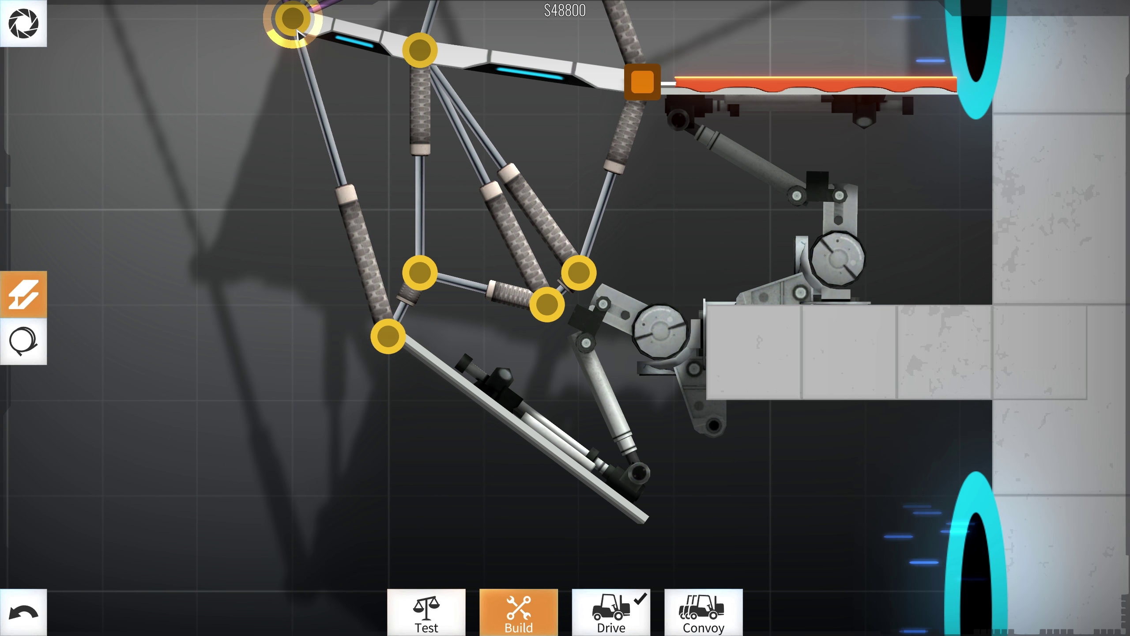
Test-drive a single forklift while panning the view to follow it
left_click(612, 612)
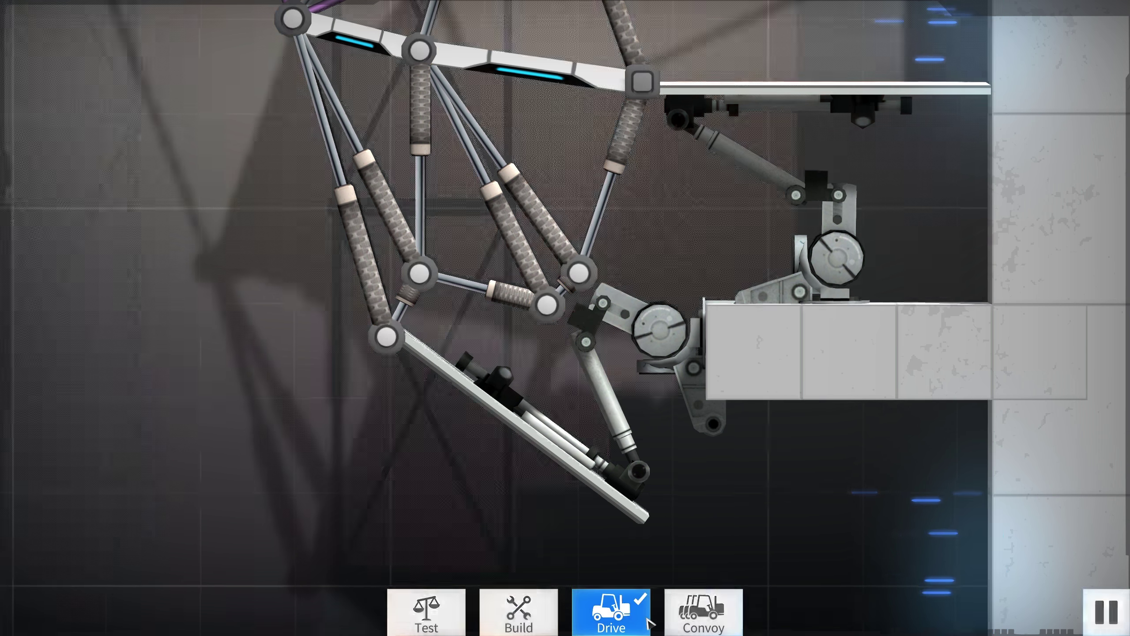
scroll(599, 478, "down", 5)
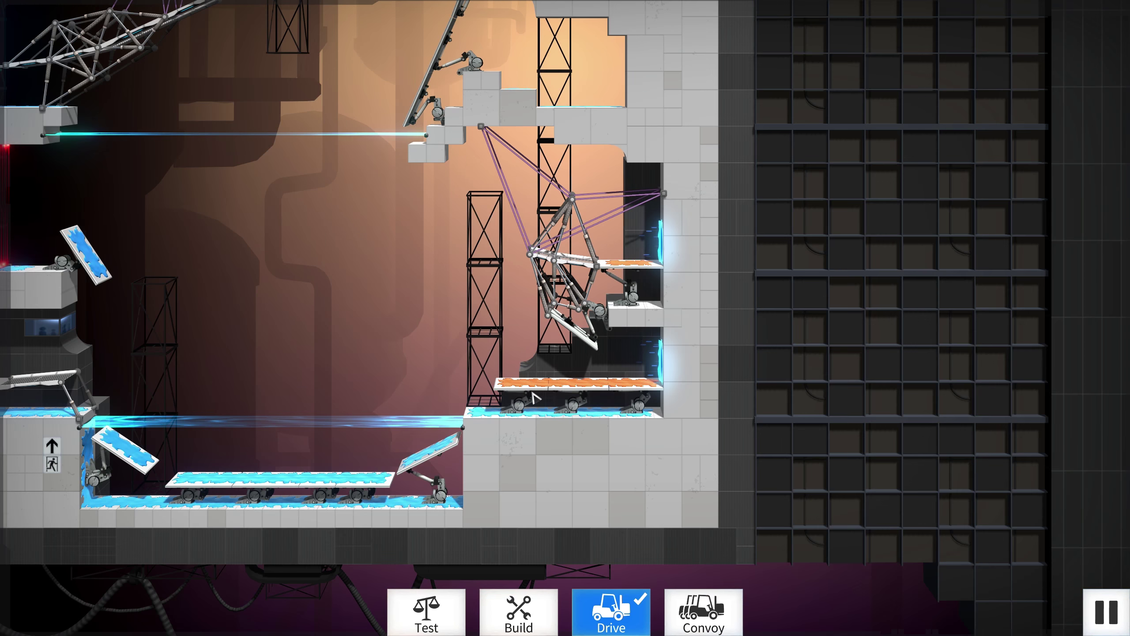
left_click_drag(536, 399, 728, 374)
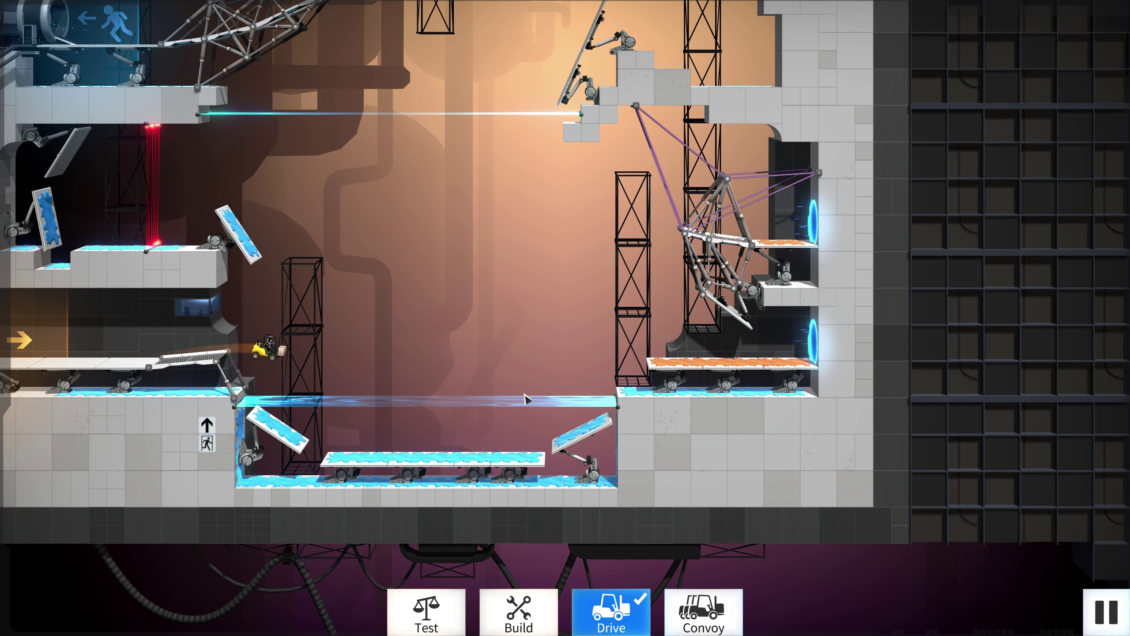
left_click_drag(524, 400, 603, 335)
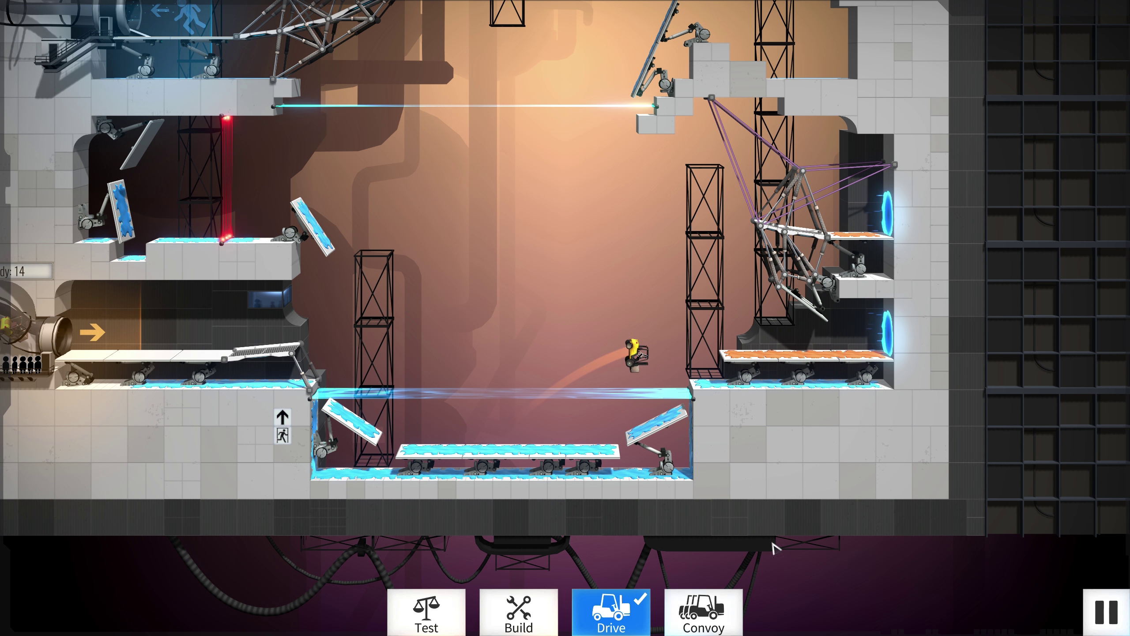
Run the full convoy twice, getting 6 of 15 forklifts through, then resume editing
left_click(704, 611)
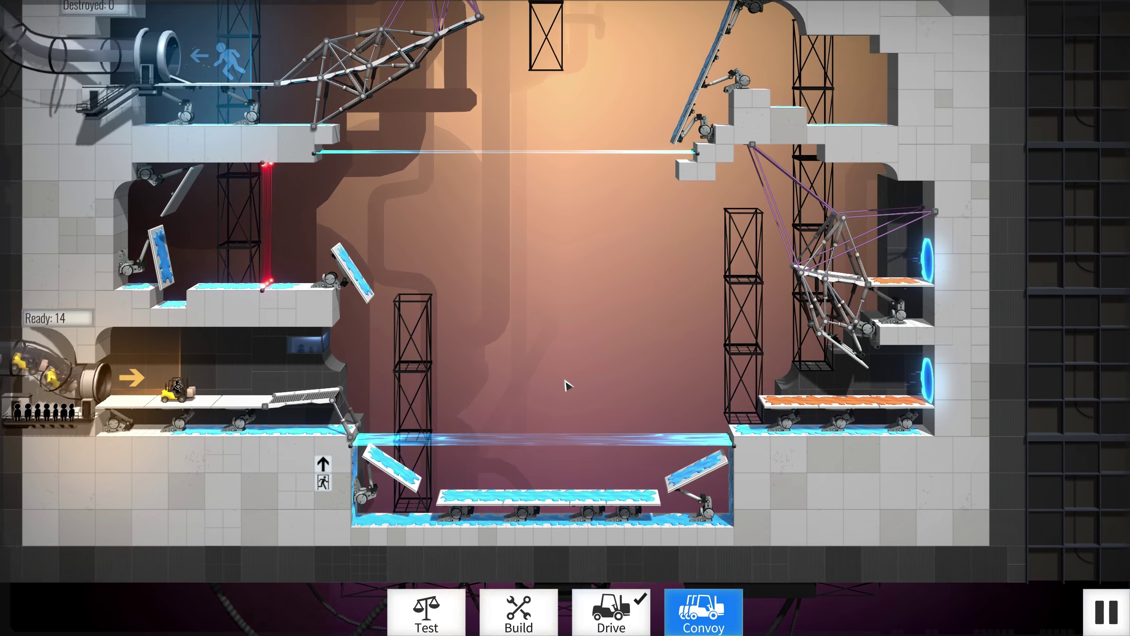
scroll(563, 397, "down", 1)
scroll(563, 397, "down", 1)
scroll(563, 398, "down", 1)
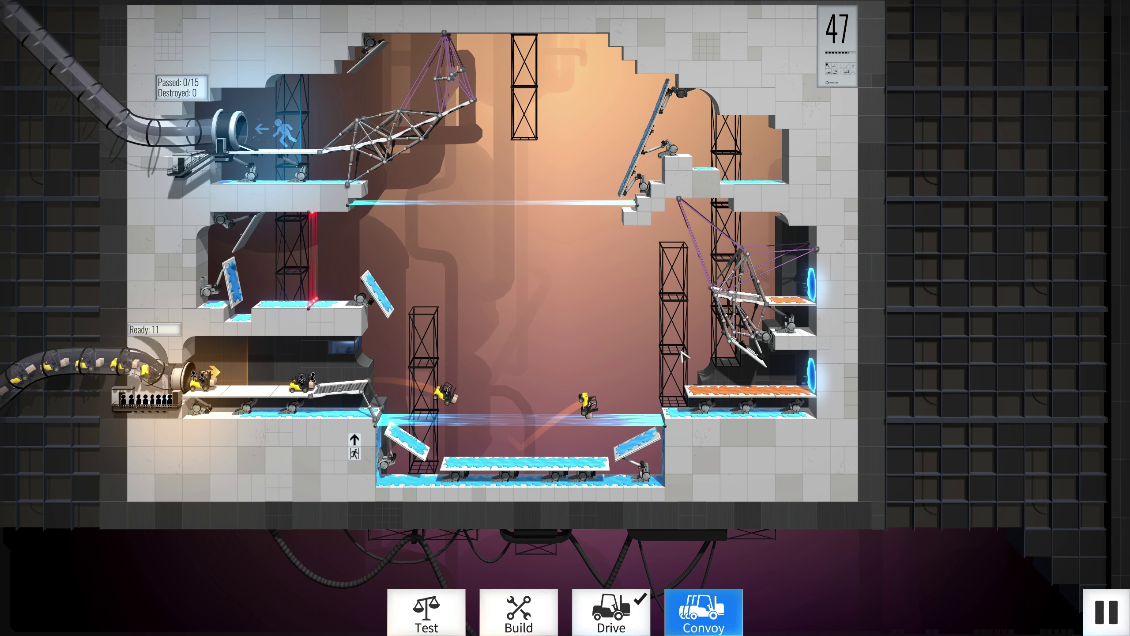
left_click_drag(650, 334, 558, 316)
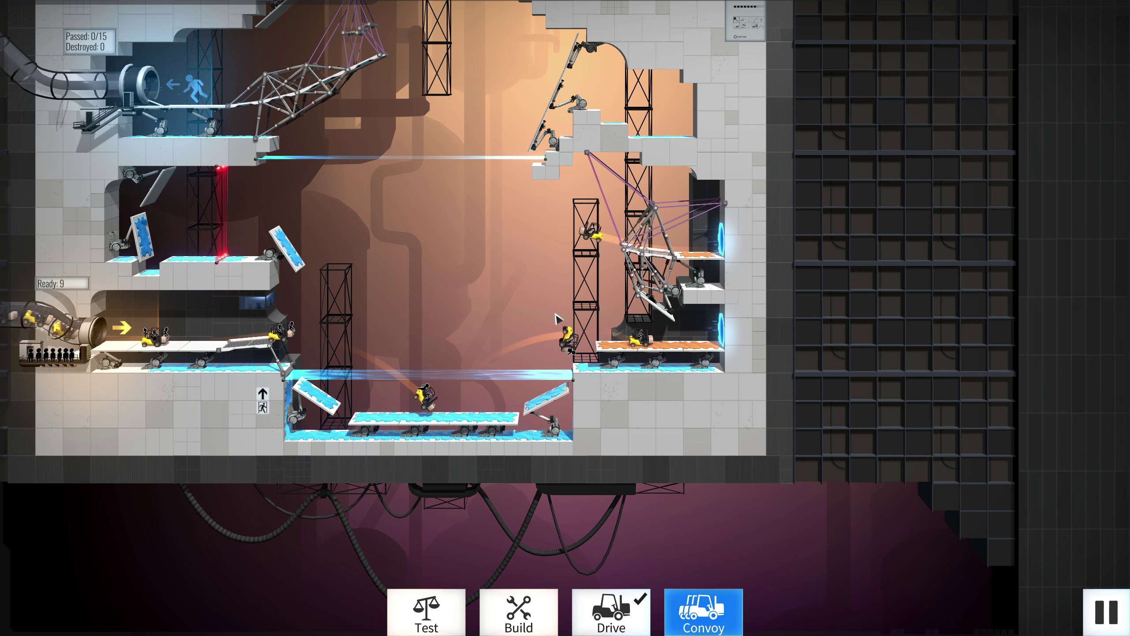
left_click_drag(557, 318, 659, 333)
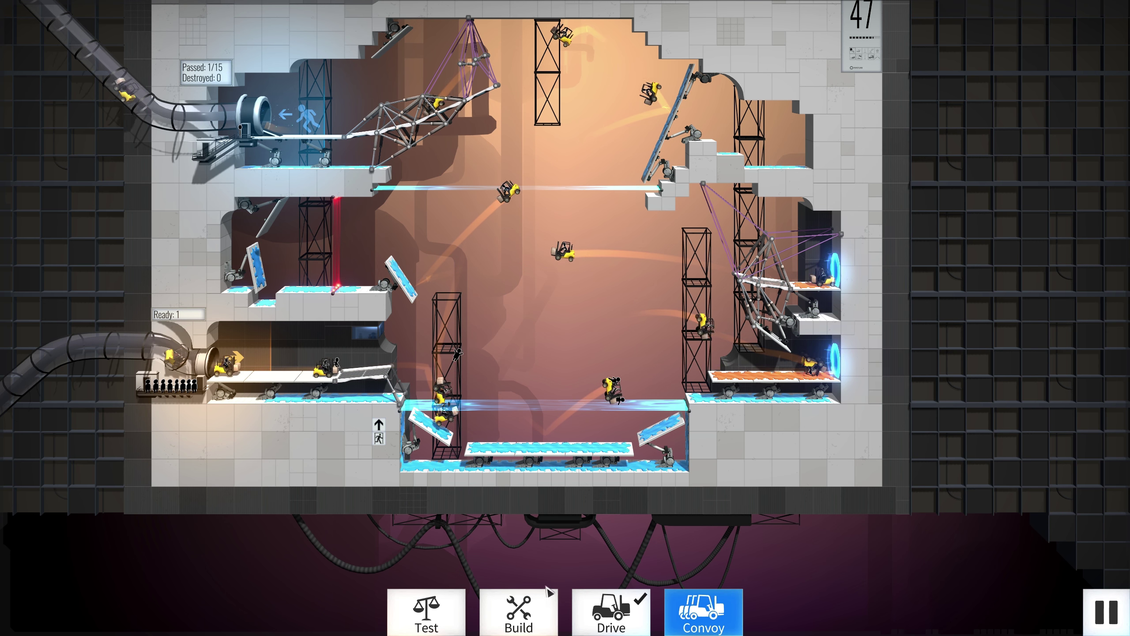
left_click(522, 611)
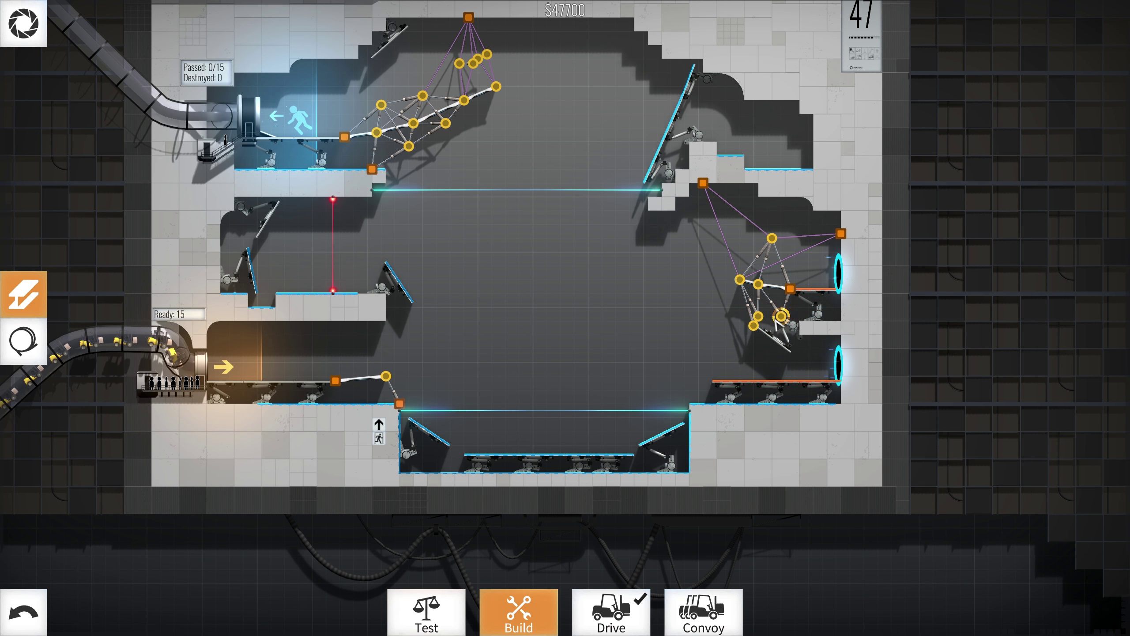
left_click(704, 612)
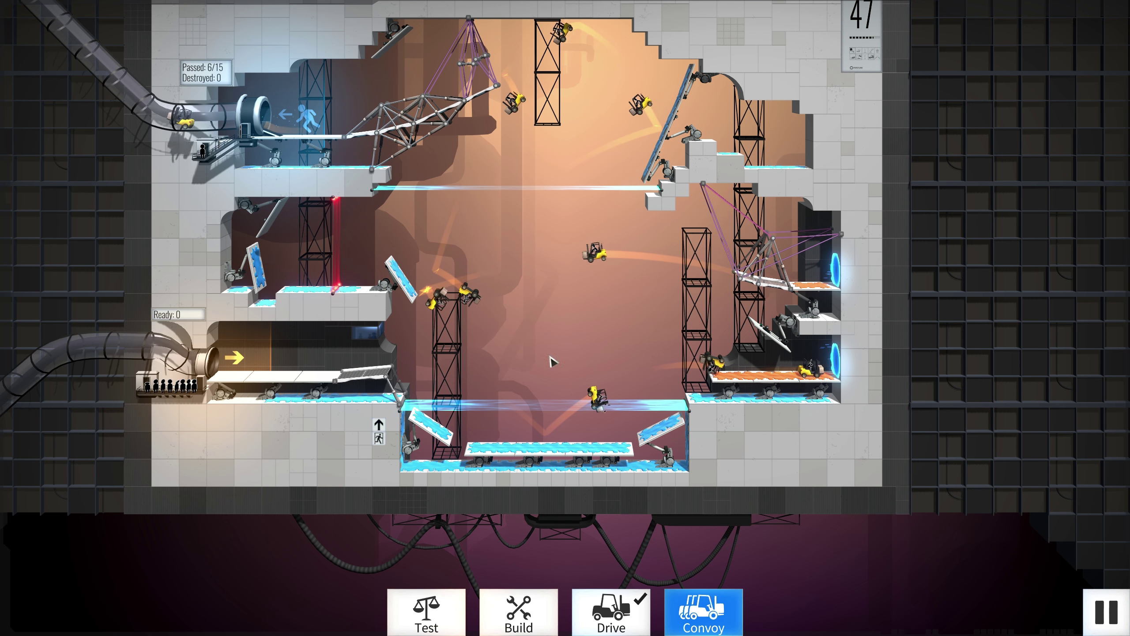
left_click(548, 620)
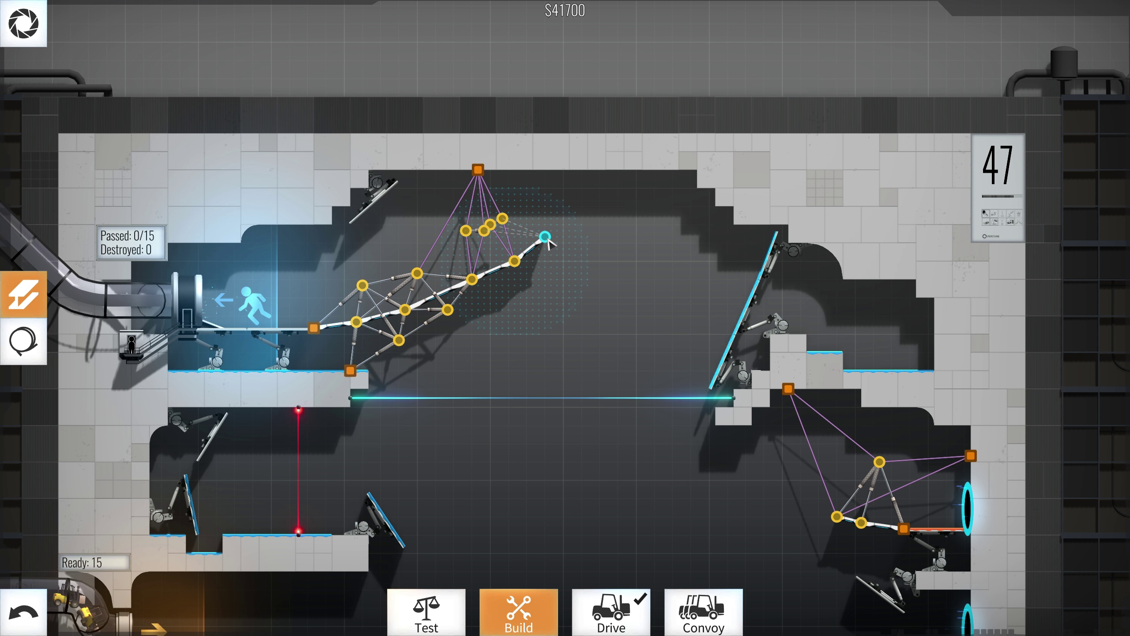
scroll(534, 218, "up", 2)
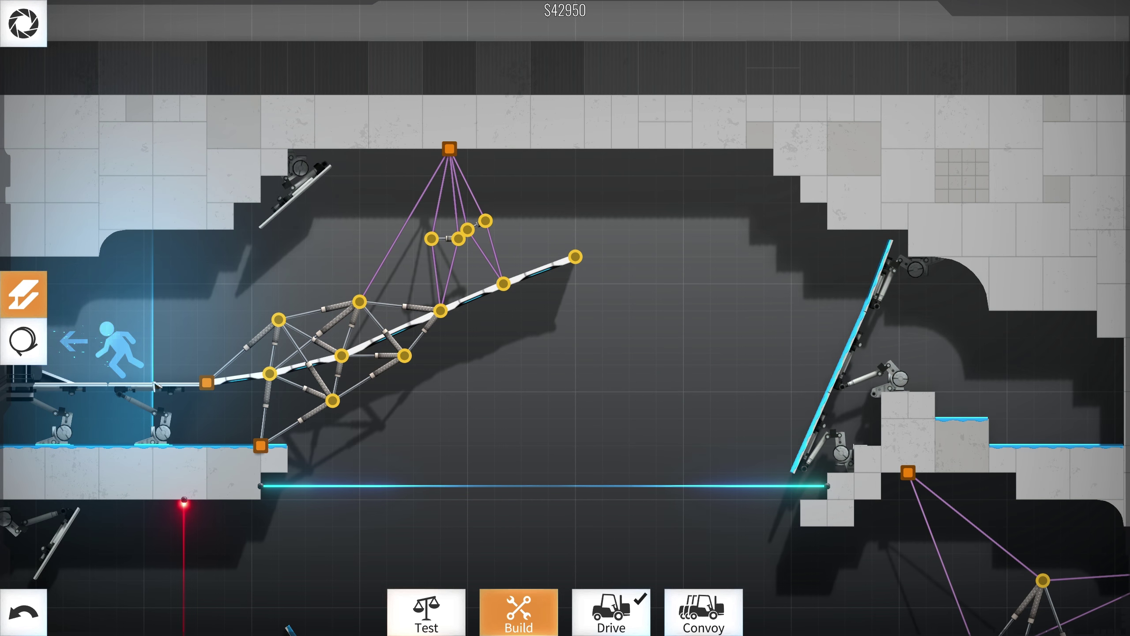
Add ceiling cables to the upper ramp's tip, bringing cost to $45950, and relaunch the convoy
left_click(27, 342)
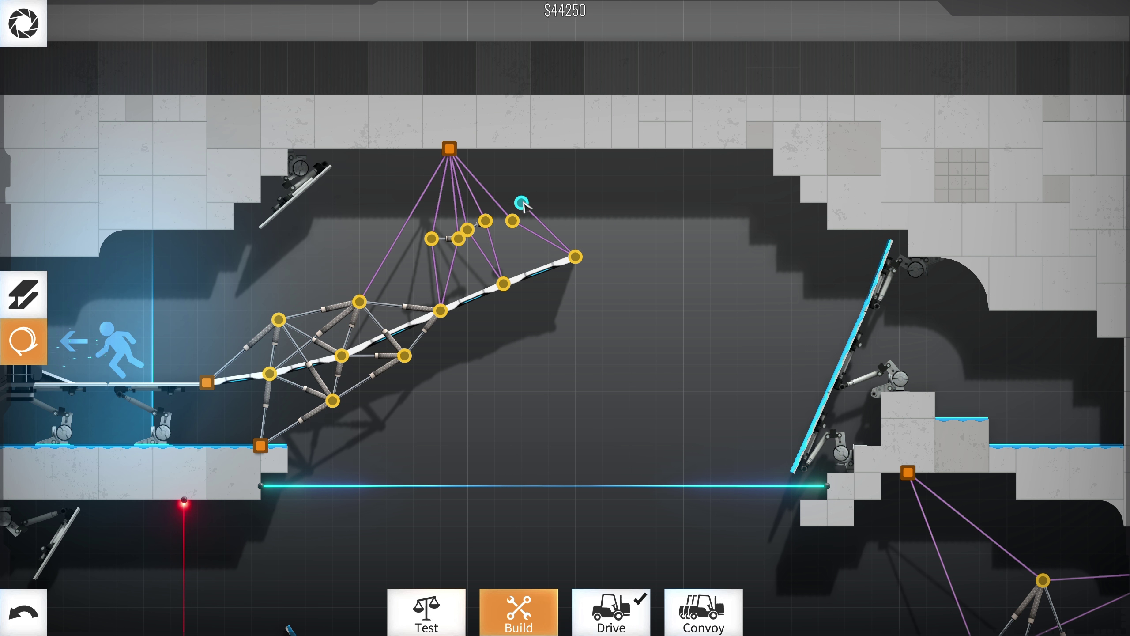
left_click(36, 292)
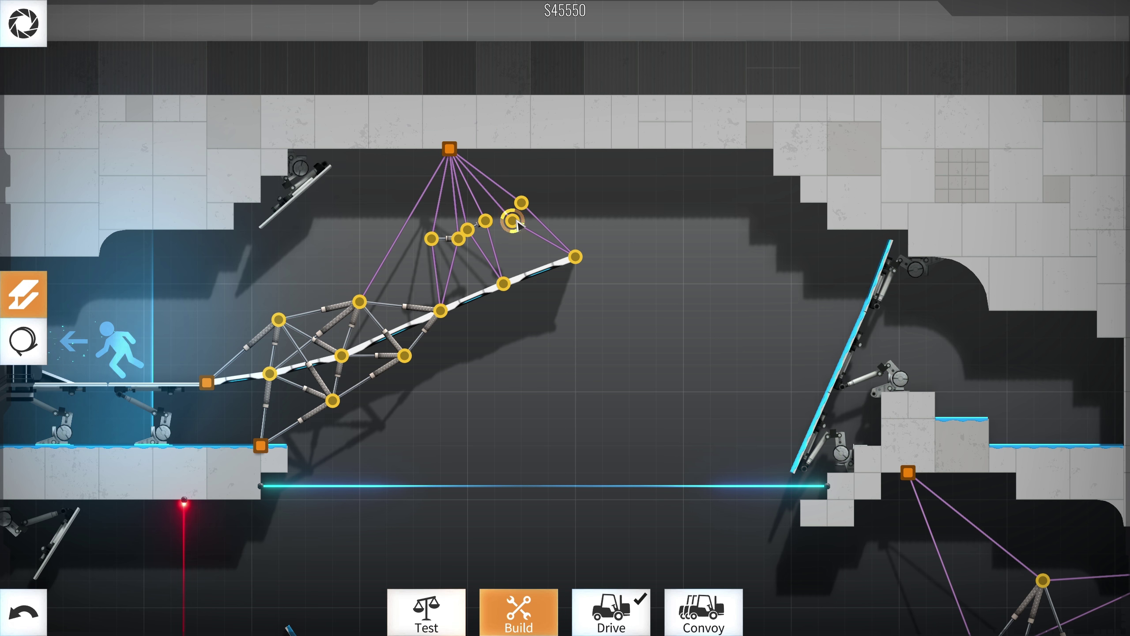
left_click(704, 611)
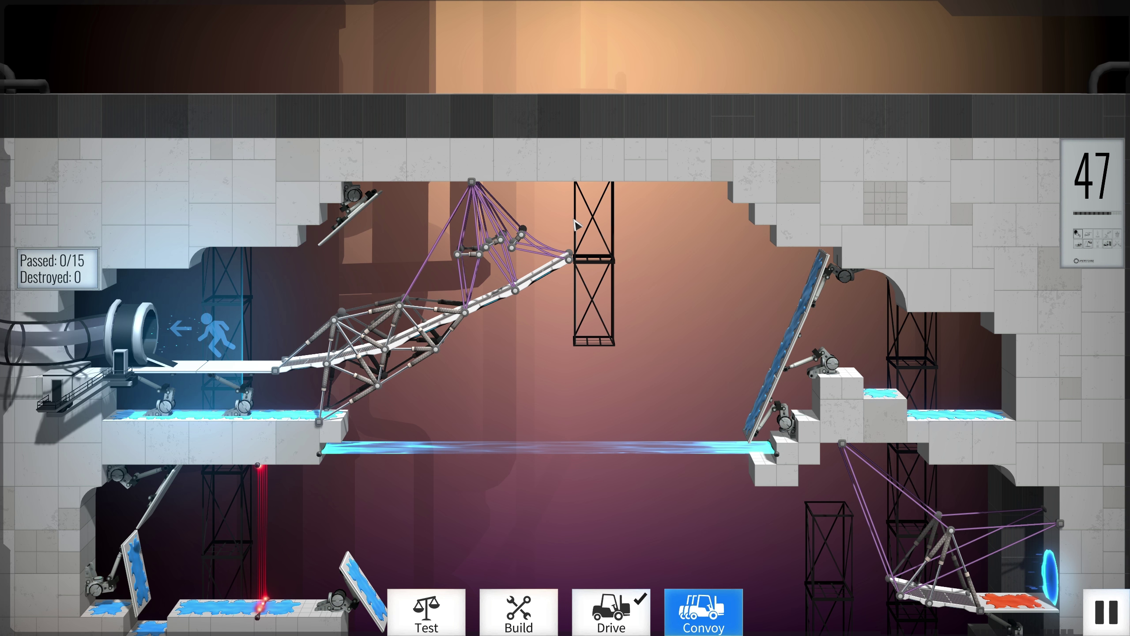
scroll(574, 223, "down", 1)
scroll(548, 247, "down", 1)
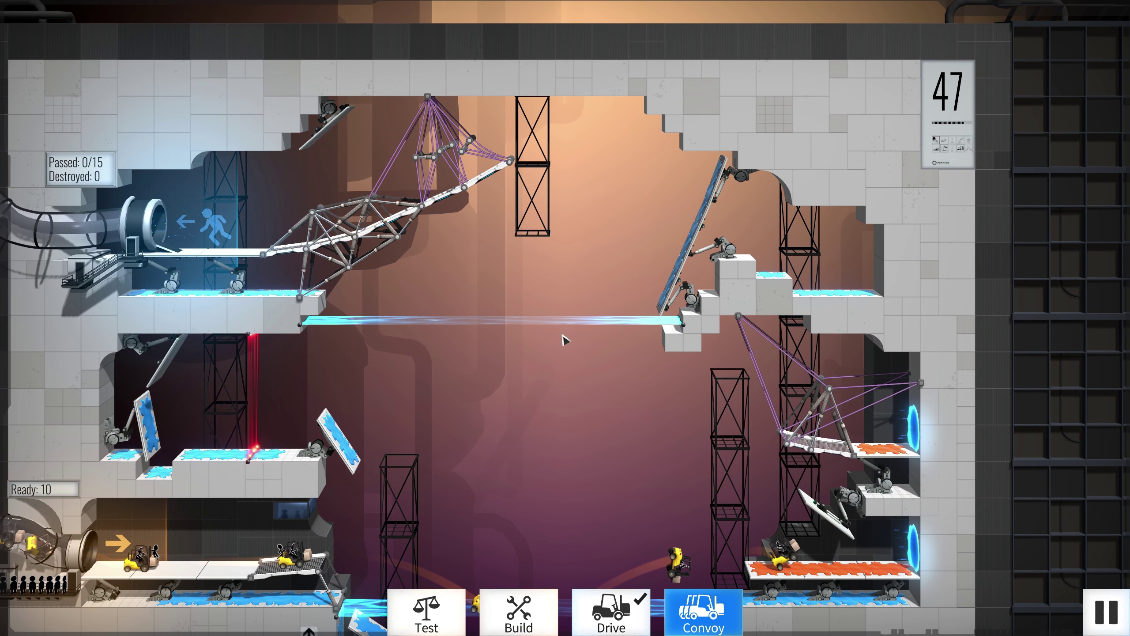
scroll(530, 263, "down", 1)
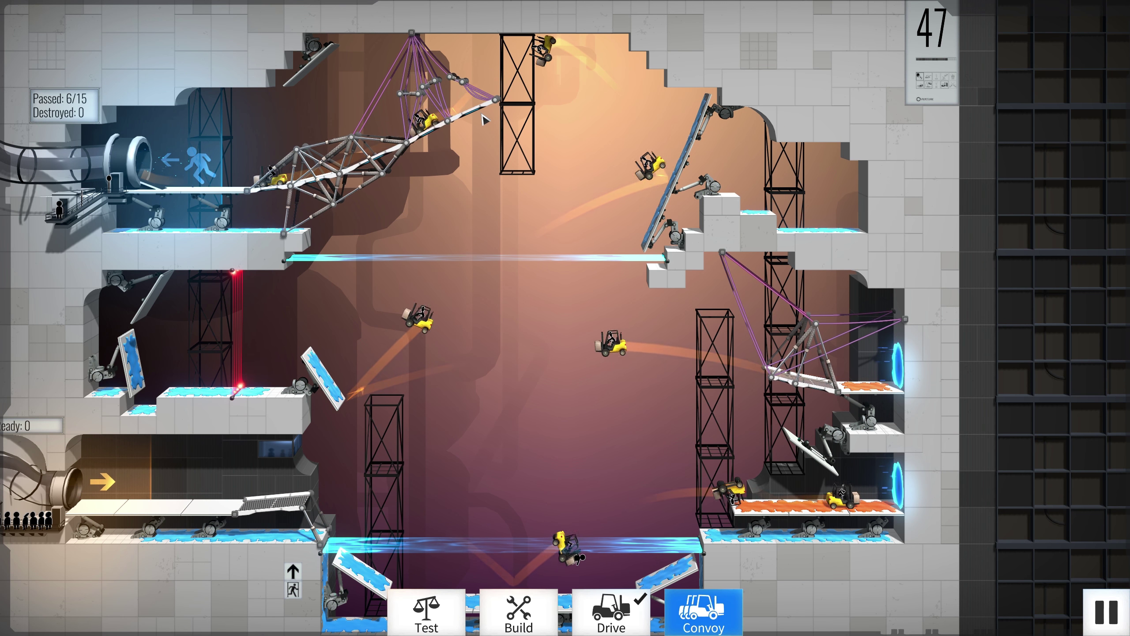
End the convoy run at 7 of 15 forklifts passed and resume building
key("space")
scroll(484, 141, "up", 3)
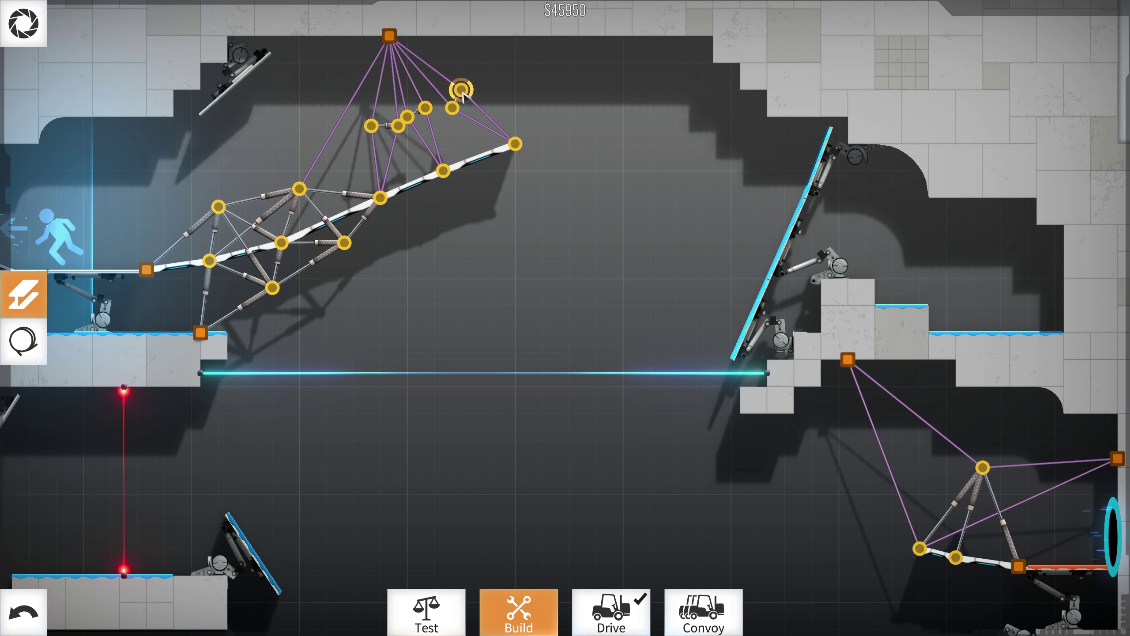
Select a cable joint near the anchor, lower an upper-truss joint, and start the convoy
left_click(461, 90)
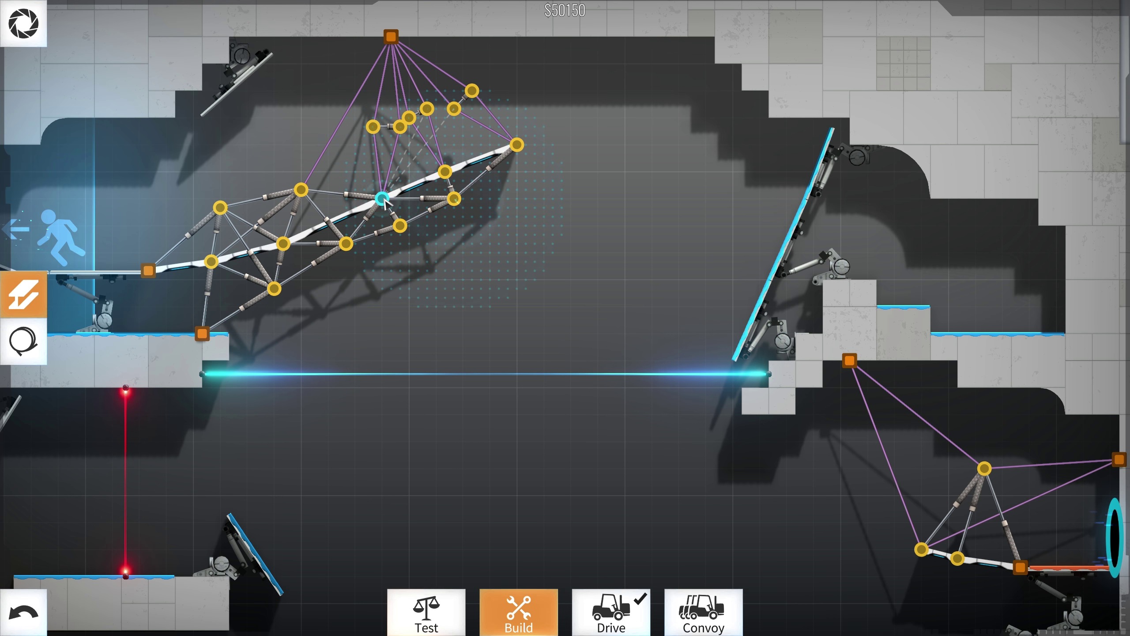
left_click_drag(345, 243, 345, 255)
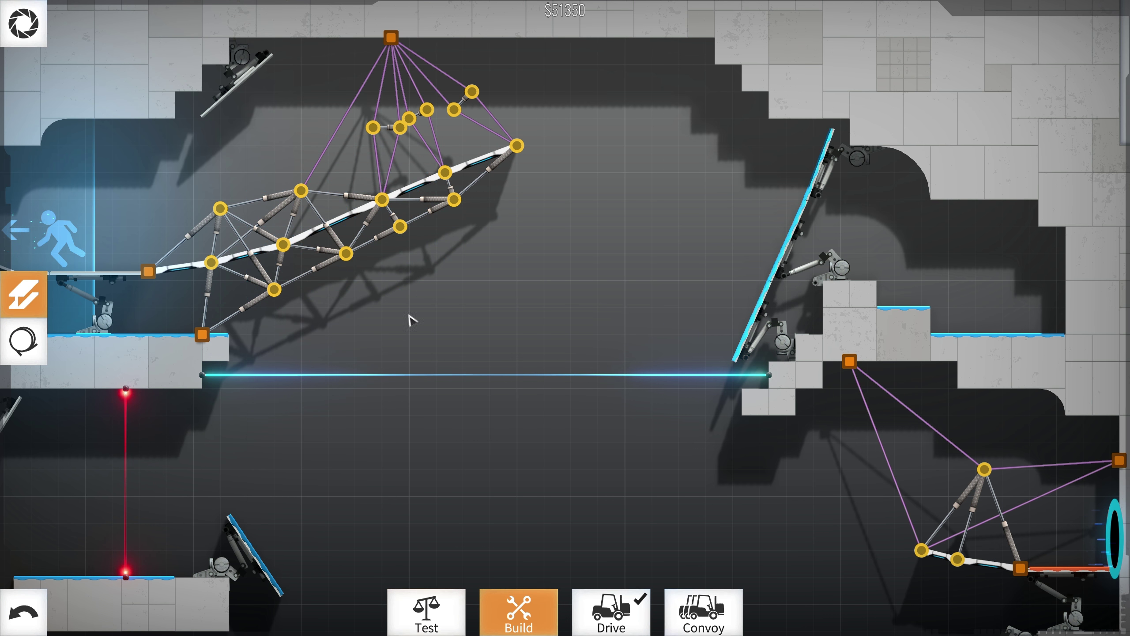
key("space")
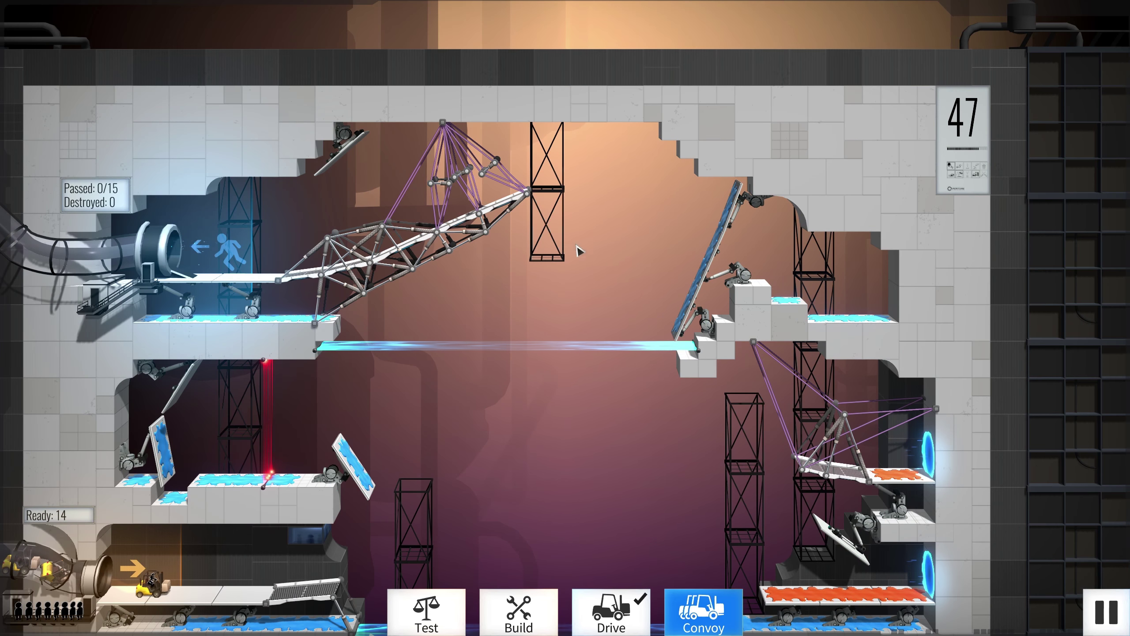
scroll(580, 253, "down", 2)
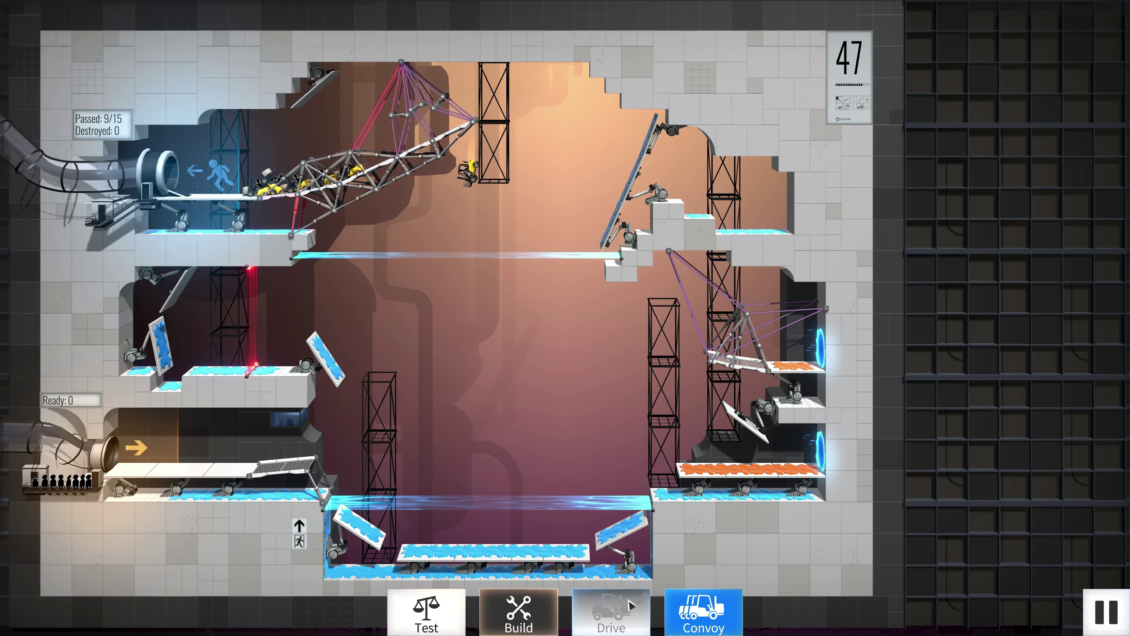
Lower the ramp's top road joint, its right end joint and four truss joints, then rerun the convoy
key("b")
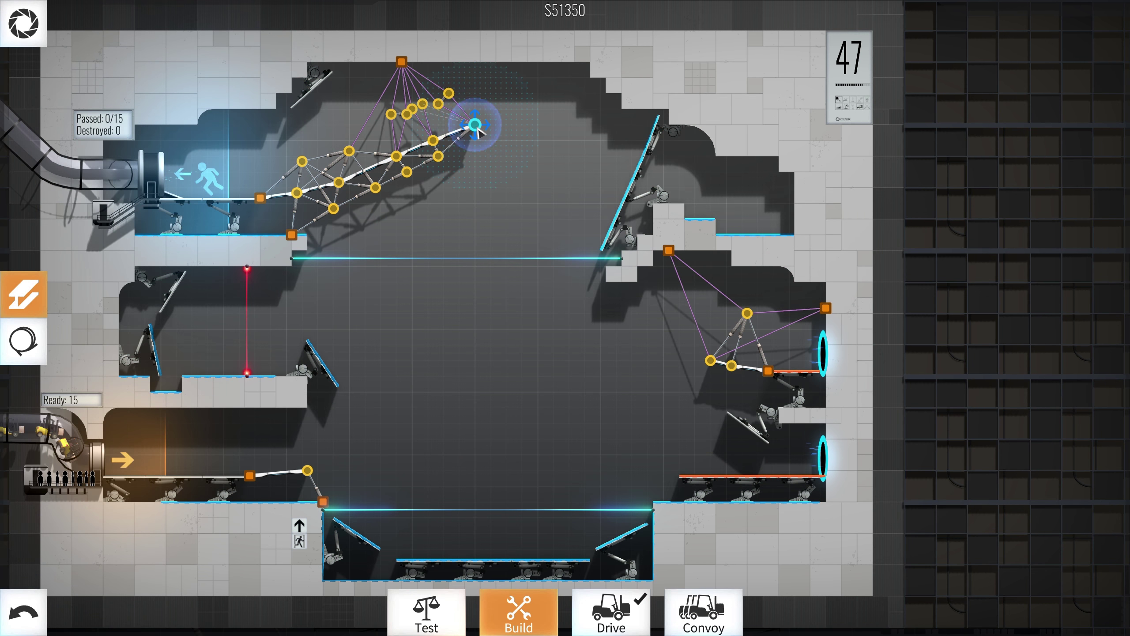
scroll(475, 129, "up", 5)
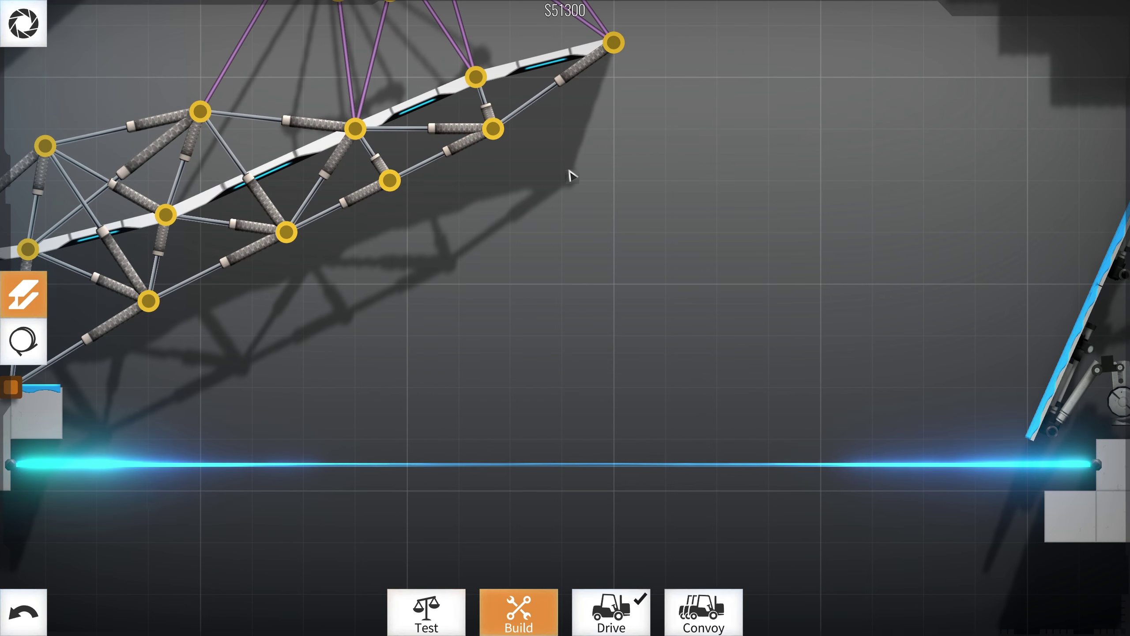
left_click_drag(475, 79, 474, 96)
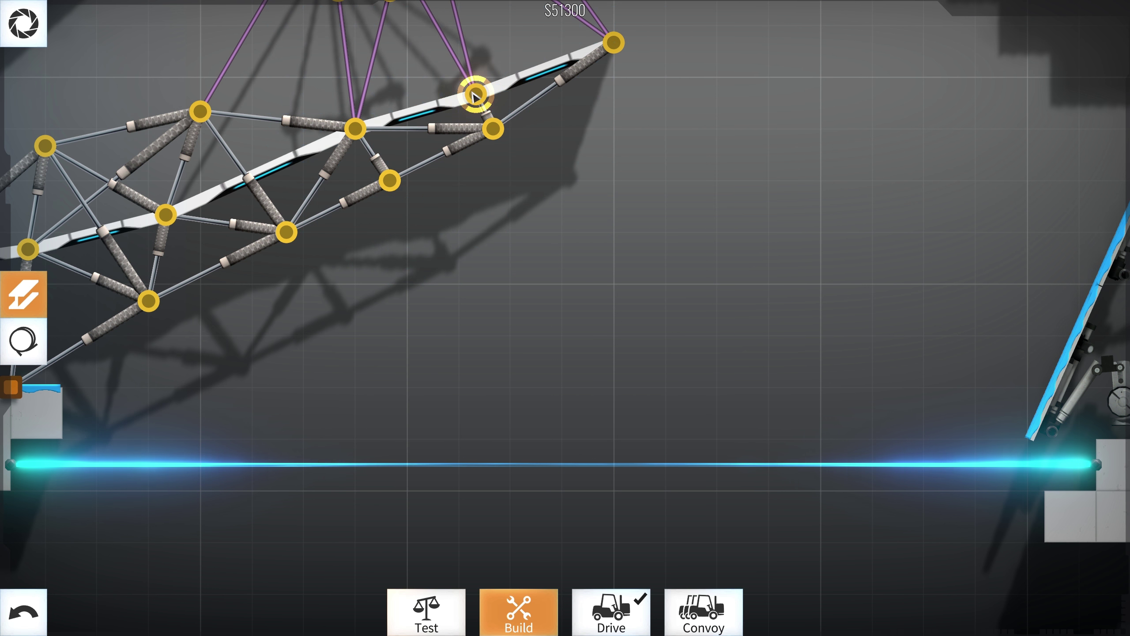
left_click_drag(353, 128, 356, 148)
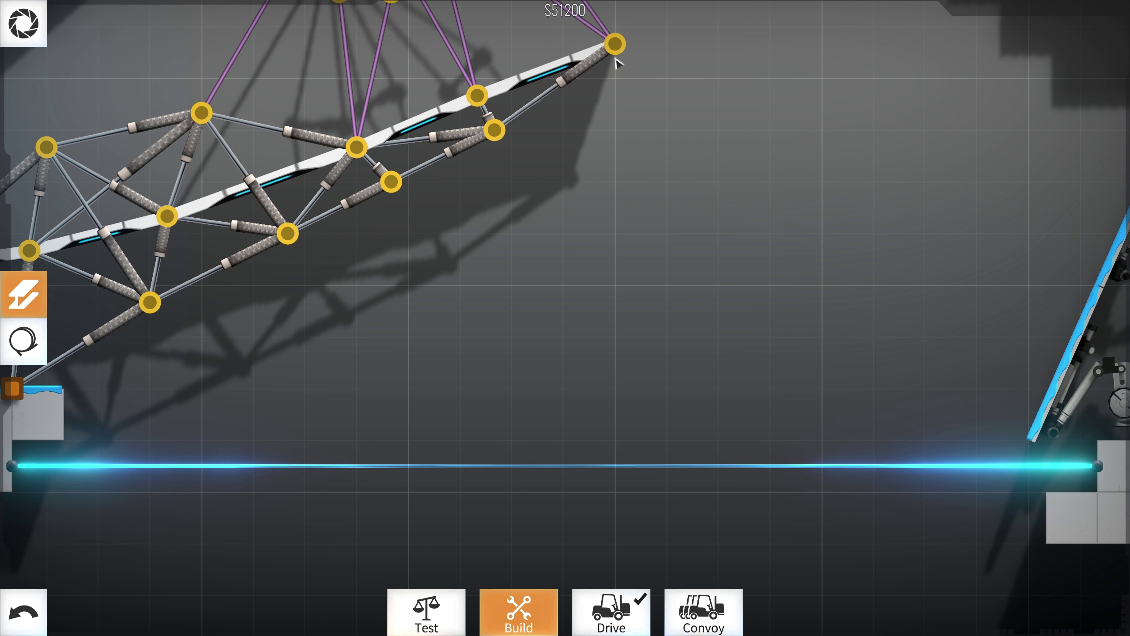
left_click_drag(616, 47, 617, 67)
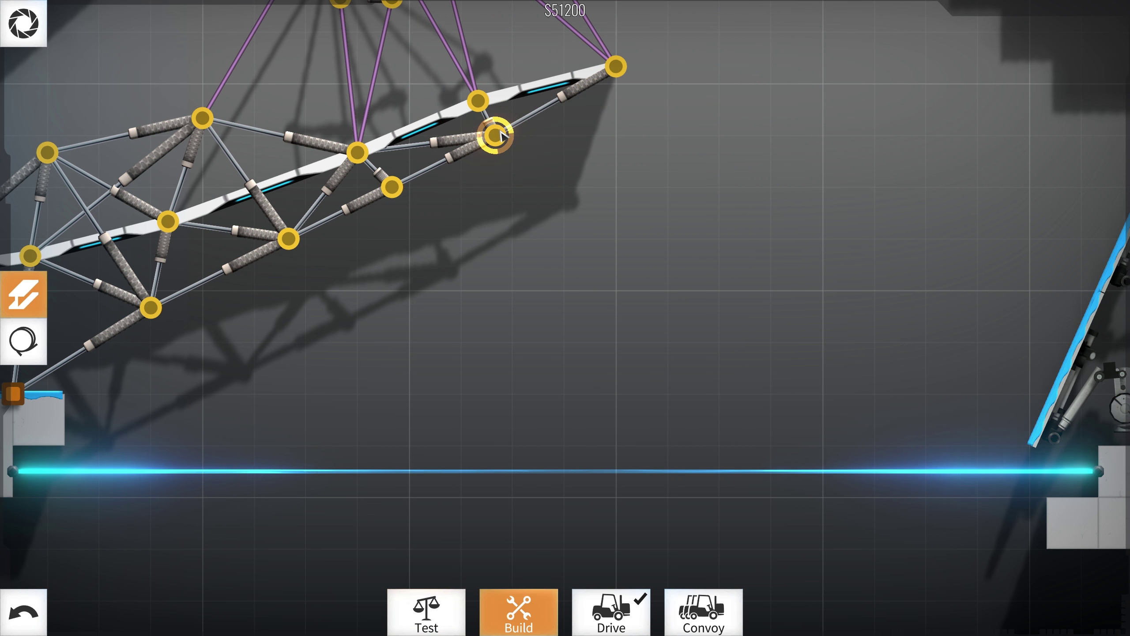
left_click(495, 135)
left_click_drag(496, 135, 496, 155)
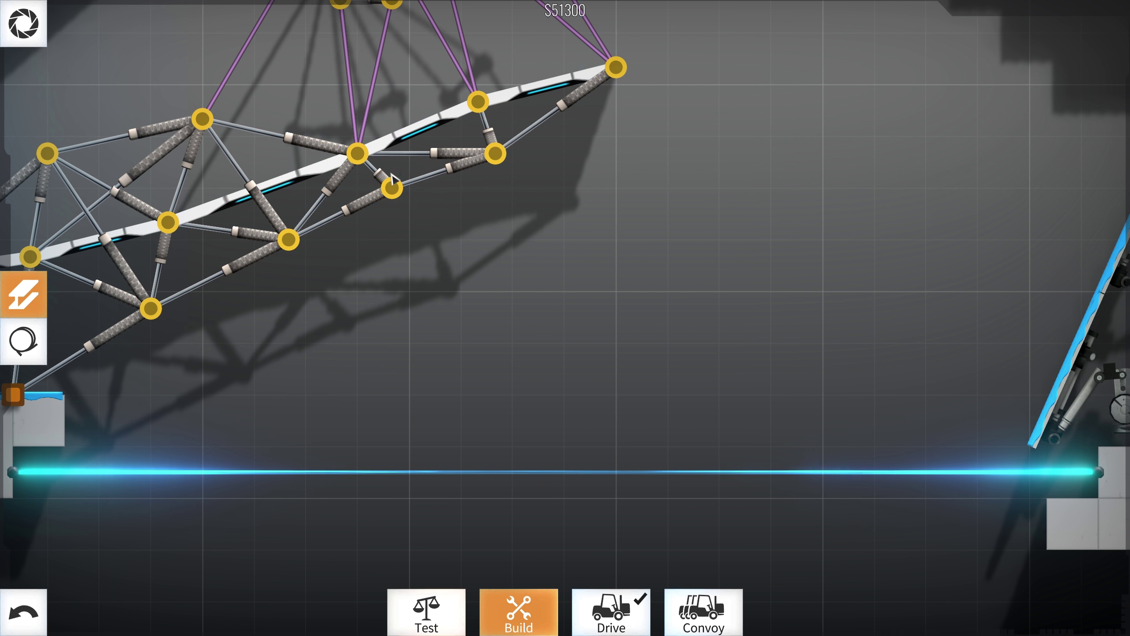
left_click_drag(391, 187, 391, 206)
left_click_drag(291, 241, 291, 262)
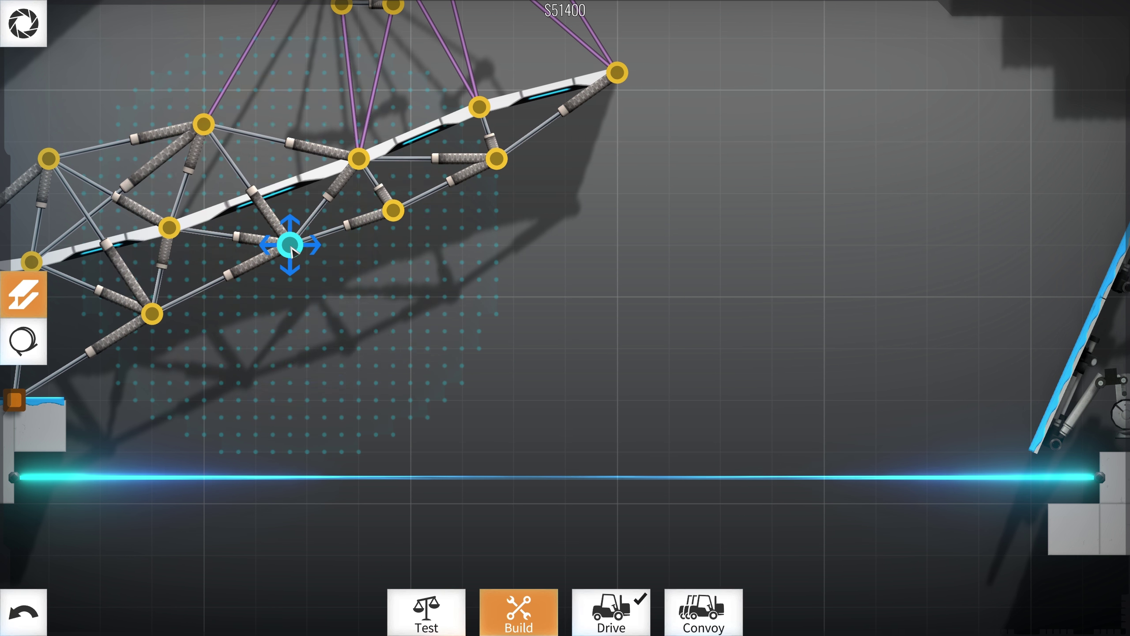
left_click(698, 610)
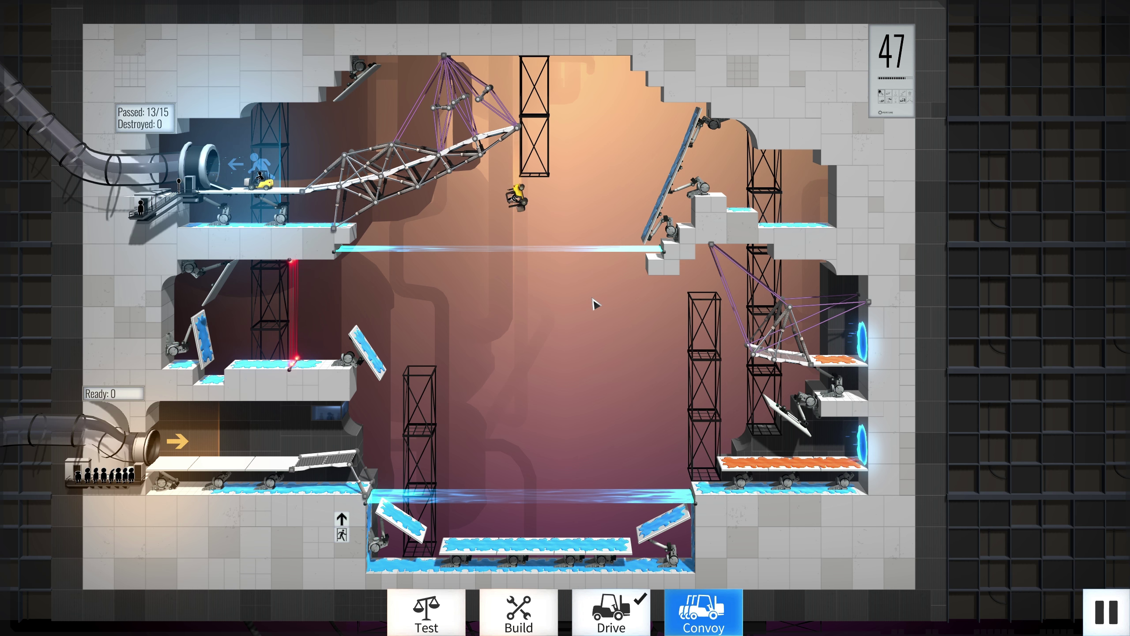
Extend the upper ramp road one segment right and hang its end from the top anchor by cable
left_click(519, 611)
scroll(493, 323, "up", 3)
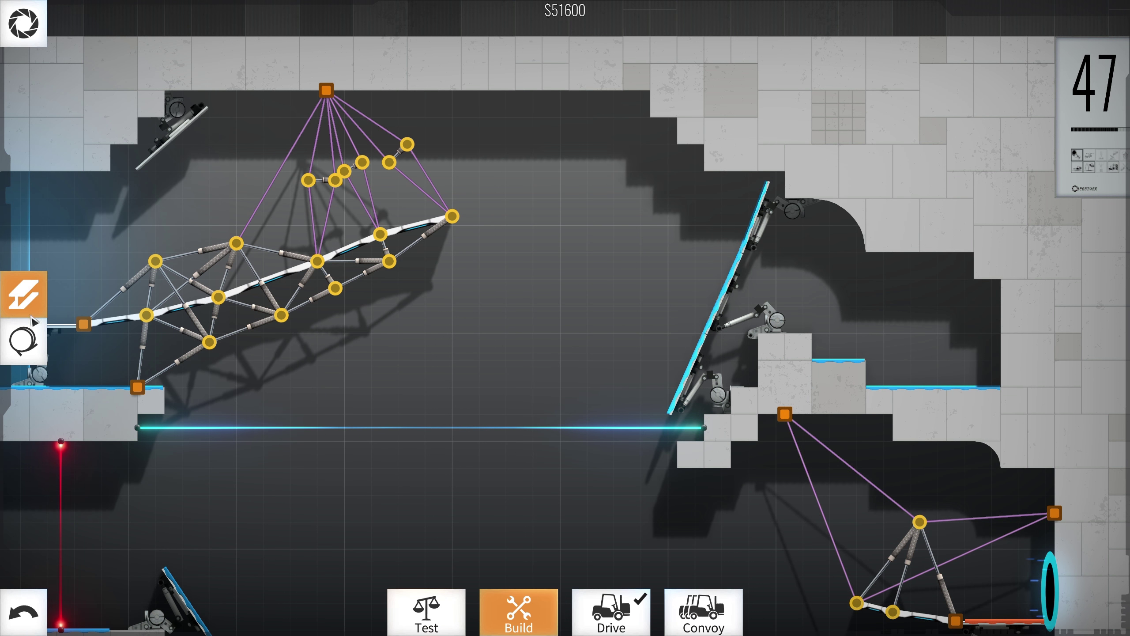
left_click_drag(479, 216, 525, 217)
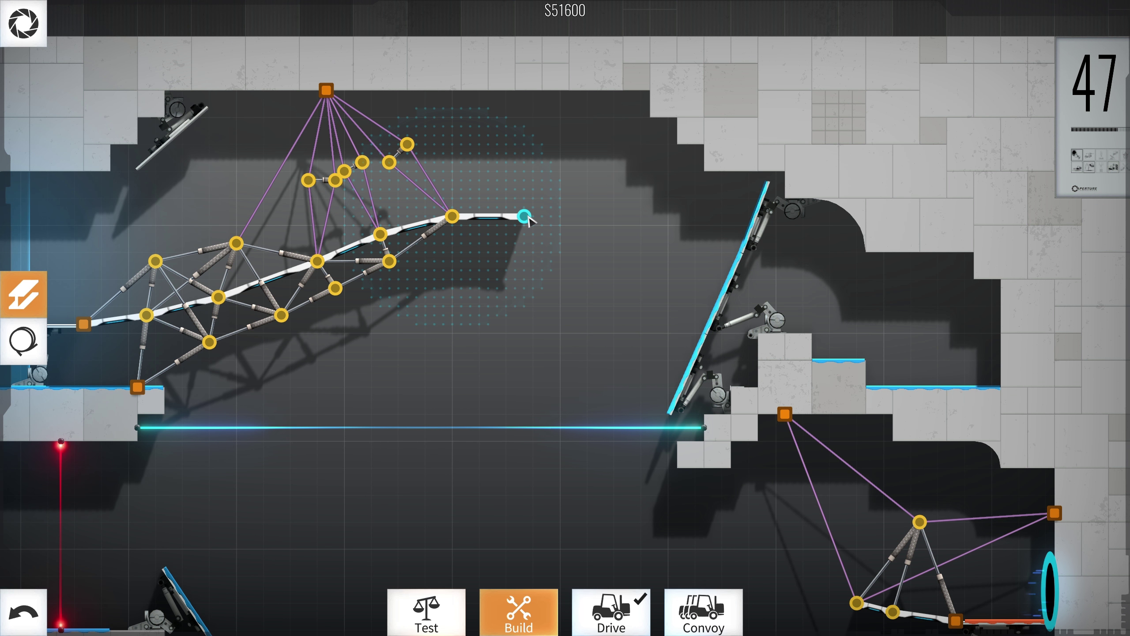
left_click(28, 341)
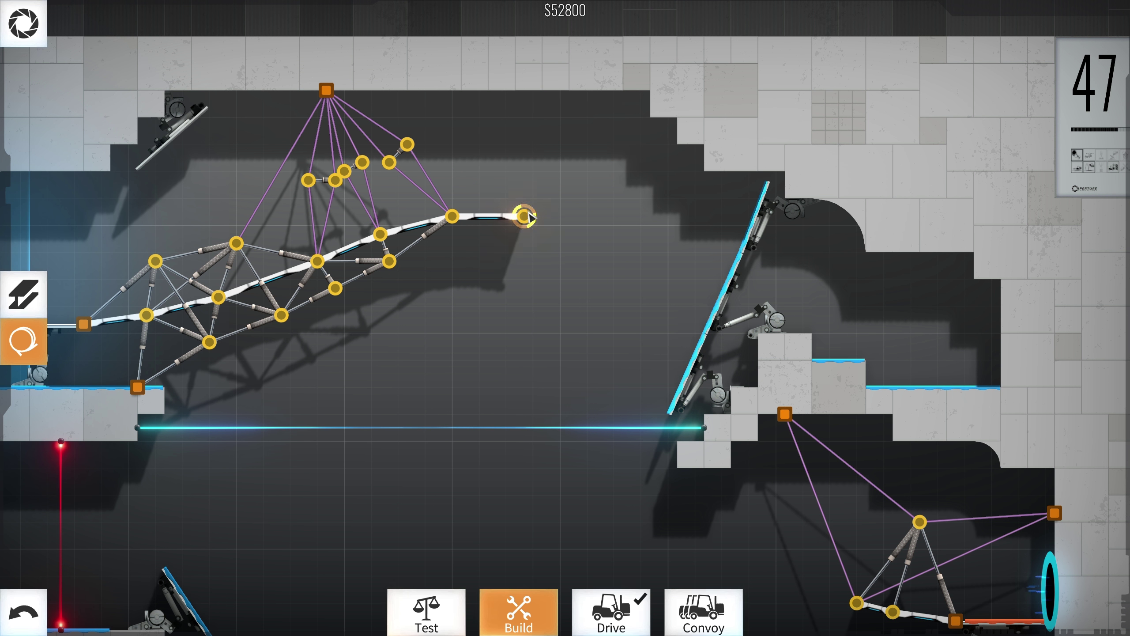
left_click_drag(528, 216, 525, 202)
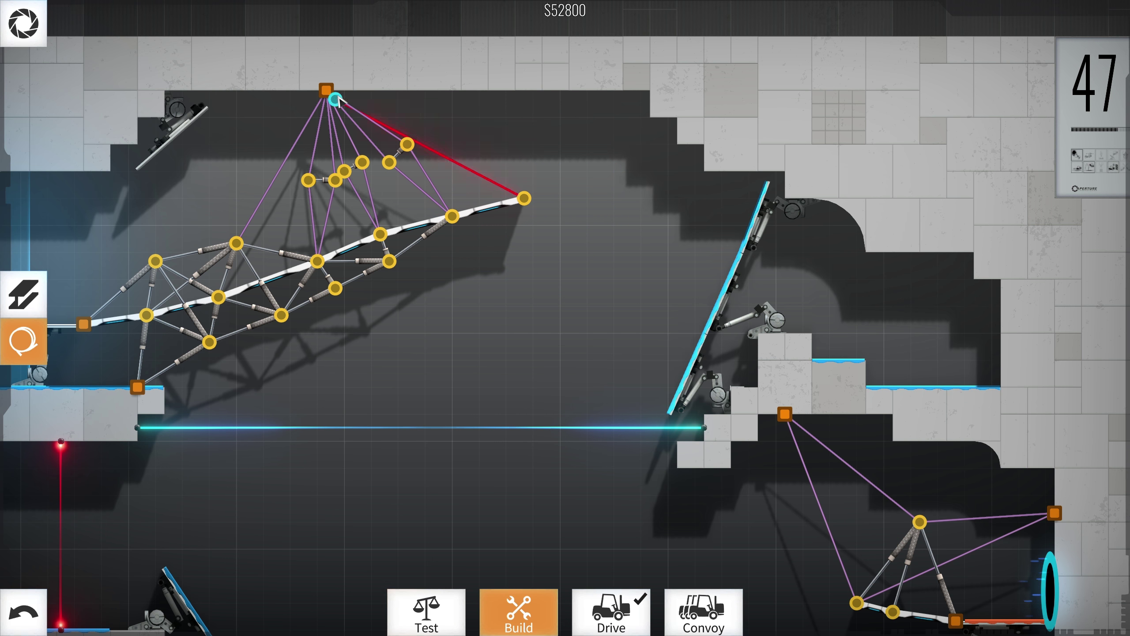
scroll(604, 424, "down", 1)
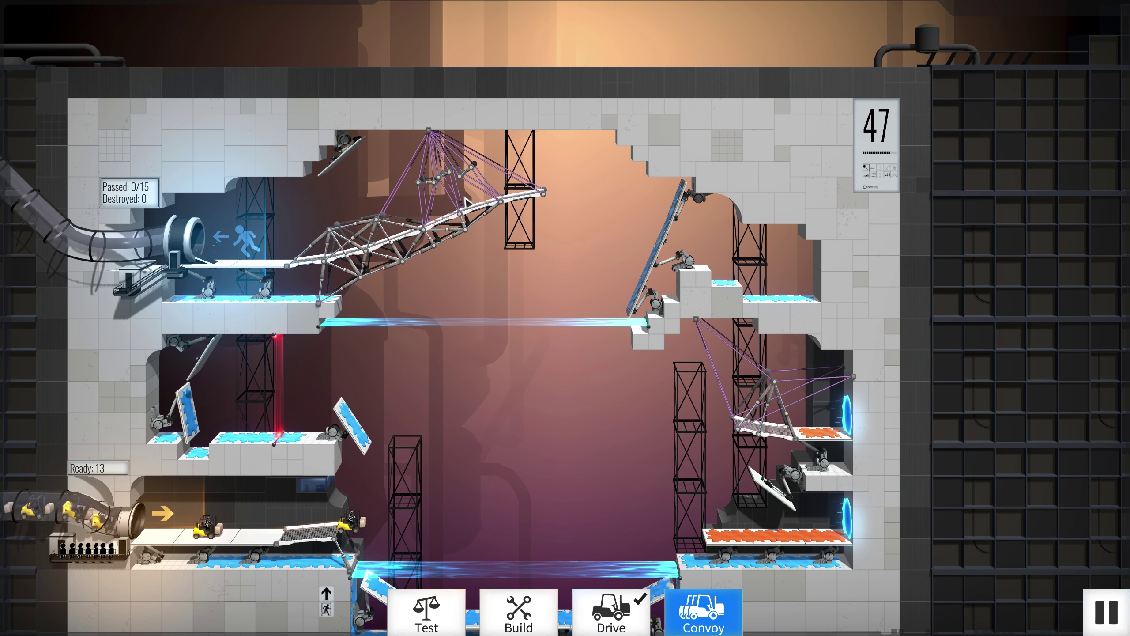
scroll(573, 329, "up", 1)
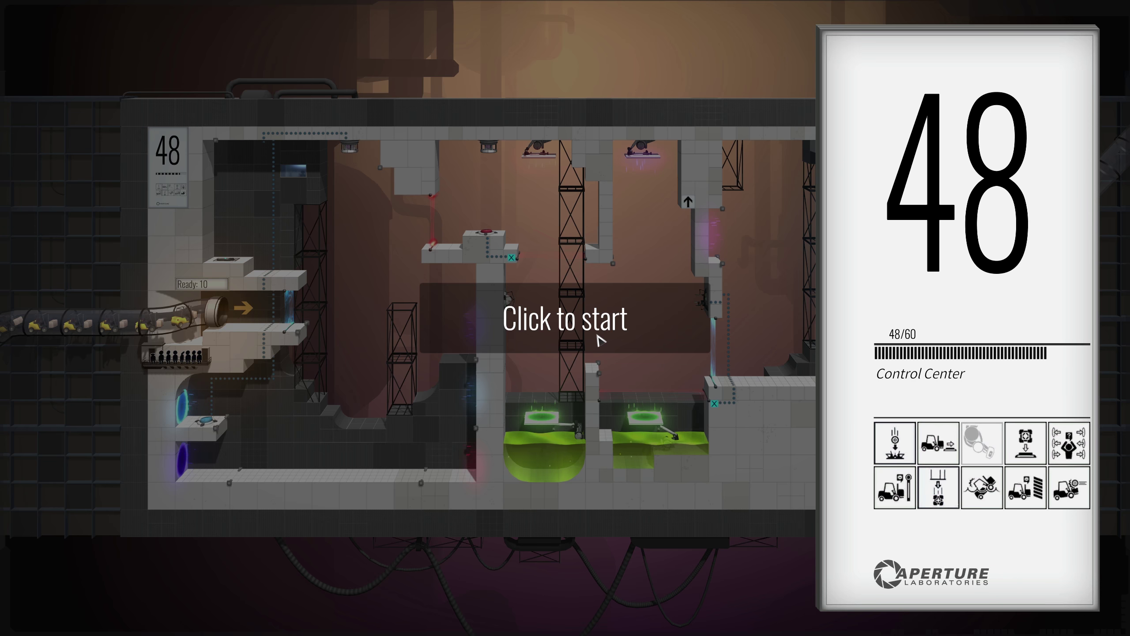
Start level 48, run its empty-chamber test simulation twice, and resume building
left_click(771, 446)
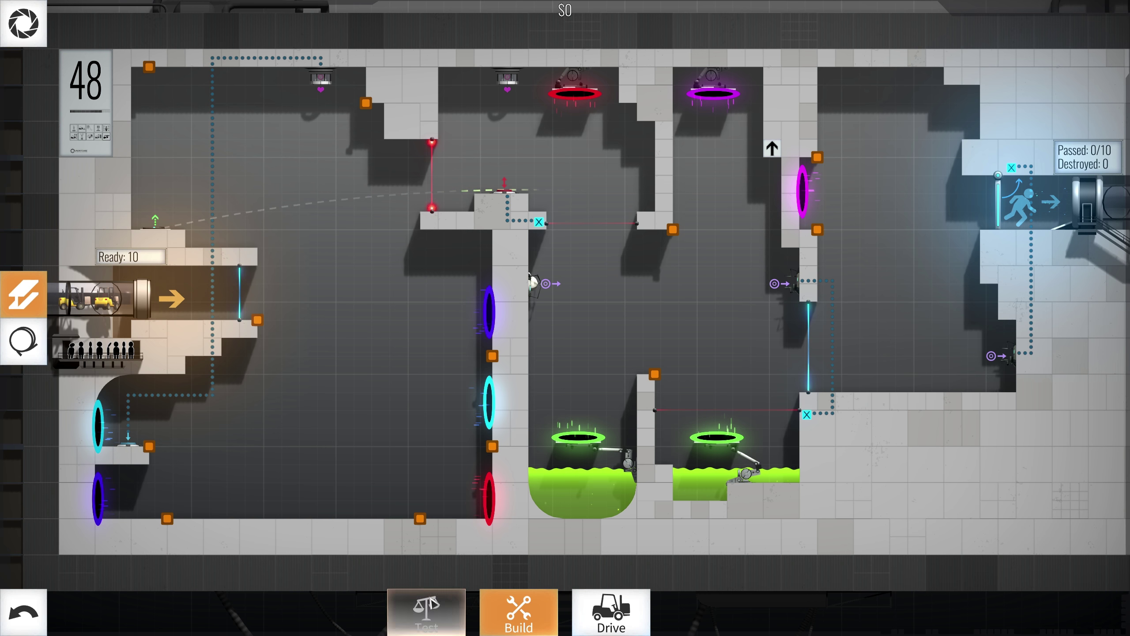
left_click(427, 612)
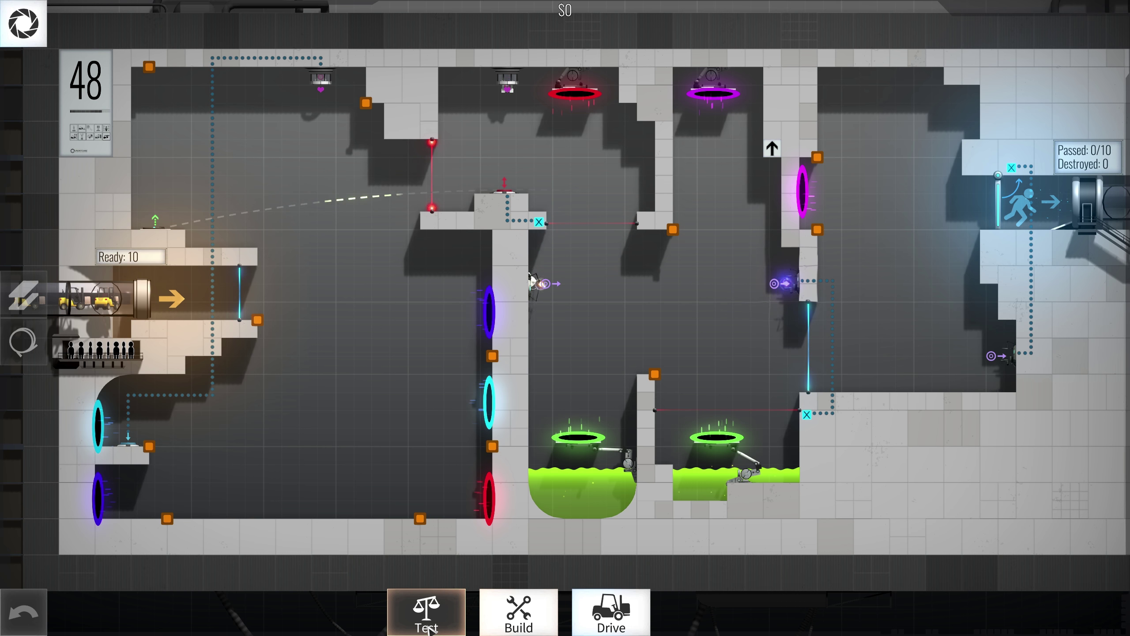
left_click(433, 625)
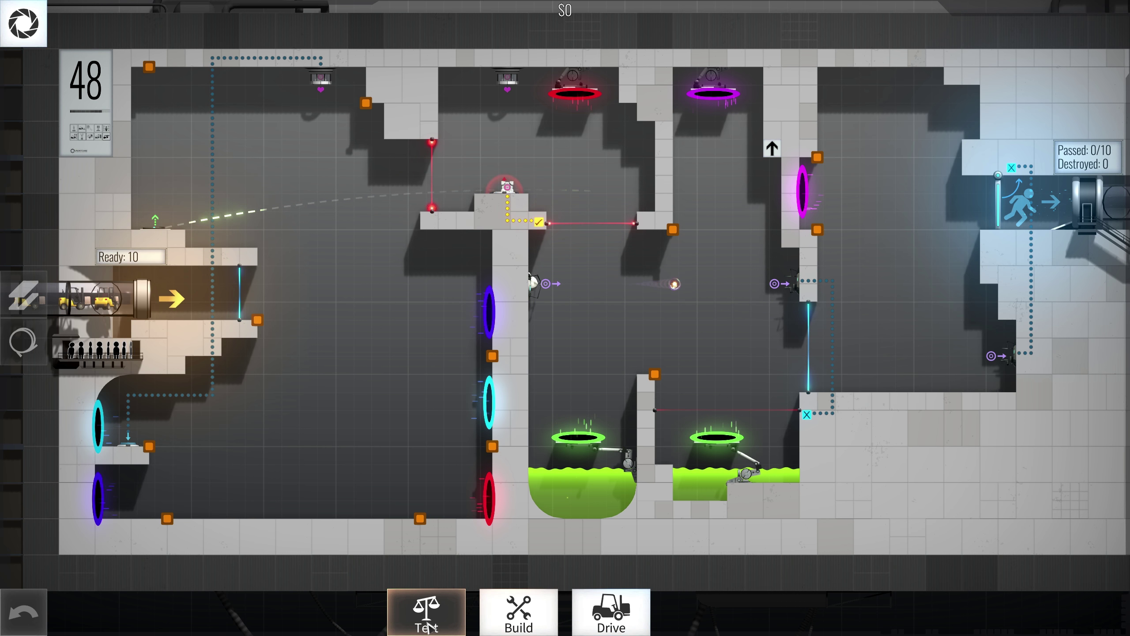
left_click(433, 626)
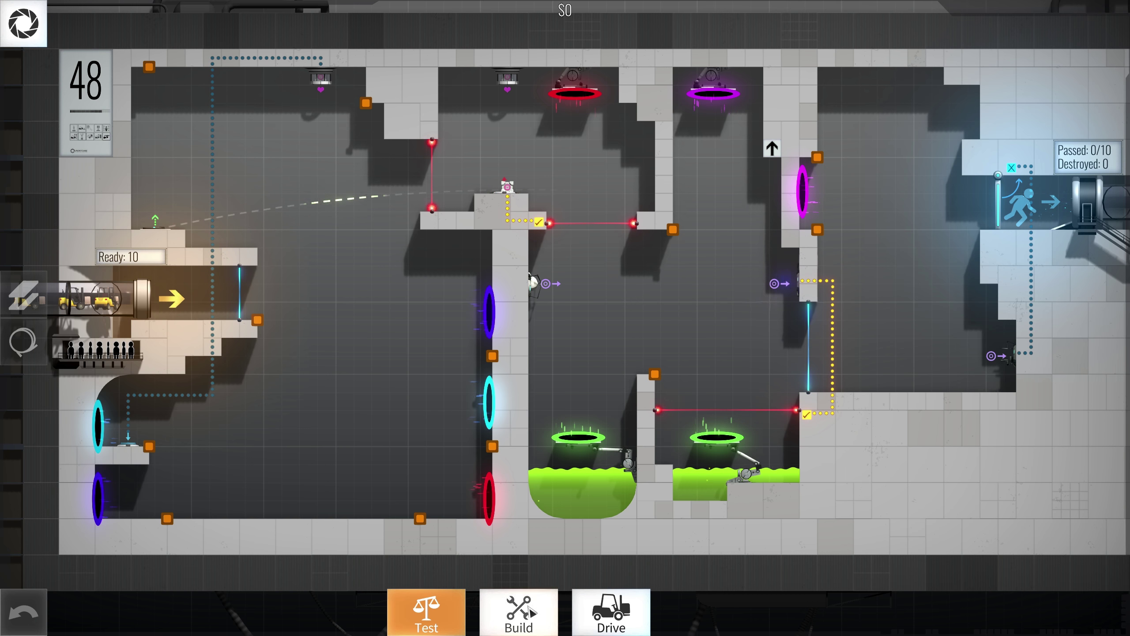
left_click(518, 612)
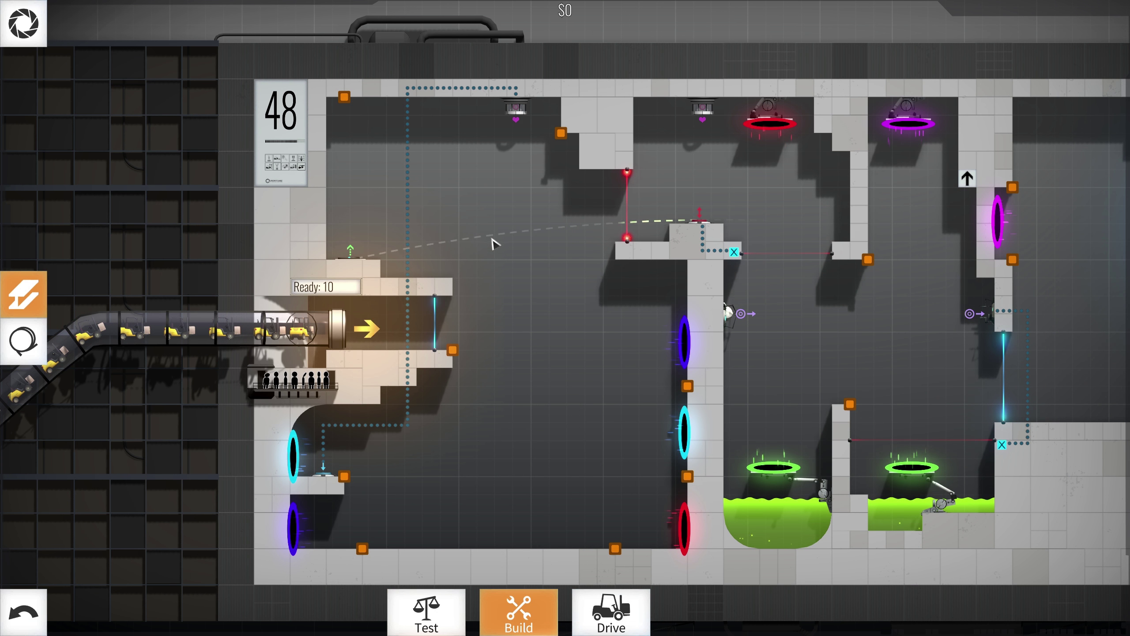
Lay a road down-left from the top anchor and hang its joints with three corner-anchor cables
left_click_drag(562, 135, 416, 181)
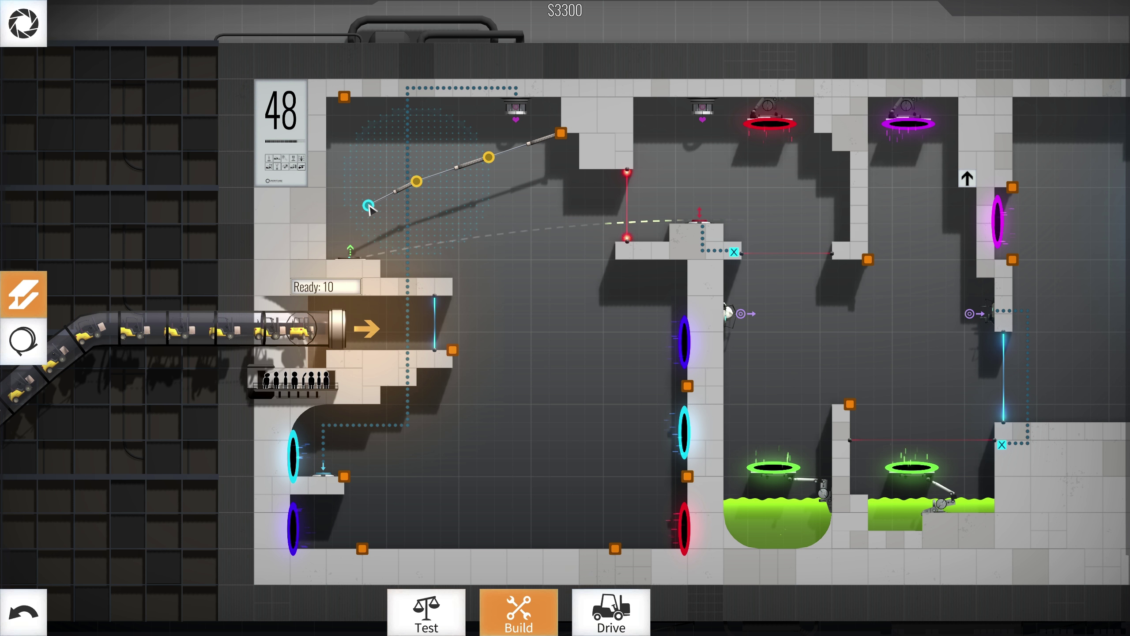
scroll(362, 205, "up", 1)
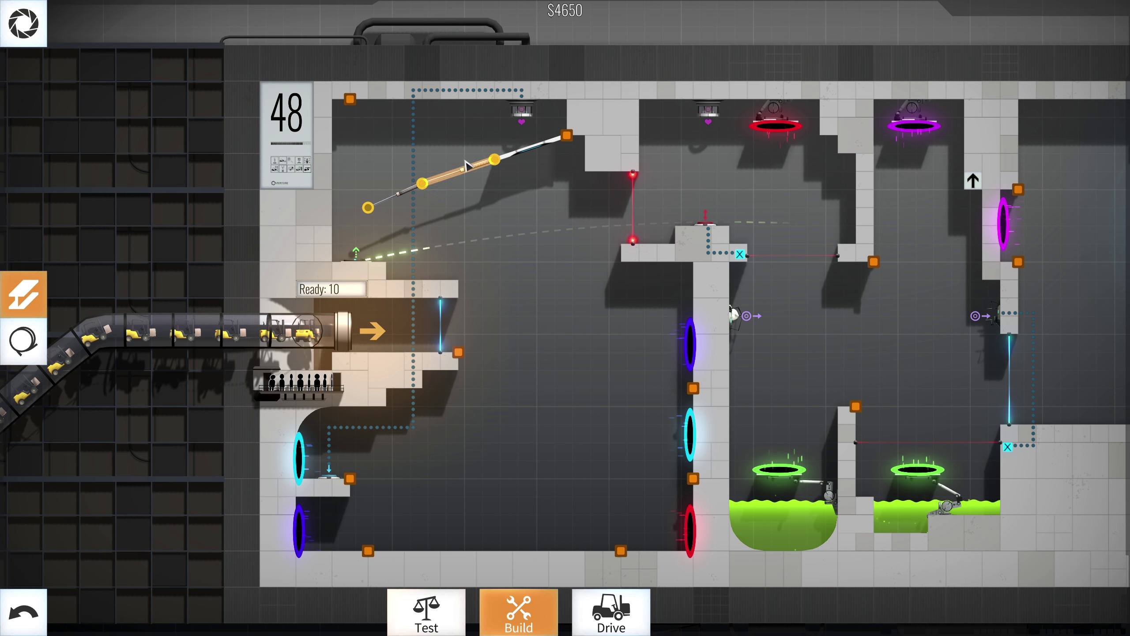
scroll(362, 177, "up", 1)
left_click(23, 340)
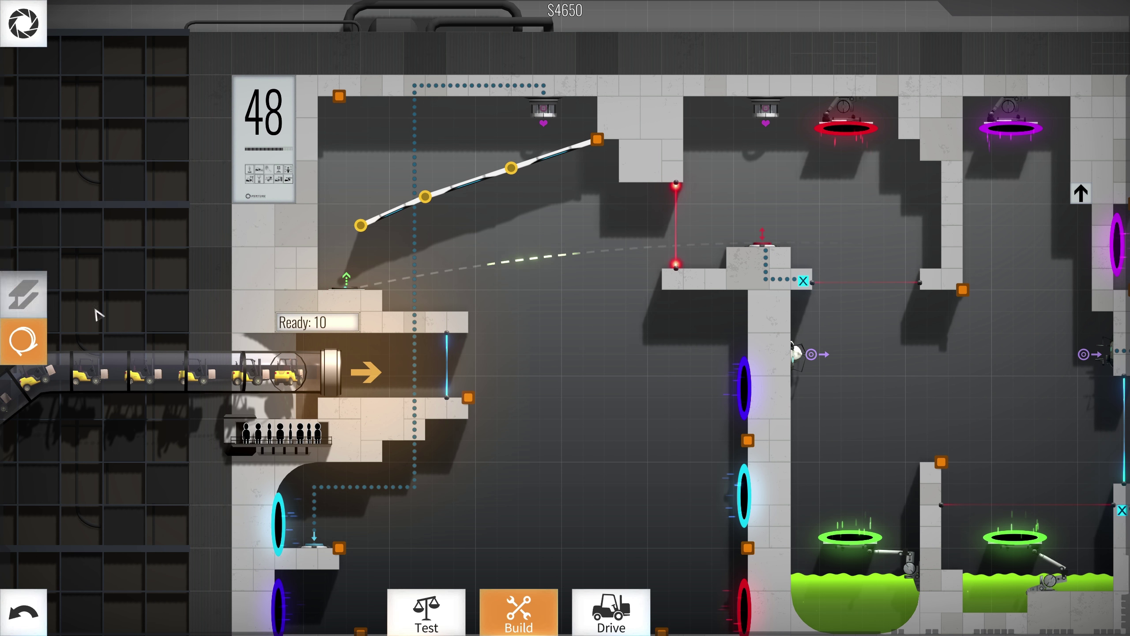
left_click(389, 216)
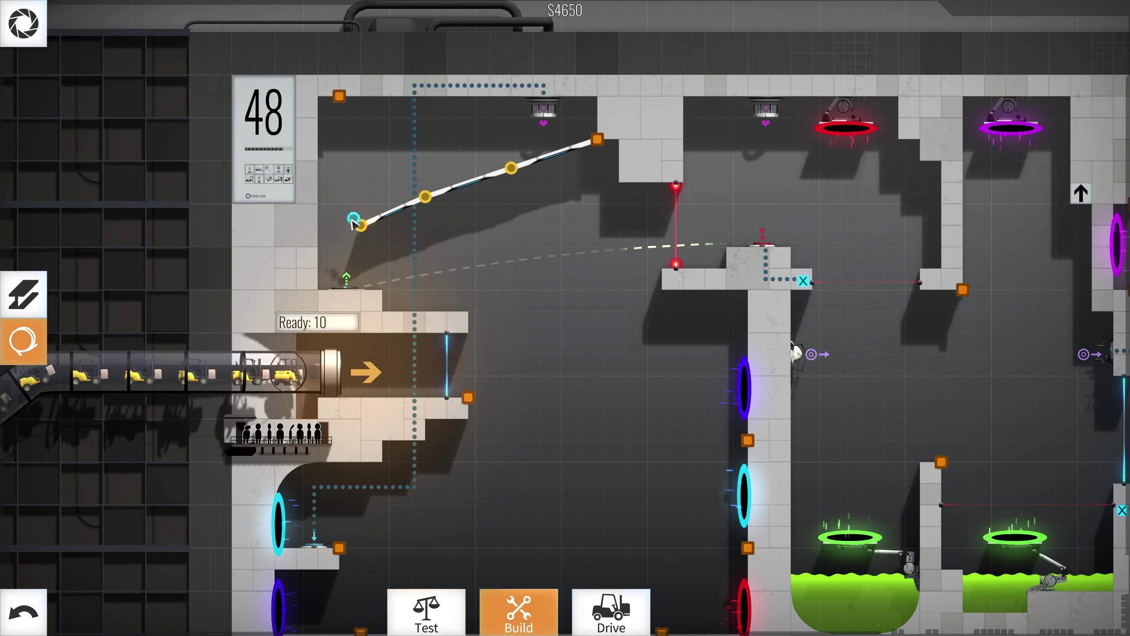
mouse_move(361, 225)
left_mouse_down()
mouse_move(338, 96)
mouse_move(425, 196)
left_mouse_up()
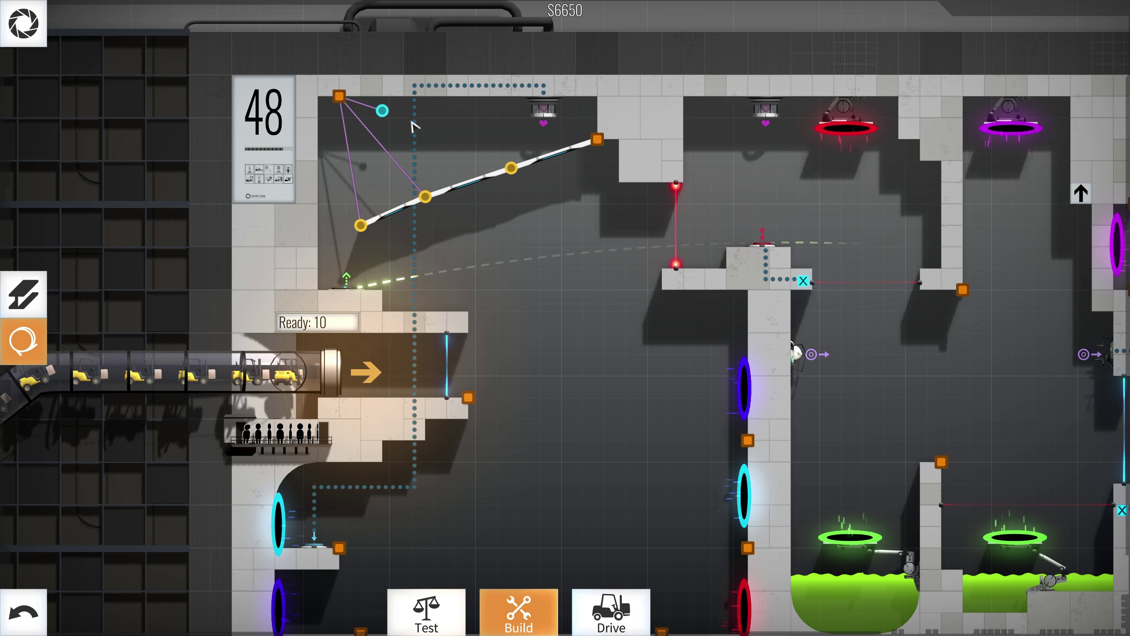
left_click_drag(338, 96, 511, 168)
Test a single forklift drive over the ramp, then stop and return to editing
left_click(612, 608)
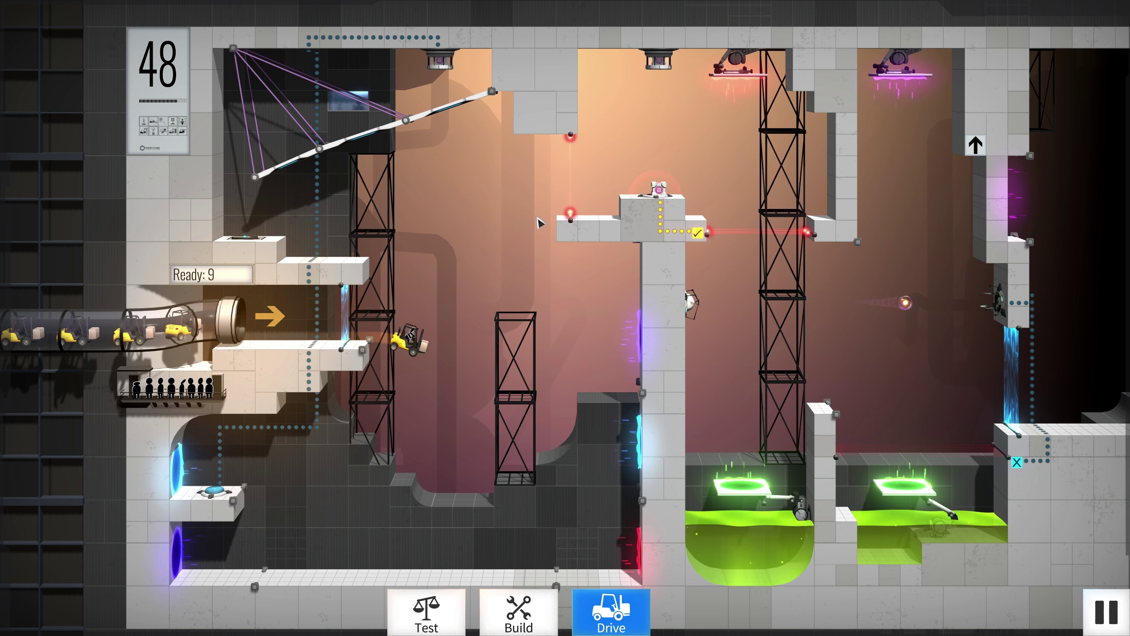
left_click(427, 612)
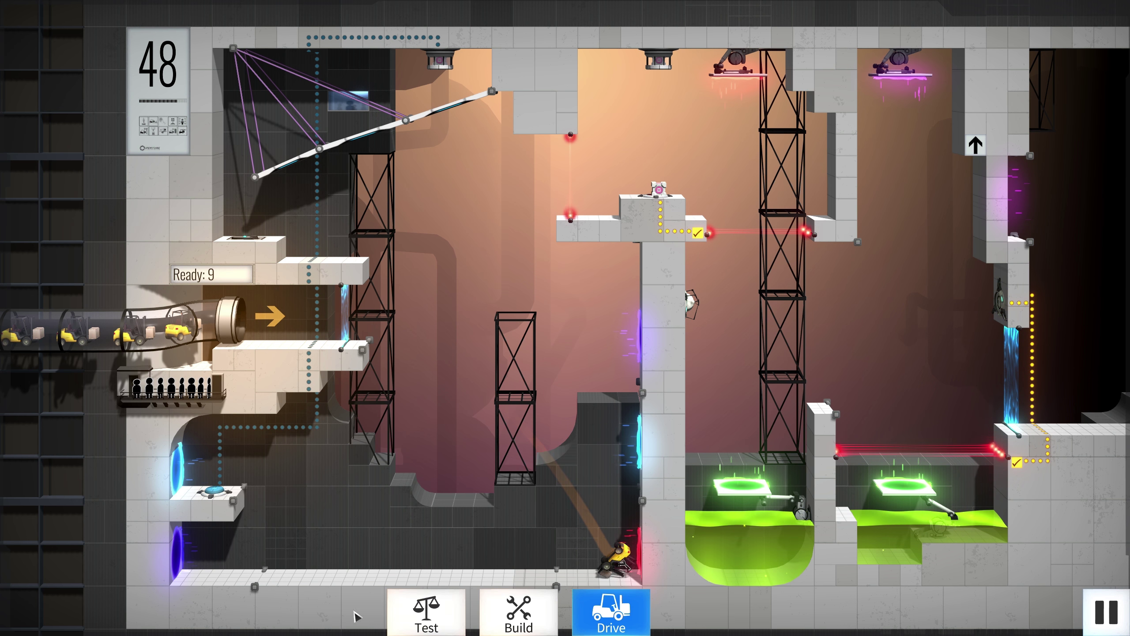
left_click(519, 612)
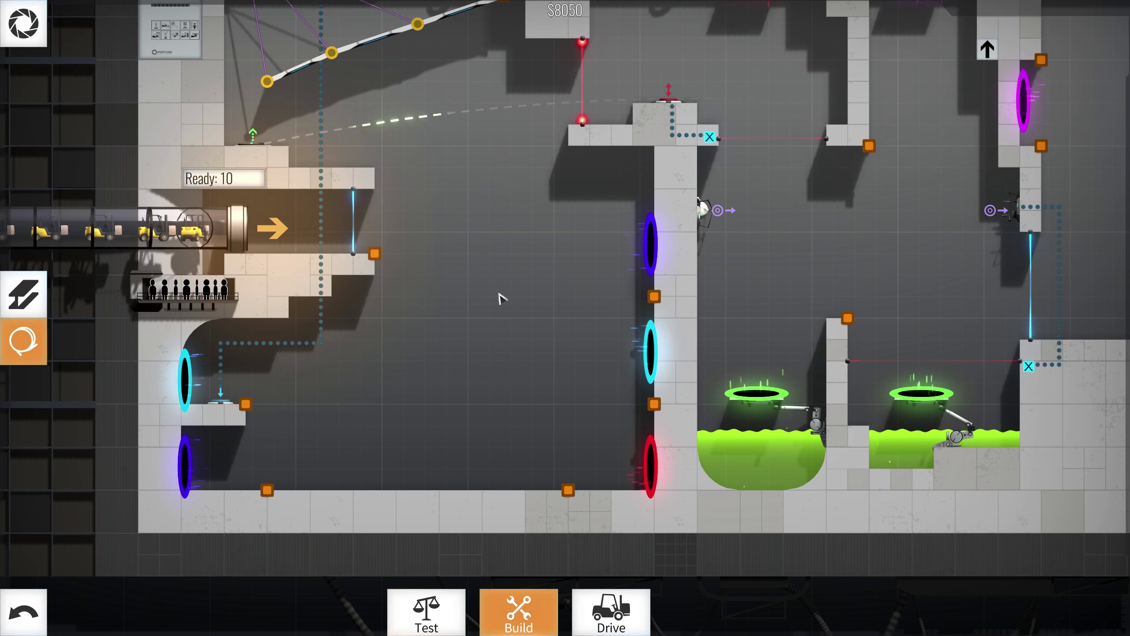
Lay a solid road ramp from the entrance ledge down to the portal wall
left_click_drag(519, 478, 487, 406)
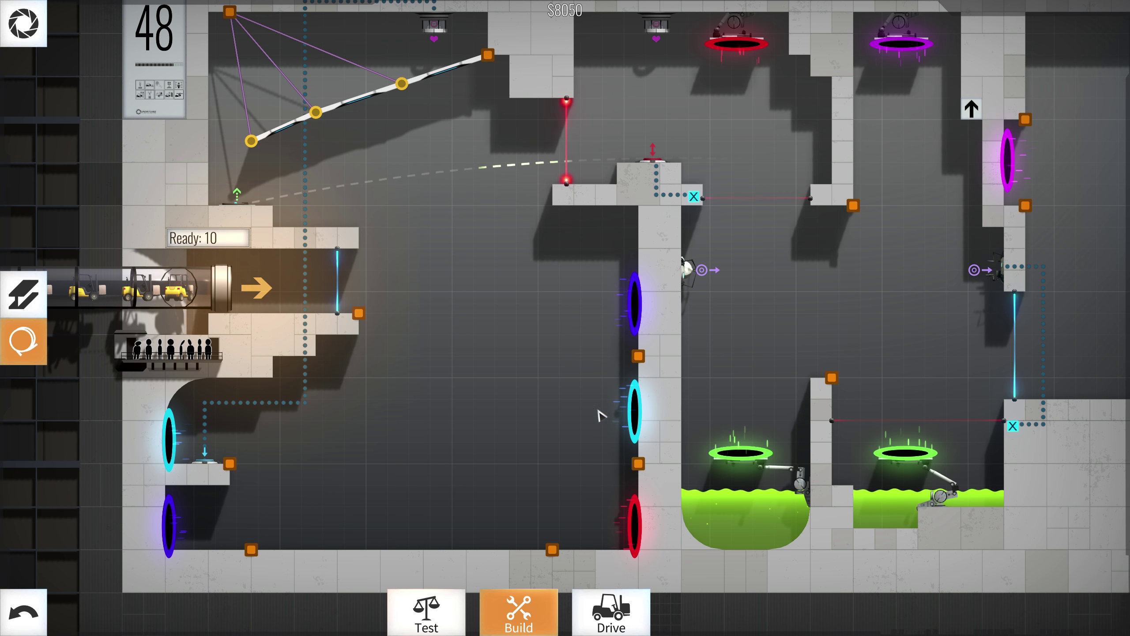
scroll(592, 410, "down", 2)
scroll(682, 255, "up", 2)
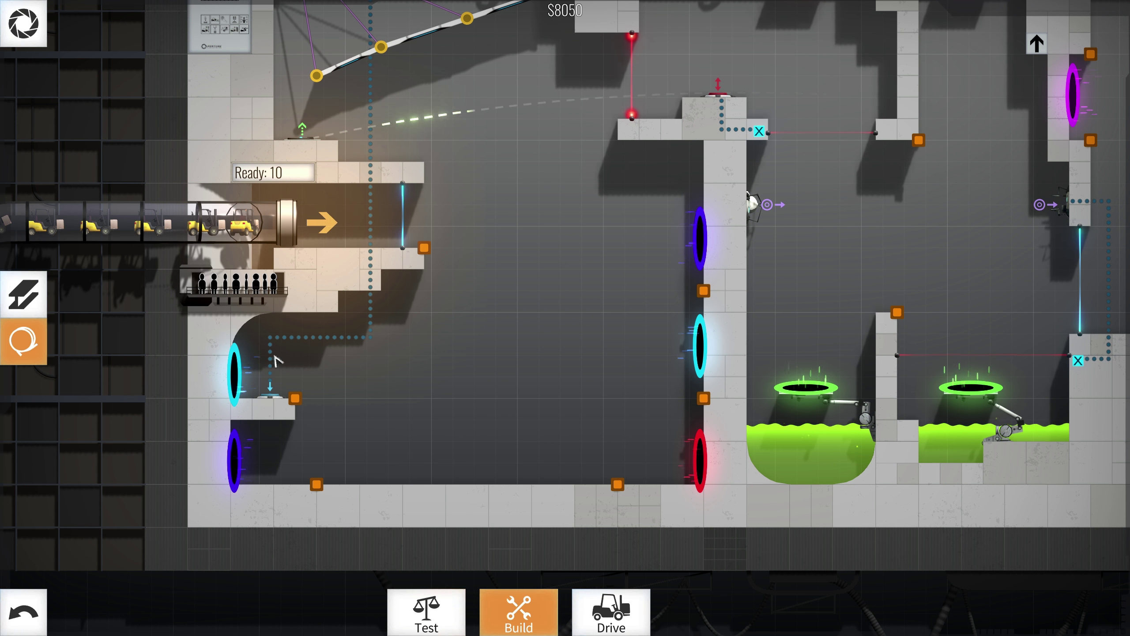
scroll(687, 459, "down", 2)
scroll(609, 257, "down", 1)
scroll(610, 257, "up", 2)
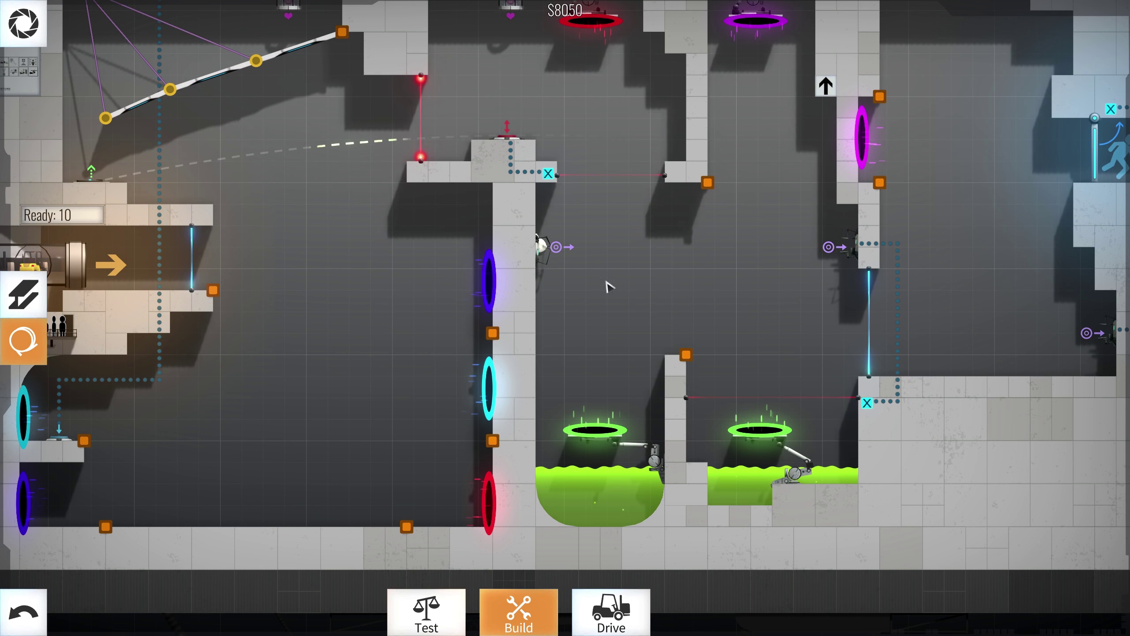
scroll(371, 316, "up", 1)
scroll(371, 317, "up", 1)
key("1")
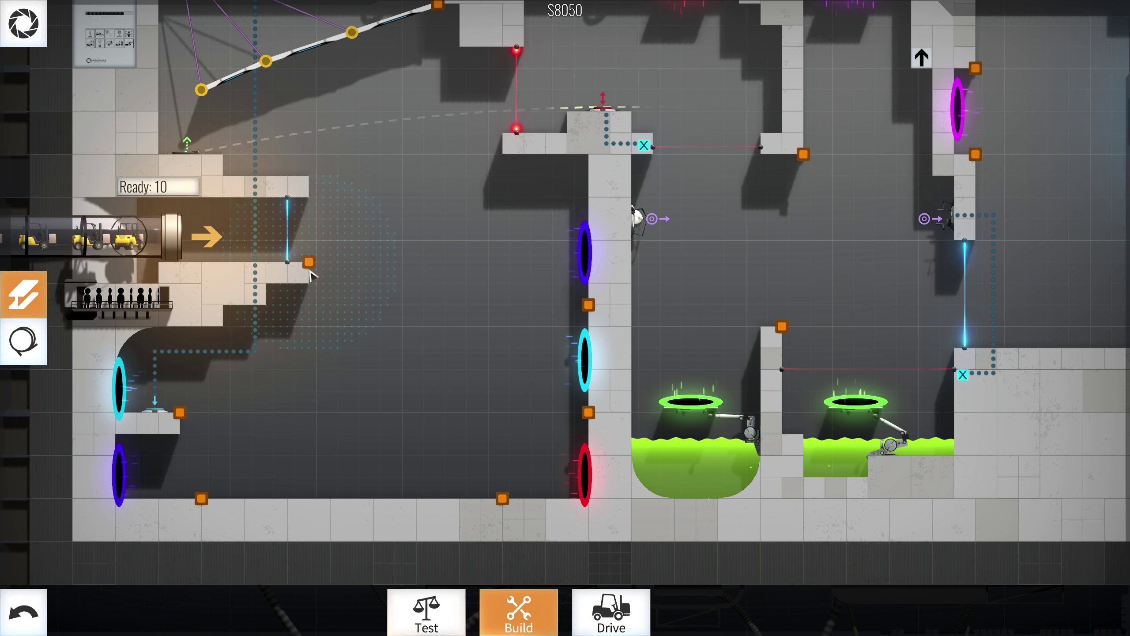
left_click_drag(315, 276, 589, 413)
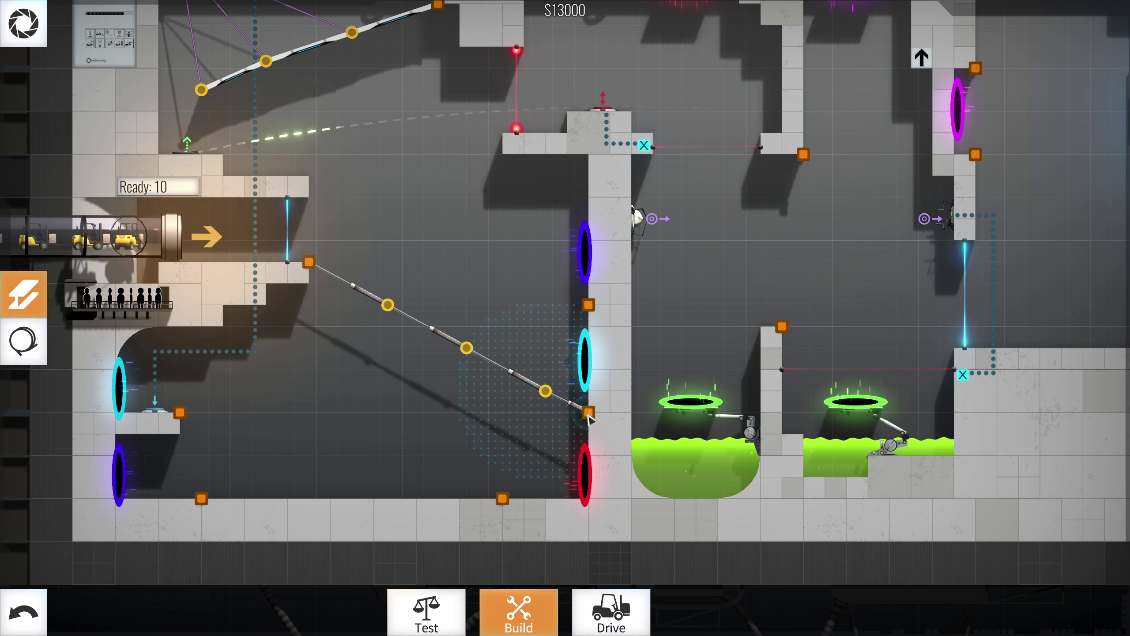
mouse_move(311, 265)
left_mouse_down()
mouse_move(548, 393)
mouse_move(585, 393)
left_mouse_up()
left_click(589, 393)
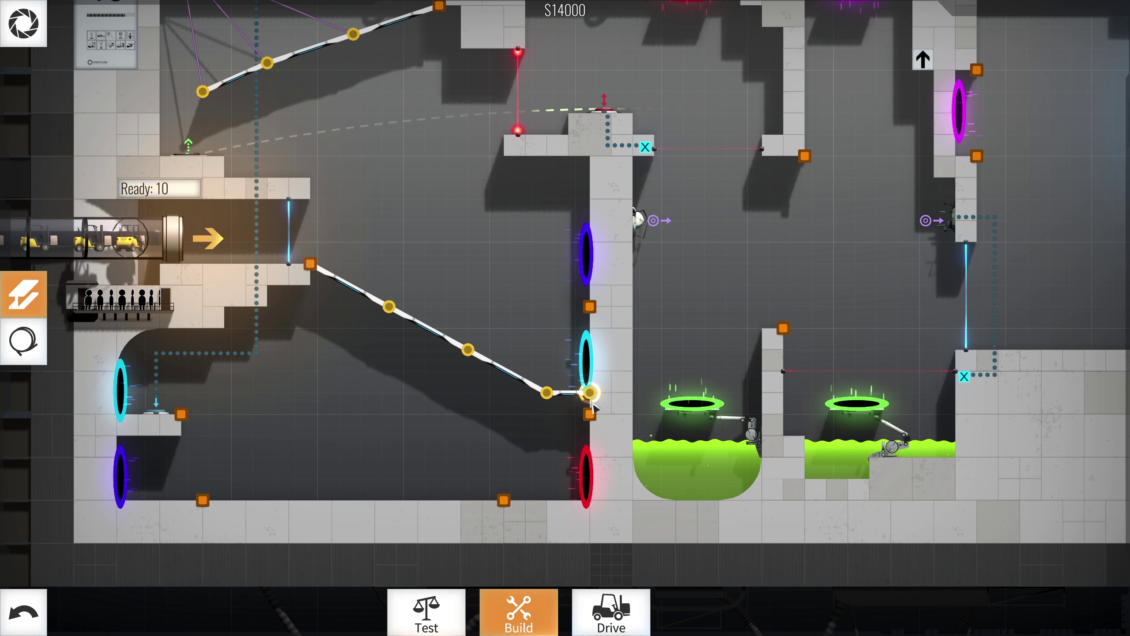
Add a beam bracing joint above the ramp, bringing the cost to $27300
key("Left")
key("Down")
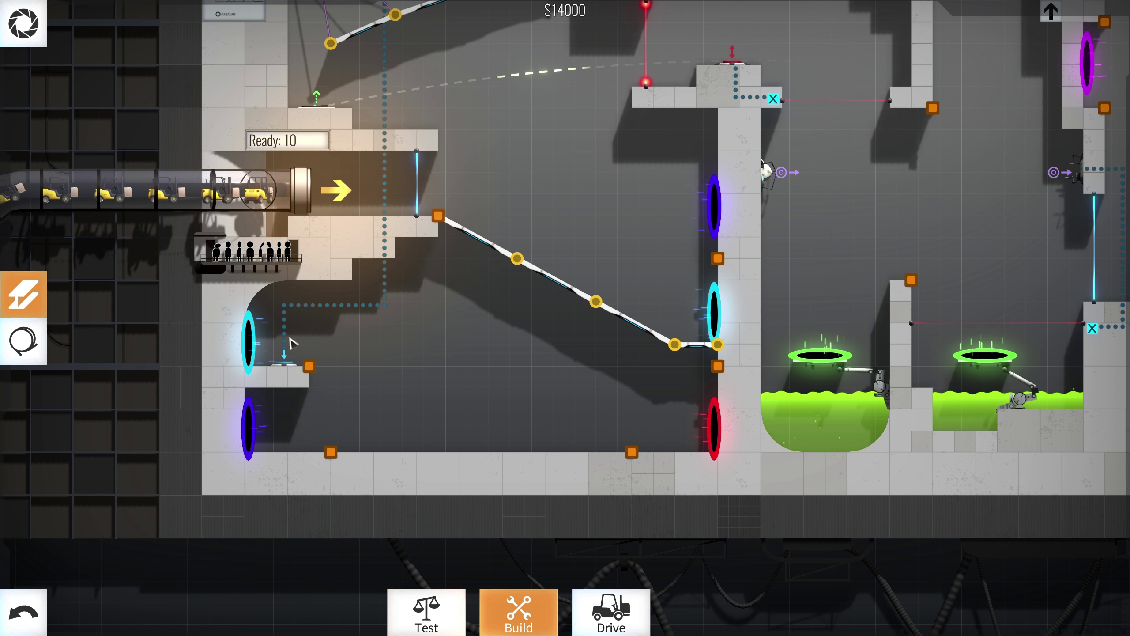
key("Right")
left_click(27, 341)
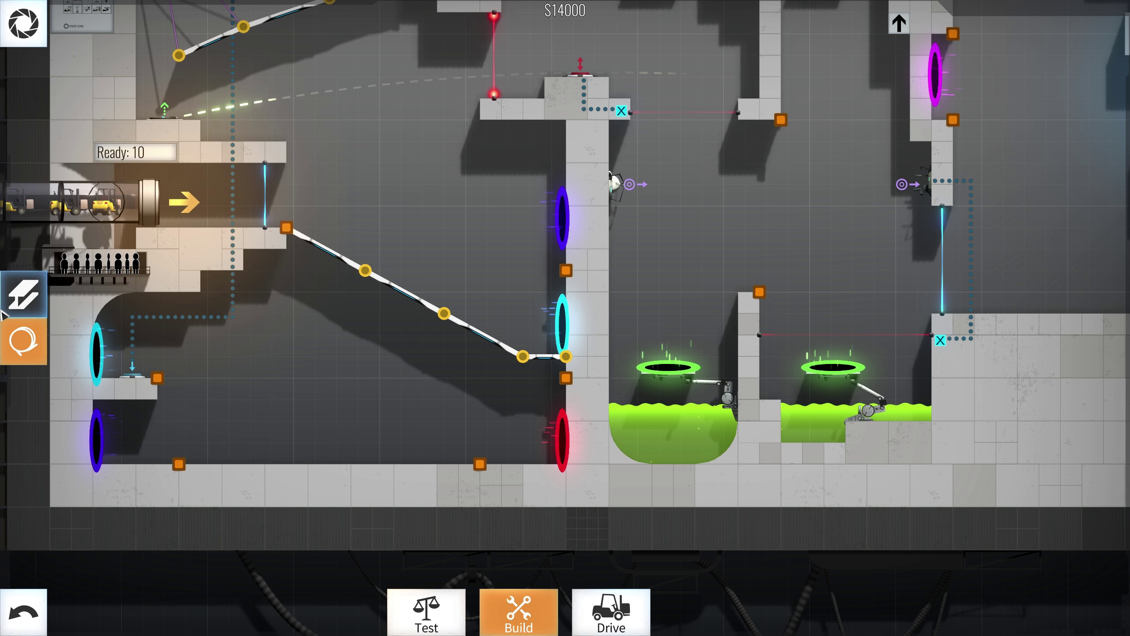
key("1")
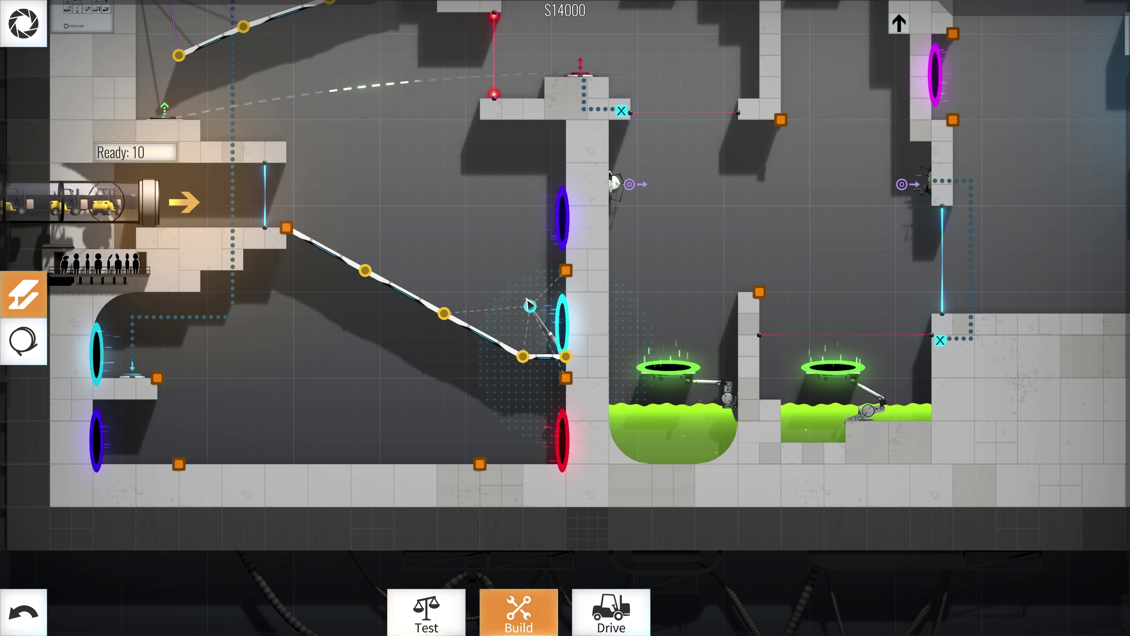
left_click(426, 231)
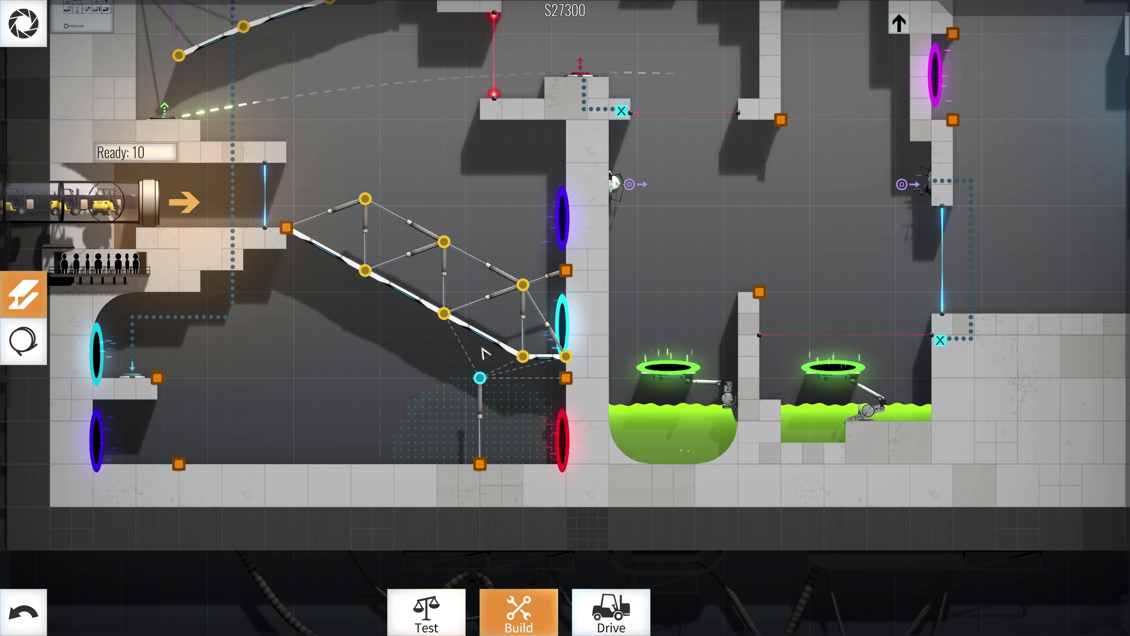
Add two support joints beneath the ramp, with convoy trial runs between them
left_click(466, 377)
key("3")
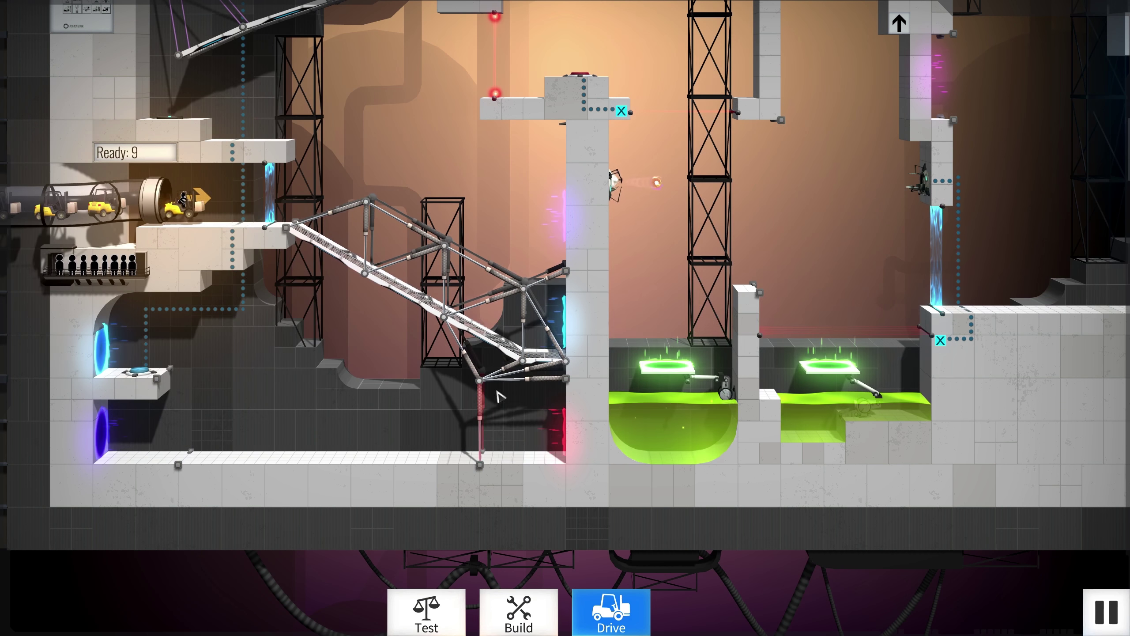
key("2")
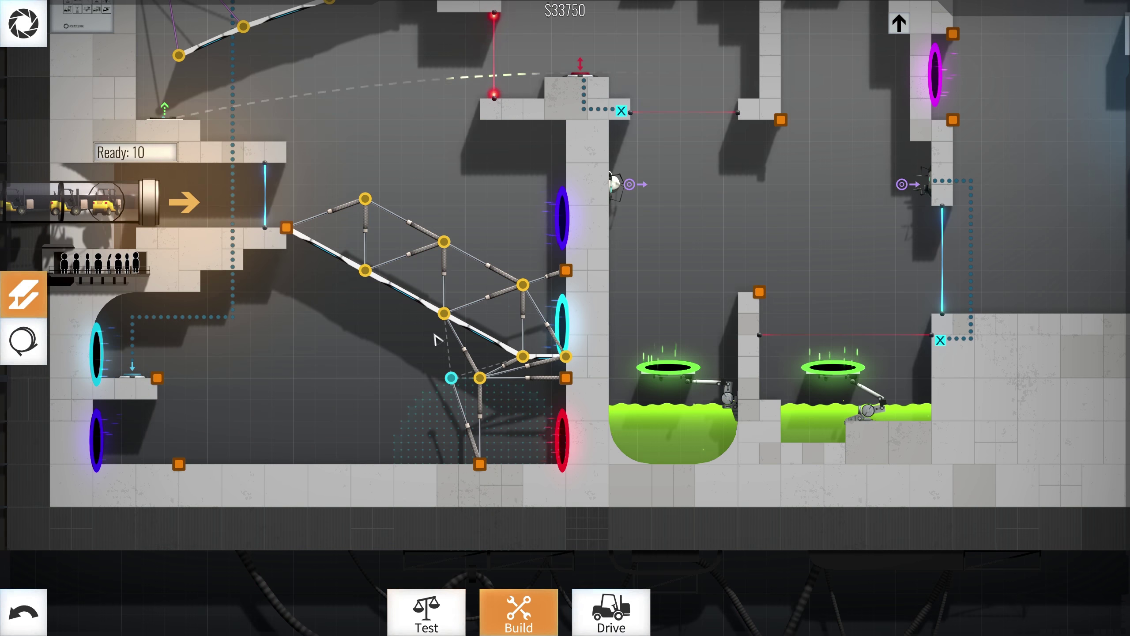
left_click(451, 378)
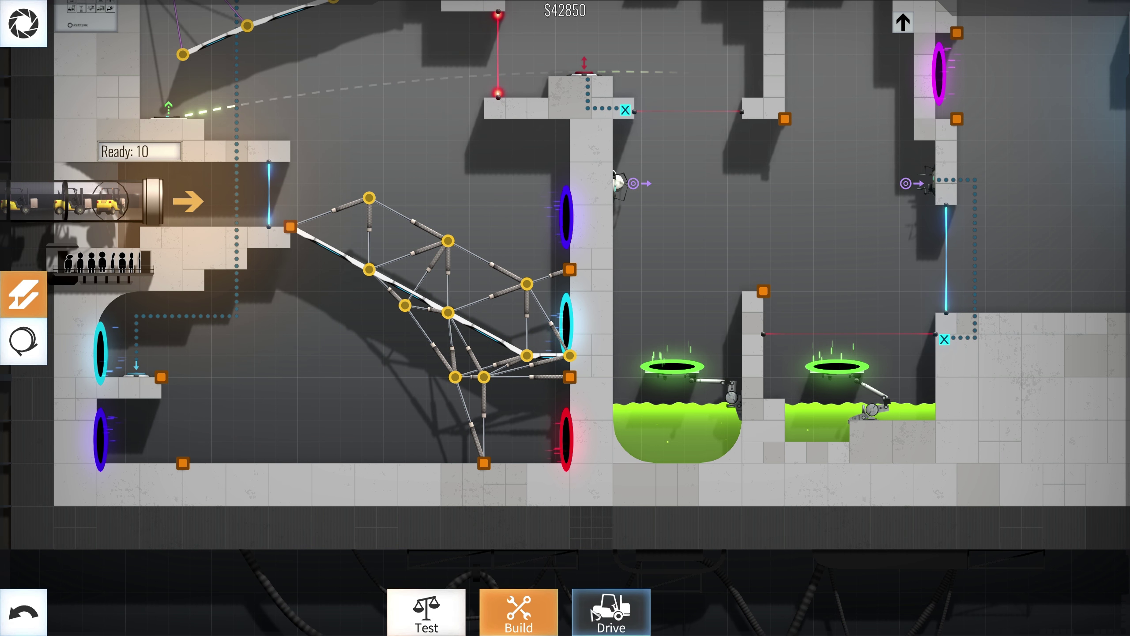
left_click(611, 612)
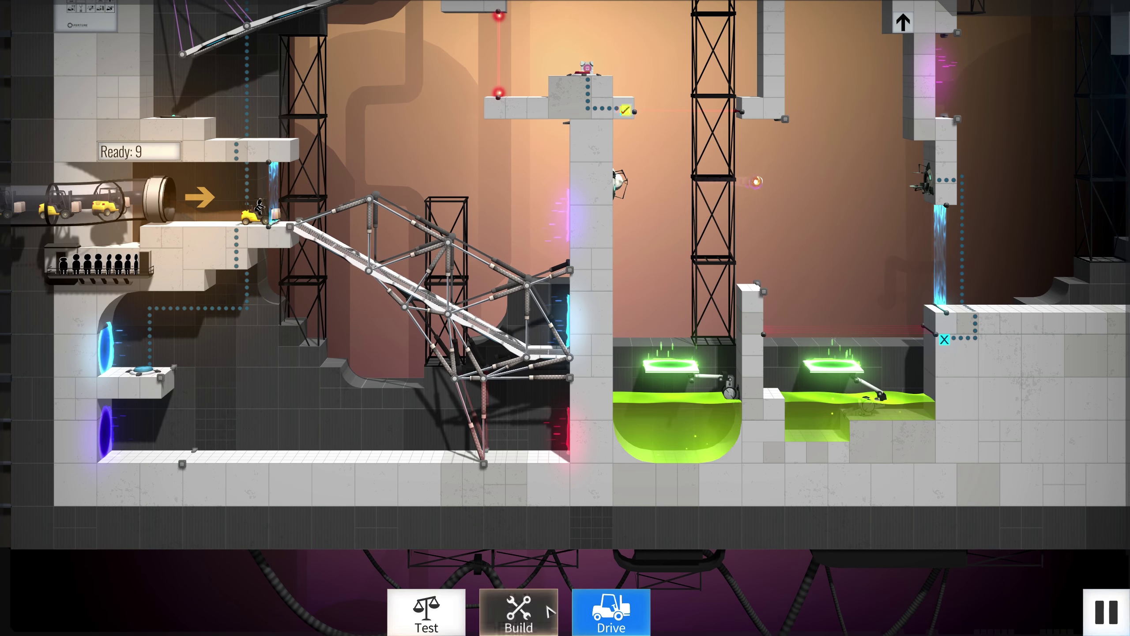
left_click(519, 612)
Raise a truss joint slightly and rerun the convoy twice, reaching about $42900
left_click_drag(527, 354, 520, 337)
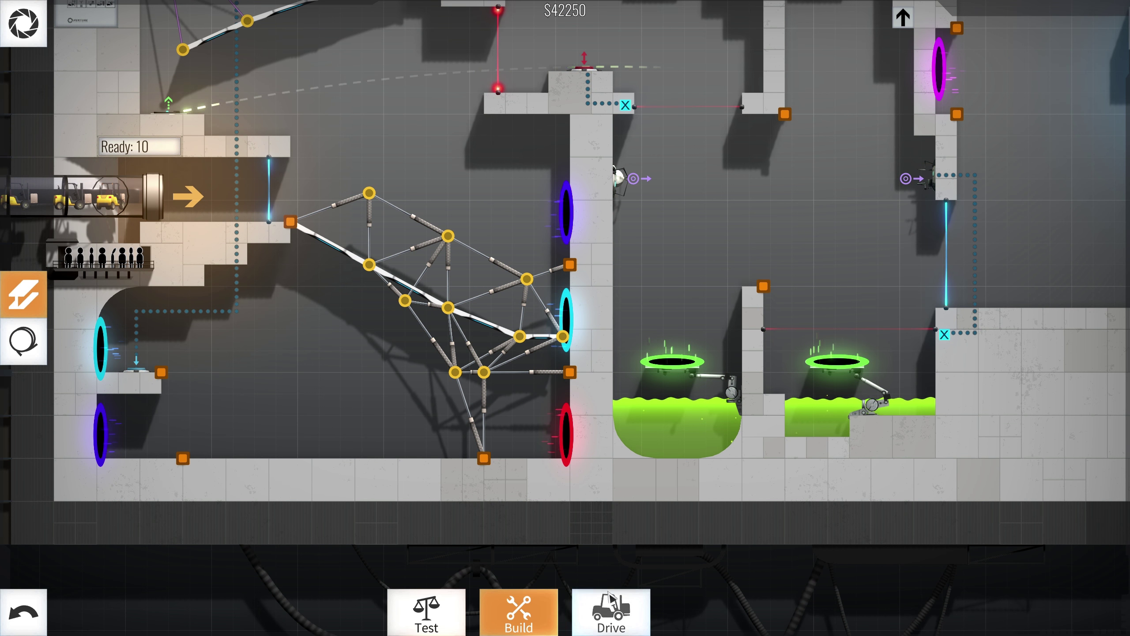
left_click(611, 611)
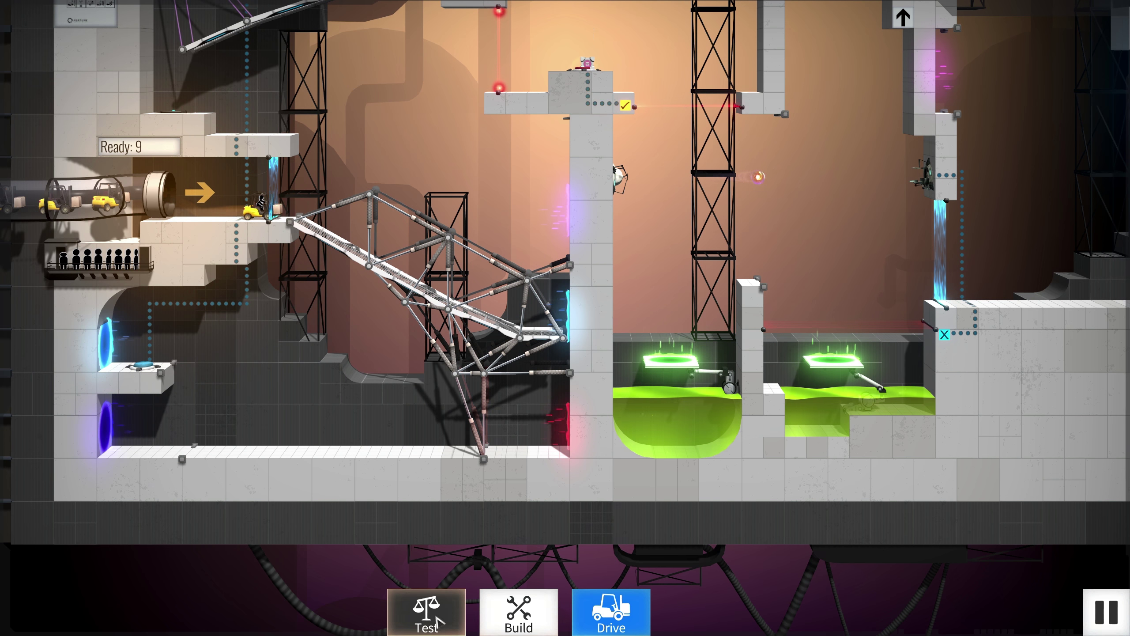
left_click(519, 612)
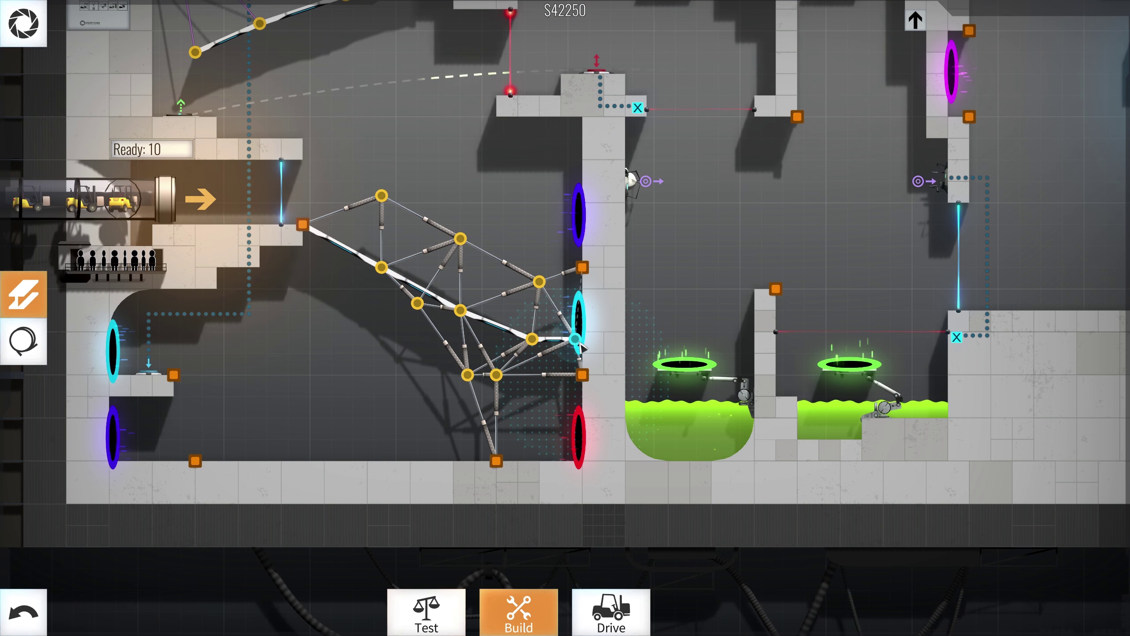
key("space")
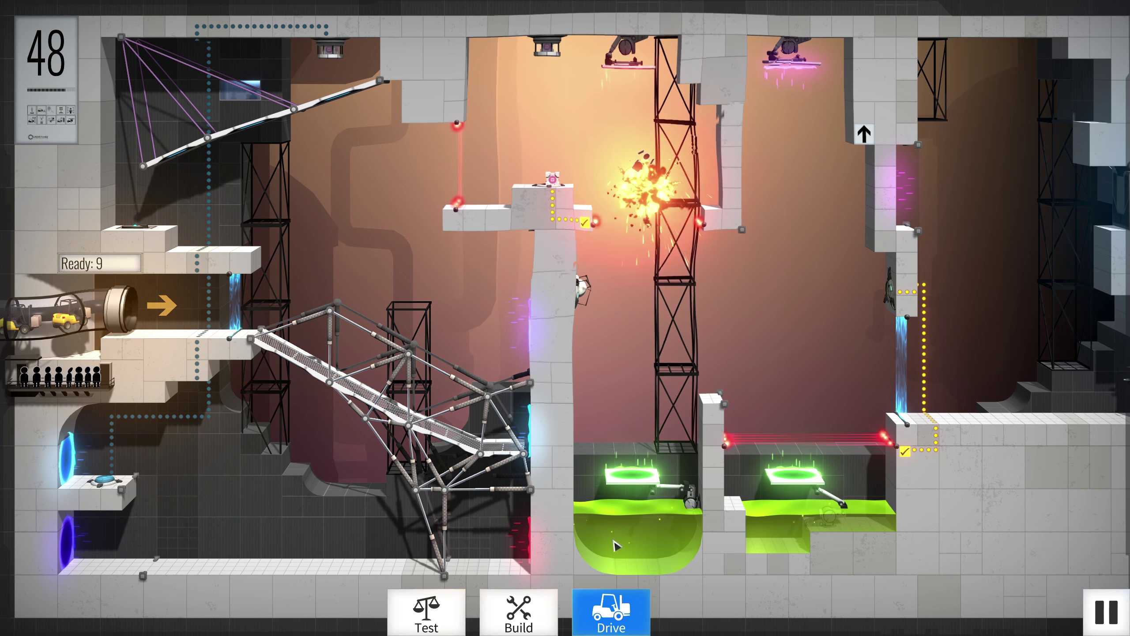
left_click(519, 611)
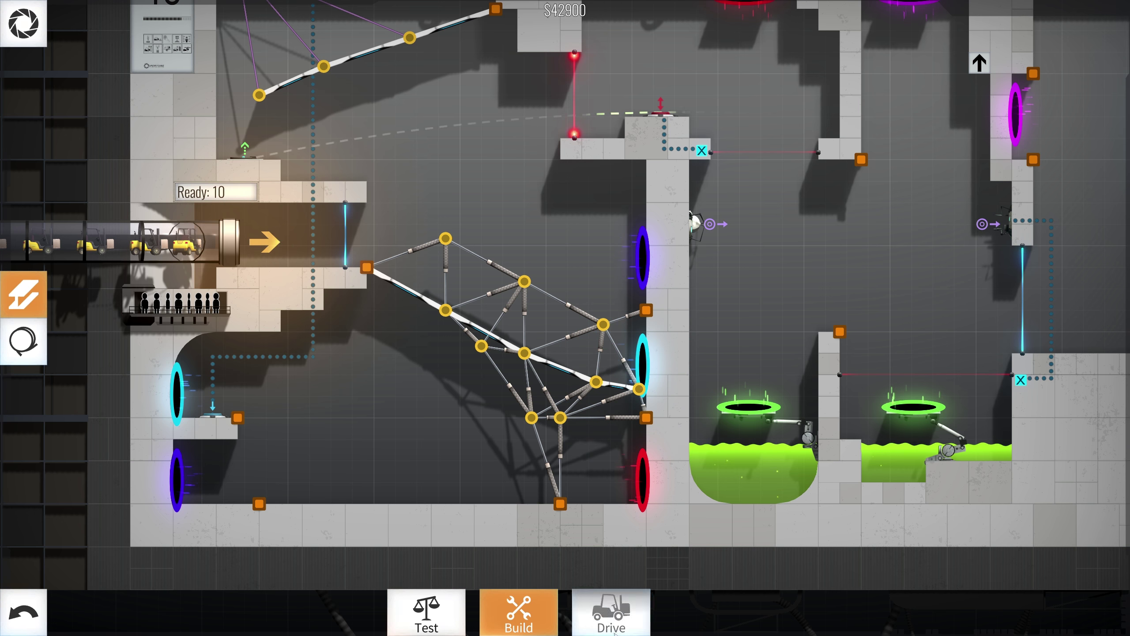
Run the convoy twice, then draw a new beam from a truss joint
left_click(612, 611)
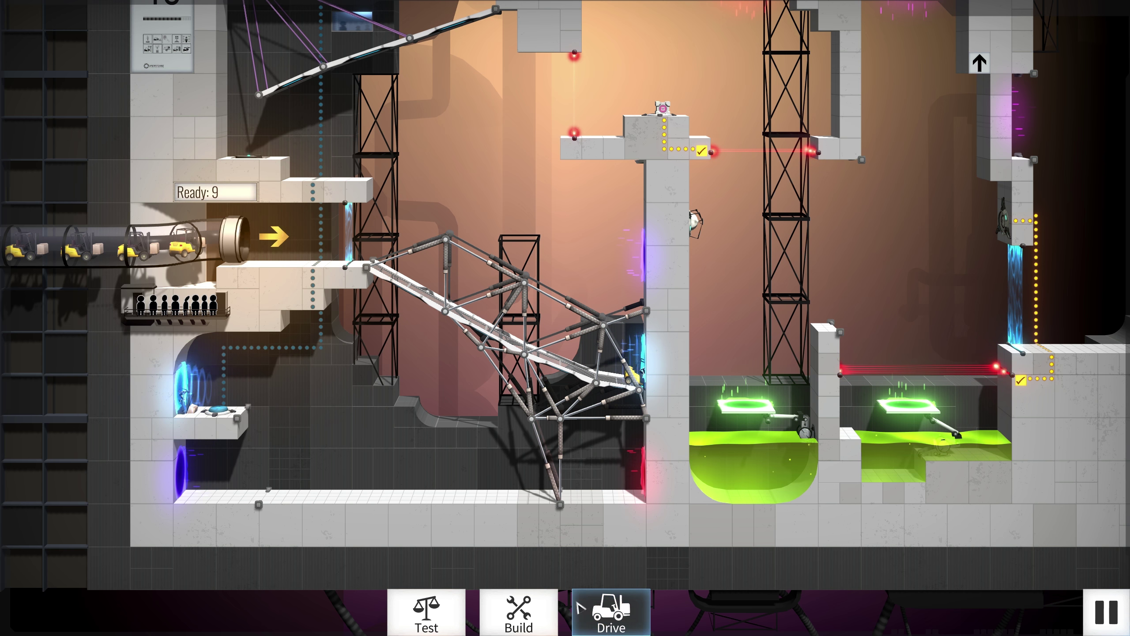
left_click(519, 612)
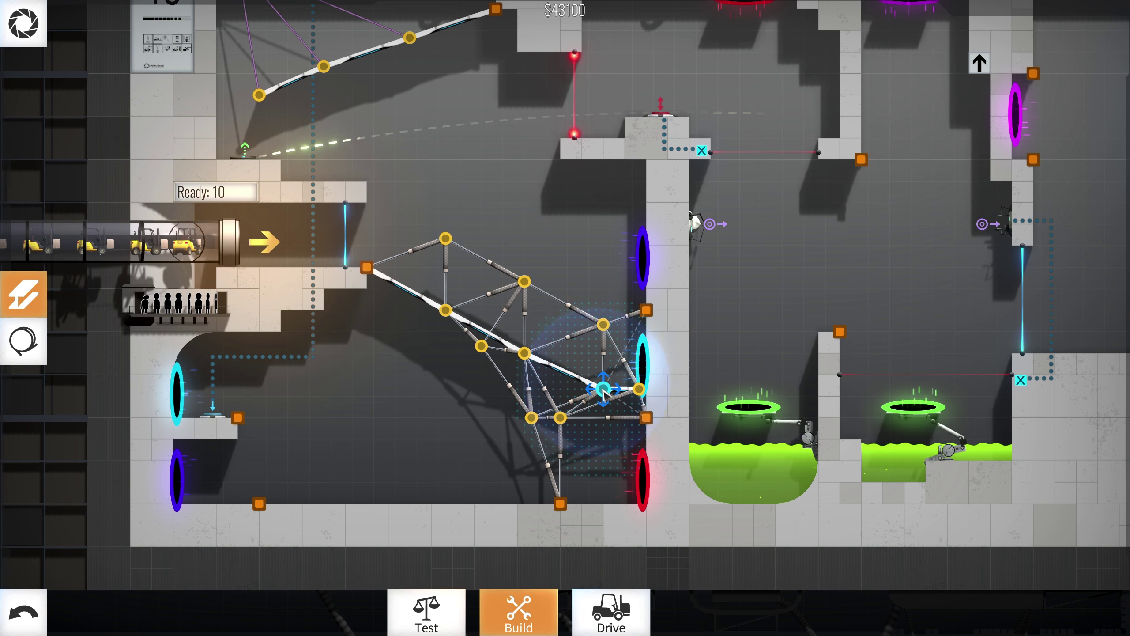
left_click(611, 612)
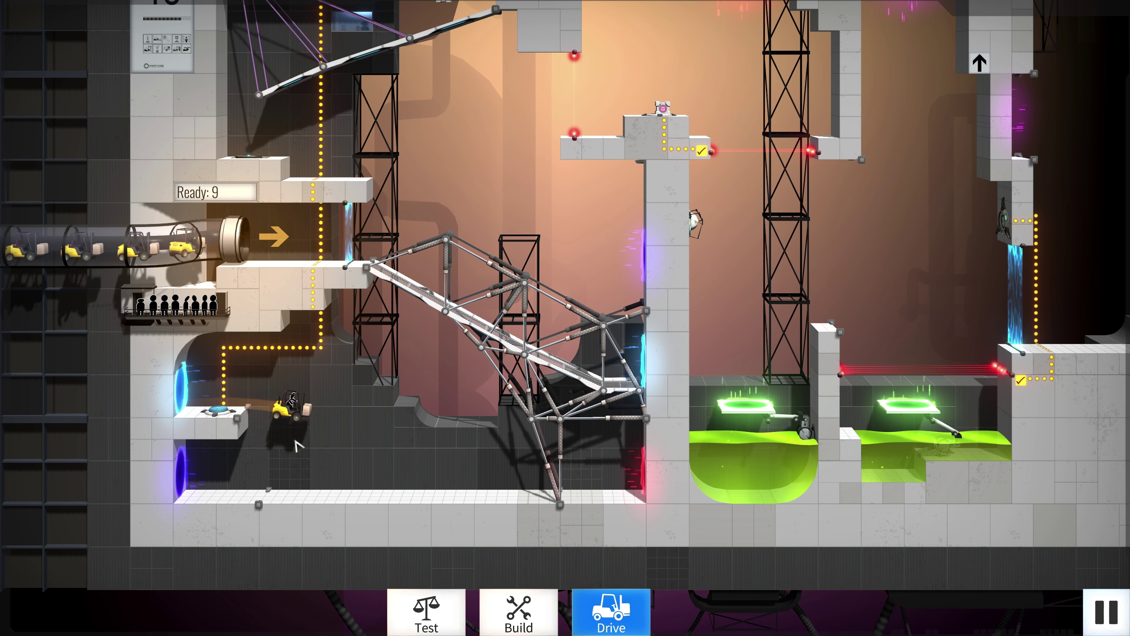
scroll(256, 424, "down", 2)
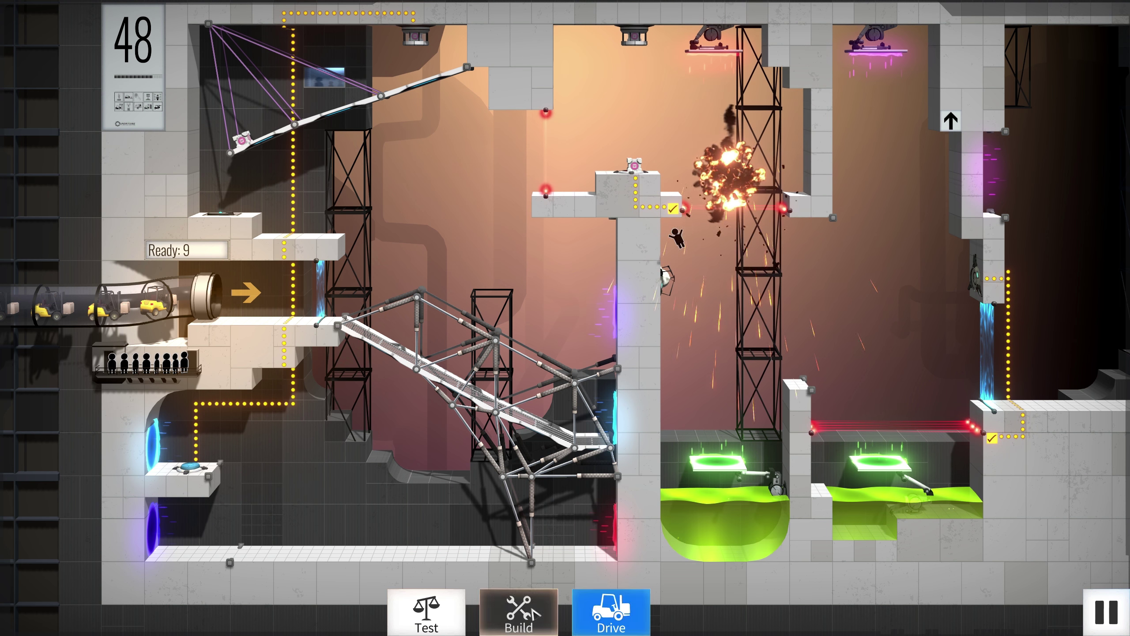
left_click(519, 612)
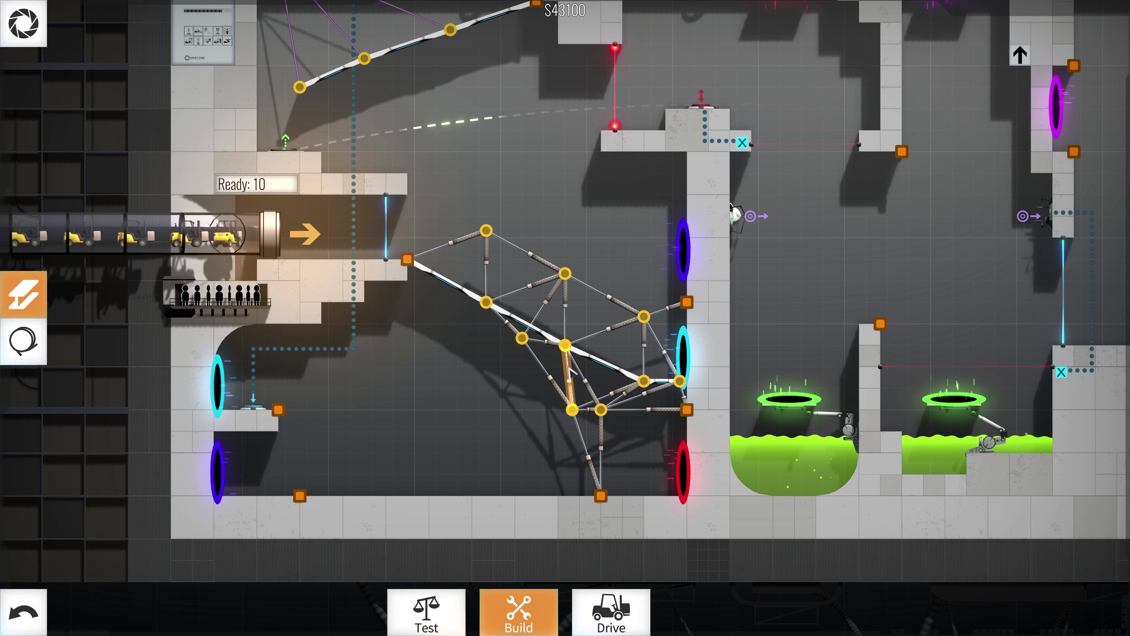
left_click_drag(565, 345, 579, 375)
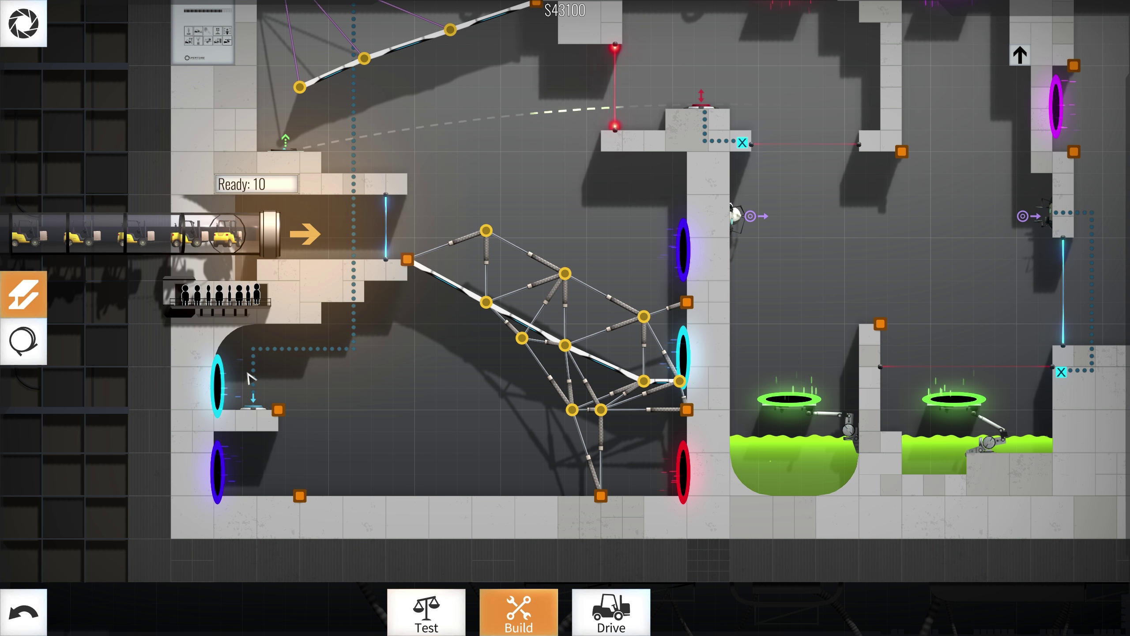
scroll(299, 330, "down", 1)
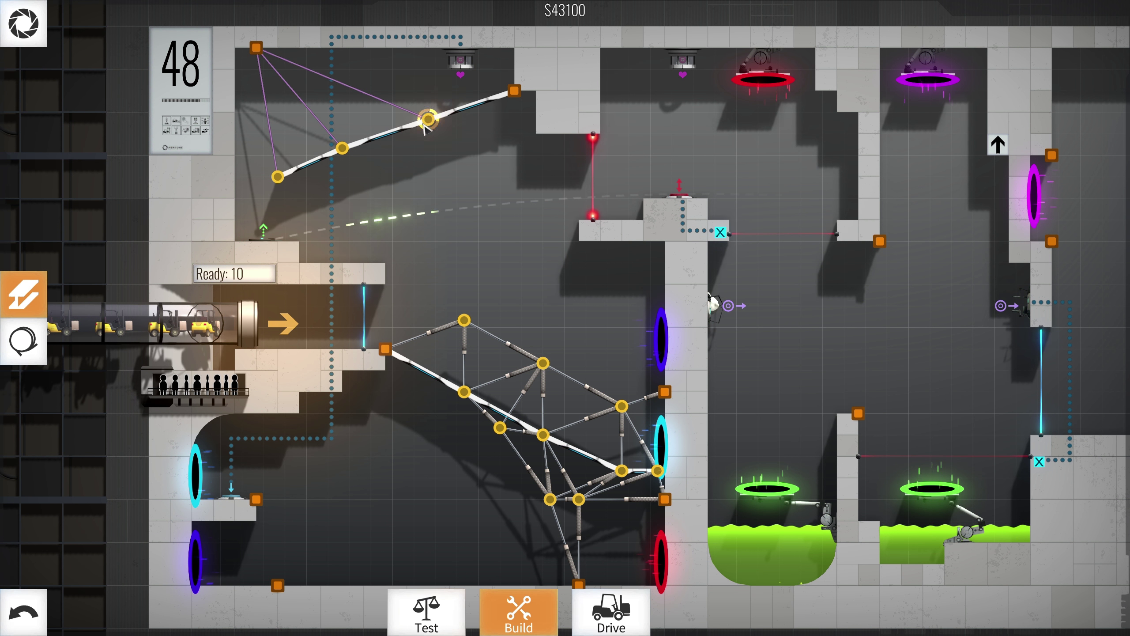
Delete two upper road joints and rebuild the upper ramp's road end
right_click(281, 177)
right_click(343, 148)
left_click_drag(427, 120, 355, 167)
left_click_drag(430, 124, 435, 137)
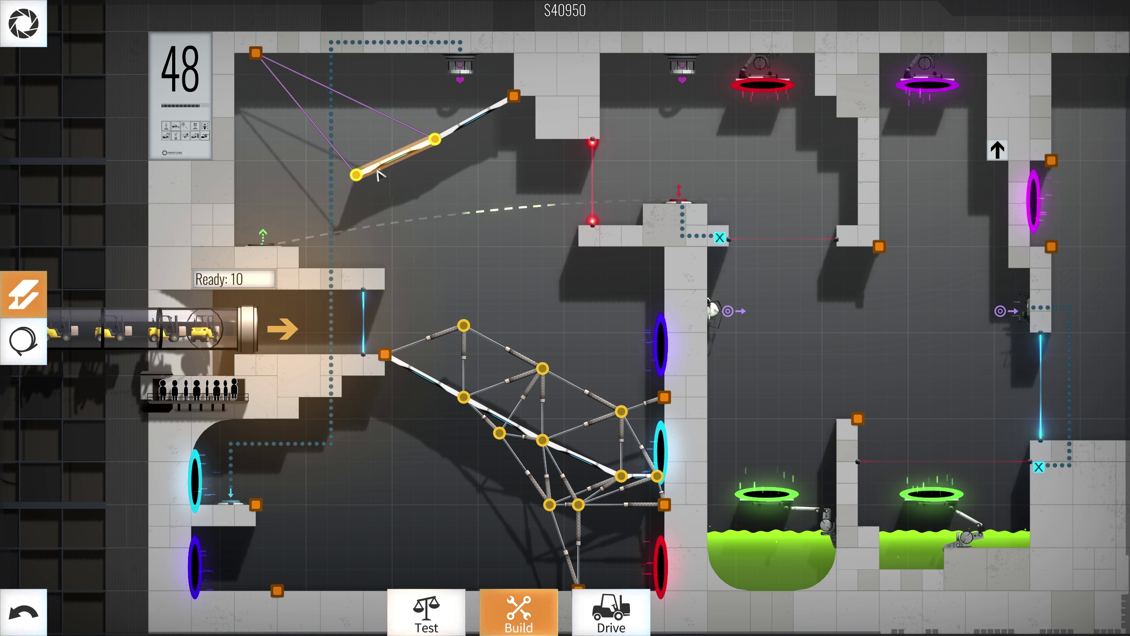
Hang the upper road from the ceiling anchor with two cables and run the convoy
mouse_move(358, 177)
left_mouse_down()
mouse_move(364, 219)
mouse_move(353, 232)
mouse_move(277, 260)
left_mouse_up()
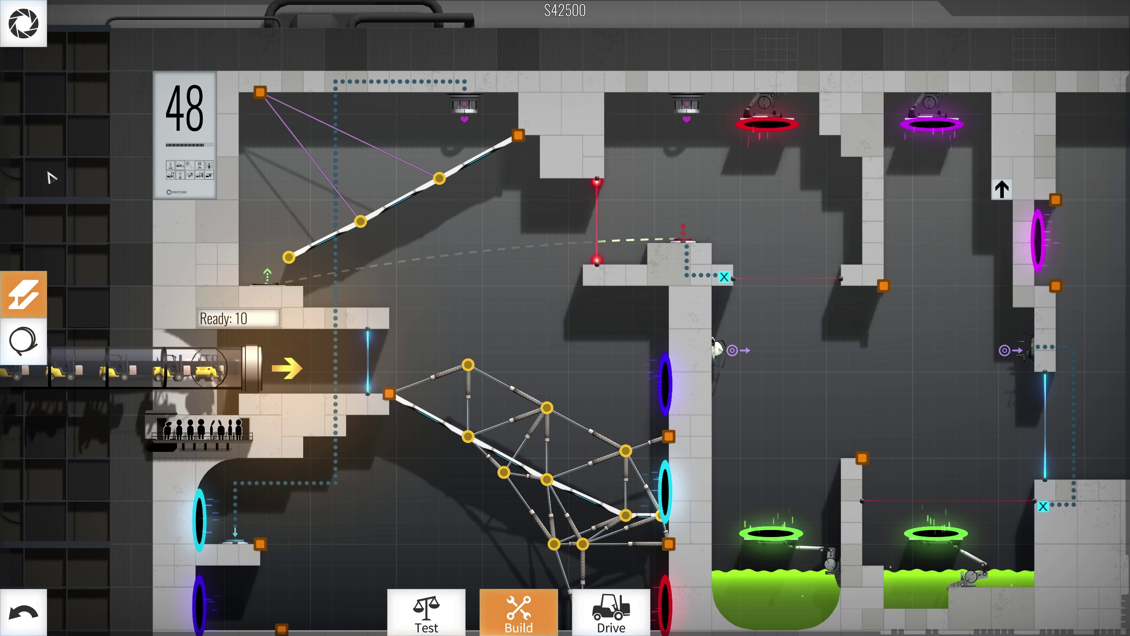
key("2")
left_click_drag(289, 257, 257, 94)
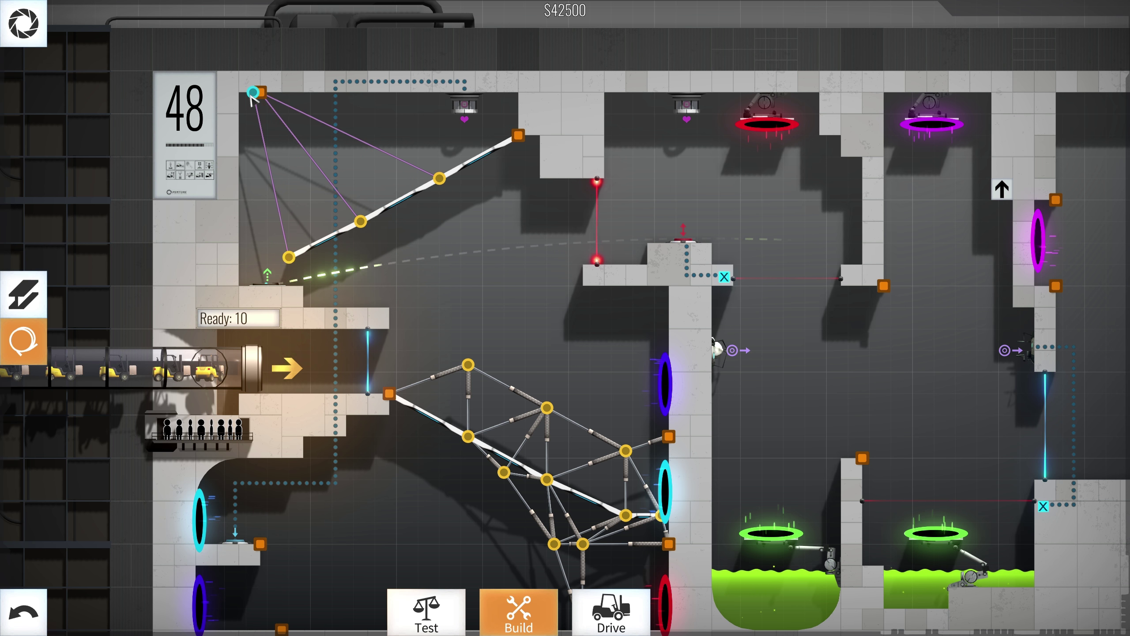
left_click_drag(267, 277, 259, 94)
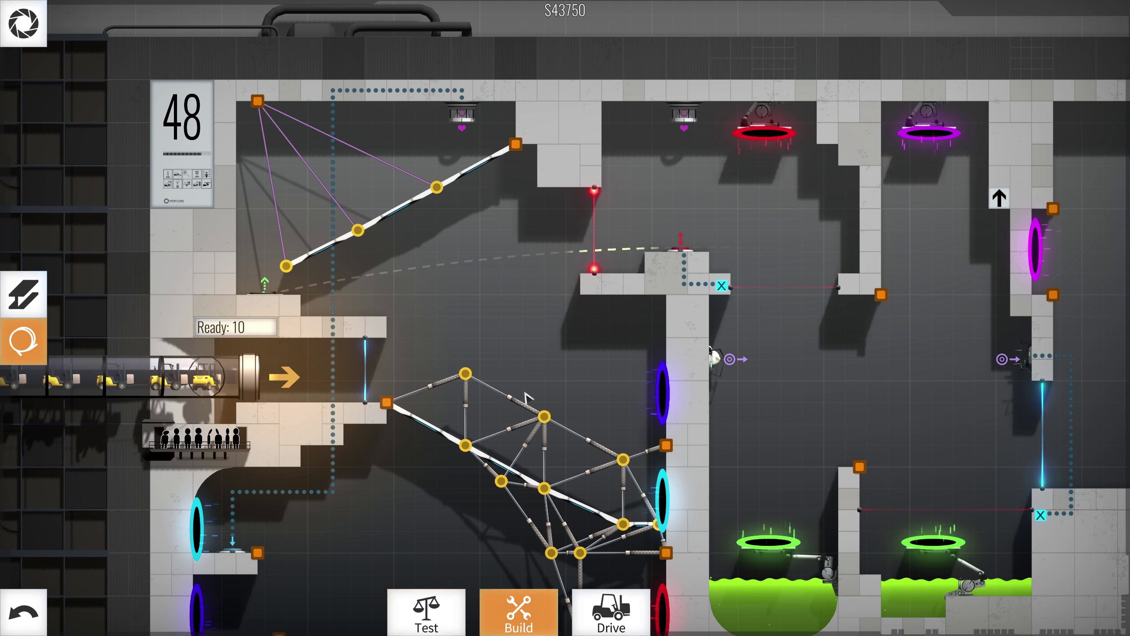
key("space")
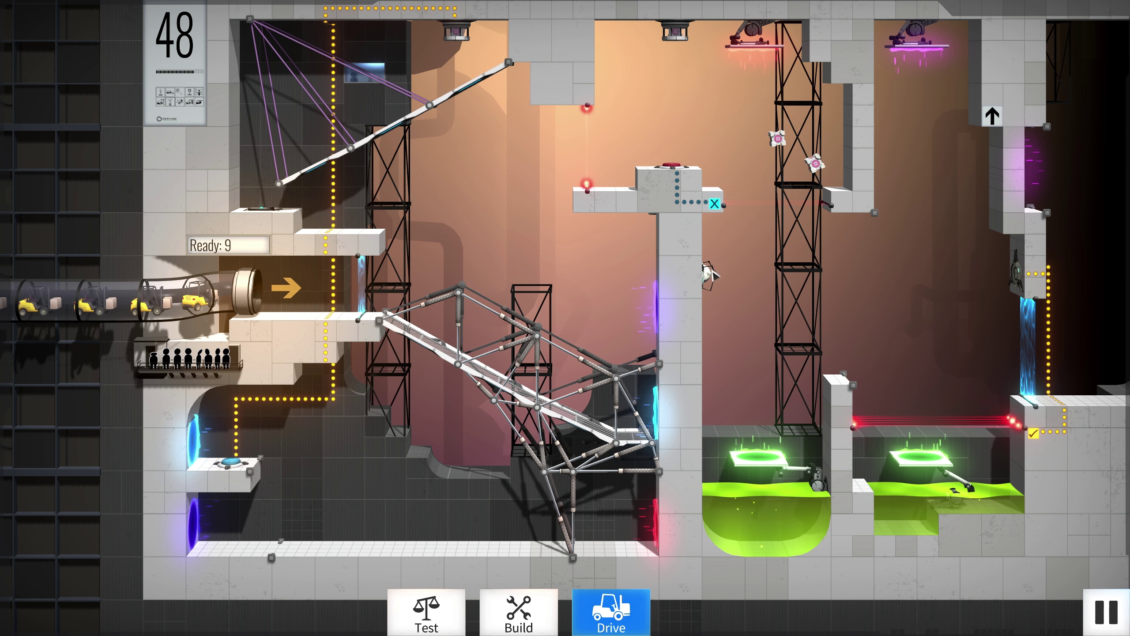
key("space")
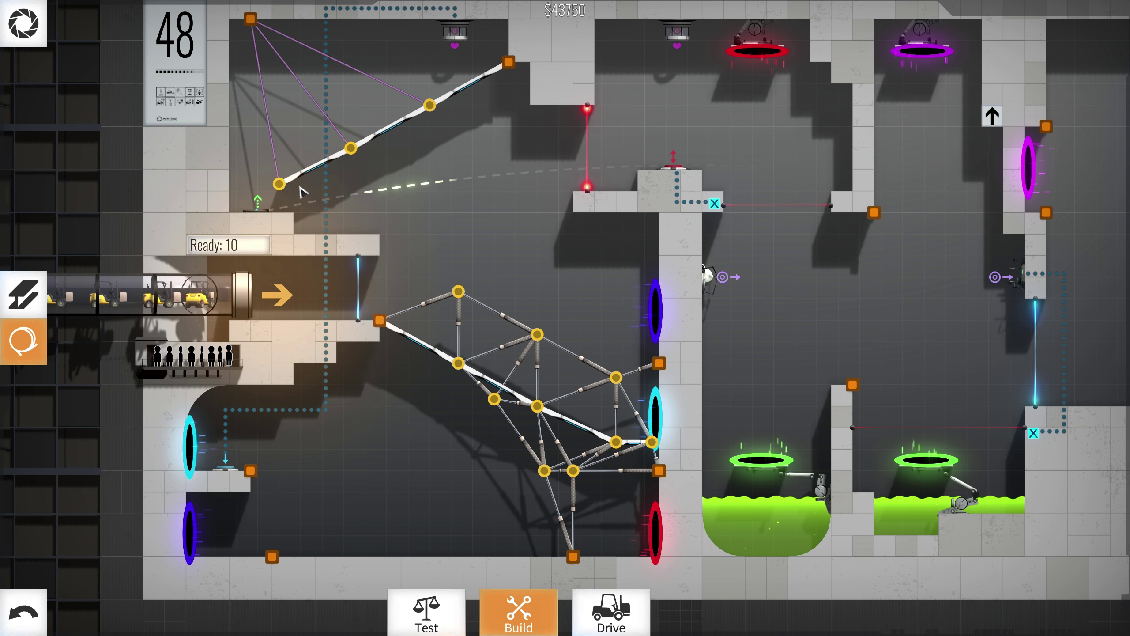
Nudge the upper ramp's bottom joint rightward and select steel beams near the lower-left ledge
left_click_drag(279, 184, 296, 192)
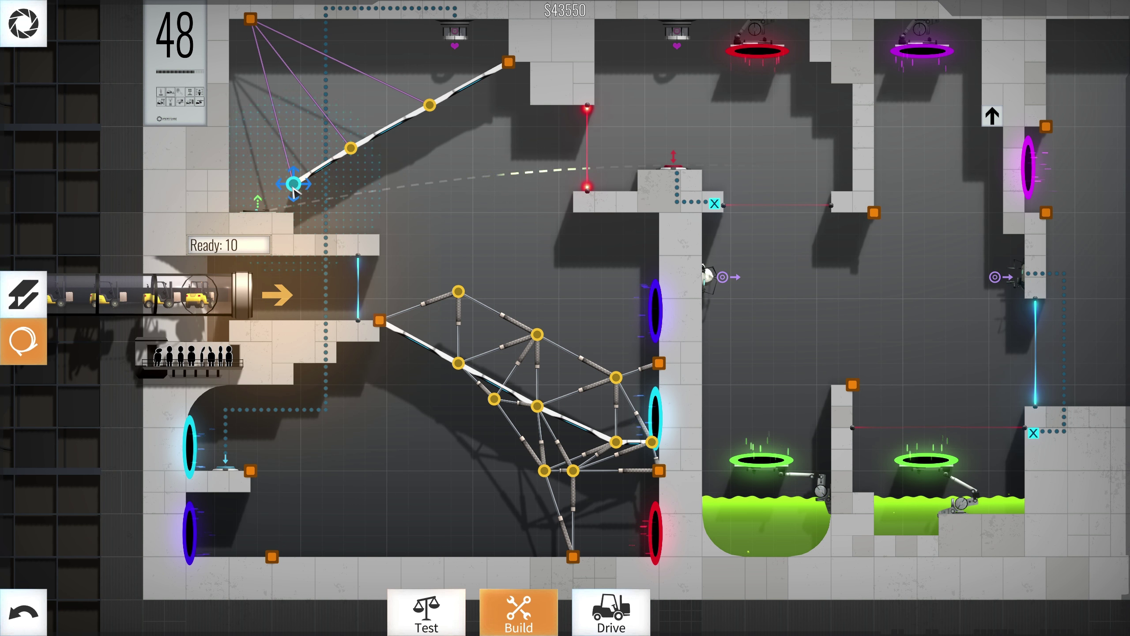
left_click_drag(347, 350, 353, 294)
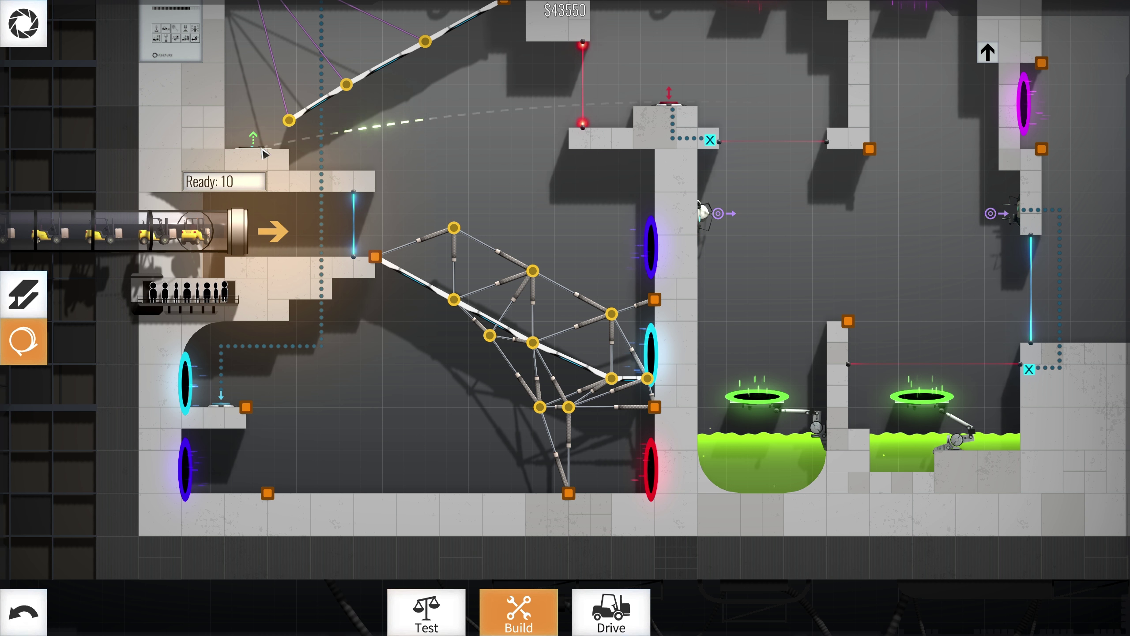
left_click_drag(524, 466, 520, 427)
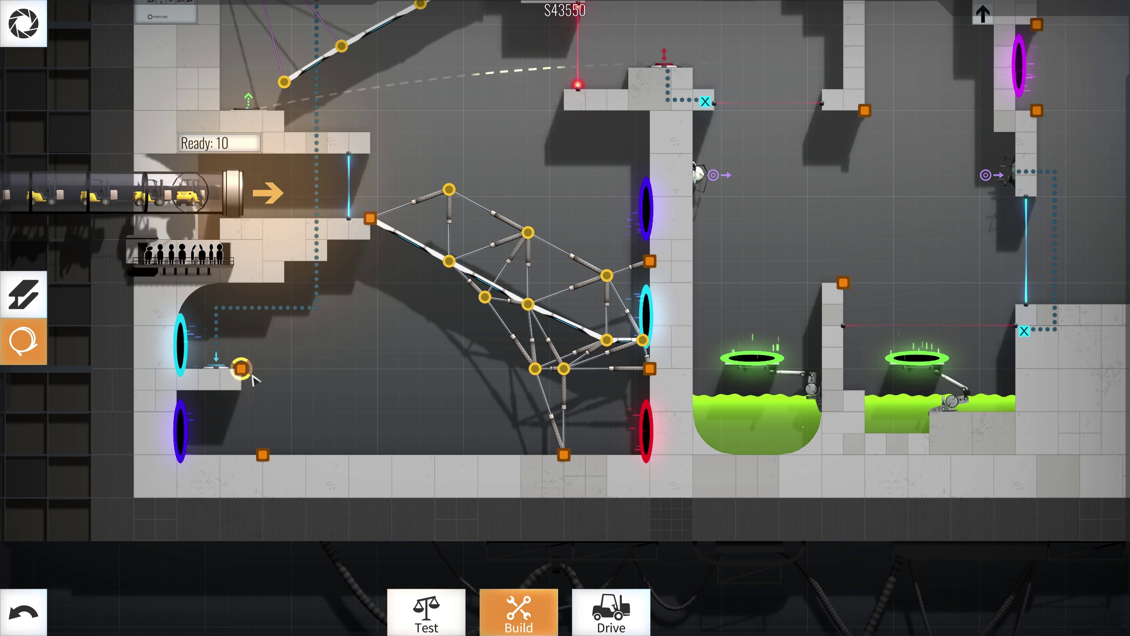
left_click(26, 296)
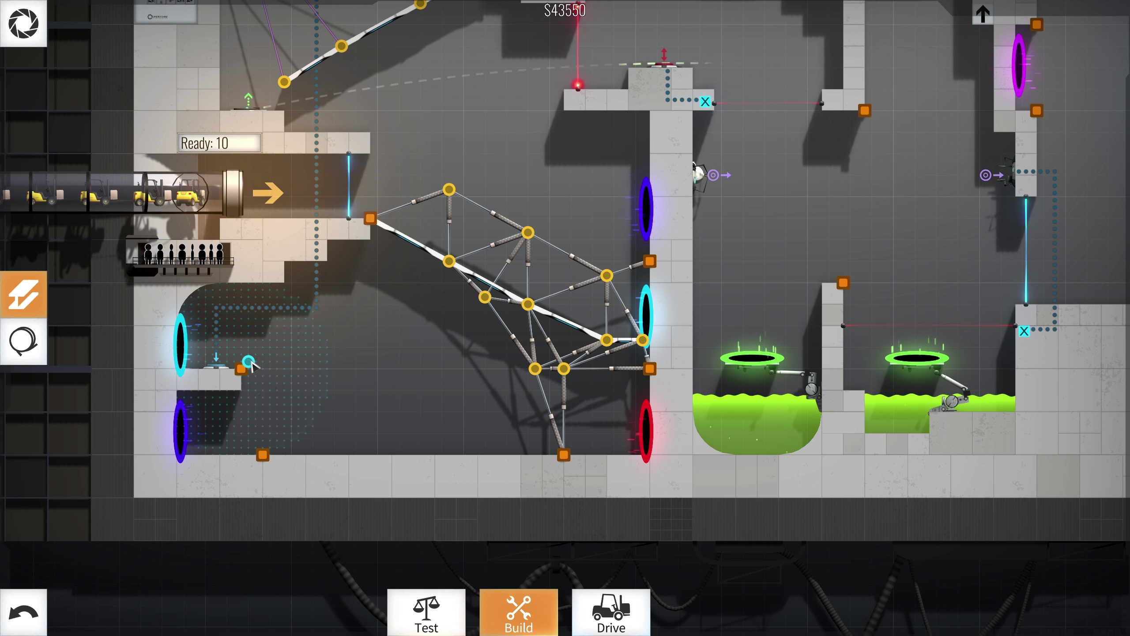
right_click(291, 342)
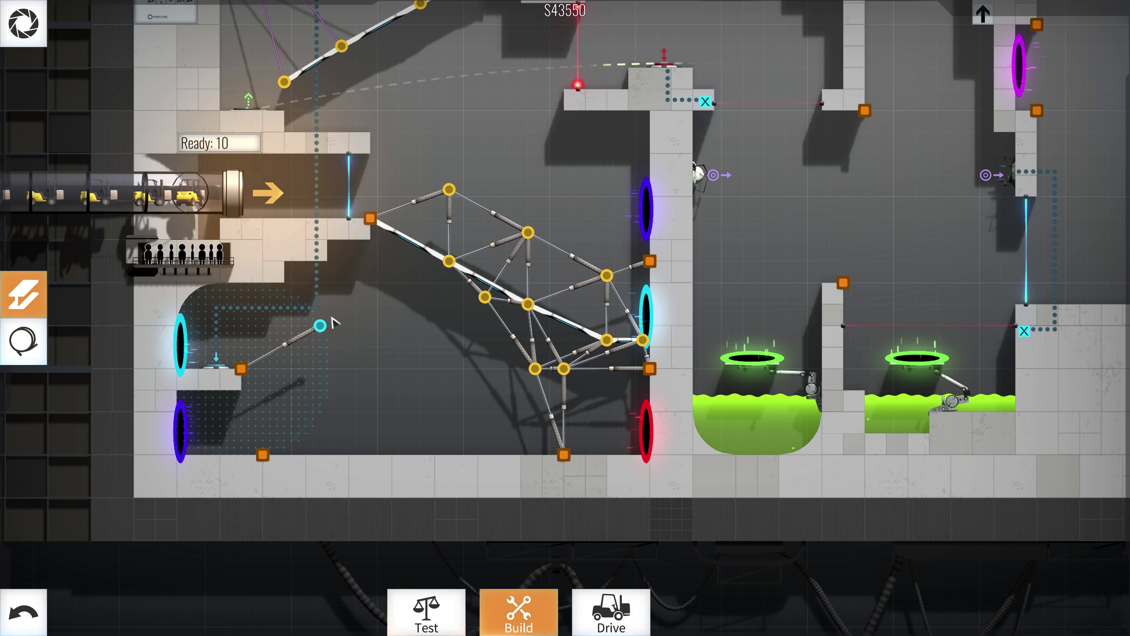
Build arched struts from the lower-left ledge and join them into the existing bridge
mouse_move(241, 370)
left_mouse_down()
mouse_move(320, 321)
mouse_move(389, 301)
left_mouse_up()
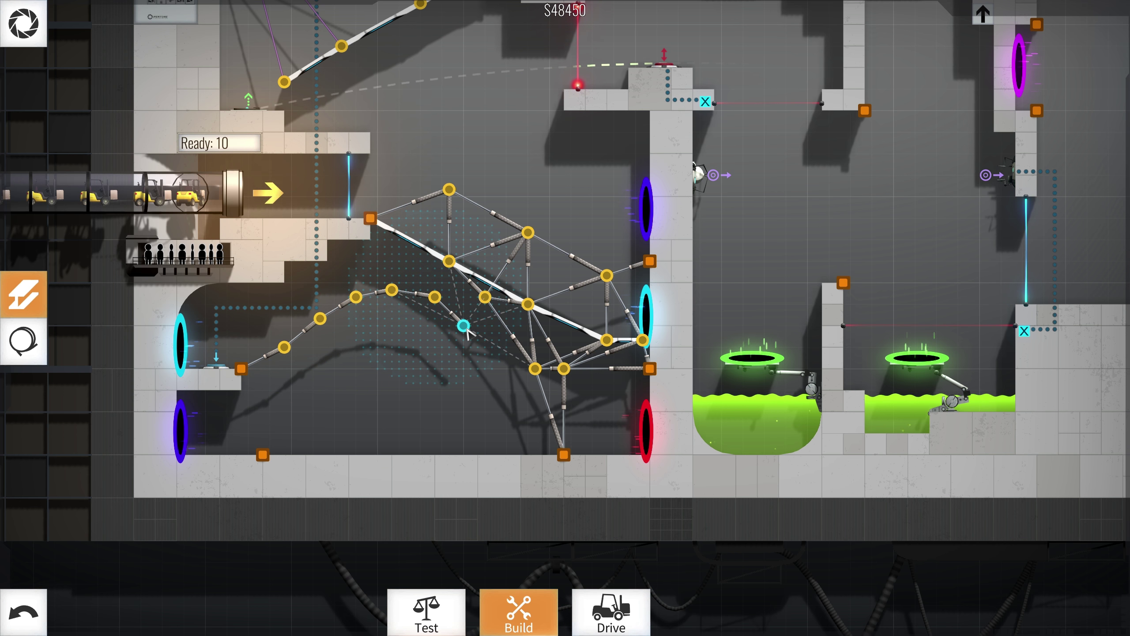
mouse_move(500, 367)
left_mouse_down()
mouse_move(549, 440)
mouse_move(425, 305)
mouse_move(274, 358)
mouse_move(261, 453)
mouse_move(297, 397)
mouse_move(370, 369)
mouse_move(449, 397)
mouse_move(514, 457)
left_mouse_up()
left_click(422, 347)
left_click_drag(521, 405, 514, 457)
left_click(514, 457)
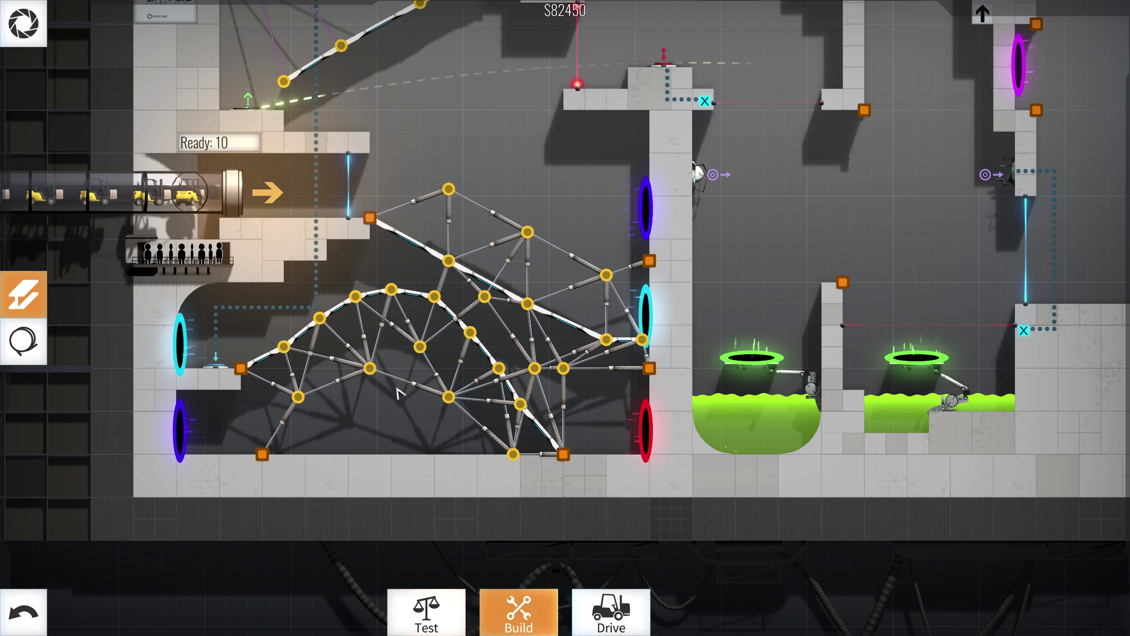
Add two vertical floor supports and drive the convoy across the new arch
mouse_move(369, 370)
left_mouse_down()
mouse_move(369, 454)
mouse_move(449, 463)
left_mouse_up()
left_click(445, 458)
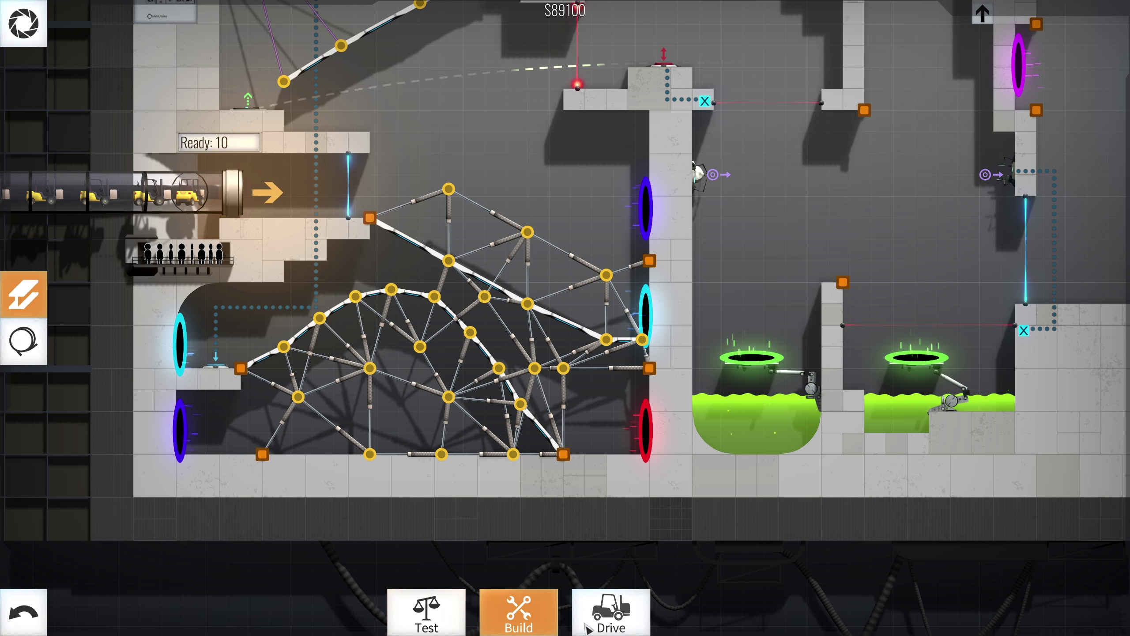
left_click(611, 611)
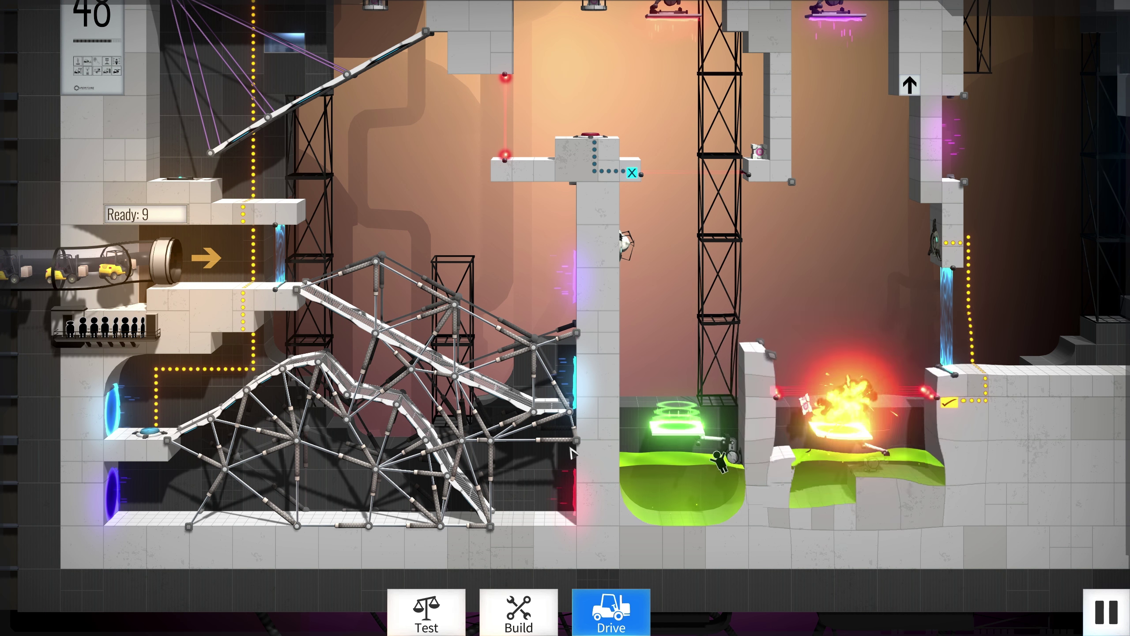
Replace a diagonal arch beam, remove another, and pan toward the exit ($88650)
left_click(526, 611)
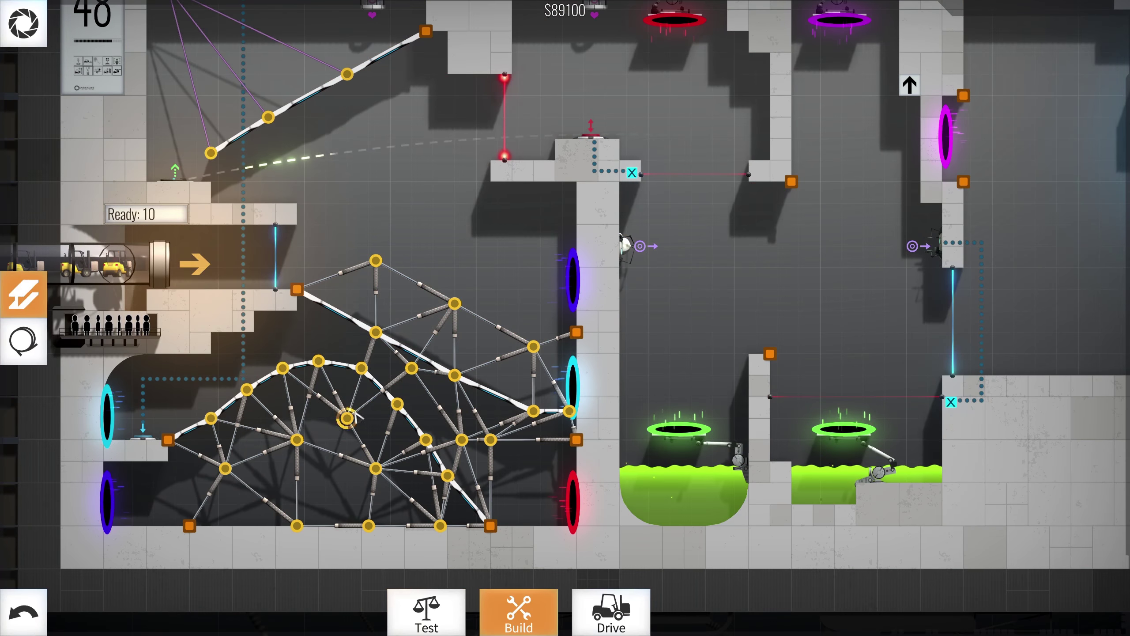
right_click(372, 352)
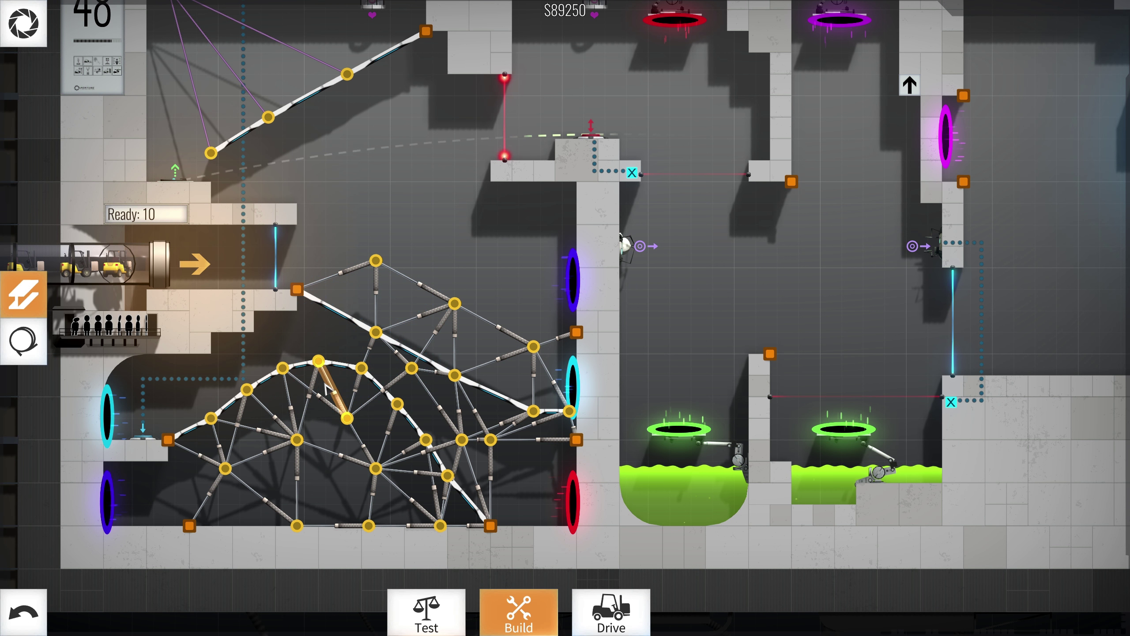
left_click_drag(448, 477, 392, 454)
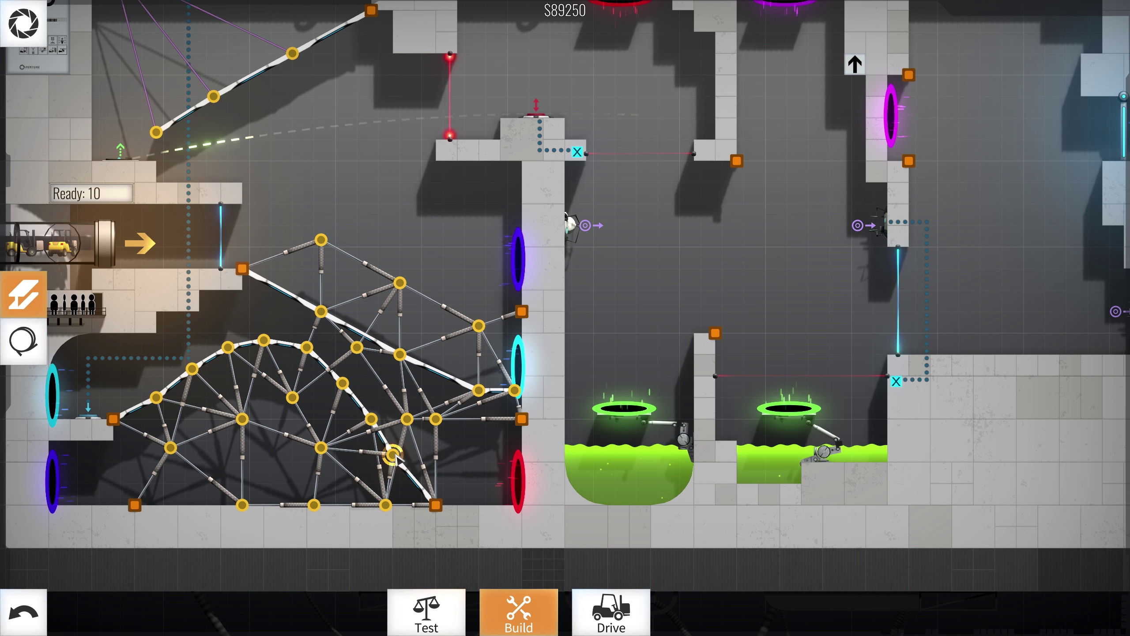
mouse_move(385, 504)
left_mouse_down()
mouse_move(406, 419)
mouse_move(400, 455)
left_mouse_up()
right_click(393, 495)
mouse_move(442, 371)
left_mouse_down()
mouse_move(507, 303)
mouse_move(587, 345)
mouse_move(521, 334)
left_mouse_up()
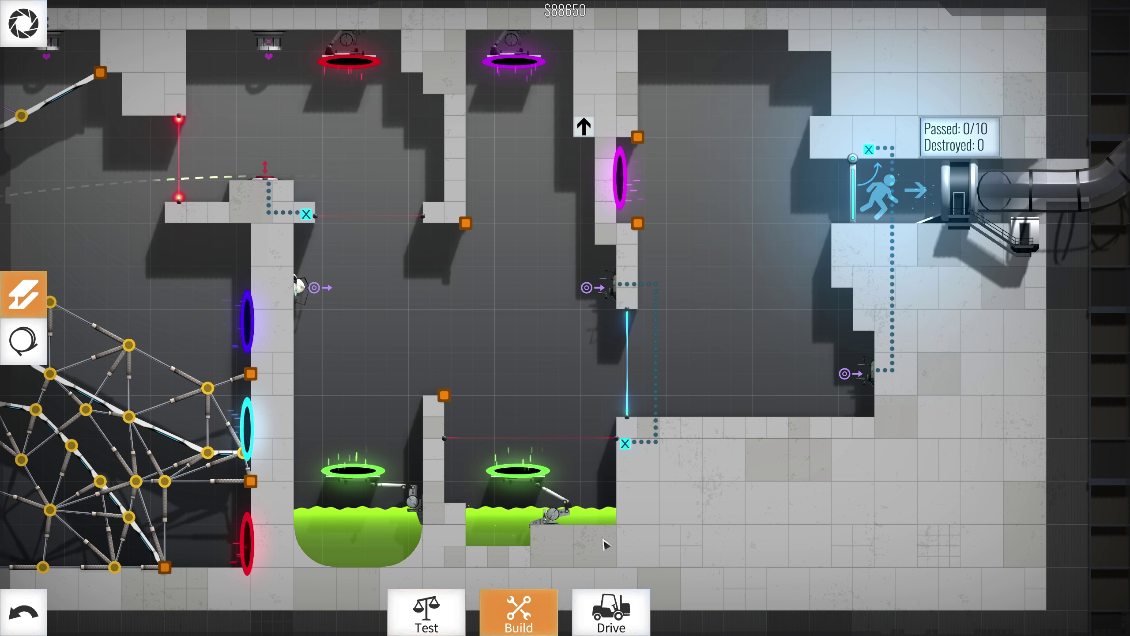
left_click(434, 610)
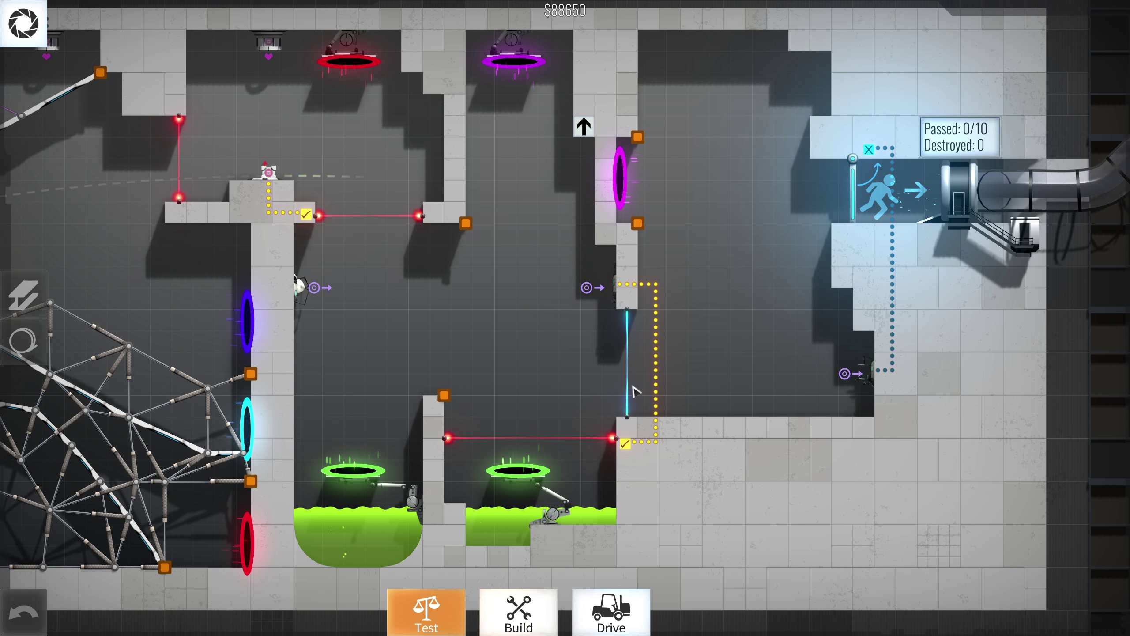
left_click(426, 612)
left_click(433, 614)
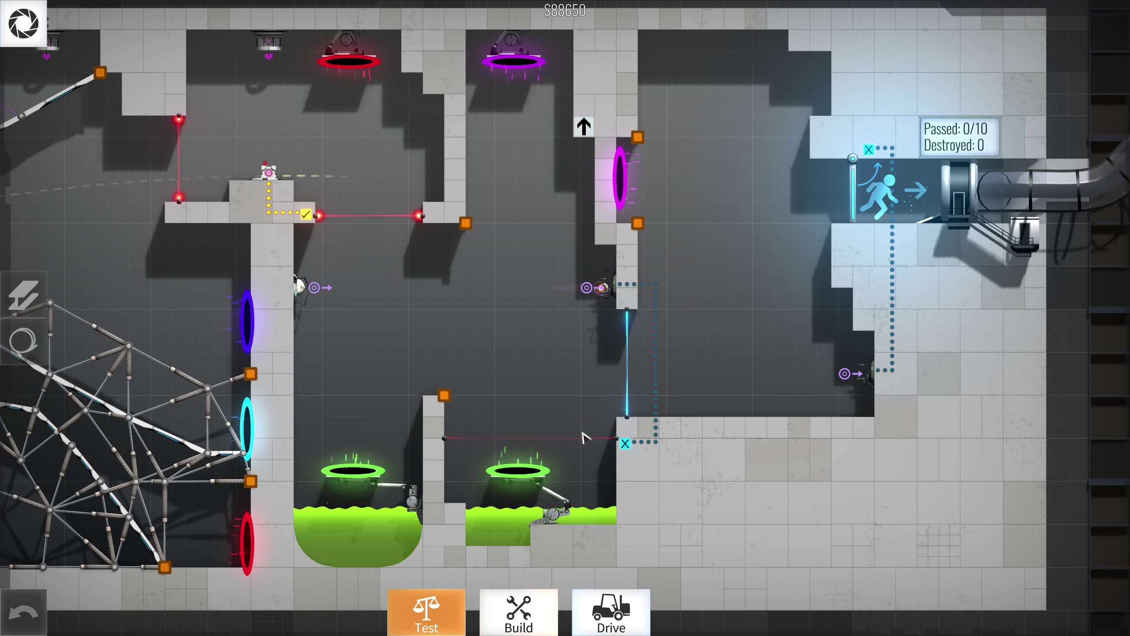
left_click(427, 611)
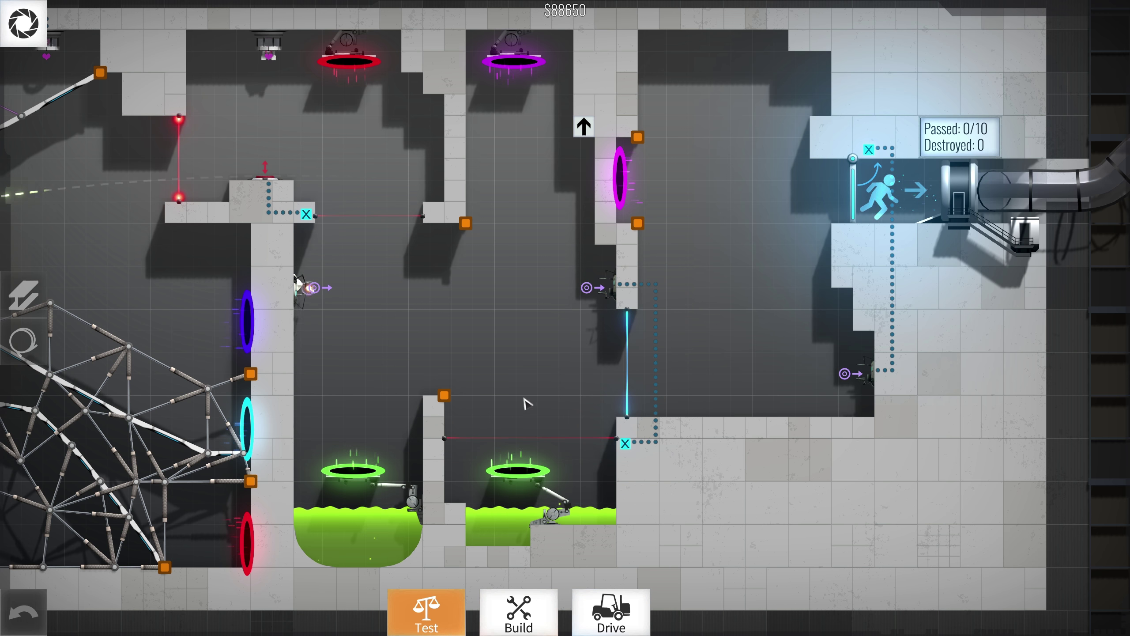
left_click(534, 608)
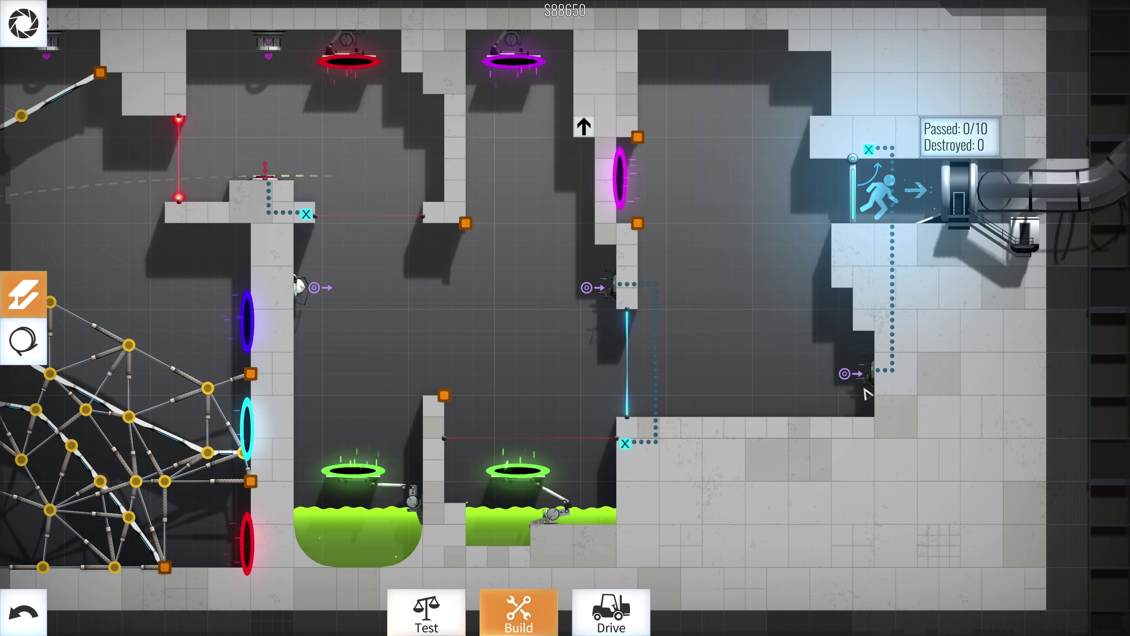
left_click_drag(473, 314, 330, 348)
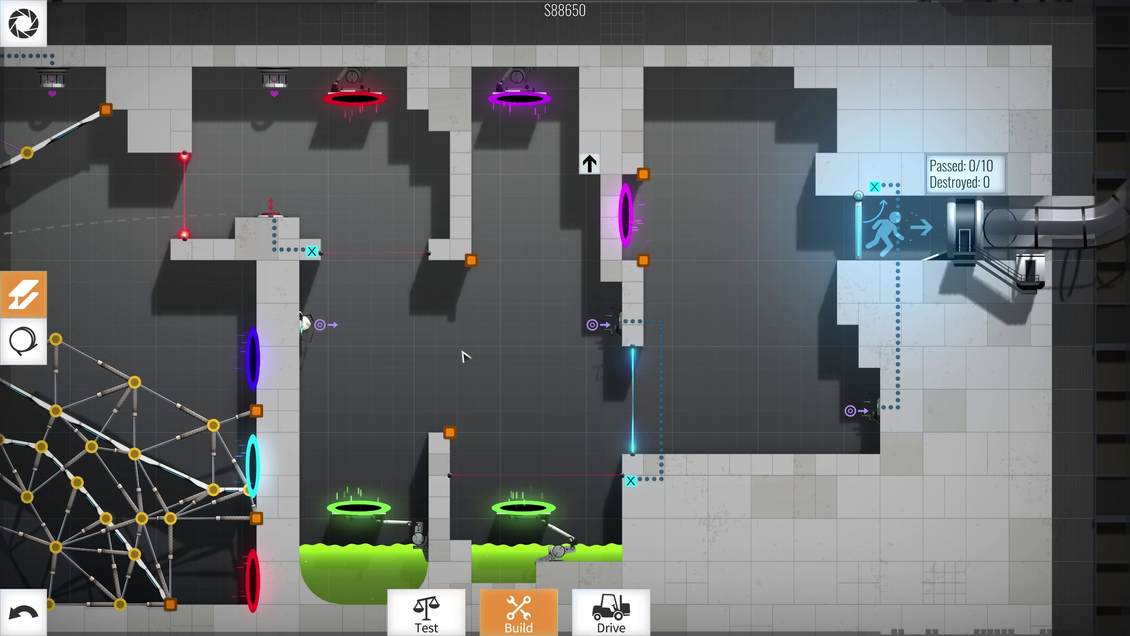
Build struts and a ramp piece between the acid-pool pillar and the hanging pillar
mouse_move(451, 433)
left_mouse_down()
mouse_move(450, 346)
mouse_move(538, 347)
left_mouse_up()
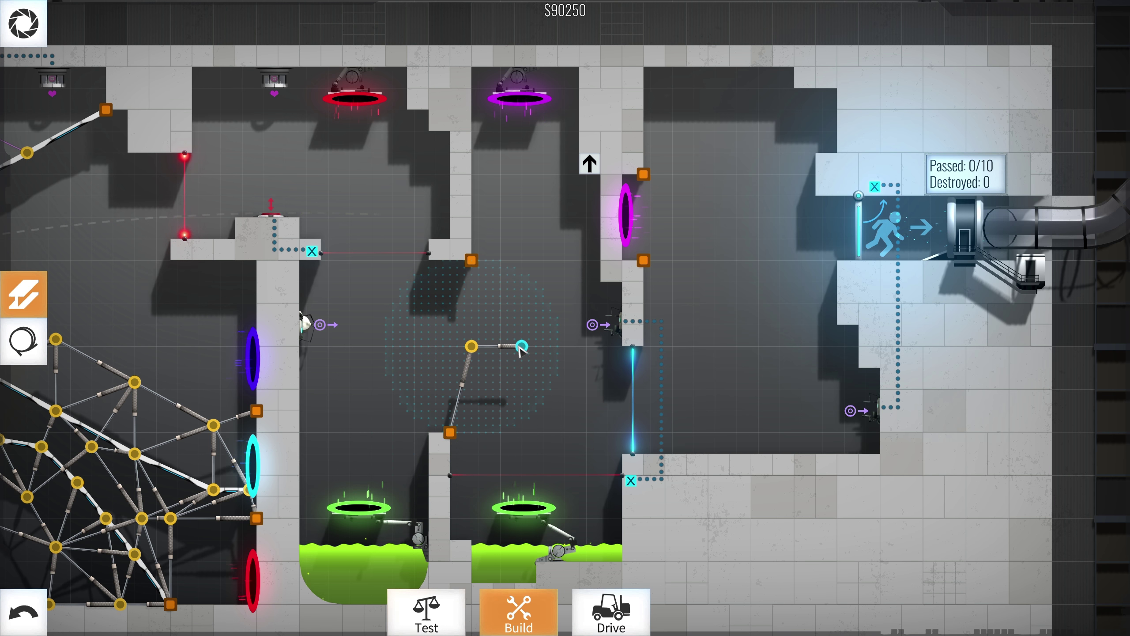
left_click_drag(529, 330, 543, 305)
right_click(544, 284)
mouse_move(470, 260)
left_mouse_down()
mouse_move(500, 346)
mouse_move(453, 430)
left_mouse_up()
right_click(465, 411)
left_click(465, 420)
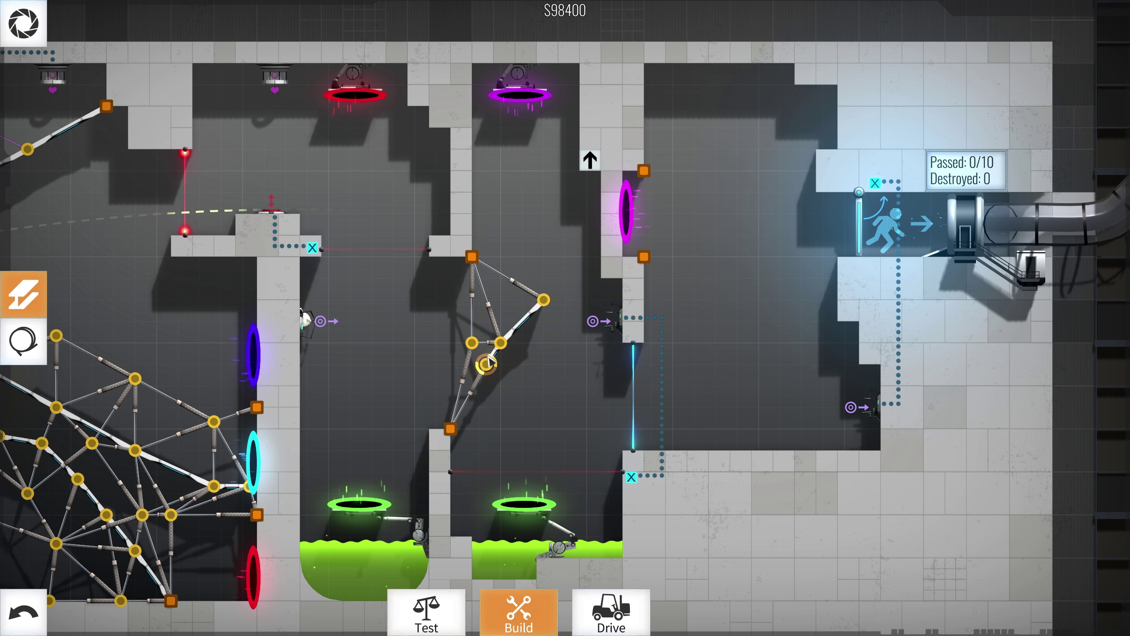
Reshape four truss joints and test the convoy, ending at $99500
left_click_drag(484, 366, 488, 386)
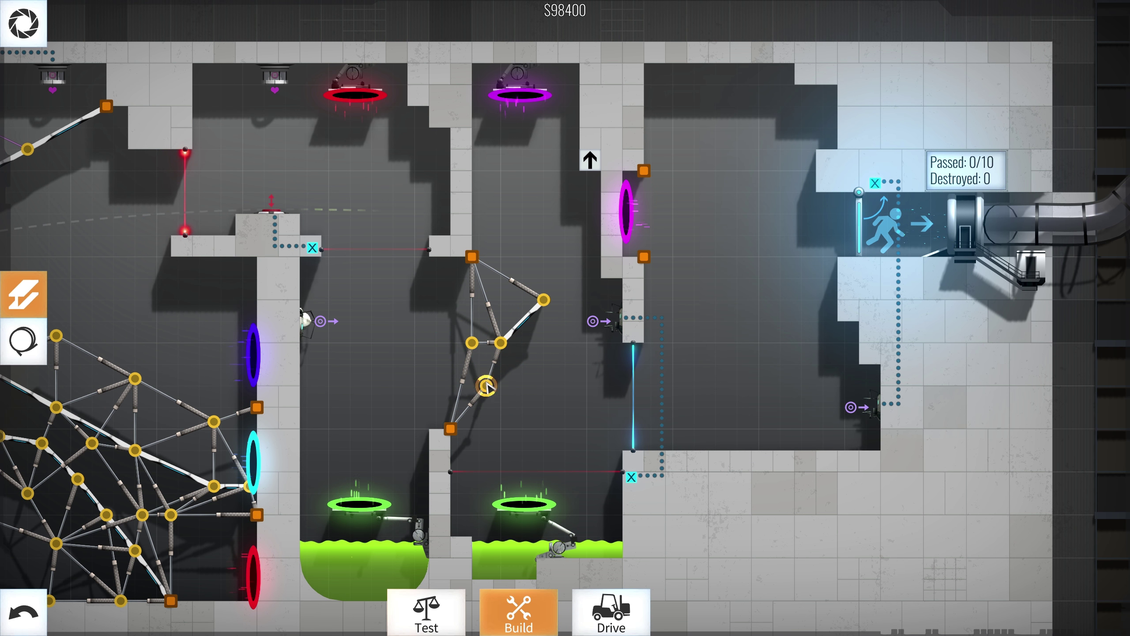
left_click_drag(474, 343, 454, 334)
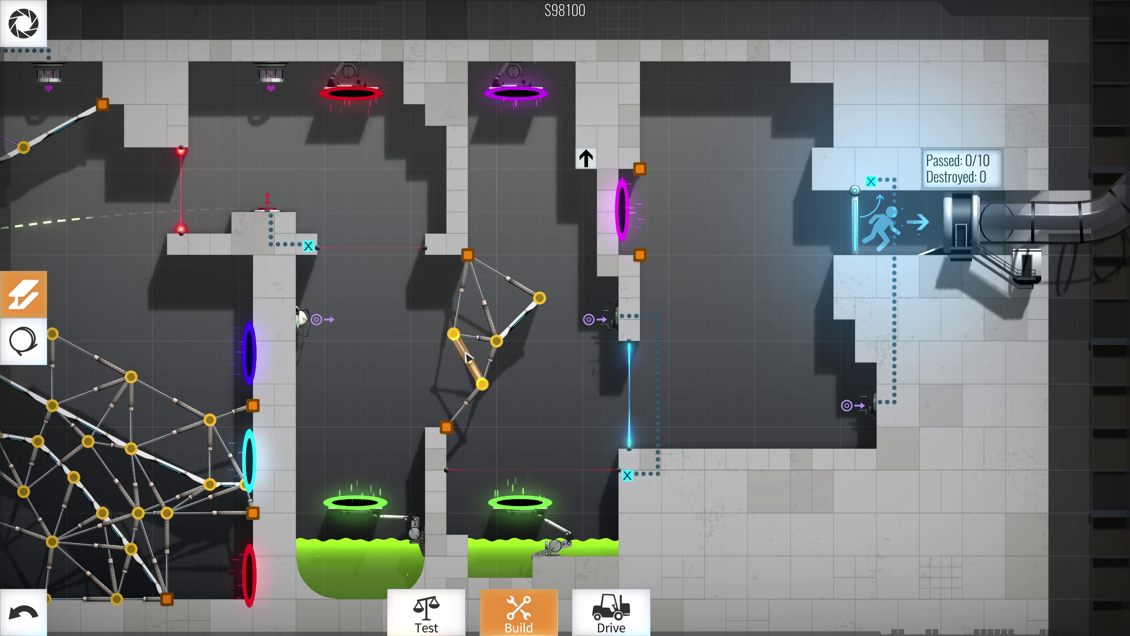
left_click_drag(484, 386, 475, 377)
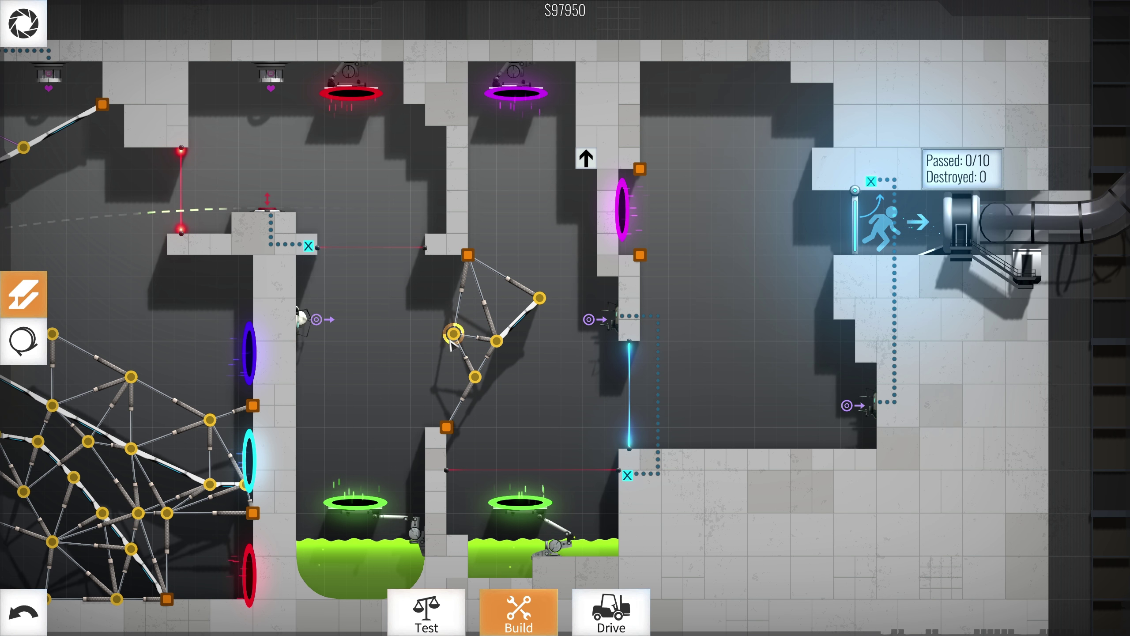
left_click_drag(452, 336, 447, 343)
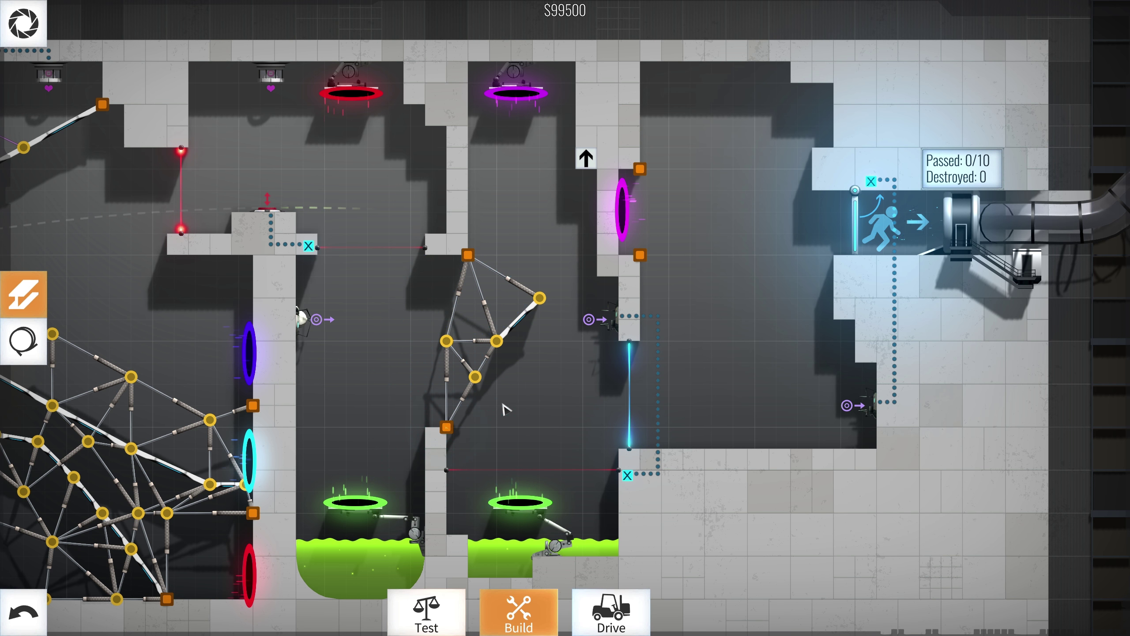
left_click(611, 611)
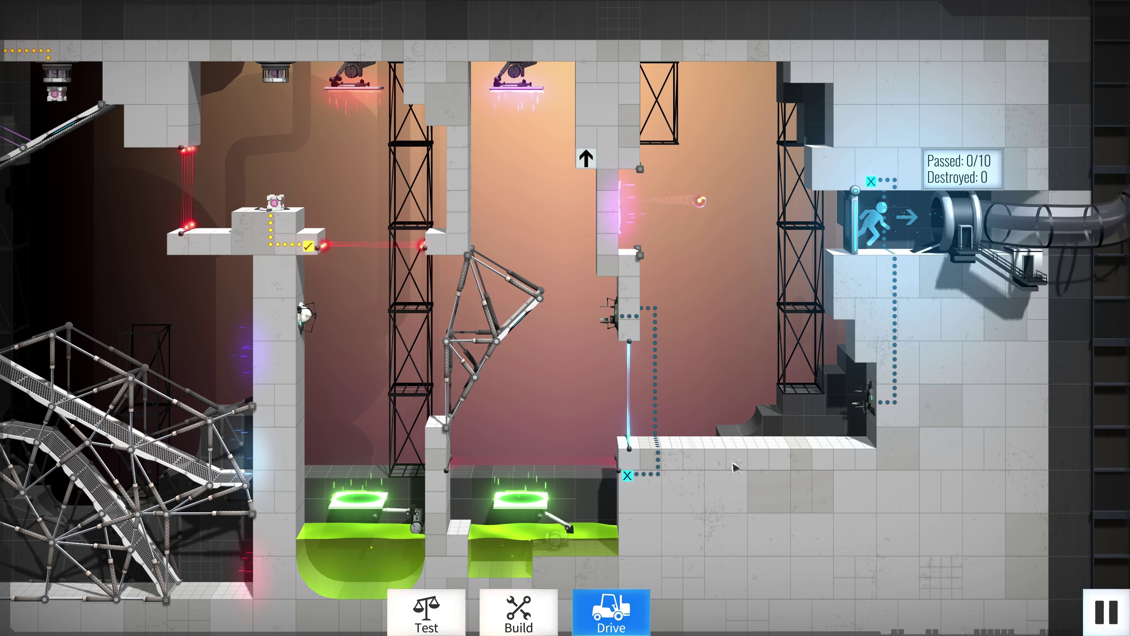
left_click(518, 611)
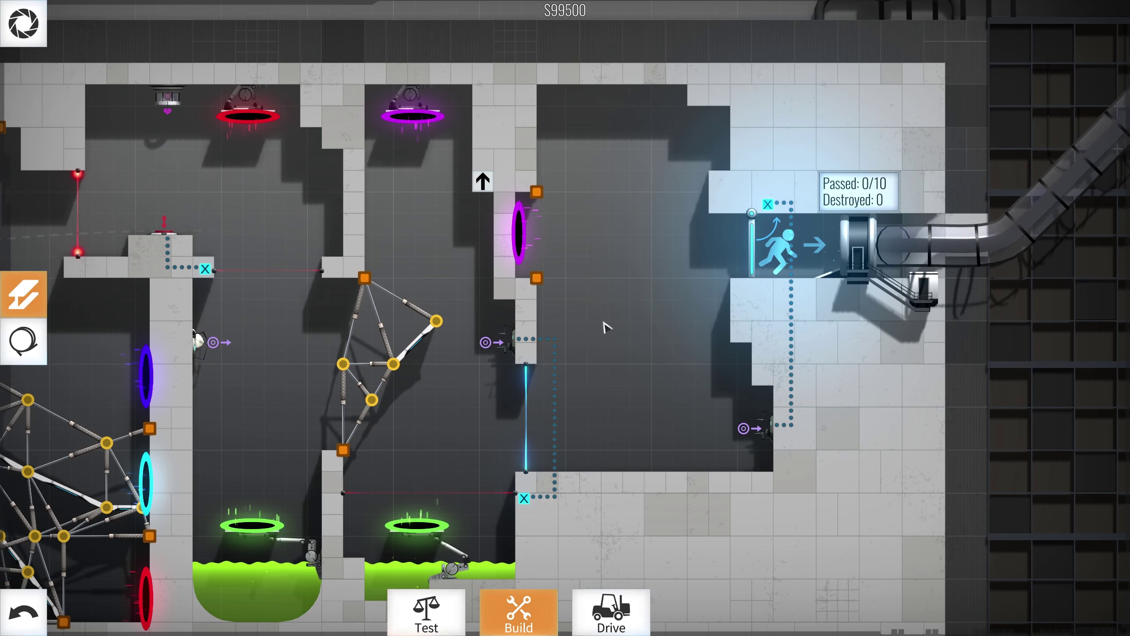
Draw struts and a vertical beam between the anchors beside the purple portal
left_click_drag(583, 521, 385, 510)
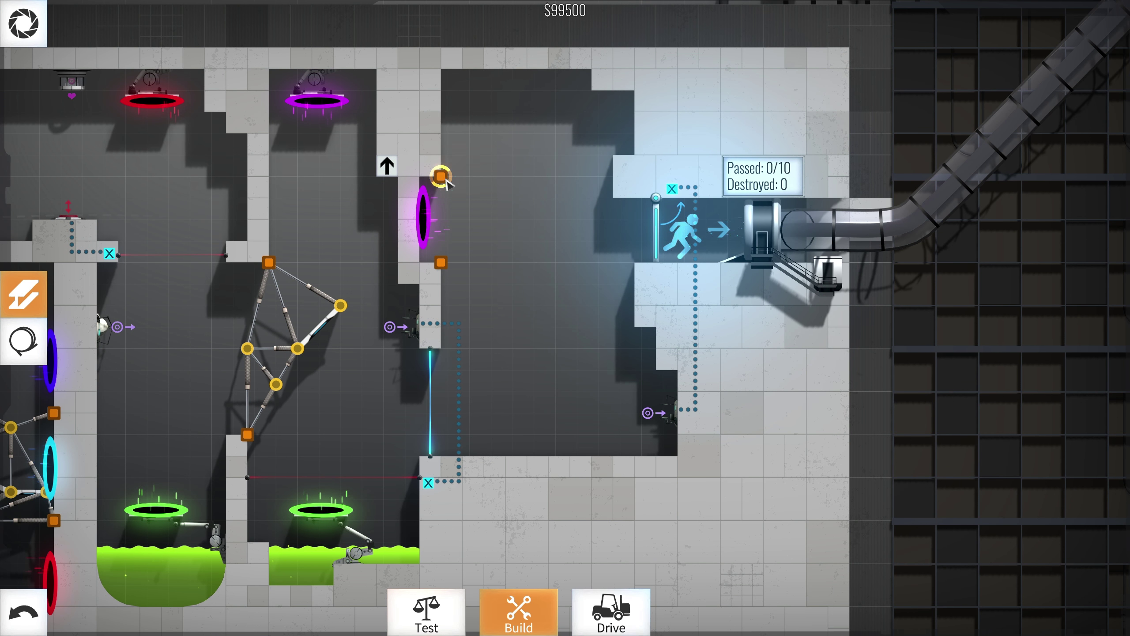
mouse_move(440, 177)
left_mouse_down()
mouse_move(485, 221)
mouse_move(491, 215)
left_mouse_up()
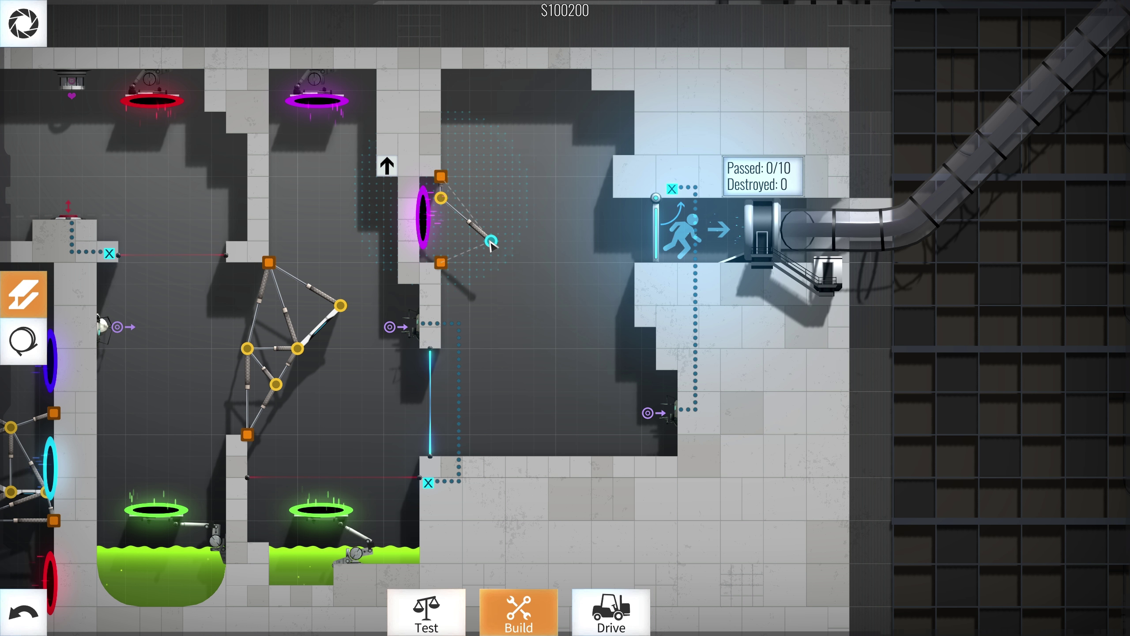
left_click_drag(484, 221, 490, 240)
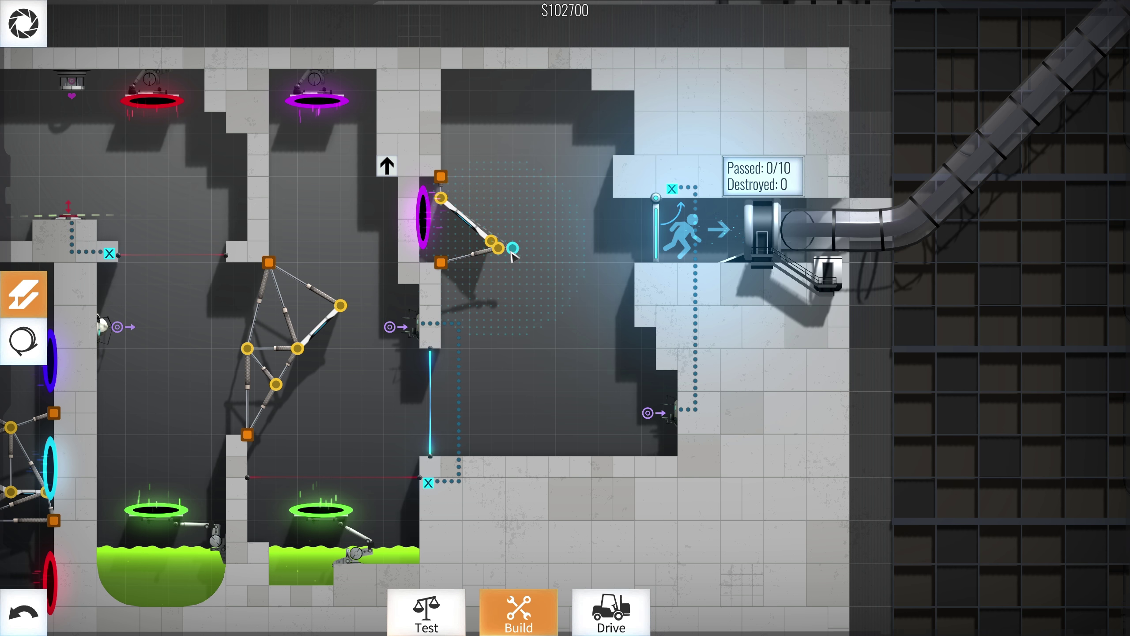
left_click(499, 251)
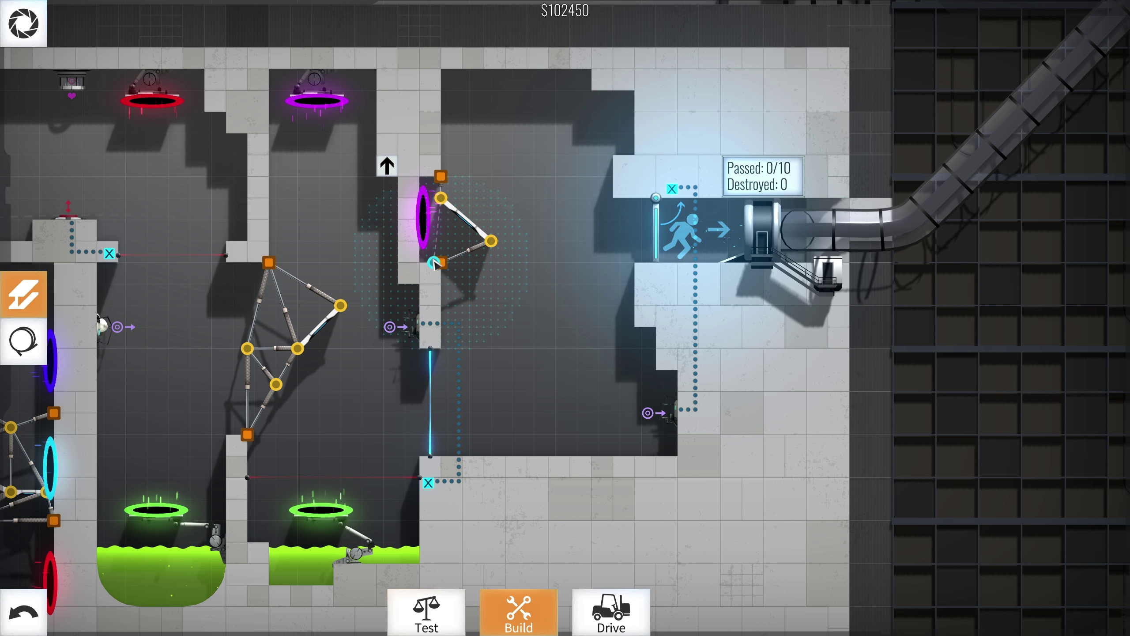
left_click_drag(435, 258, 439, 198)
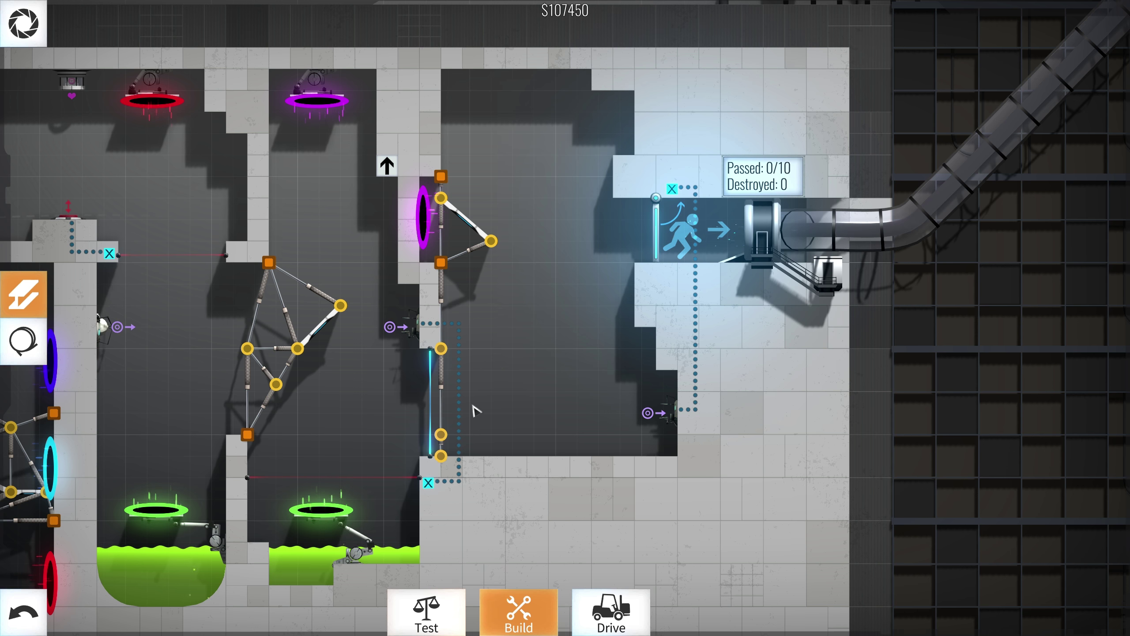
Add joints beside the blue light bridge and delete the triangle joint by the purple portal
left_click(444, 397)
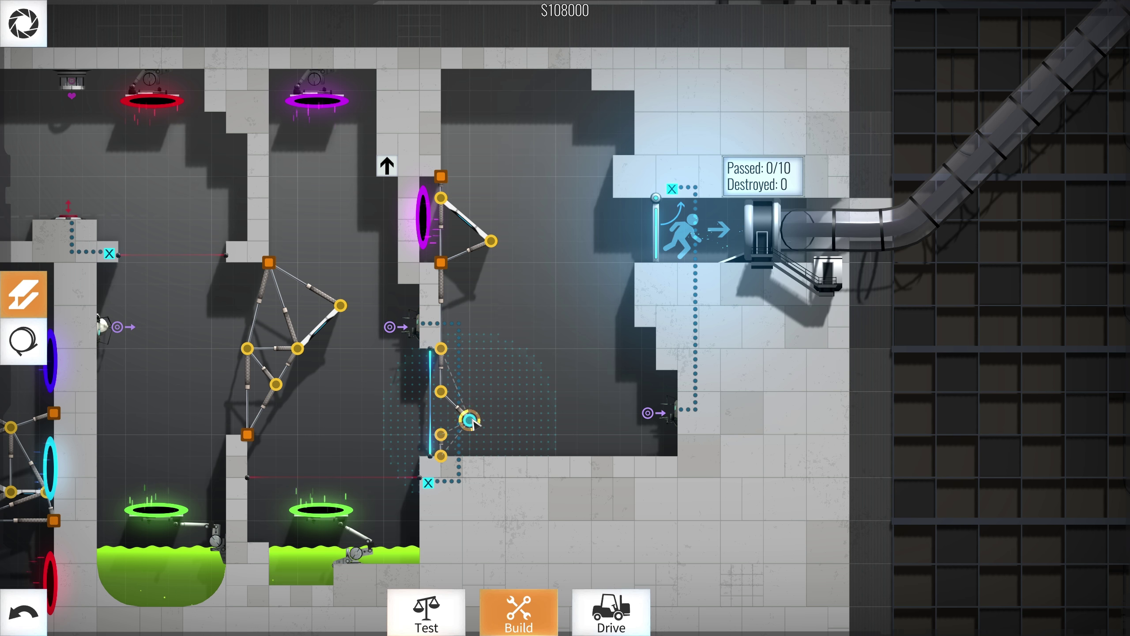
left_click(441, 392)
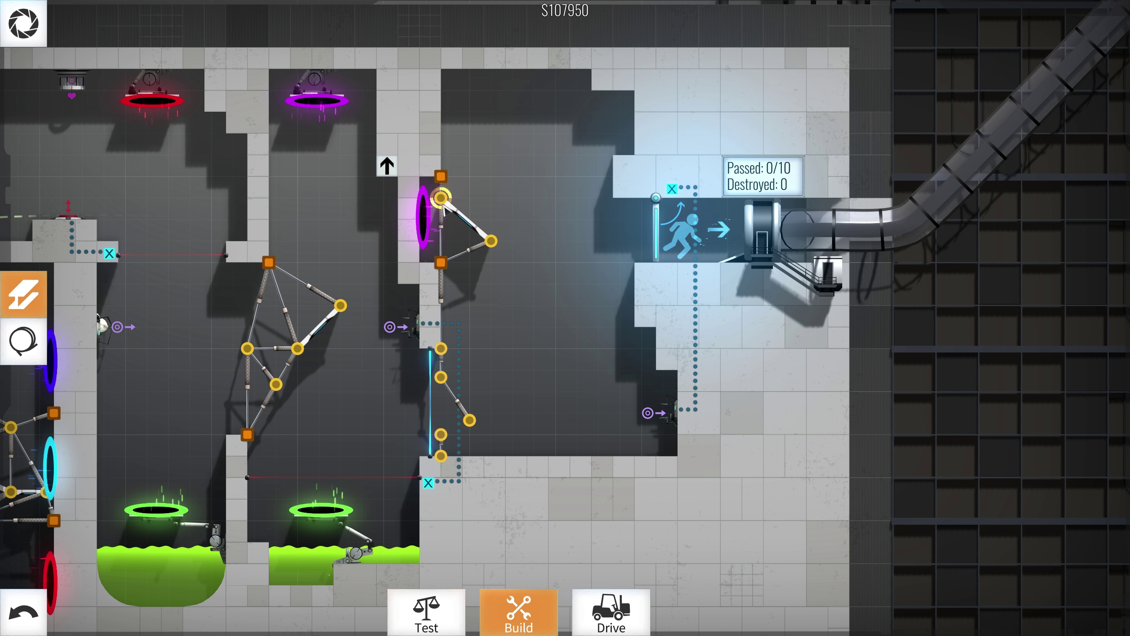
right_click(440, 199)
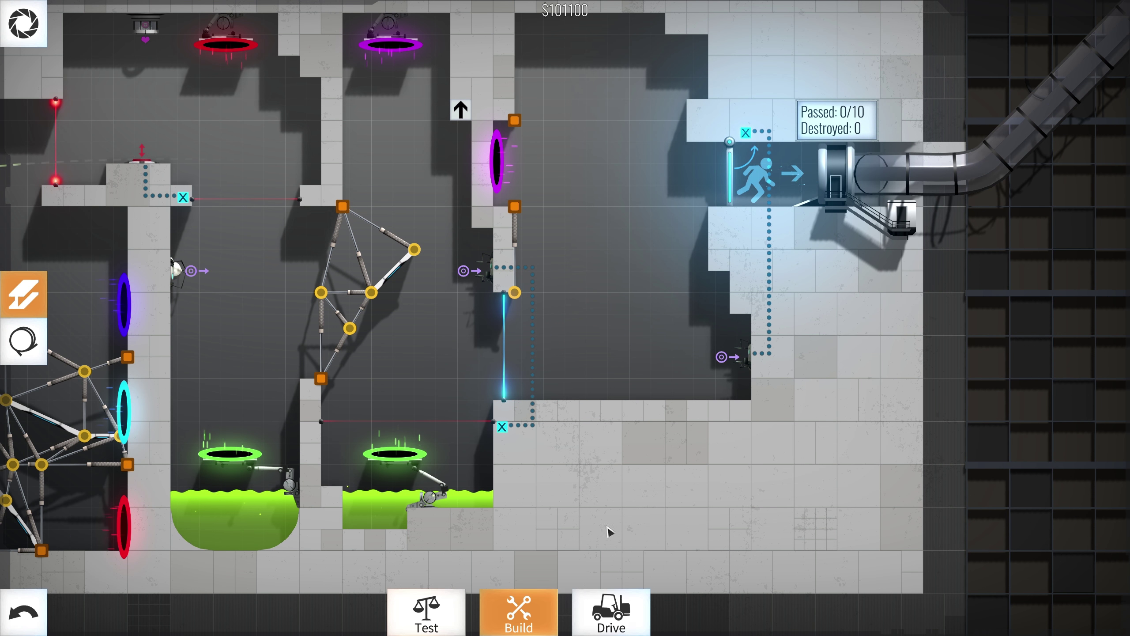
Run the convoy, return to Build after the forklift falls, and remove a leftover joint
left_click(611, 612)
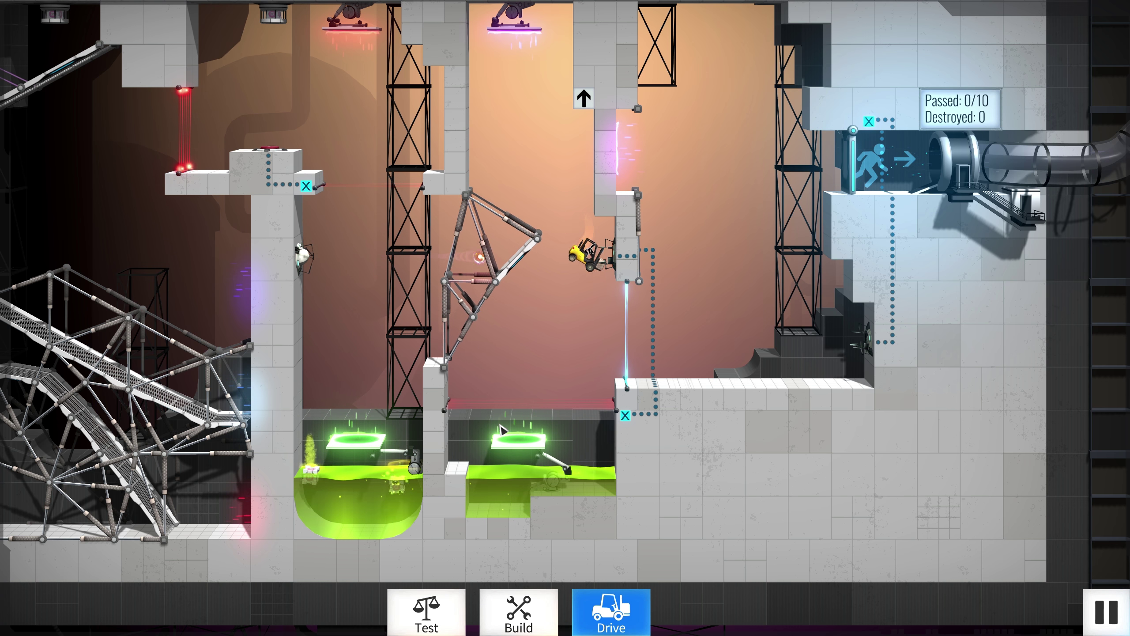
left_click(512, 627)
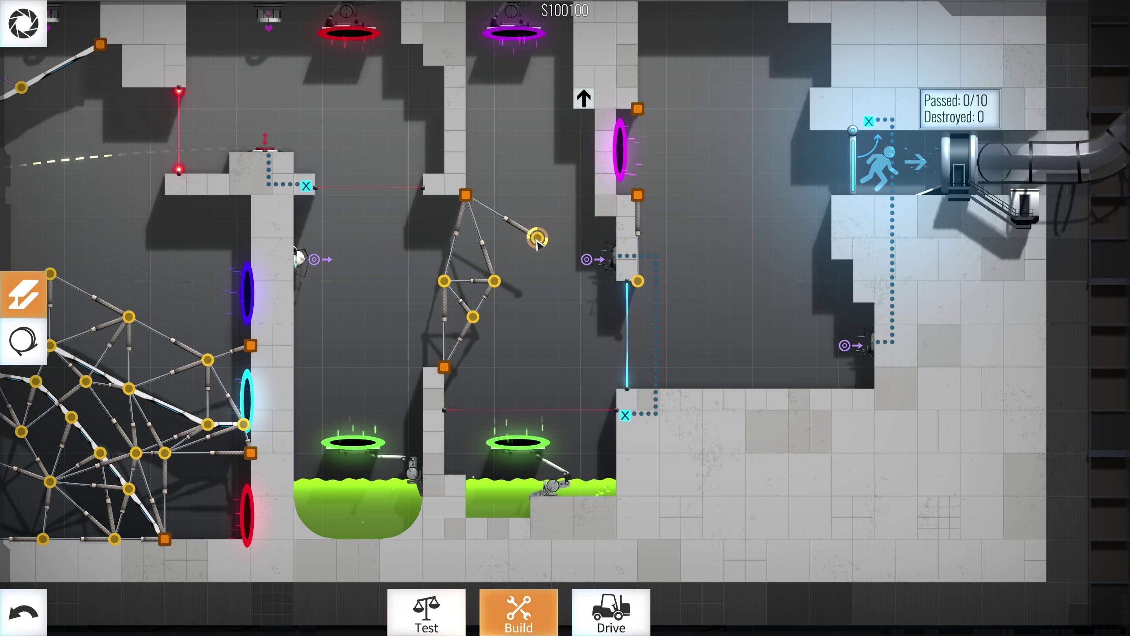
right_click(537, 239)
Delete the extra joints from the middle truss and drive the convoy again
left_click_drag(558, 566, 554, 592)
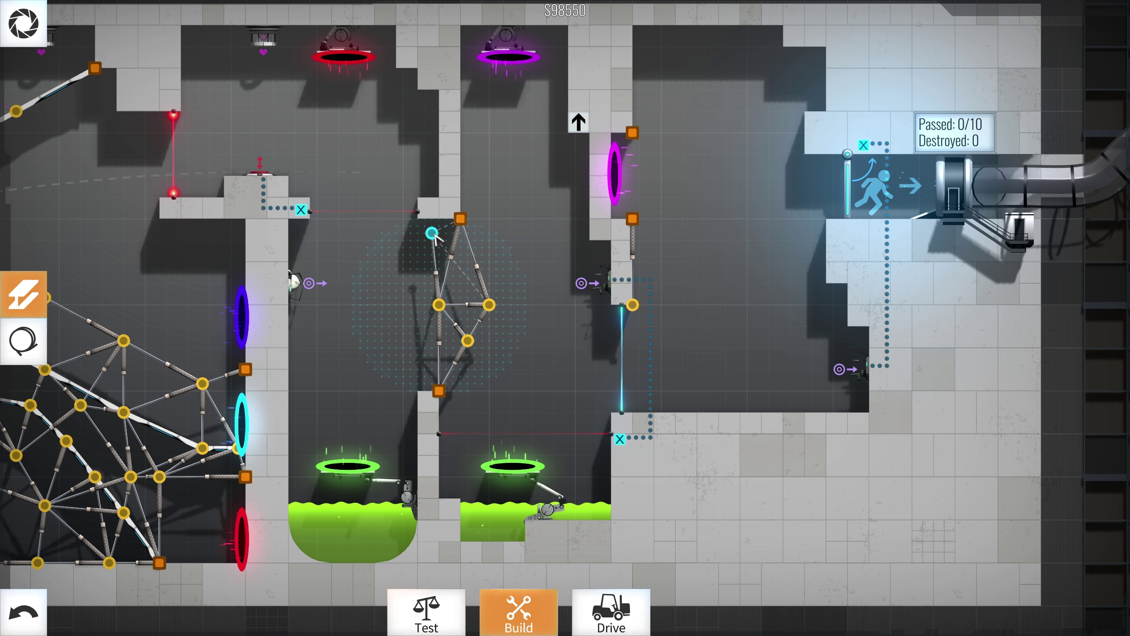
right_click(431, 234)
right_click(424, 291)
right_click(433, 336)
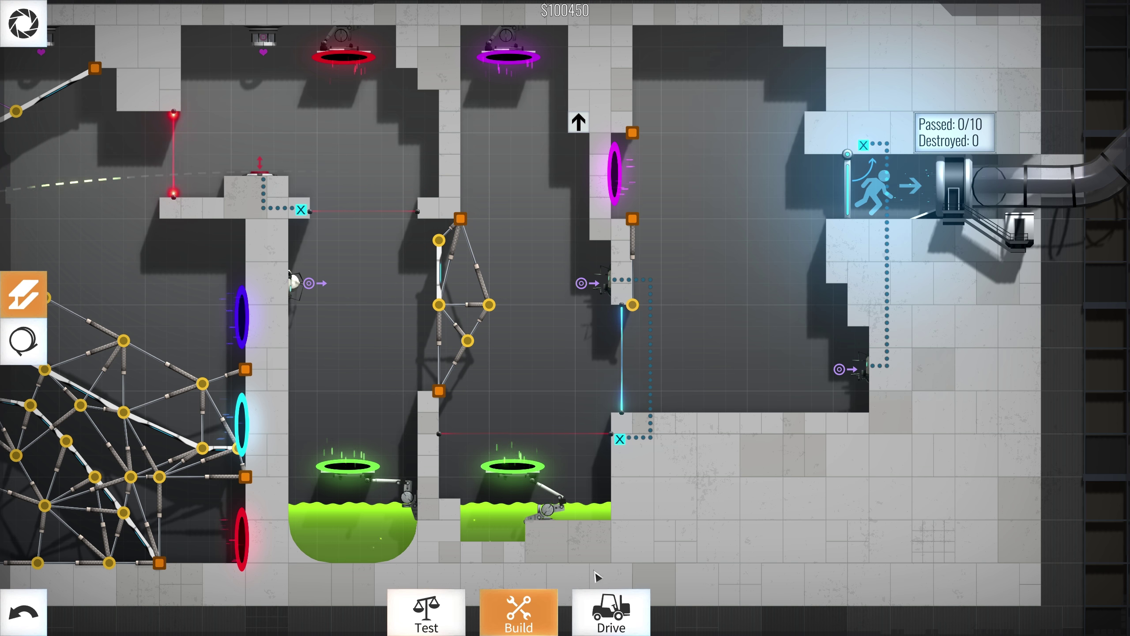
left_click_drag(608, 579, 605, 583)
left_click(611, 610)
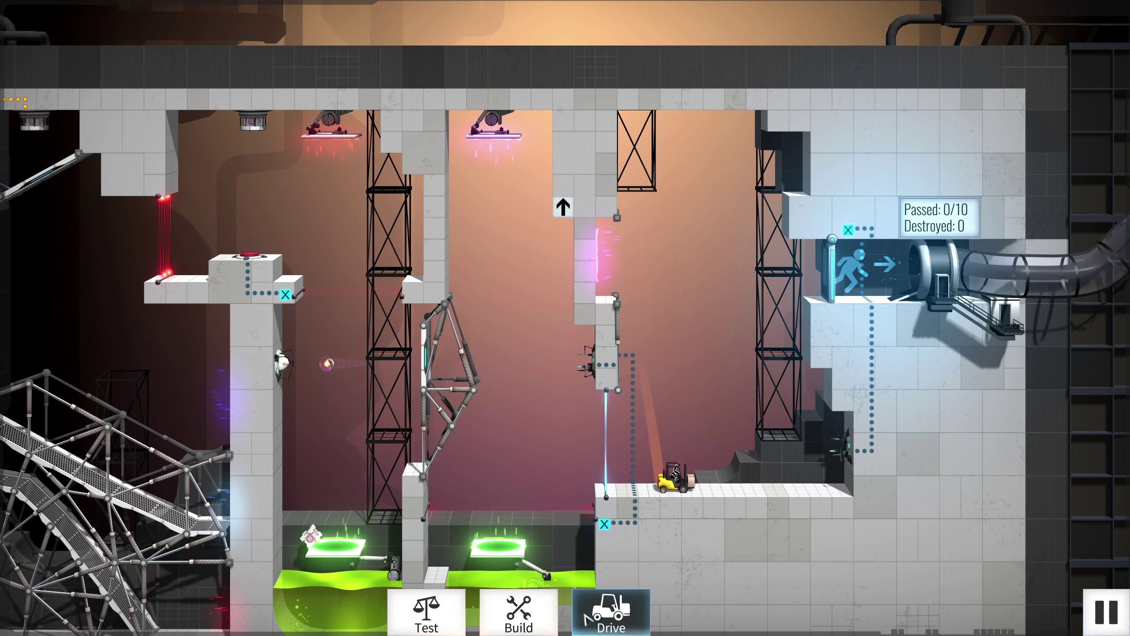
Extend a road deck from the purple-portal ledge toward the exit platform
left_click(522, 613)
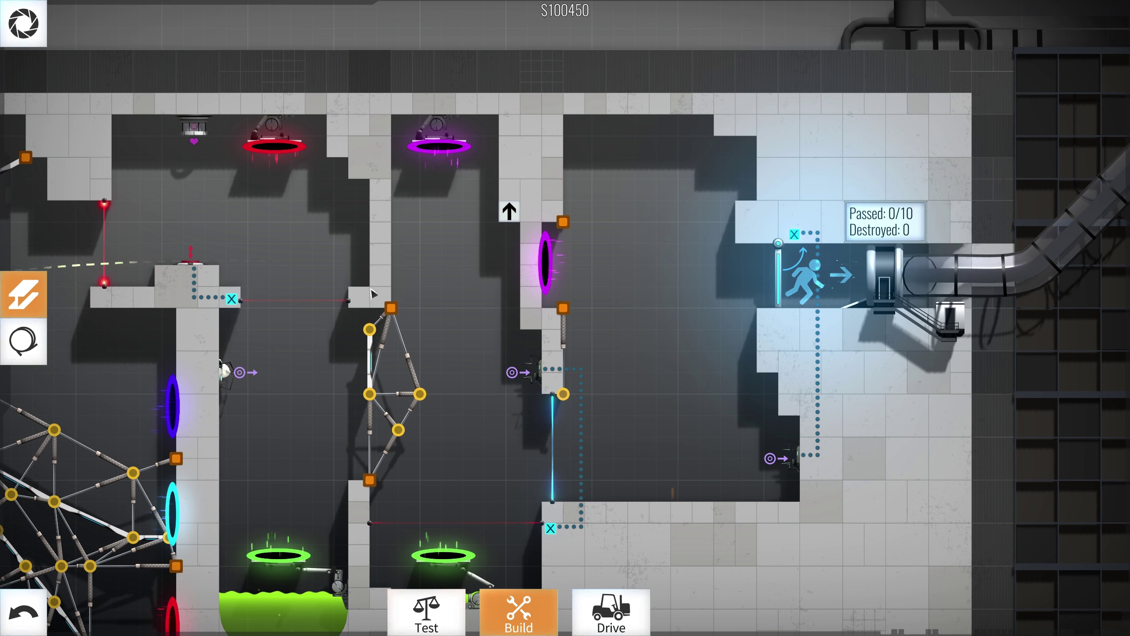
left_click_drag(563, 309, 783, 311)
scroll(750, 287, "up", 1)
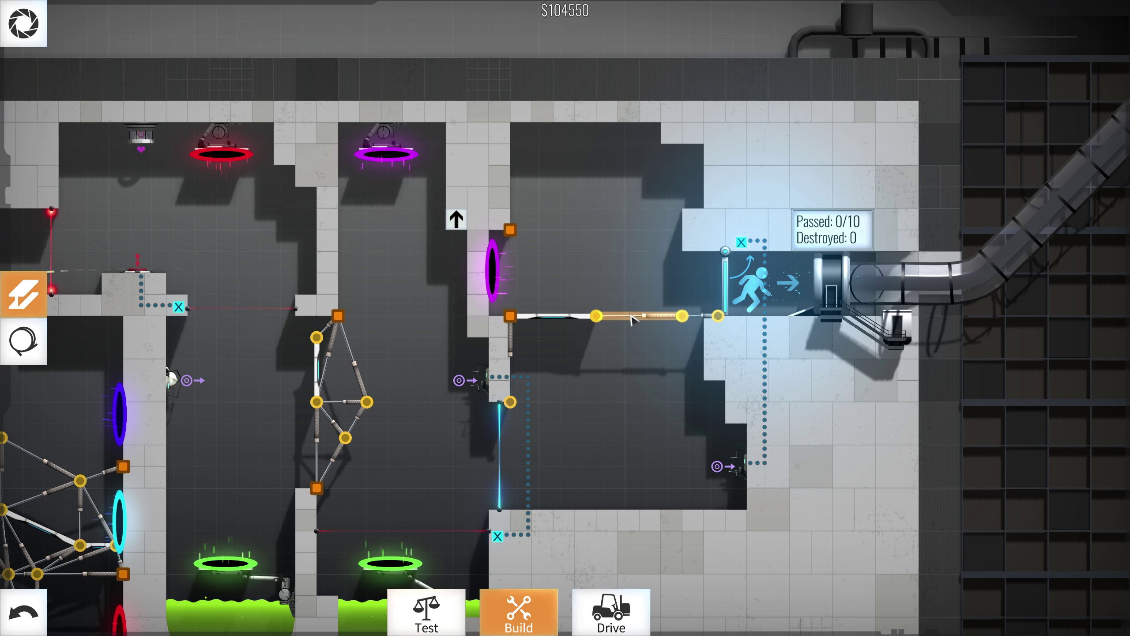
left_click_drag(442, 316, 641, 316)
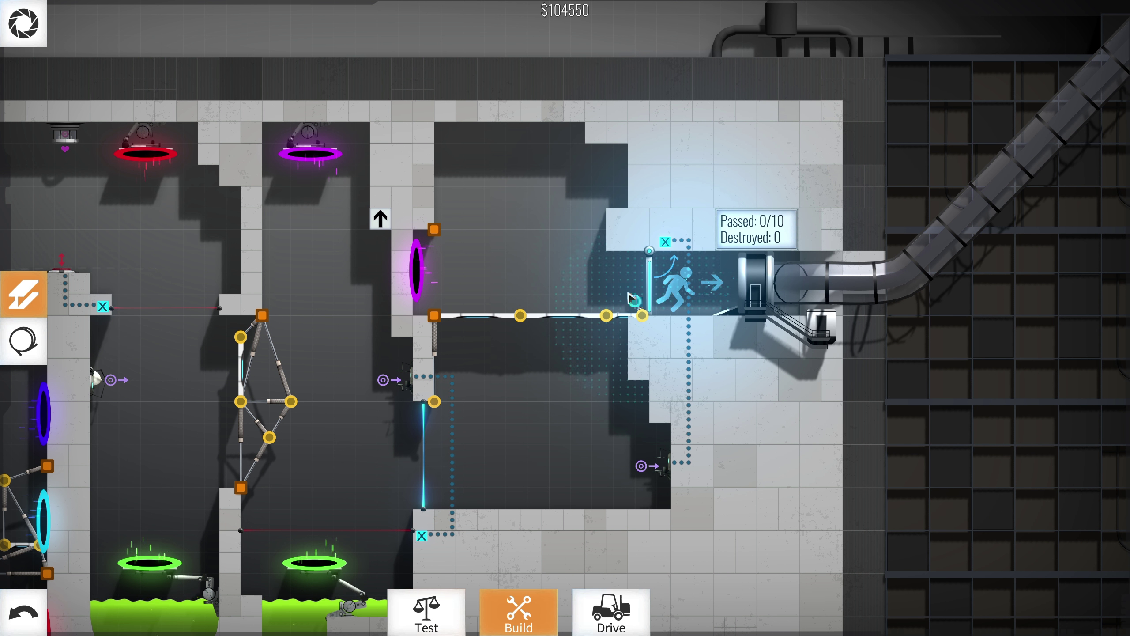
left_click_drag(621, 287, 613, 253)
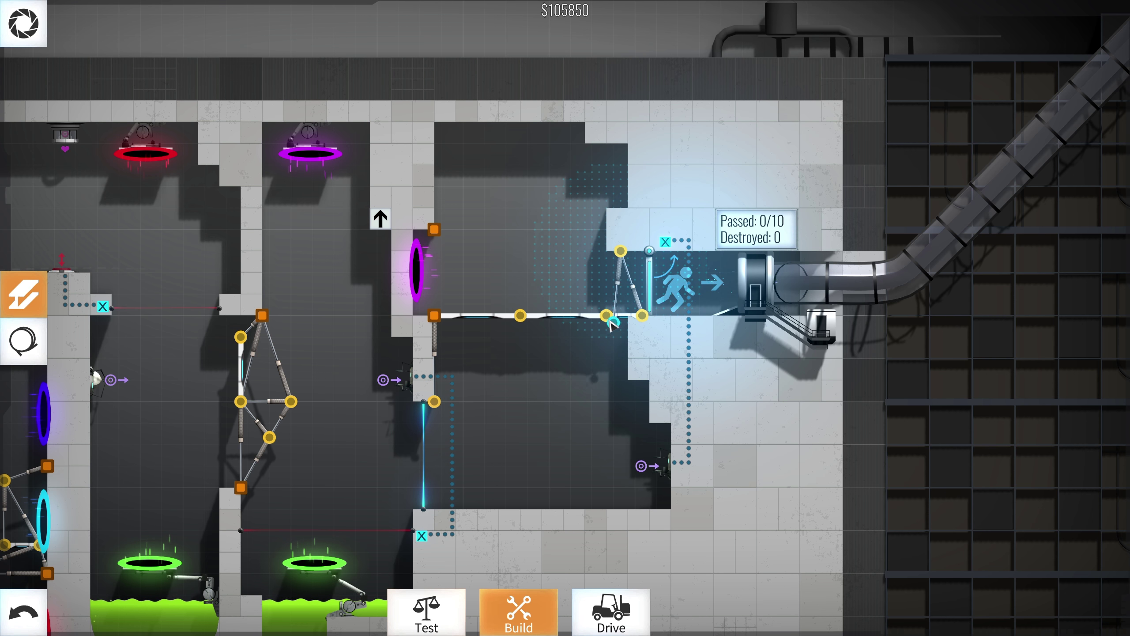
right_click(610, 323)
Add a top chord with diagonal bracing over the deck, then start trimming the middle truss
left_click_drag(580, 257, 434, 265)
right_click(459, 282)
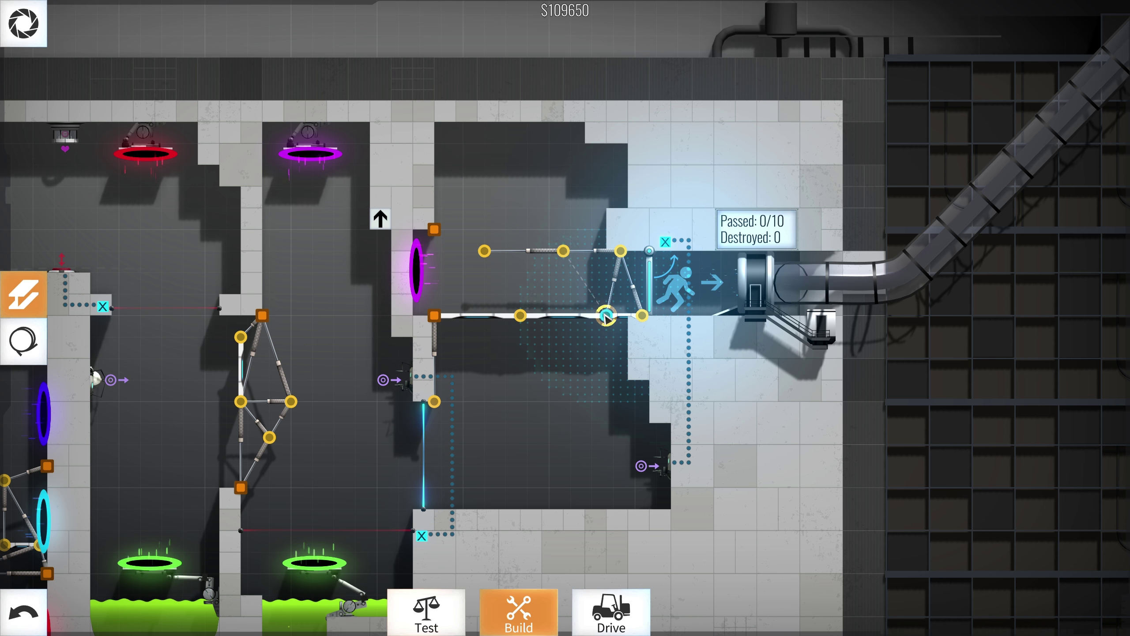
left_click(562, 252)
left_click(521, 314)
left_click(486, 252)
left_click(434, 315)
left_click_drag(433, 316, 434, 362)
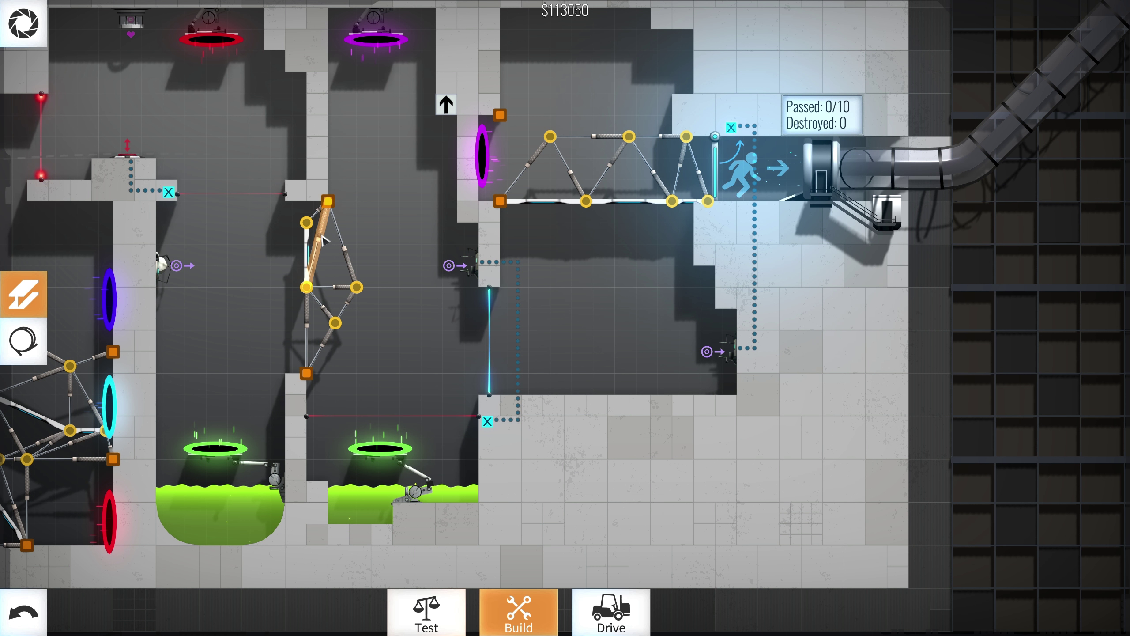
left_click(306, 223)
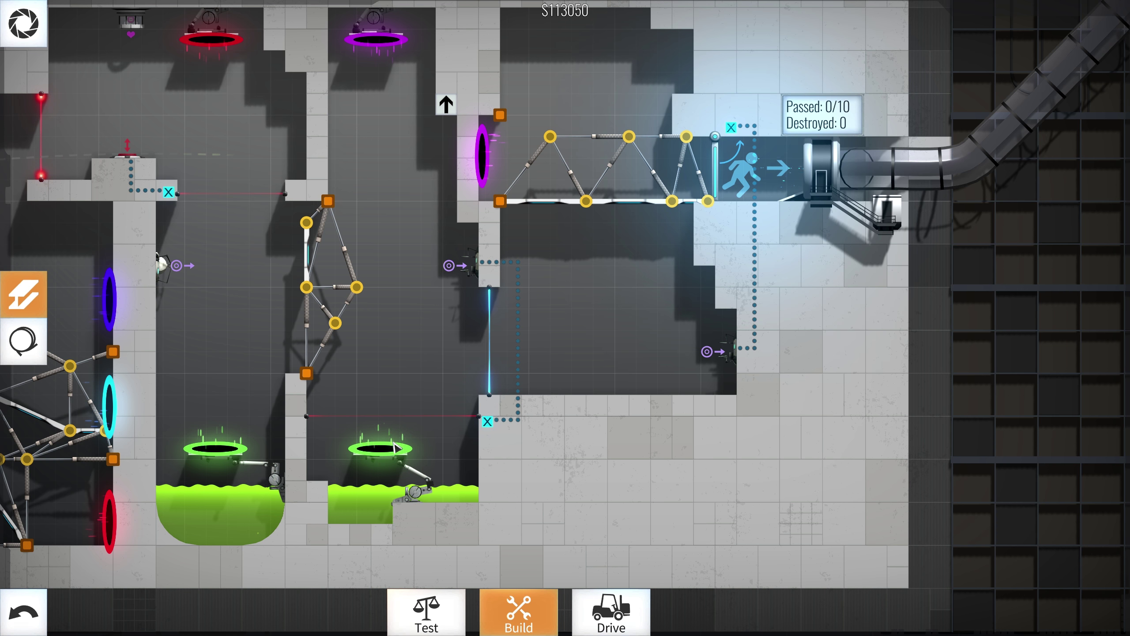
right_click(357, 287)
Delete and nudge middle-truss joints so struts run straight, then run a load test
right_click(336, 323)
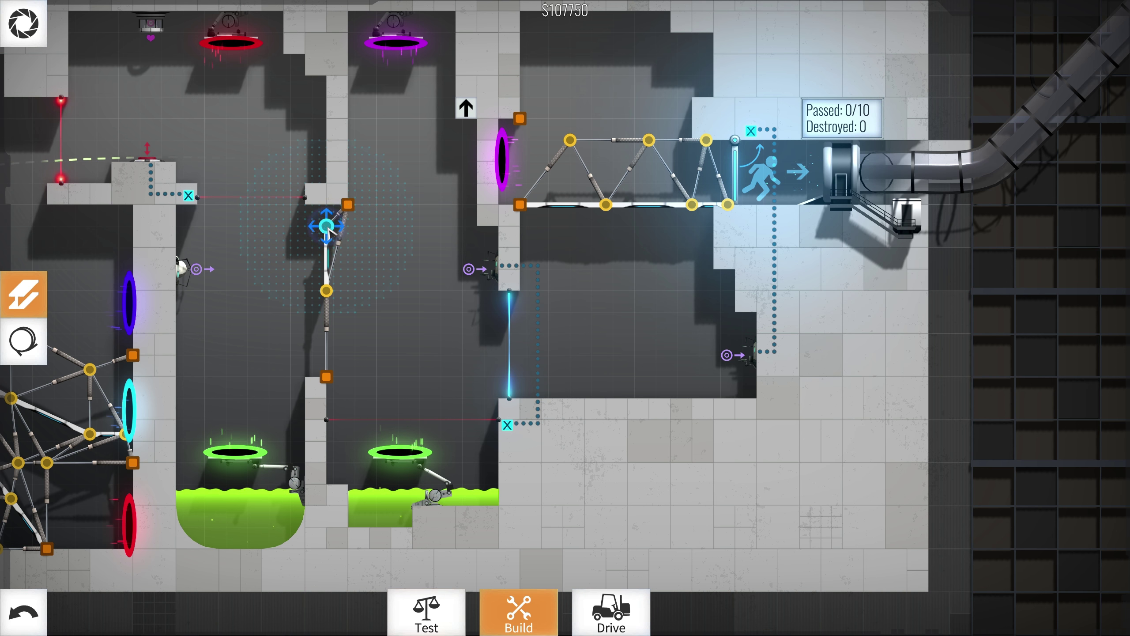
right_click(325, 227)
left_click_drag(364, 241, 350, 256)
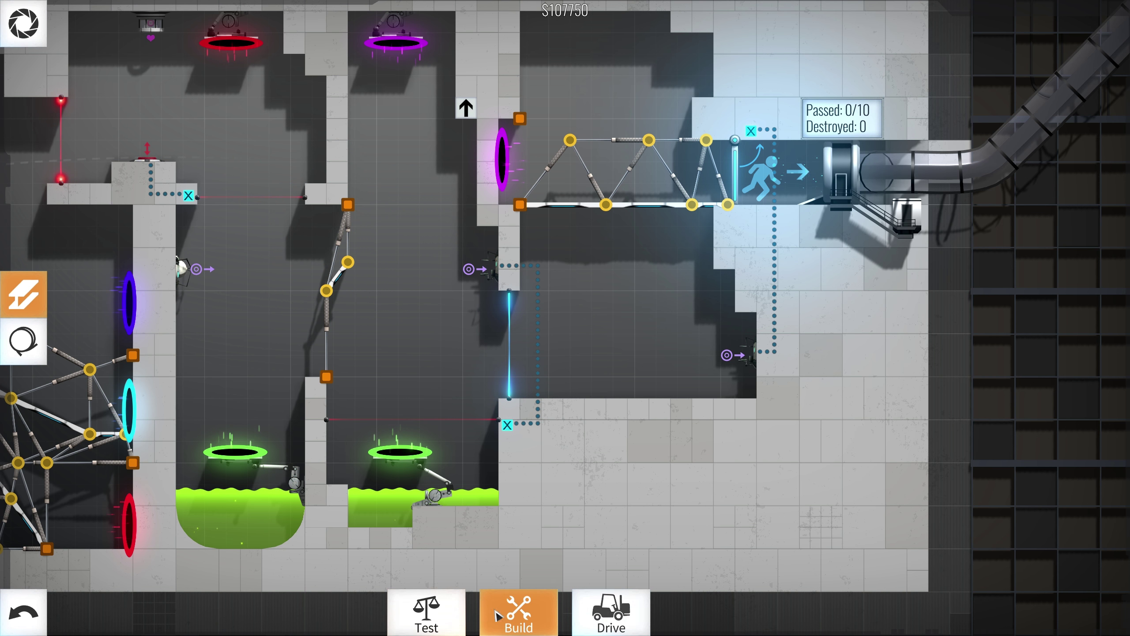
left_click(427, 612)
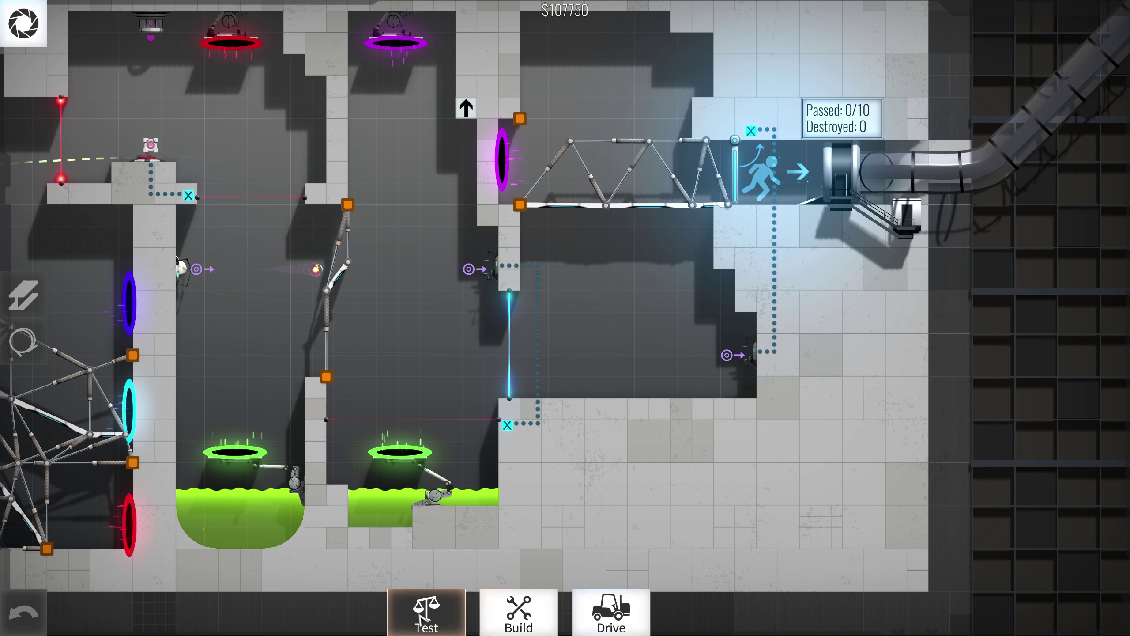
Rebuild the middle structure as a narrow column anchored to the lower wall
left_click(531, 630)
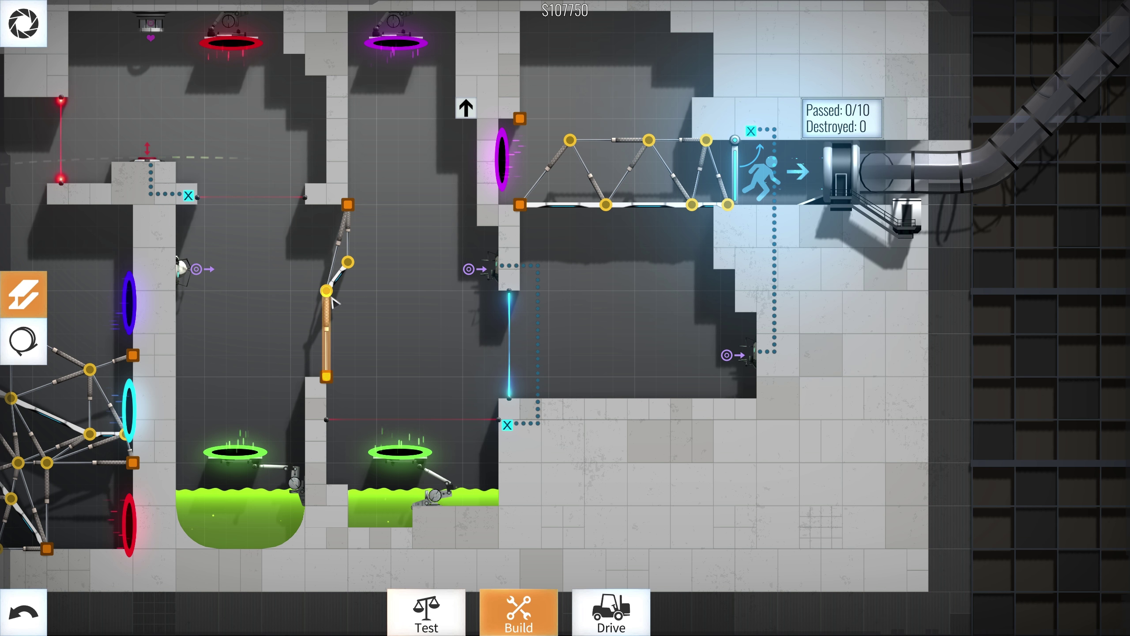
left_click(327, 274)
left_click(348, 274)
left_click(328, 276)
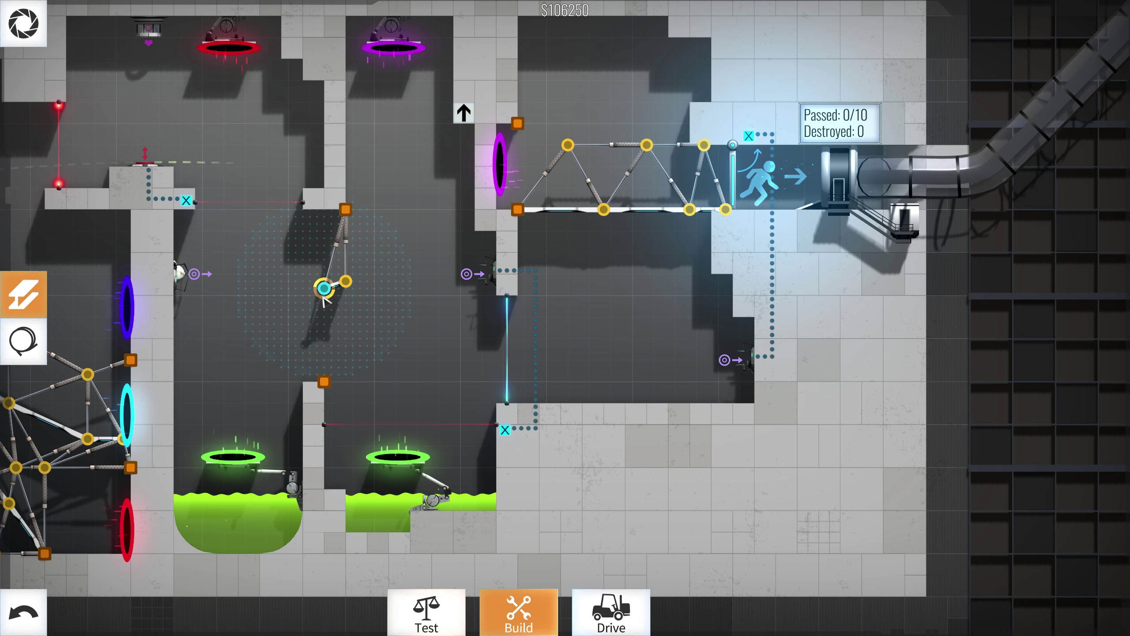
left_click(324, 342)
left_click(324, 383)
left_click(346, 283)
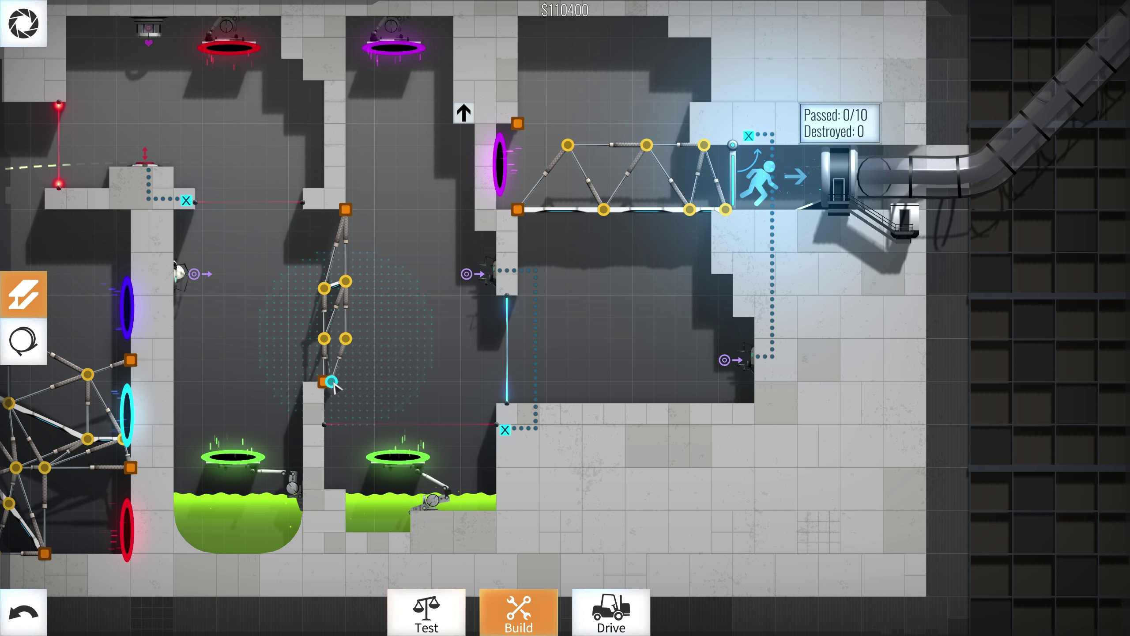
left_click(331, 381)
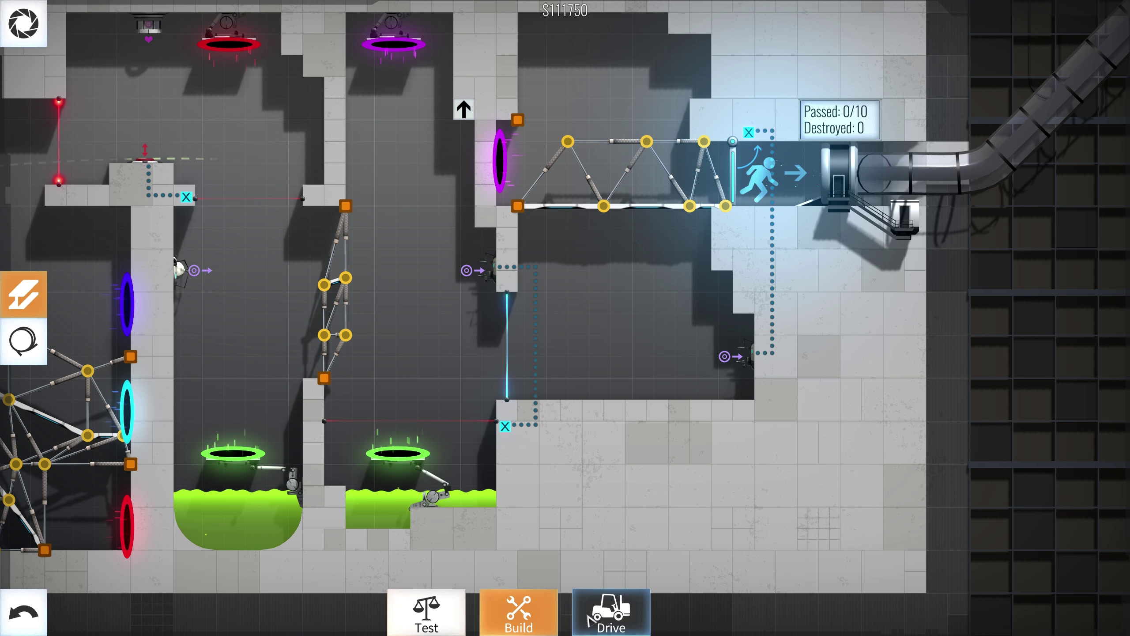
Test the column, nudge one joint slightly right, and start the forklift drive
left_click(426, 612)
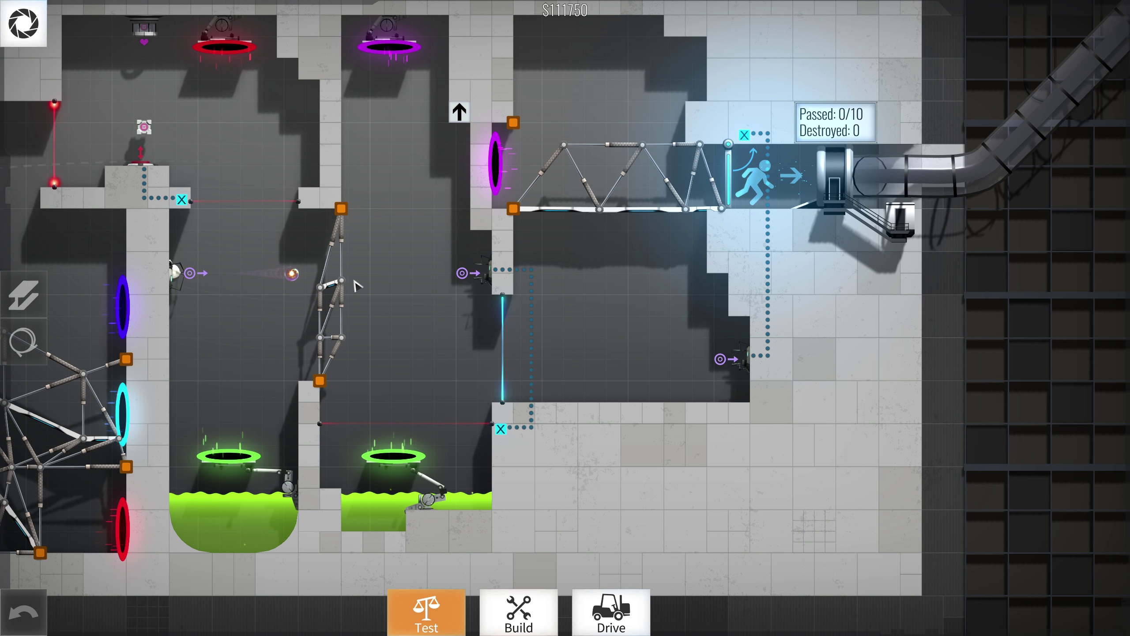
key("space")
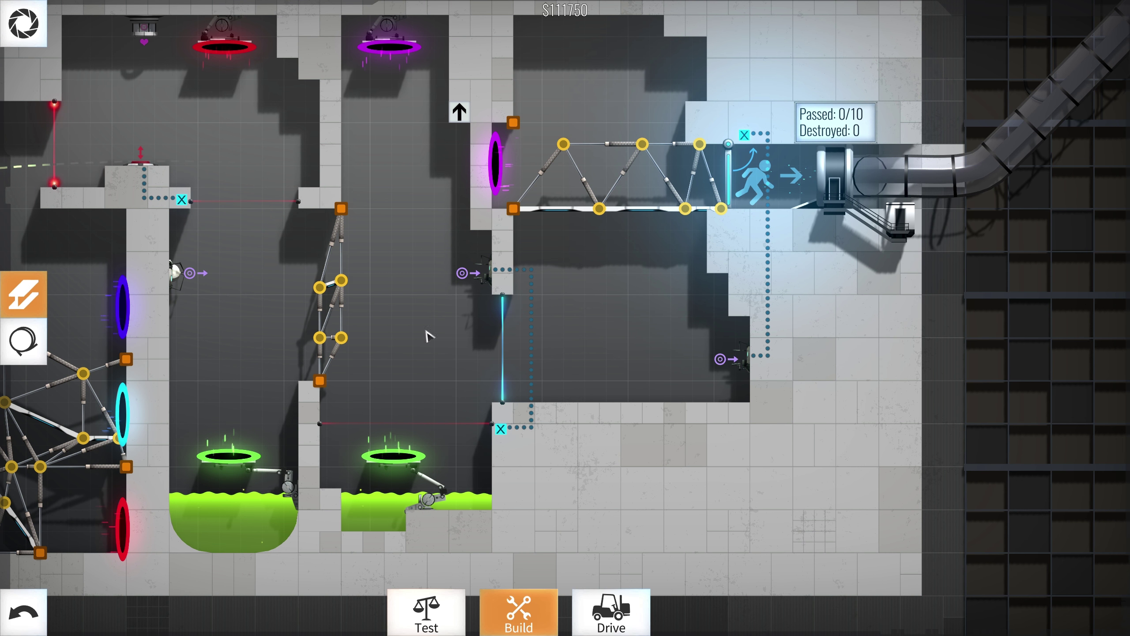
left_click_drag(341, 281, 348, 281)
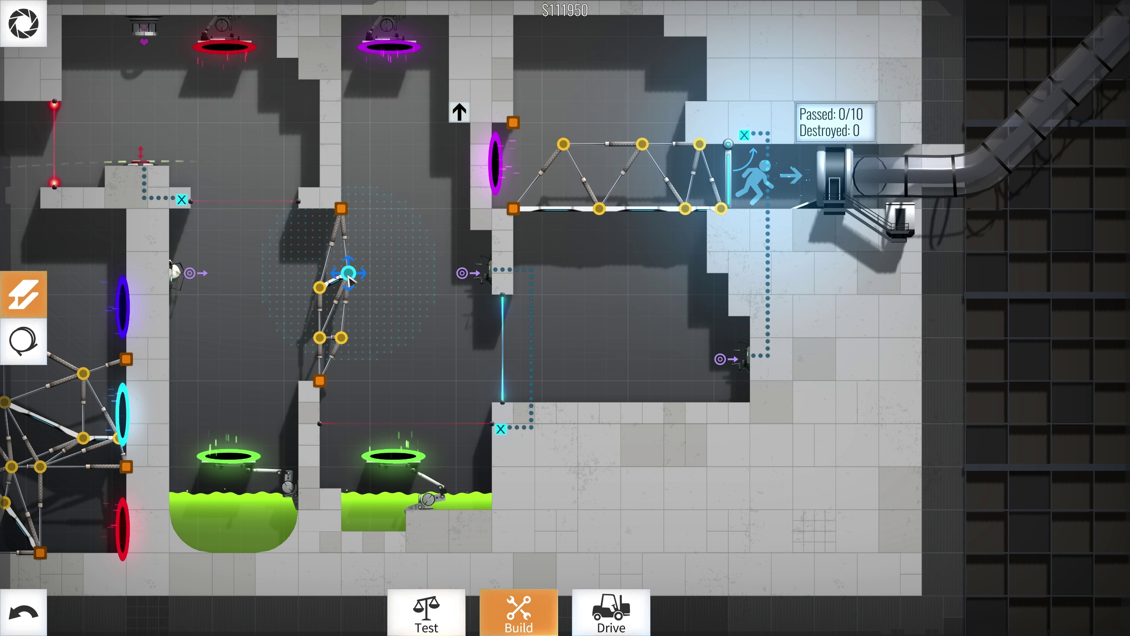
key("Return")
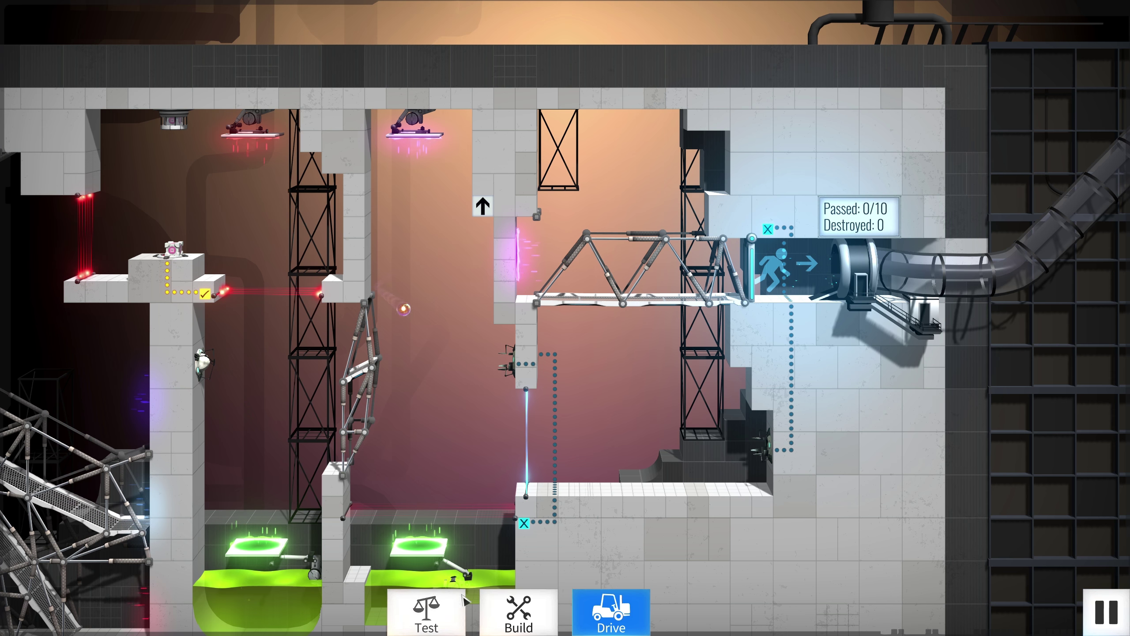
Draw an angled beam by the purple portal and remove the flat strut at the ramp top
left_click(530, 616)
left_click_drag(364, 303, 450, 303)
mouse_move(487, 267)
left_mouse_down()
mouse_move(475, 217)
mouse_move(487, 247)
mouse_move(451, 304)
left_mouse_up()
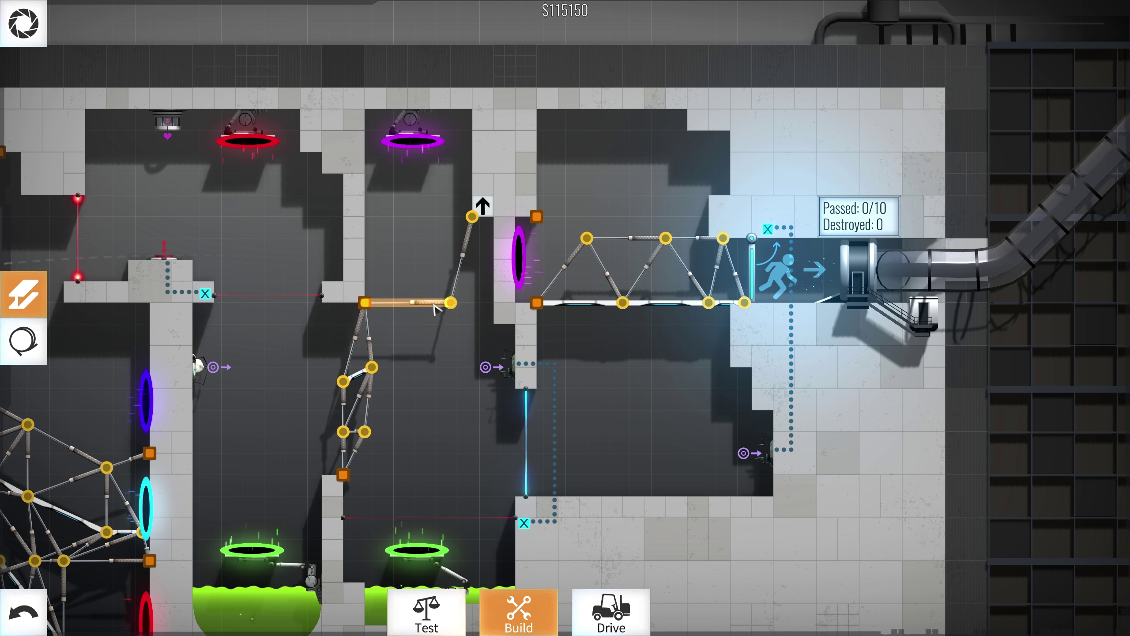
double_click(411, 308)
left_click_drag(451, 303, 460, 287)
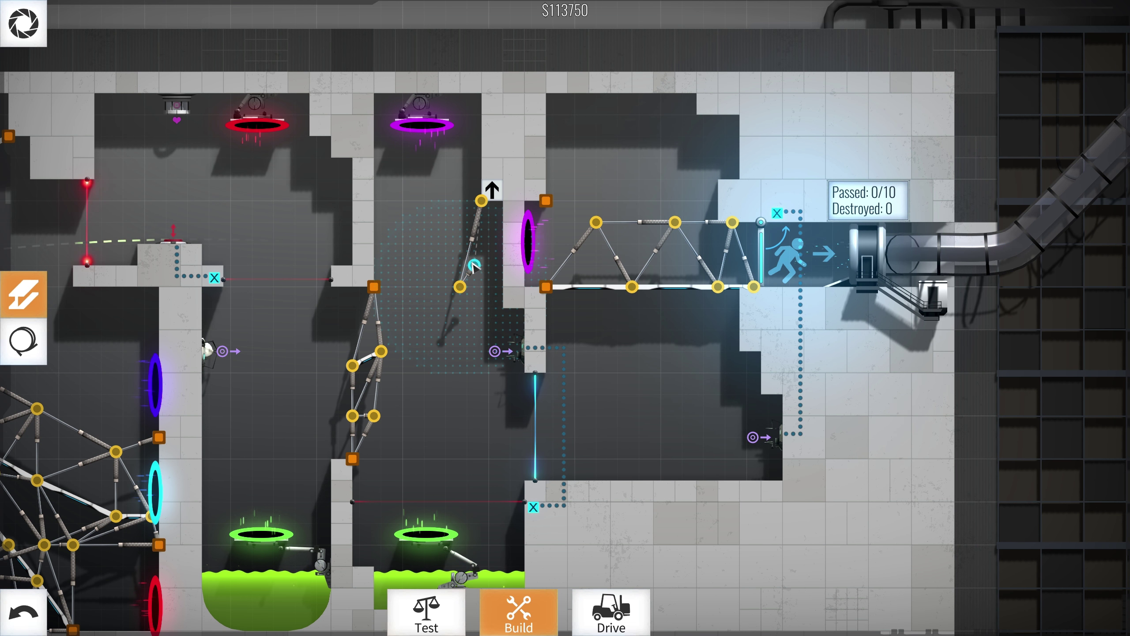
double_click(474, 267)
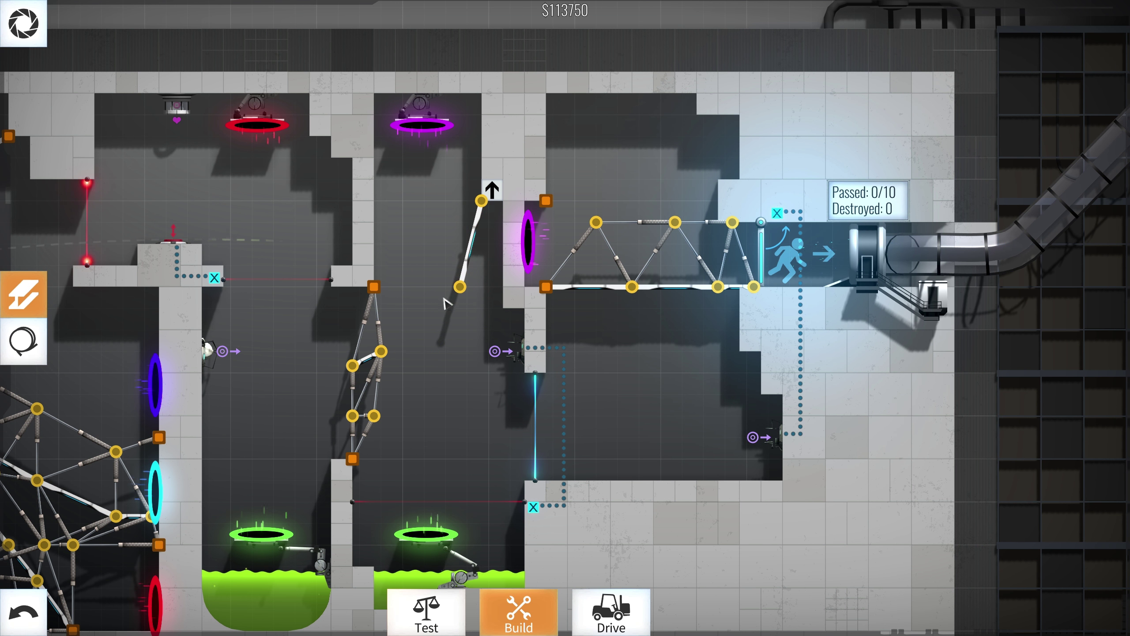
Brace the ramp's top joint up to the arrow ledge and run the convoy
left_click_drag(381, 351, 424, 316)
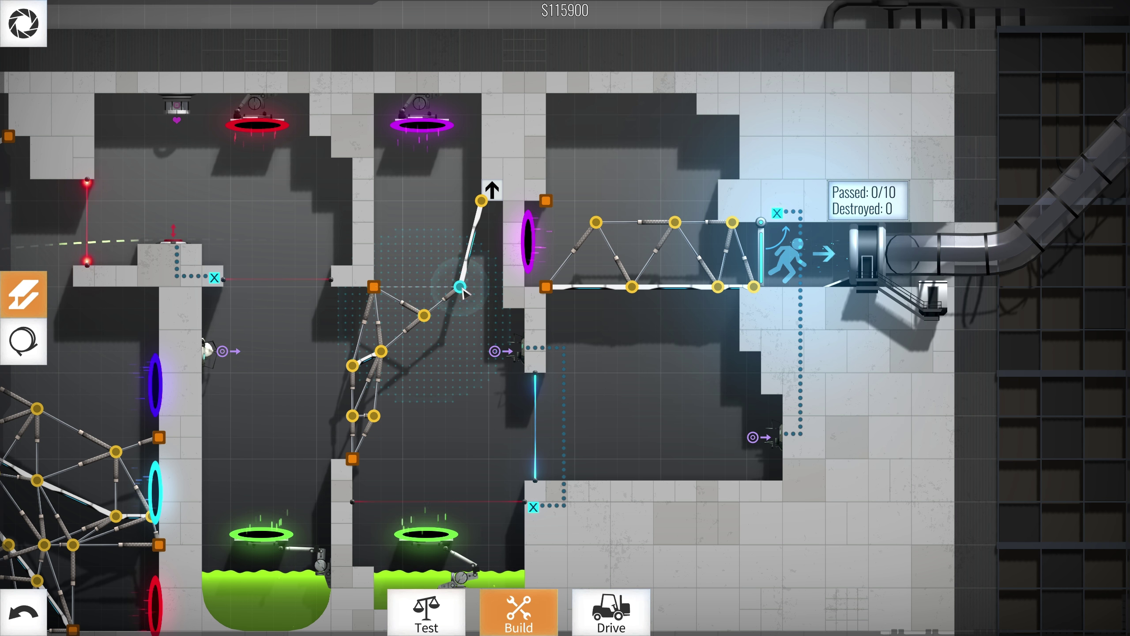
mouse_move(372, 286)
left_mouse_down()
mouse_move(446, 228)
mouse_move(467, 228)
mouse_move(503, 288)
left_mouse_up()
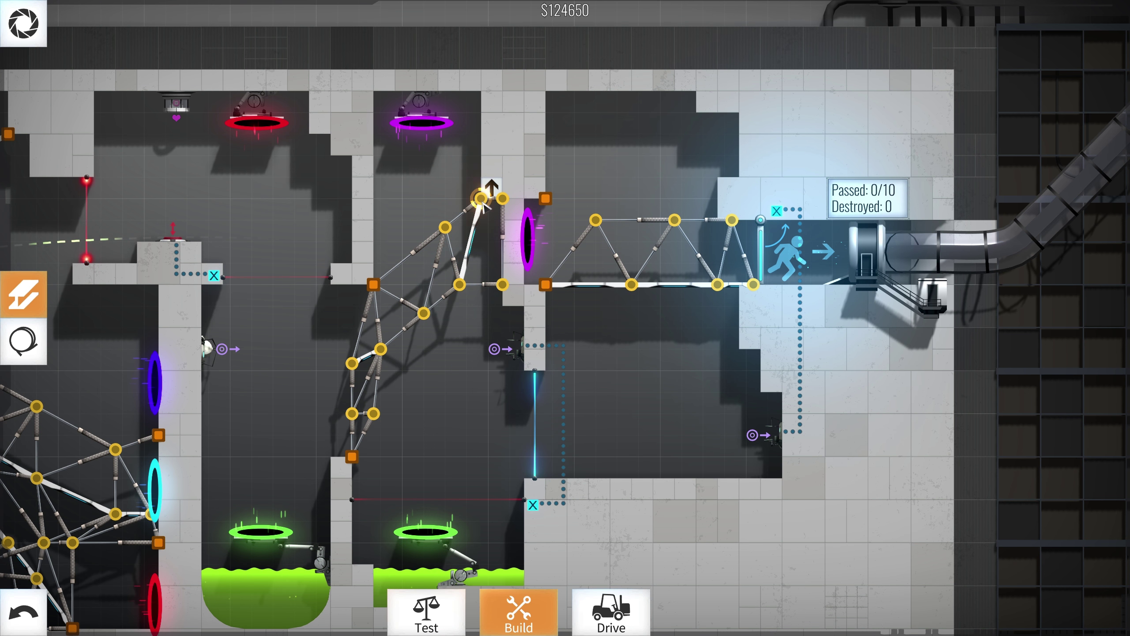
mouse_move(493, 202)
left_mouse_down()
mouse_move(460, 286)
mouse_move(503, 287)
left_mouse_up()
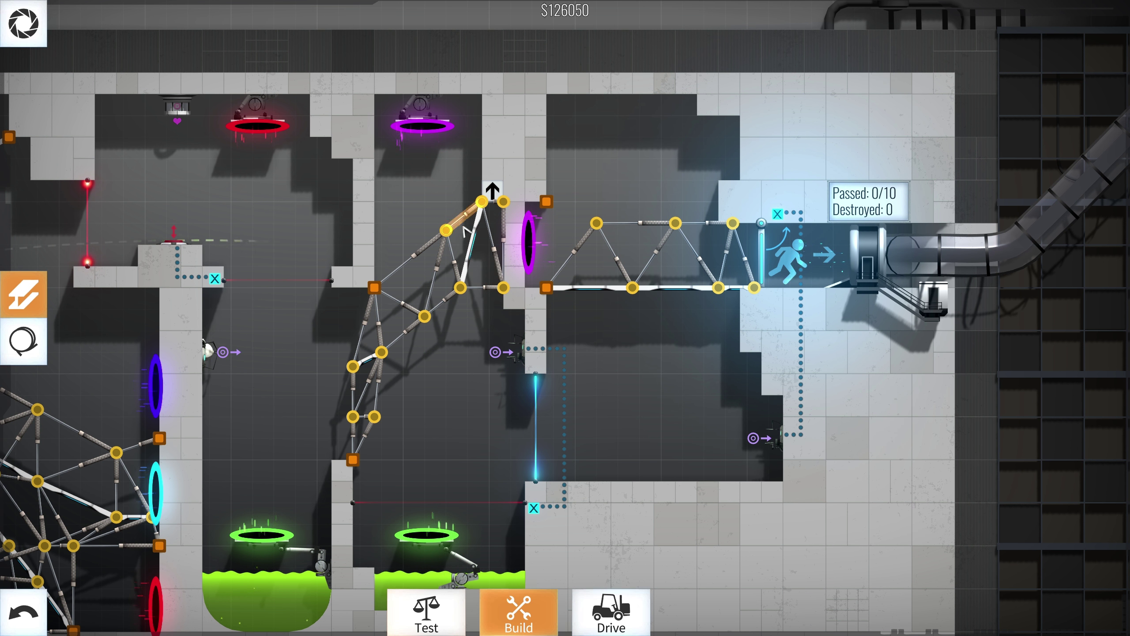
left_click(612, 613)
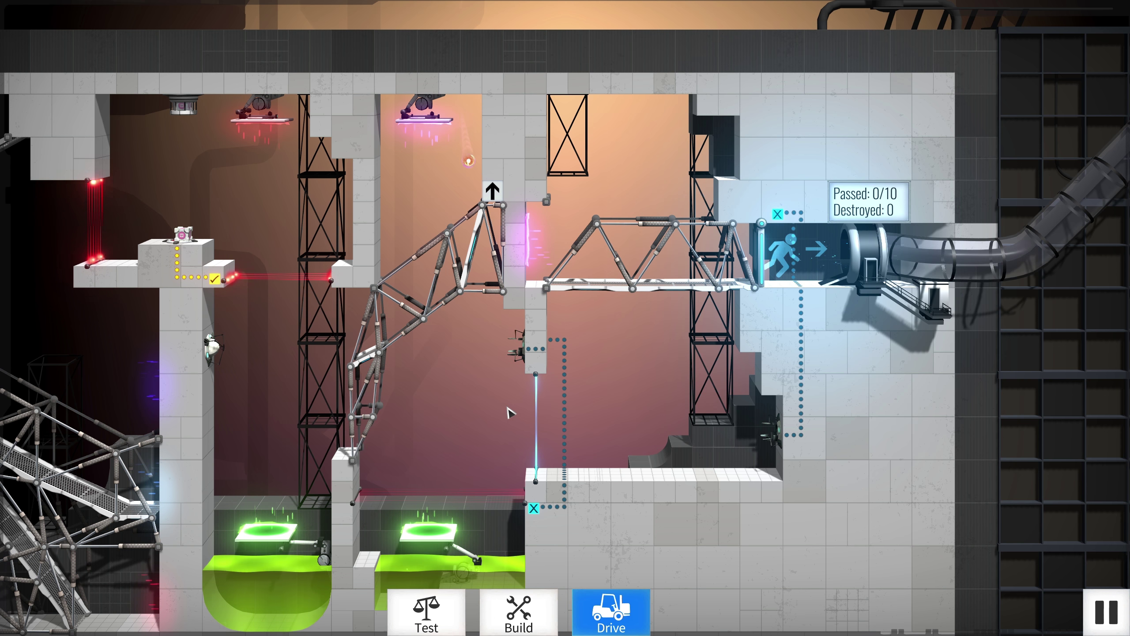
Reposition the joint beside the arrow ledge, raising it and nudging it down-right
left_click(522, 613)
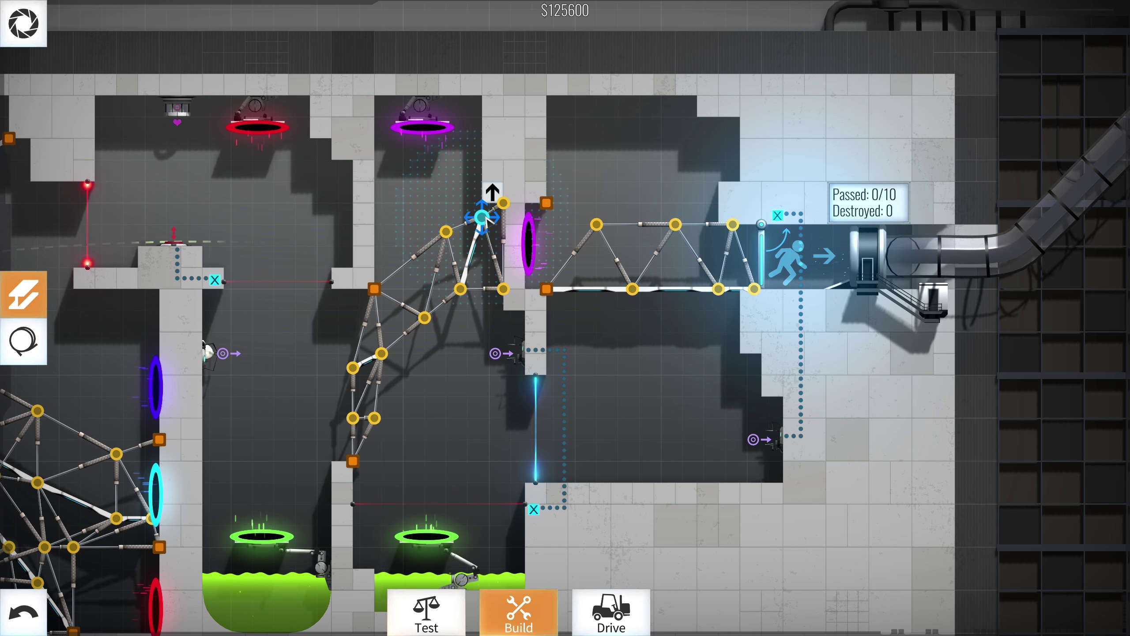
left_click_drag(461, 290, 469, 270)
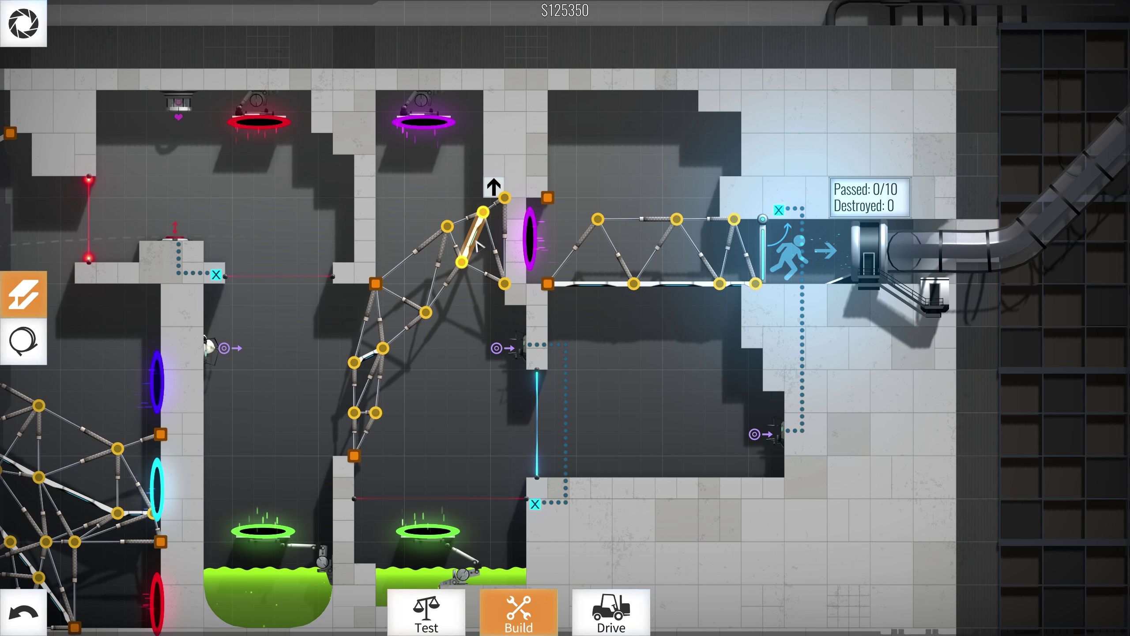
left_click_drag(483, 214, 491, 234)
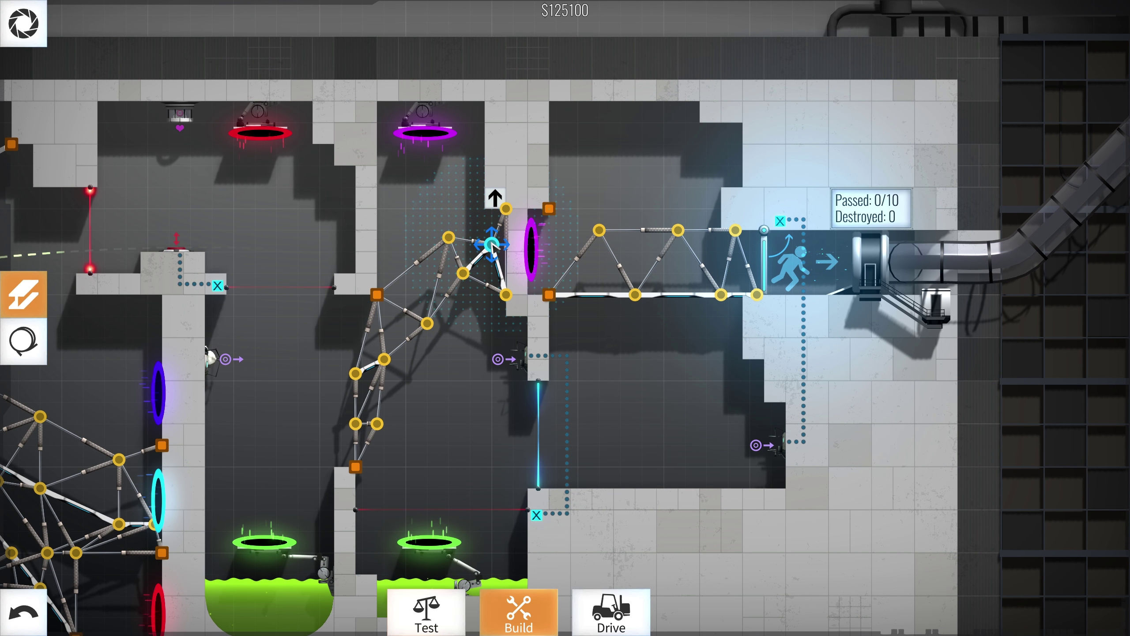
left_click_drag(464, 272, 471, 281)
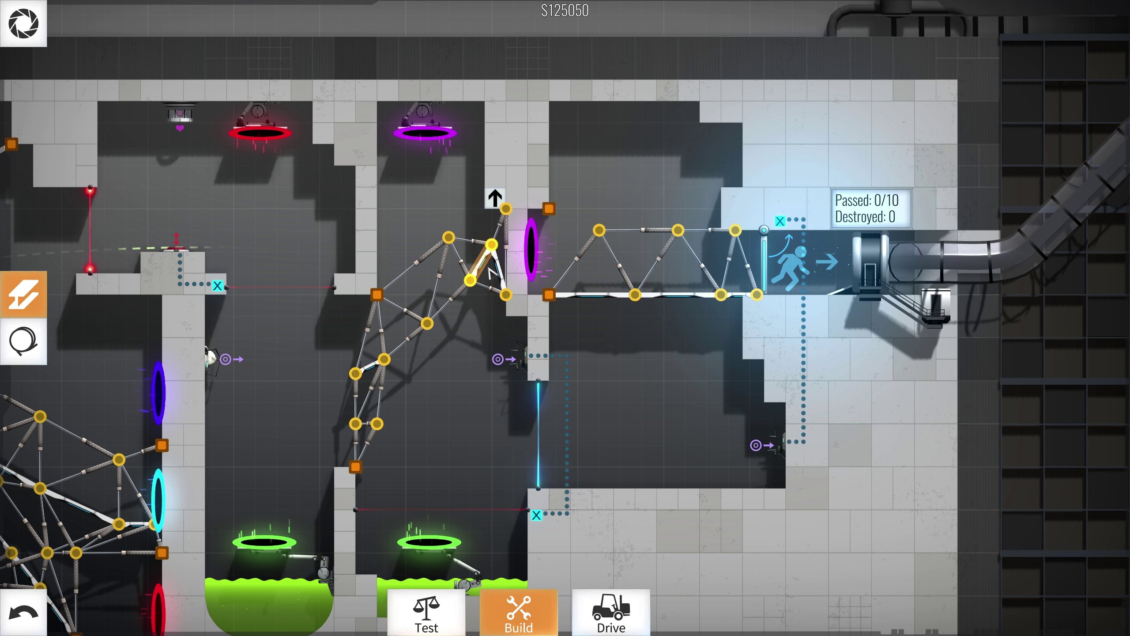
Test the convoy several times, ending back in Build mode
left_click(611, 613)
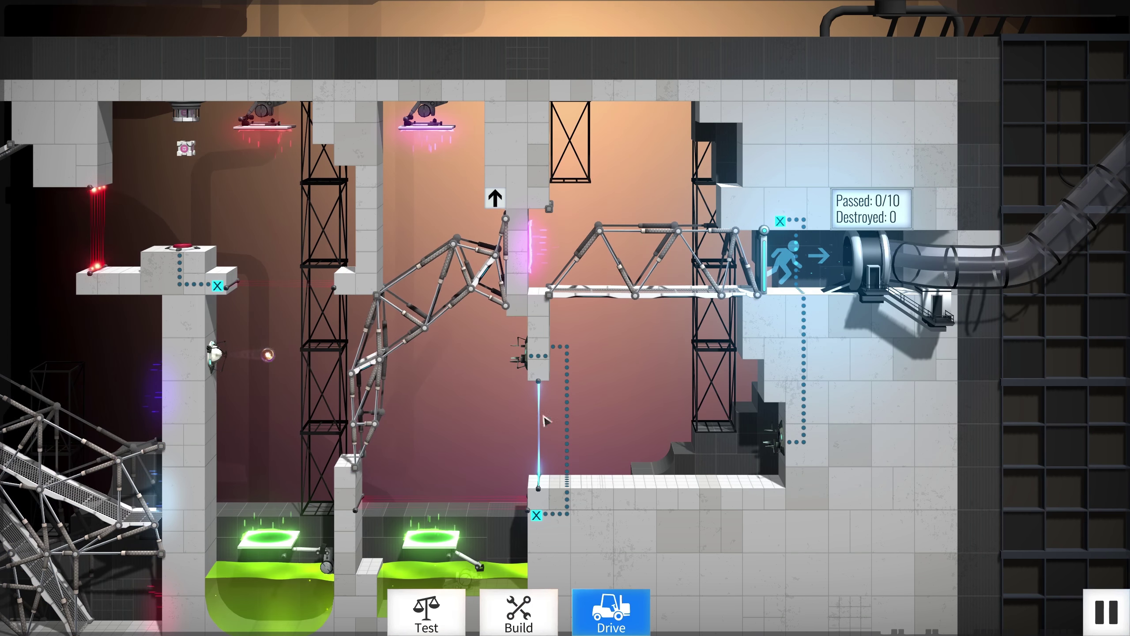
left_click(519, 613)
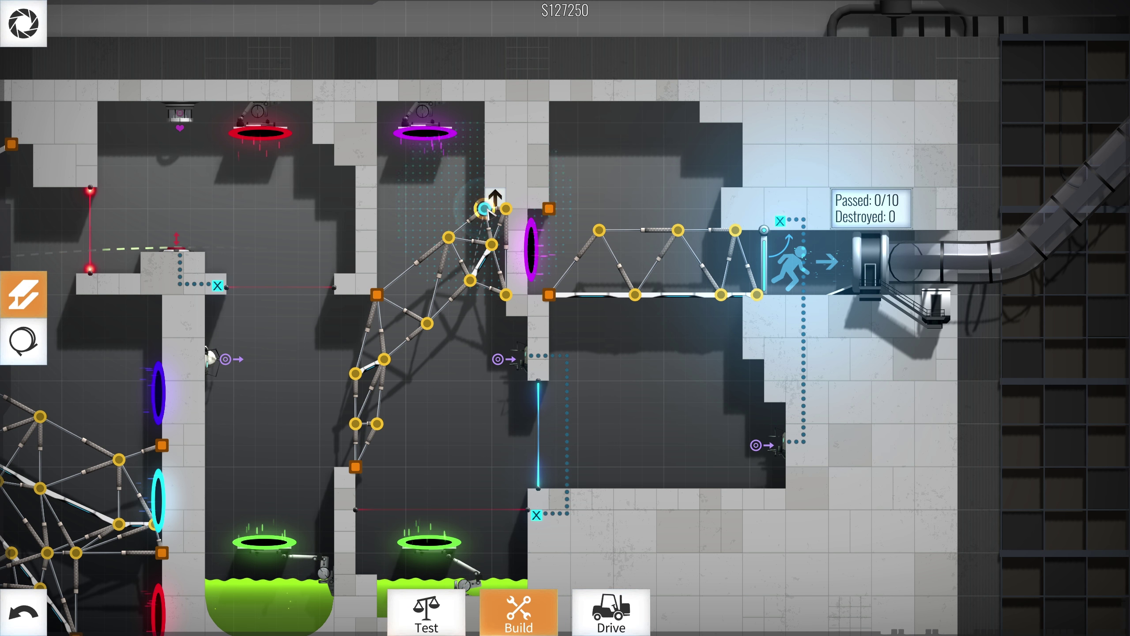
key("space")
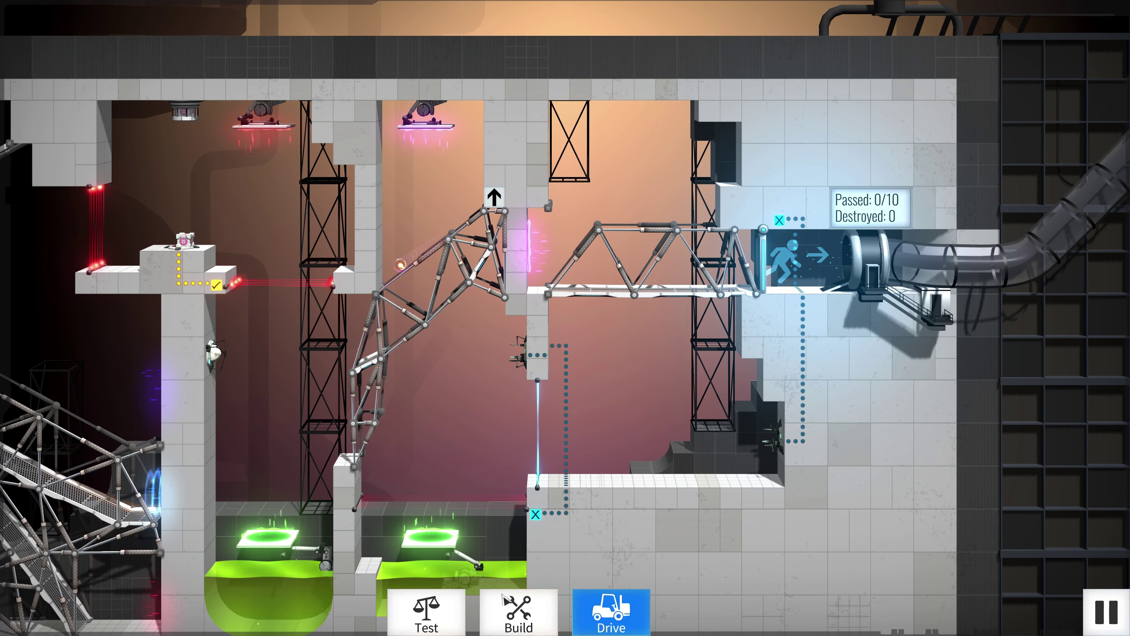
left_click(519, 609)
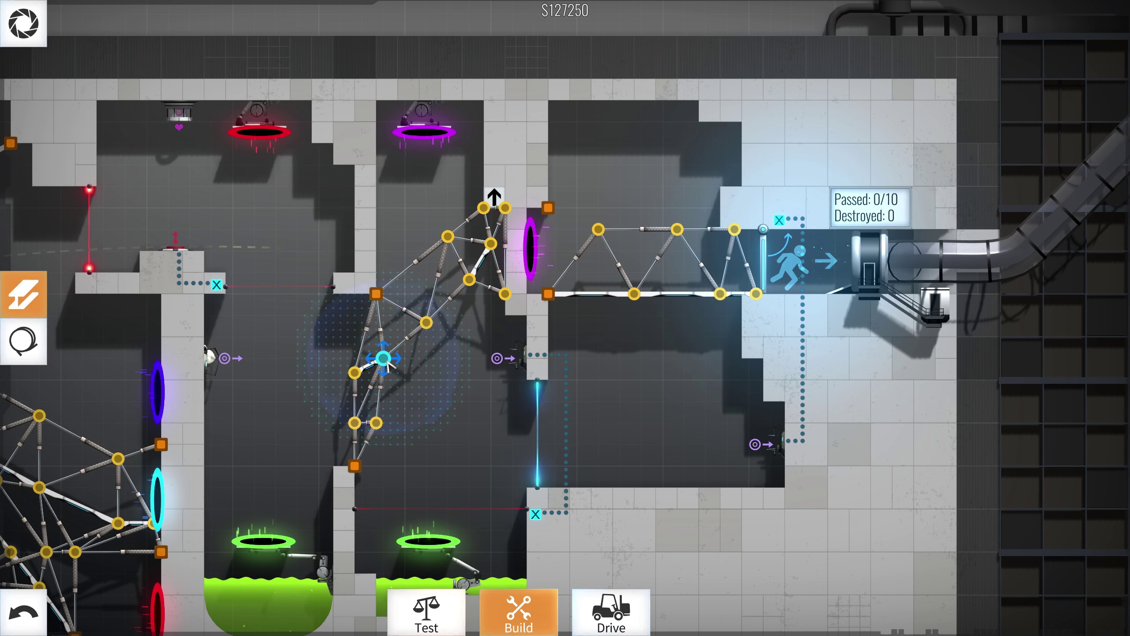
key("space")
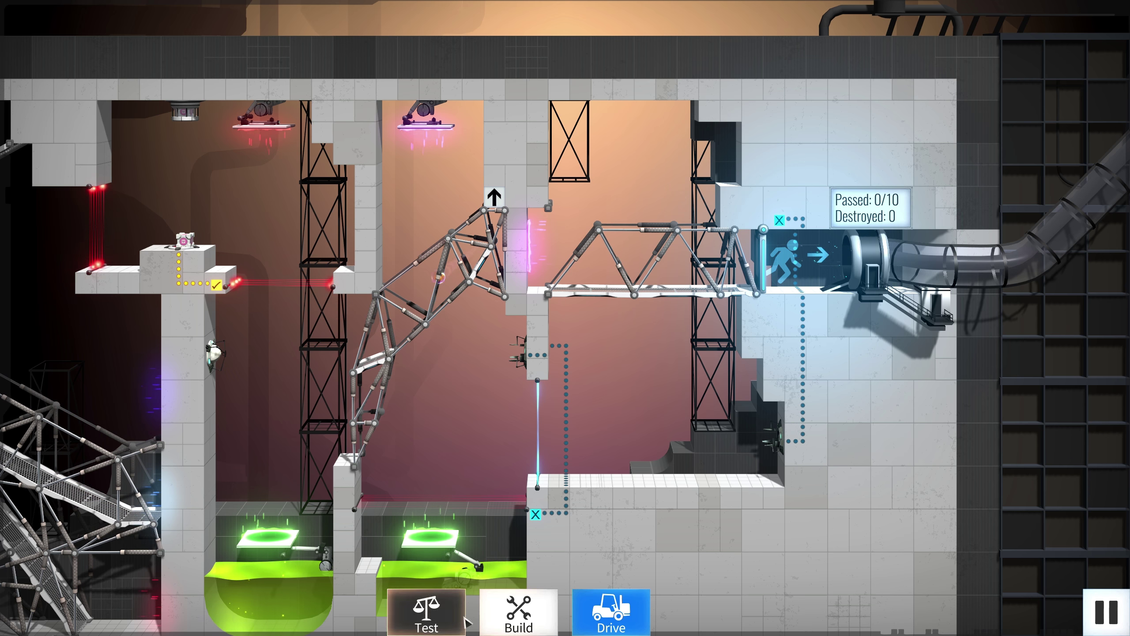
left_click(519, 612)
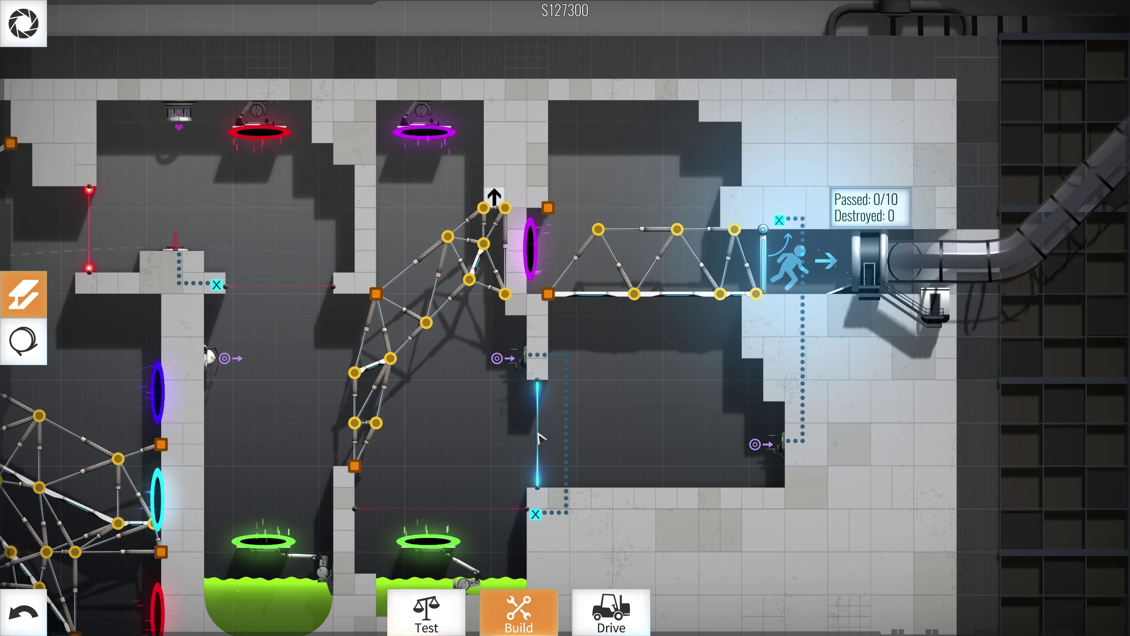
left_click(611, 612)
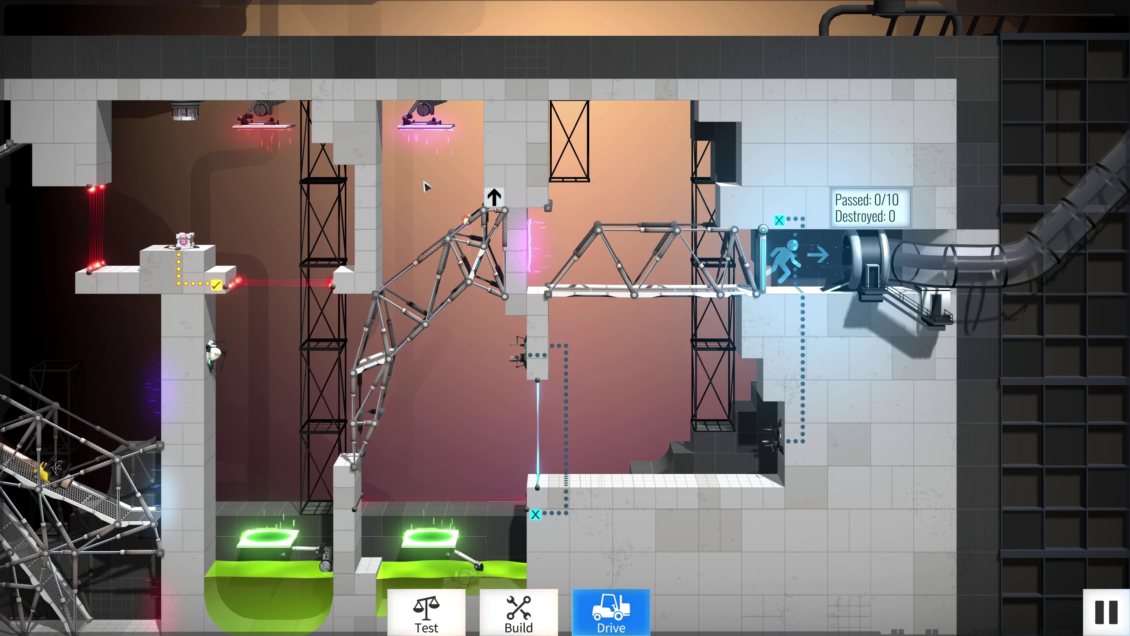
left_click(519, 612)
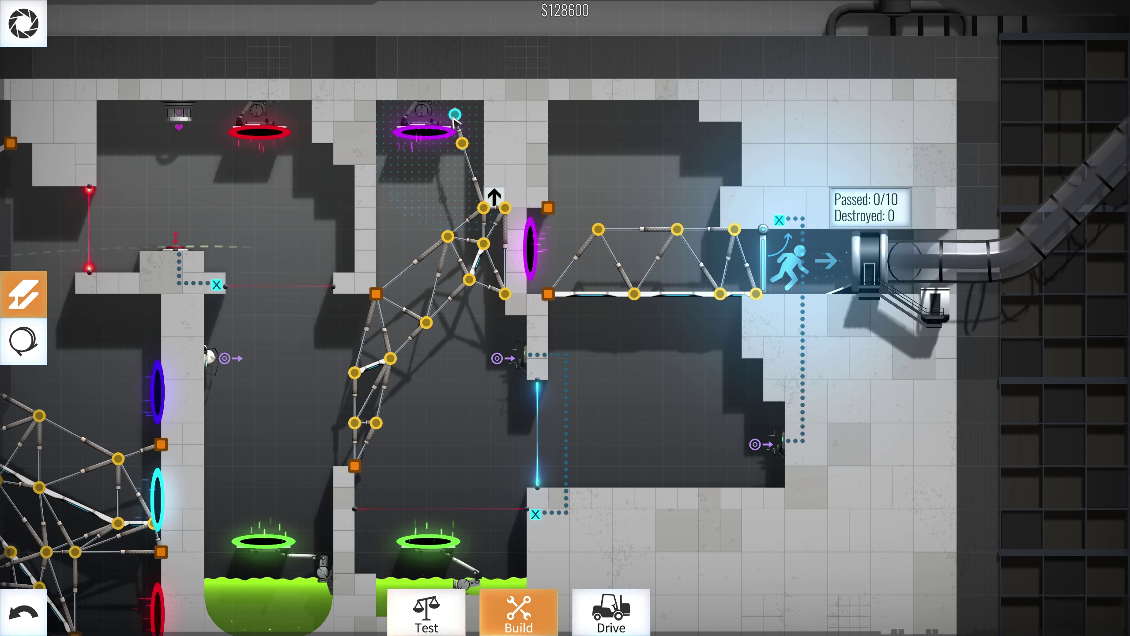
scroll(455, 115, "down", 1)
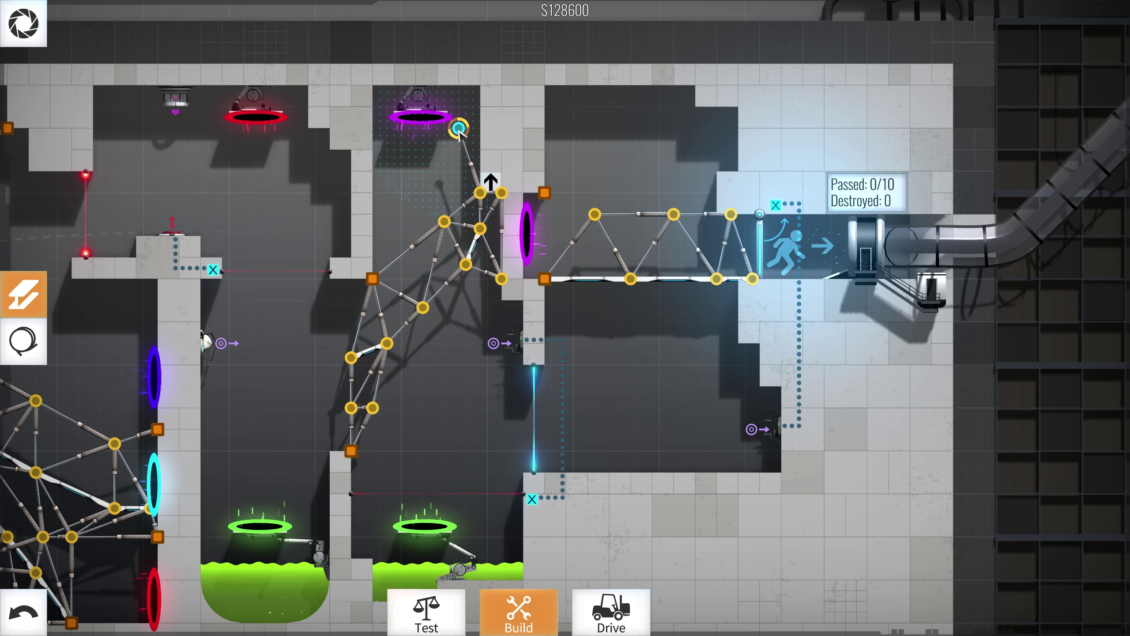
Move the top joint toward the purple ceiling portal and test the convoy twice
left_click_drag(459, 129, 452, 108)
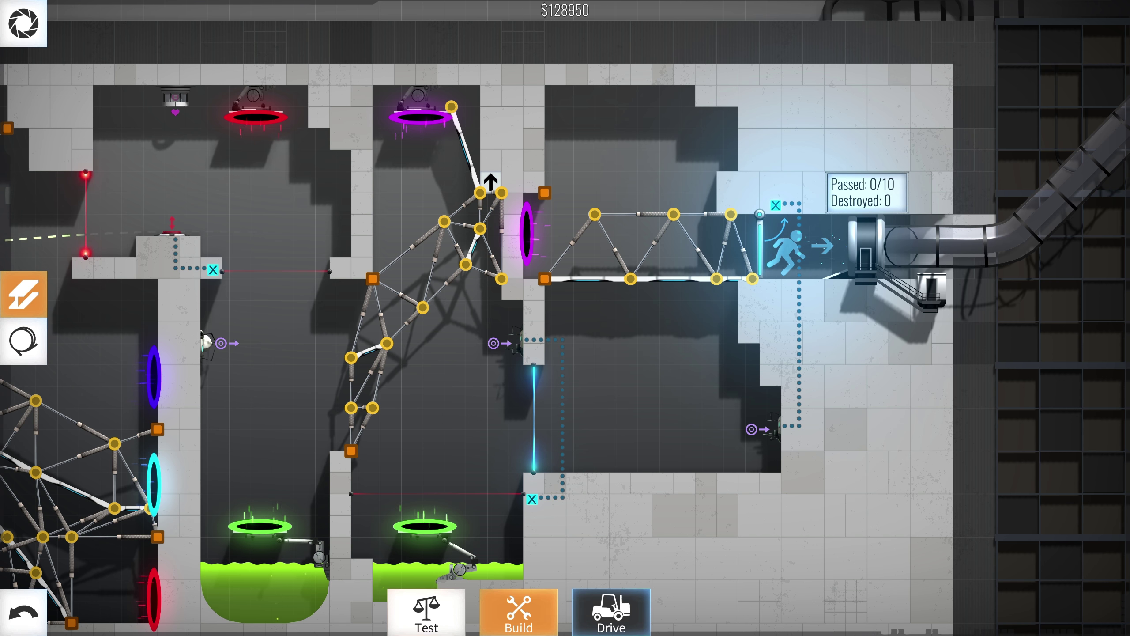
left_click(612, 611)
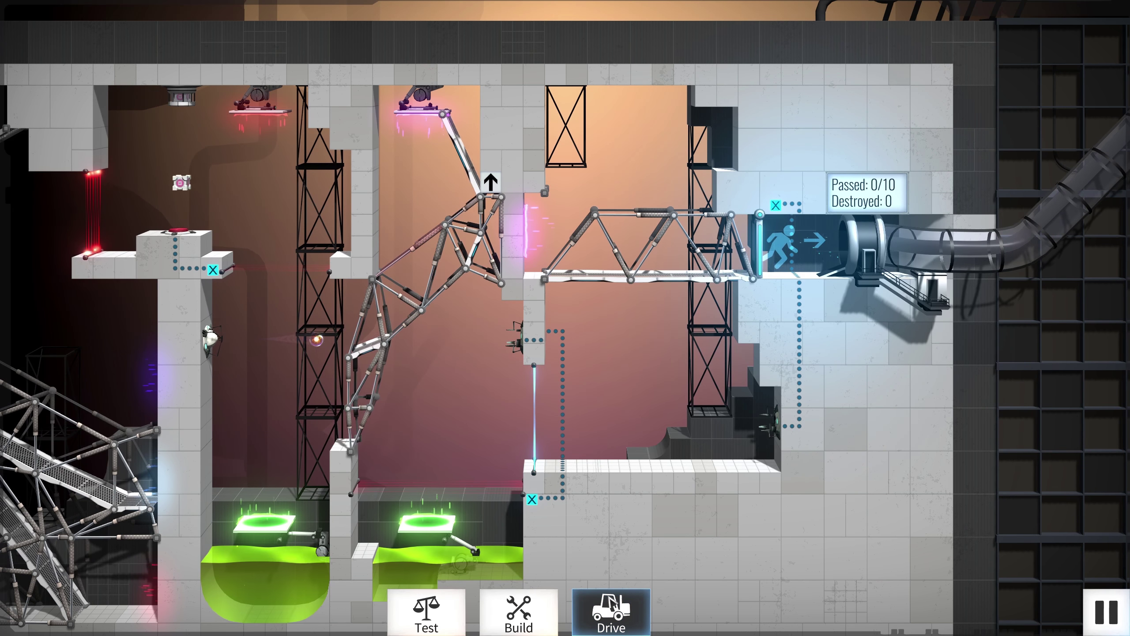
left_click(518, 612)
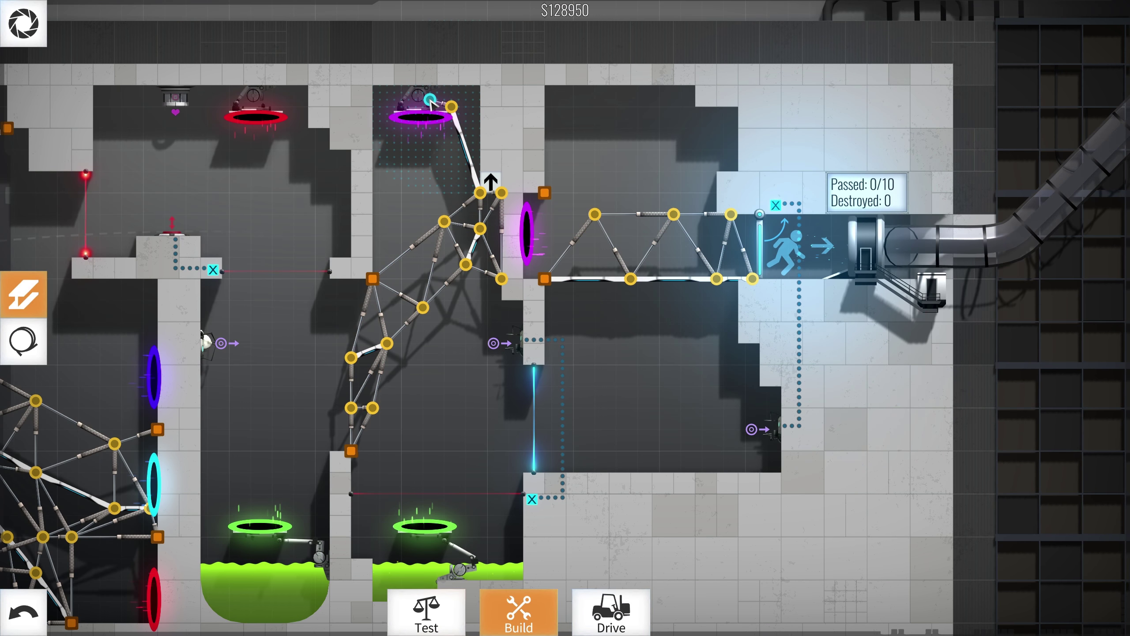
left_click(611, 612)
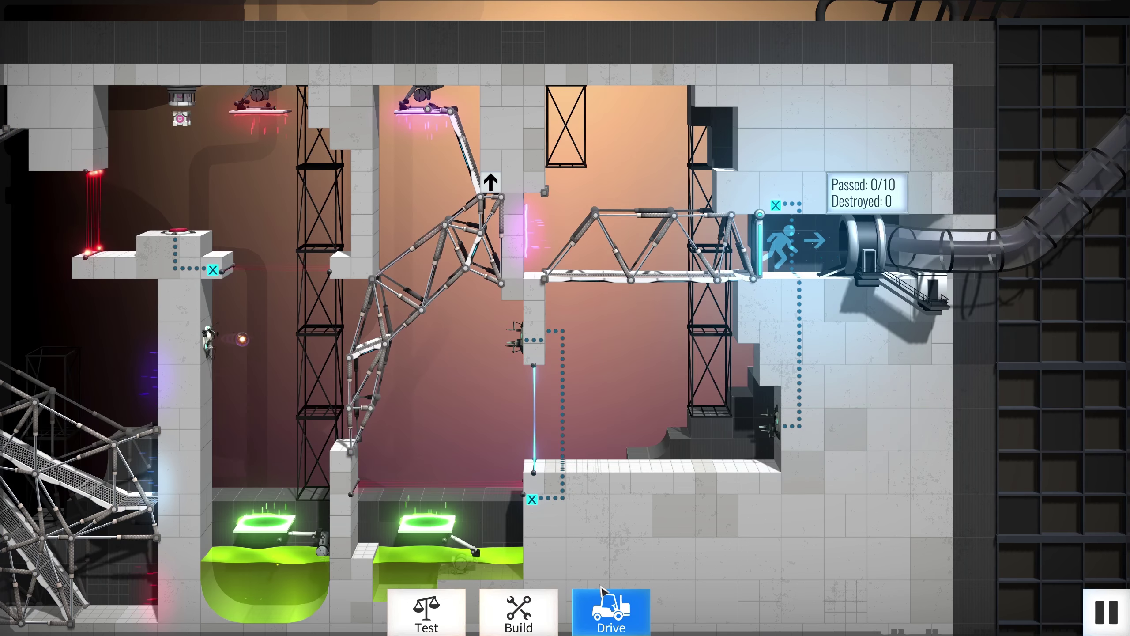
left_click(519, 612)
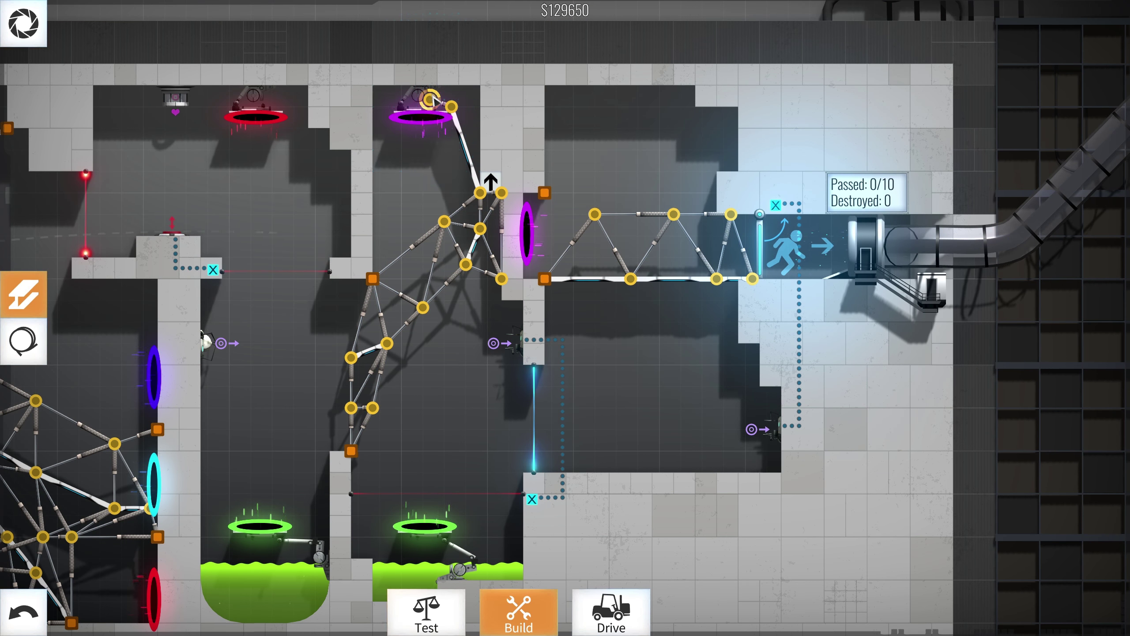
Shift the portal-side joint left and down, add ceiling bracing struts, and run the convoy
left_click_drag(203, 340, 190, 340)
left_click_drag(414, 97, 358, 108)
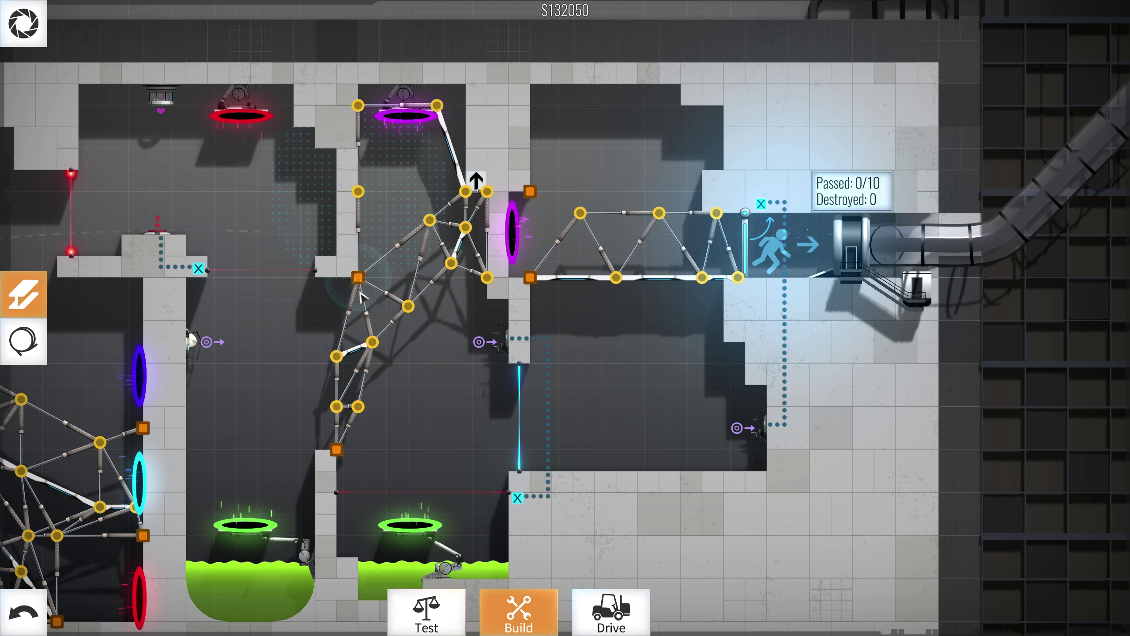
scroll(359, 292, "up", 1)
left_click_drag(429, 219, 430, 207)
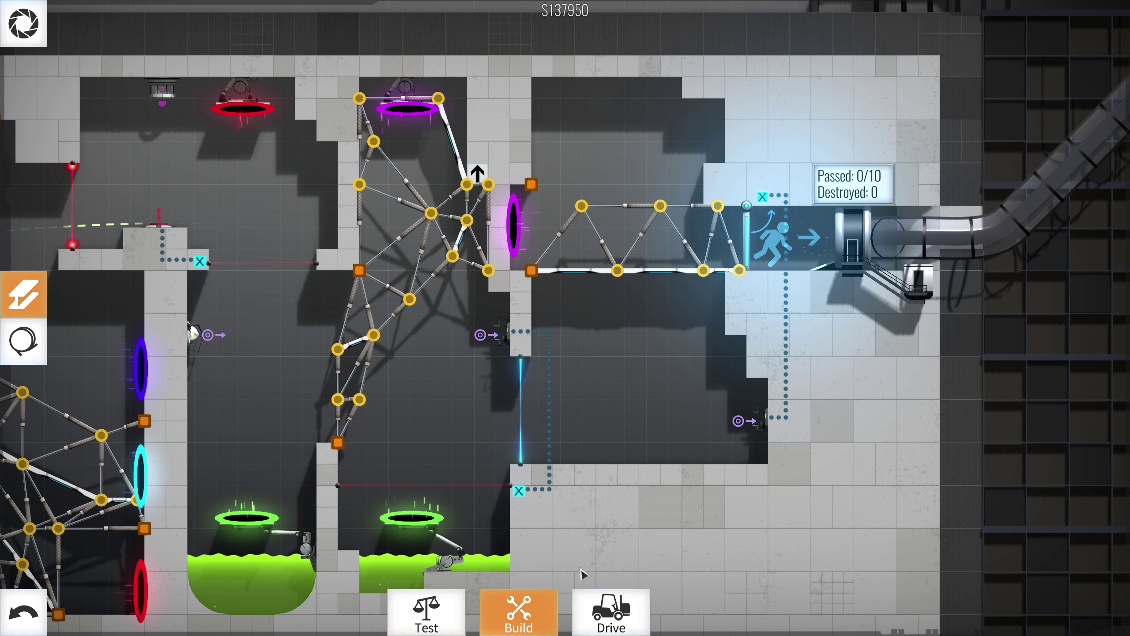
left_click(611, 613)
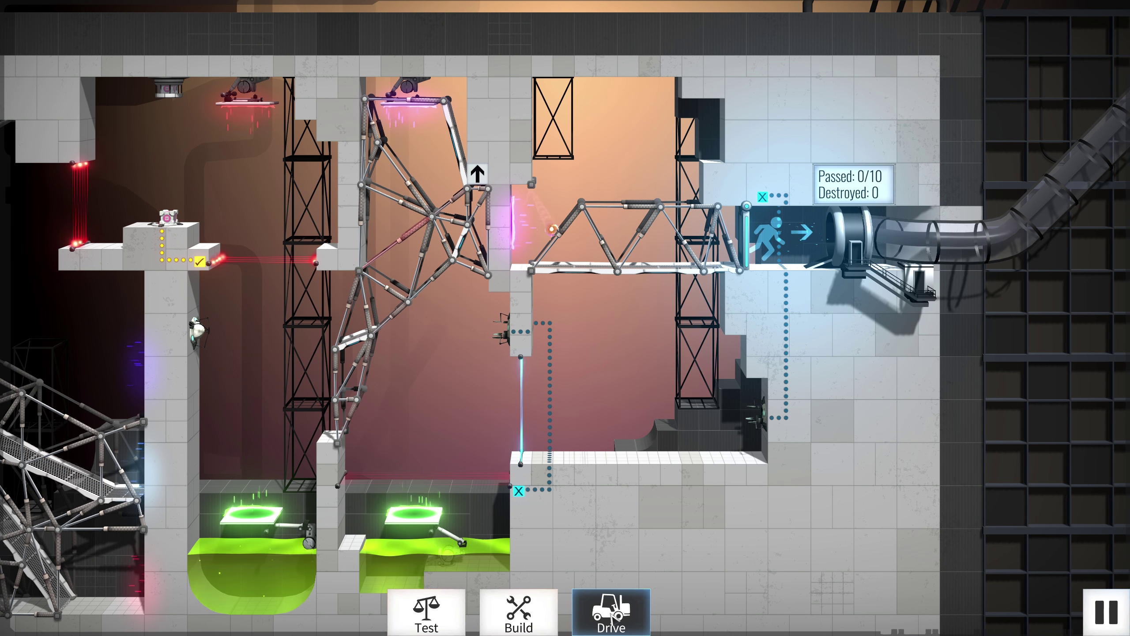
Convert the first truss segment to road and delete two surplus joints with their struts
key("space")
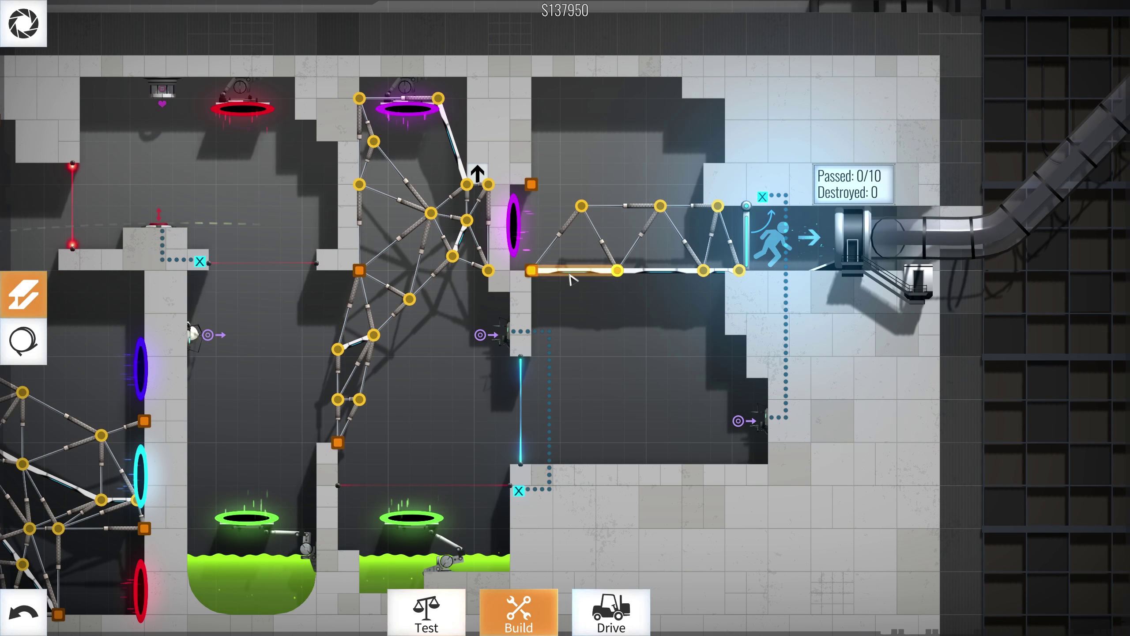
left_click_drag(570, 279, 508, 278)
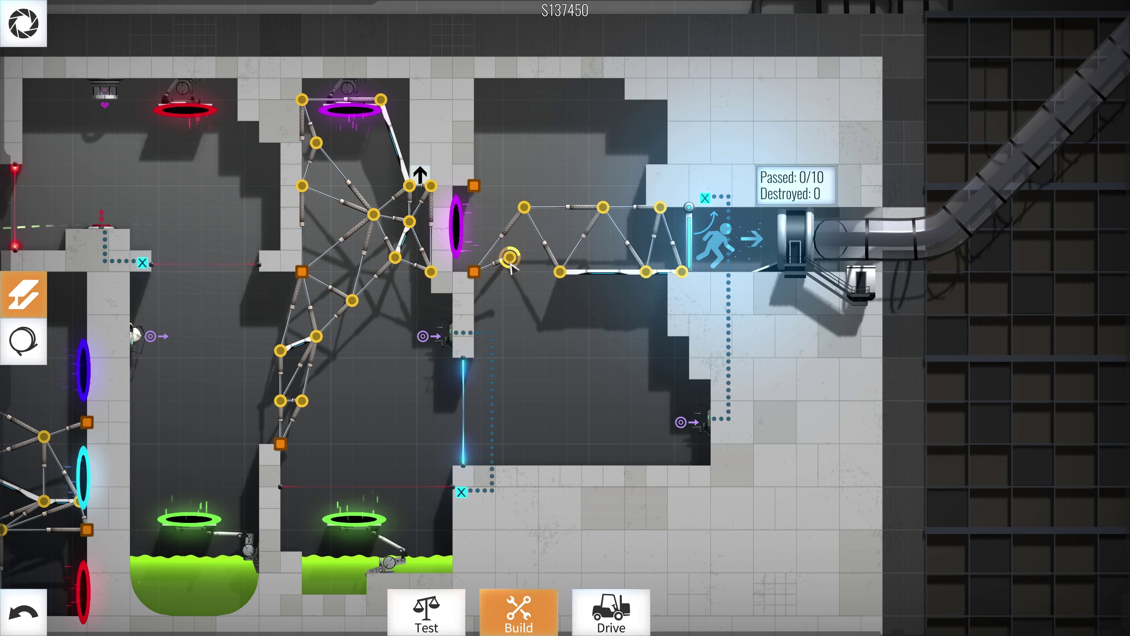
left_click(510, 262)
right_click(548, 265)
right_click(510, 188)
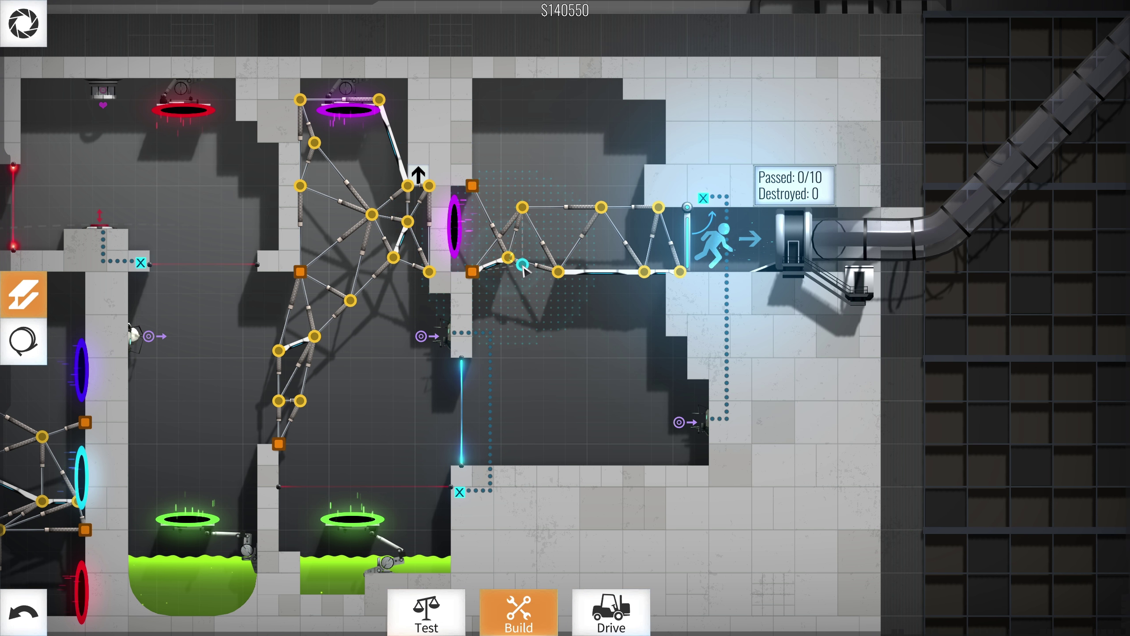
Remove the extra joints at the deck's exit end and test-drive the convoy
right_click(508, 258)
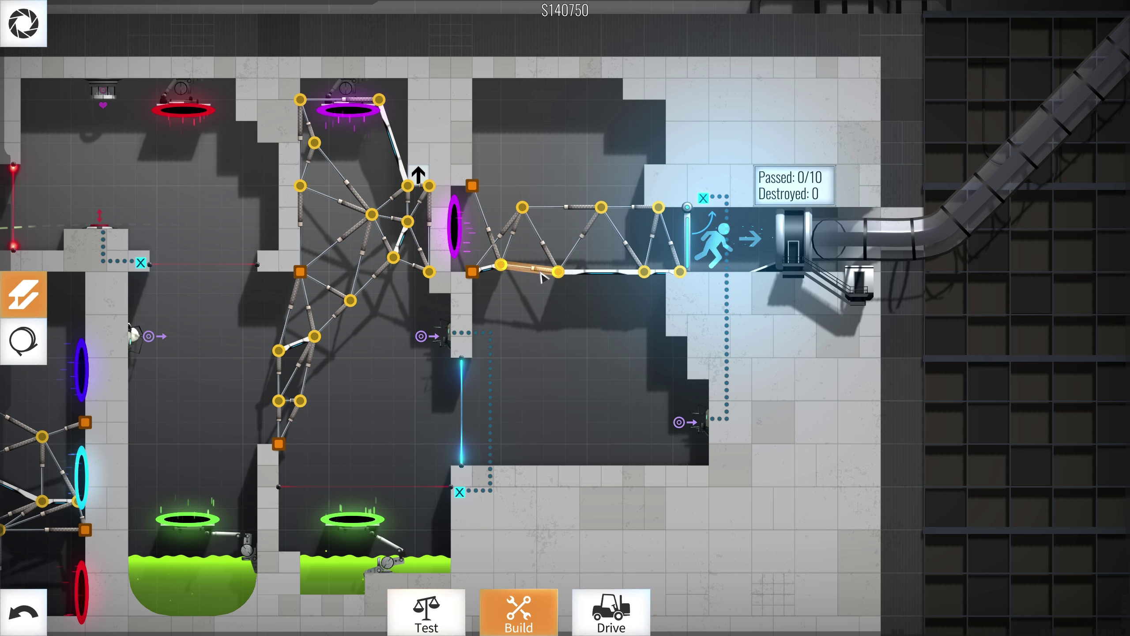
left_click(539, 273)
right_click(522, 221)
right_click(520, 265)
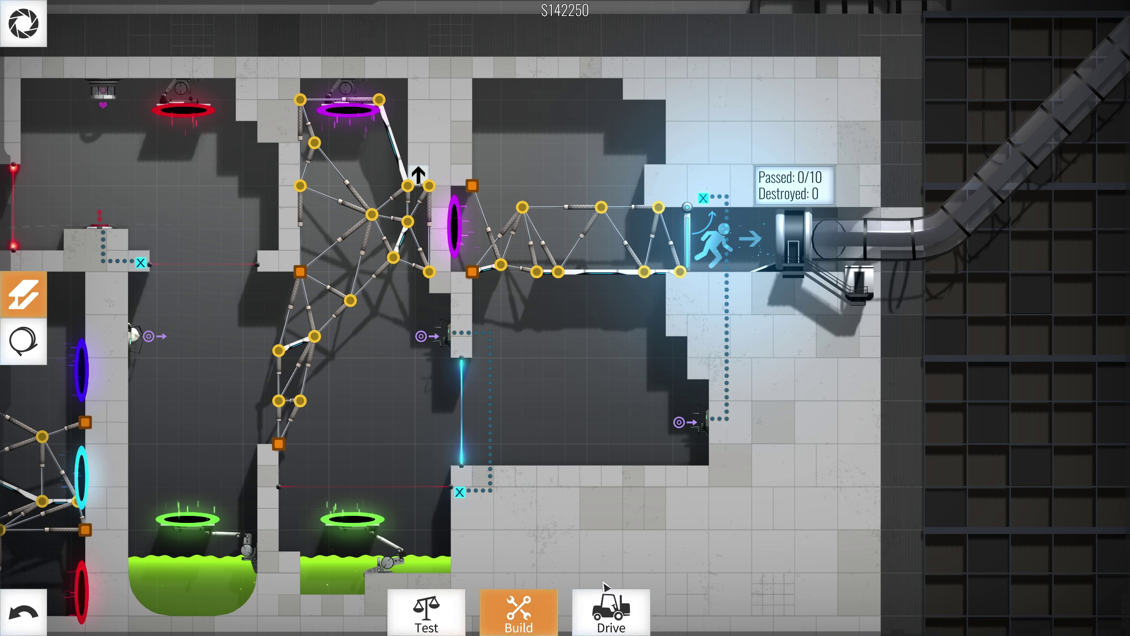
left_click(613, 610)
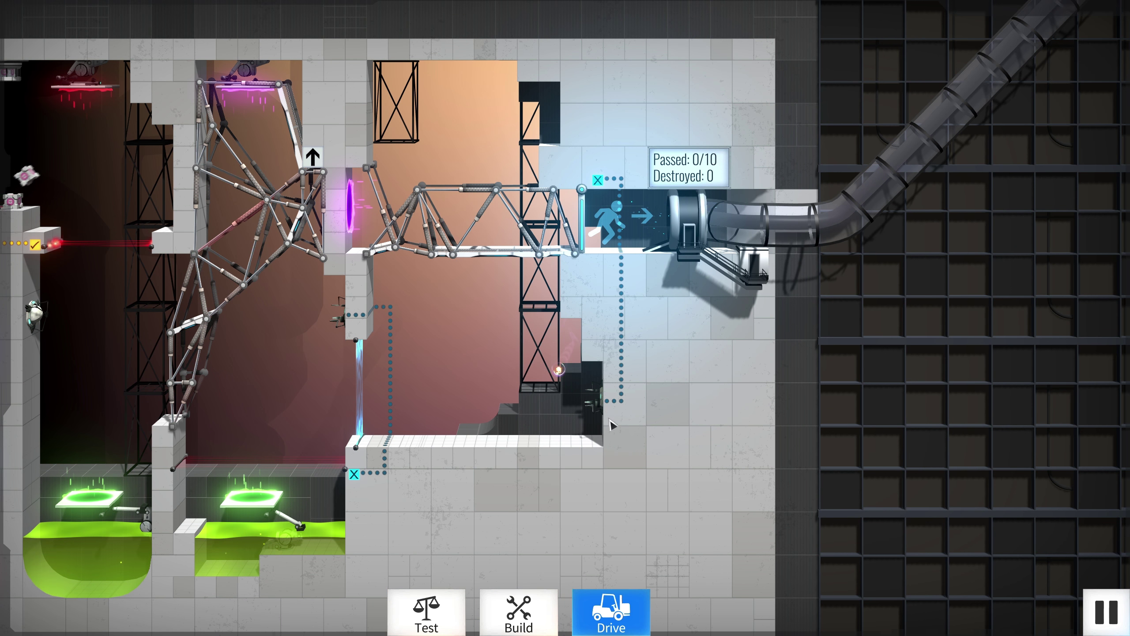
key("Escape")
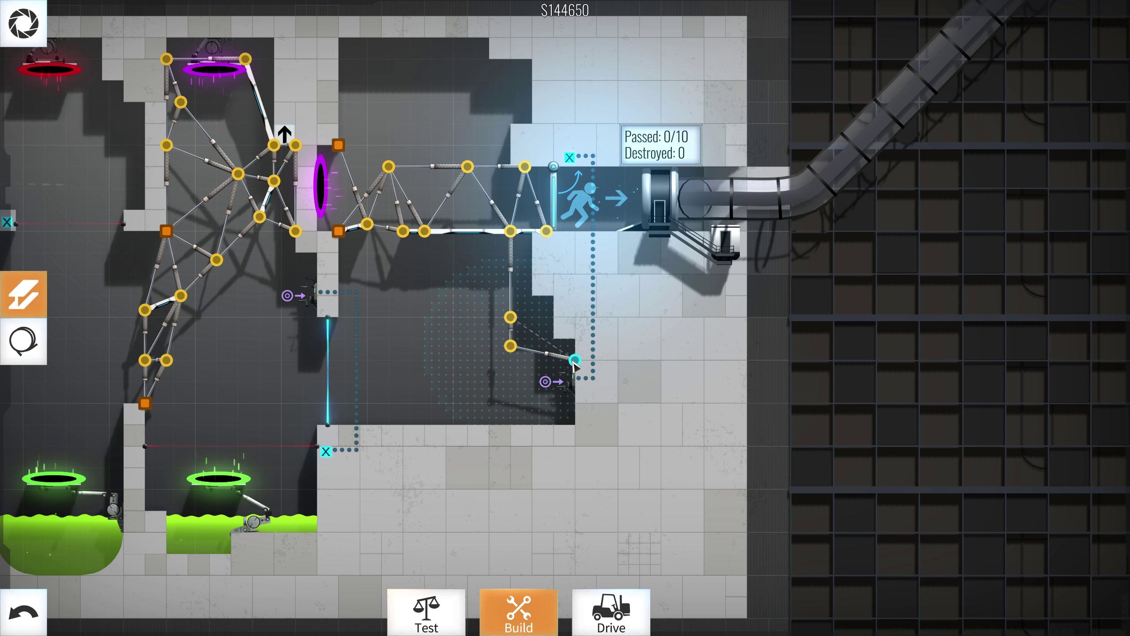
Turn the small truss's top member into road and test-drive it
left_click(539, 354)
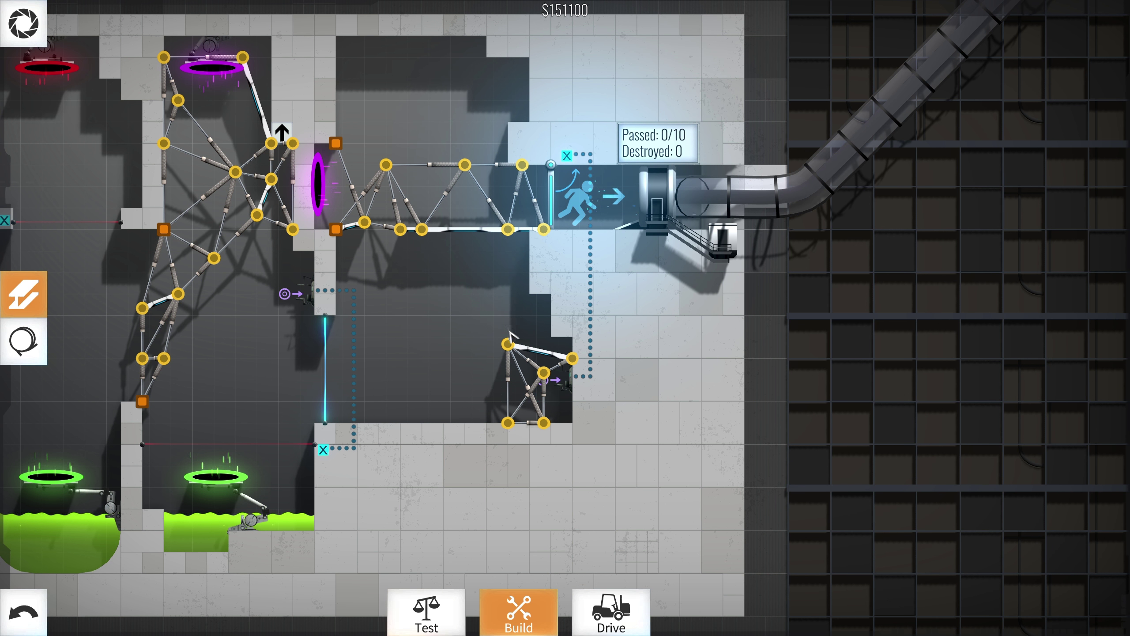
key("space")
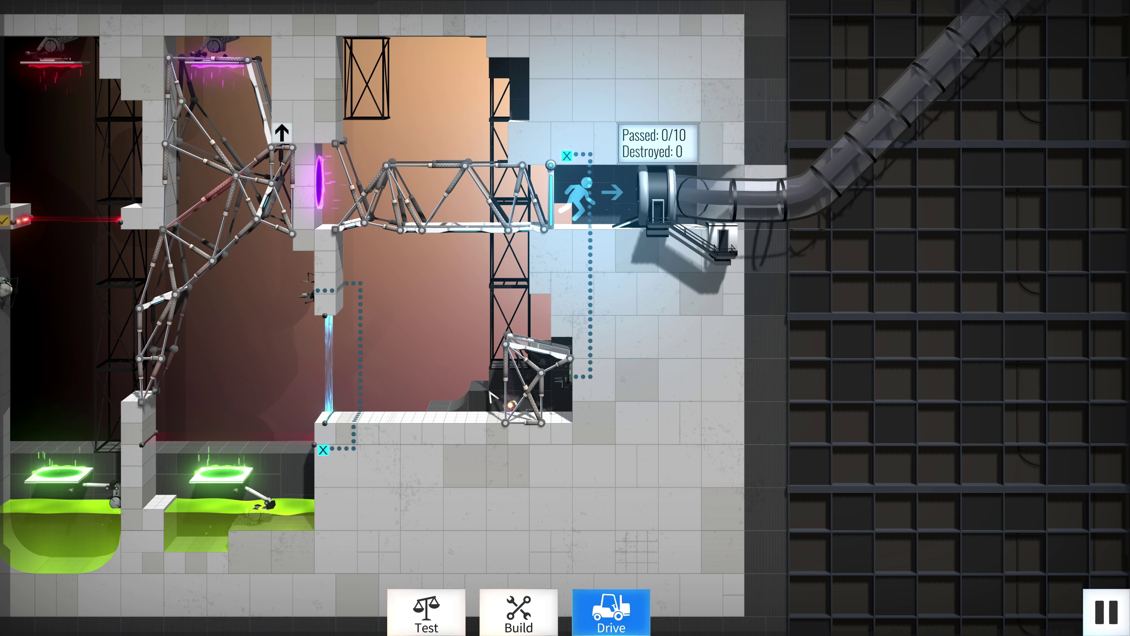
key("space")
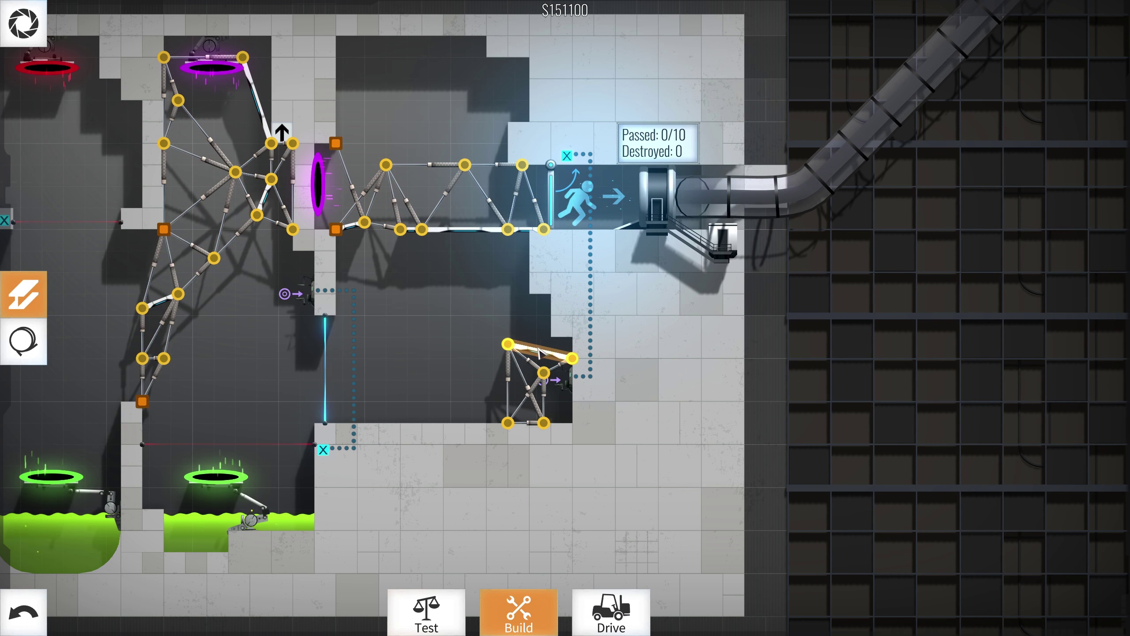
Raise one small-truss joint slightly and run the convoy again
left_click_drag(574, 361, 573, 345)
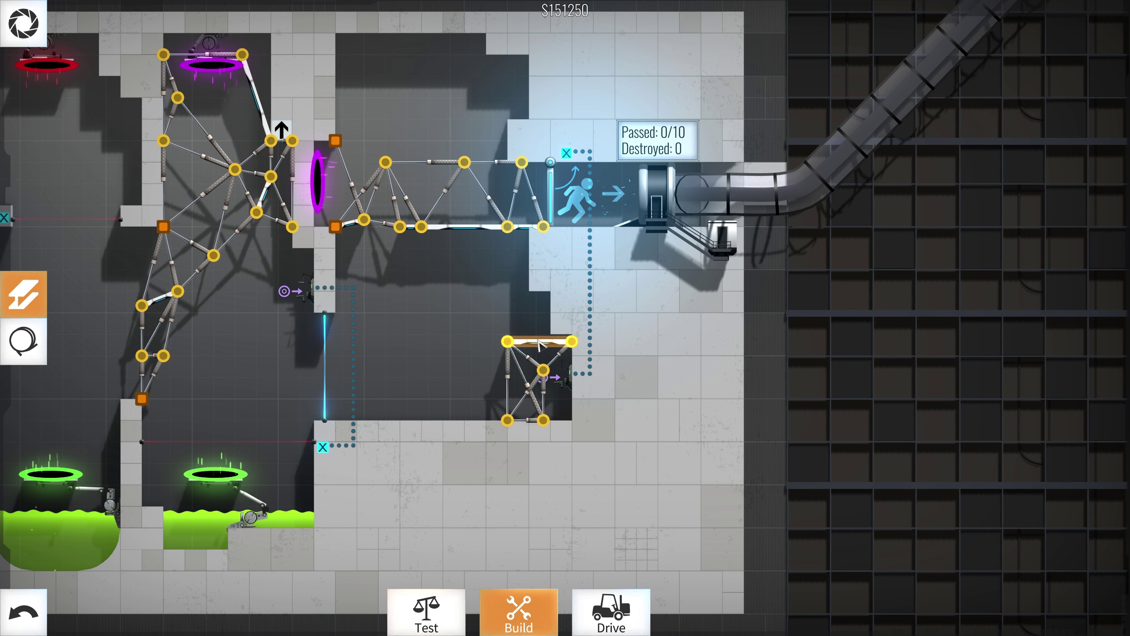
left_click(611, 611)
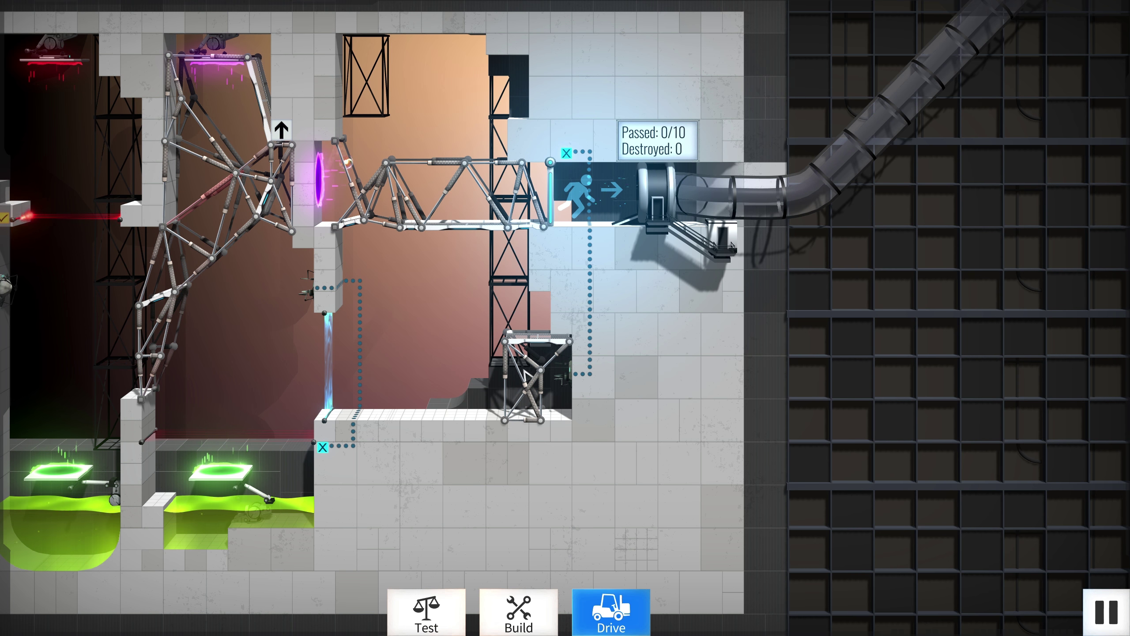
left_click_drag(524, 391, 478, 372)
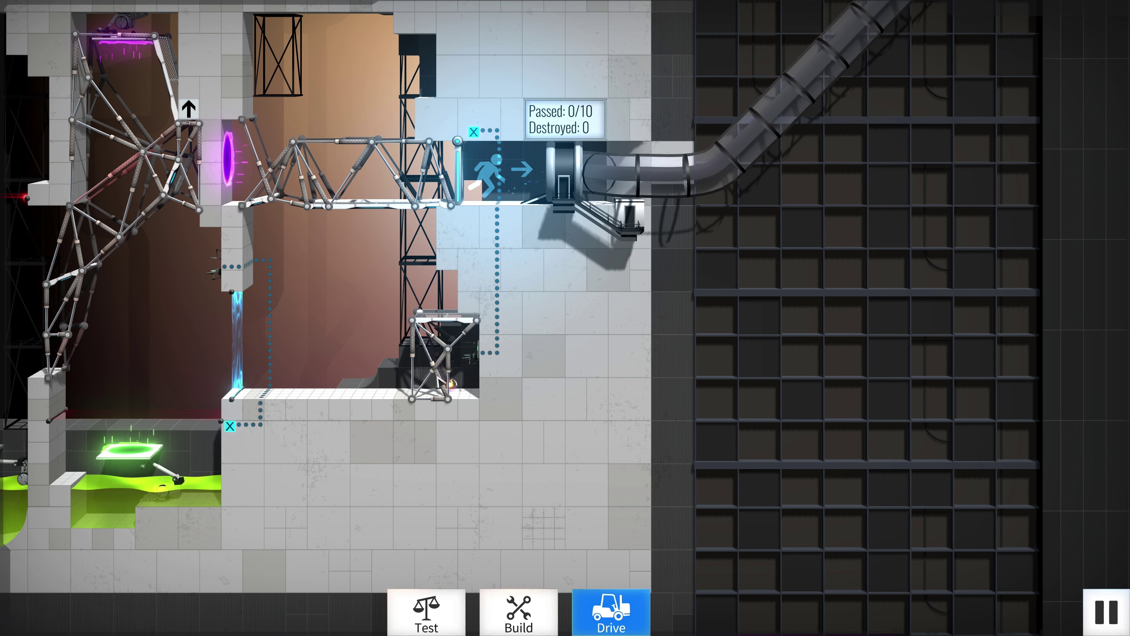
mouse_move(445, 382)
left_mouse_down()
mouse_move(497, 341)
mouse_move(540, 390)
left_mouse_up()
left_click_drag(433, 459, 452, 548)
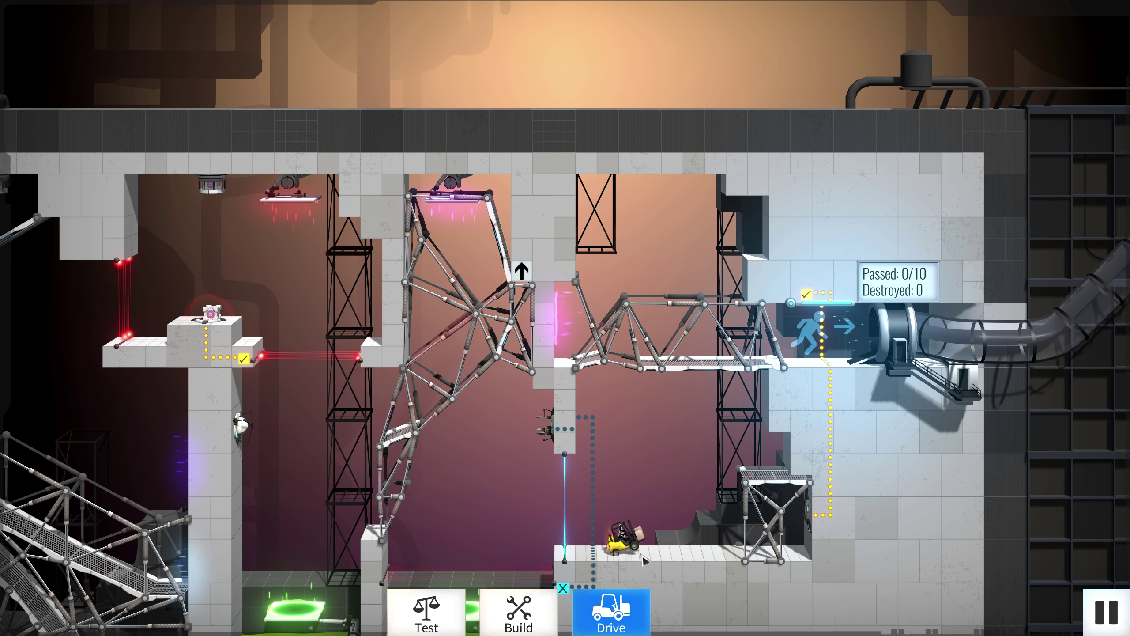
Replace the road piece at the portal anchor with steel and load-test the structure
left_click(519, 612)
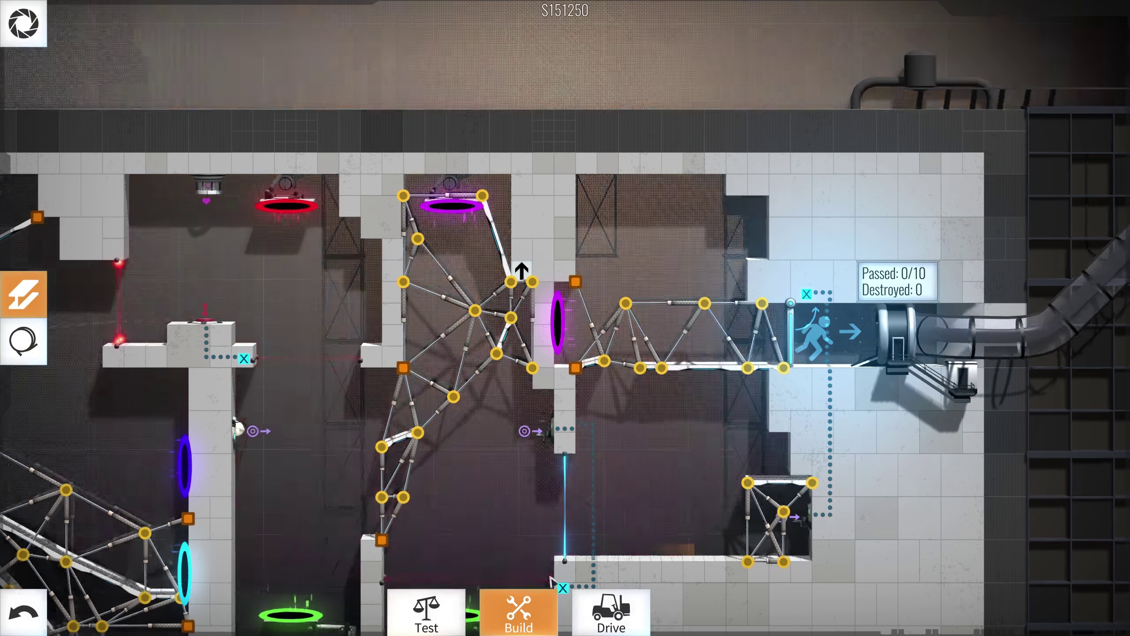
scroll(664, 374, "up", 3)
scroll(665, 373, "up", 3)
scroll(644, 424, "down", 5)
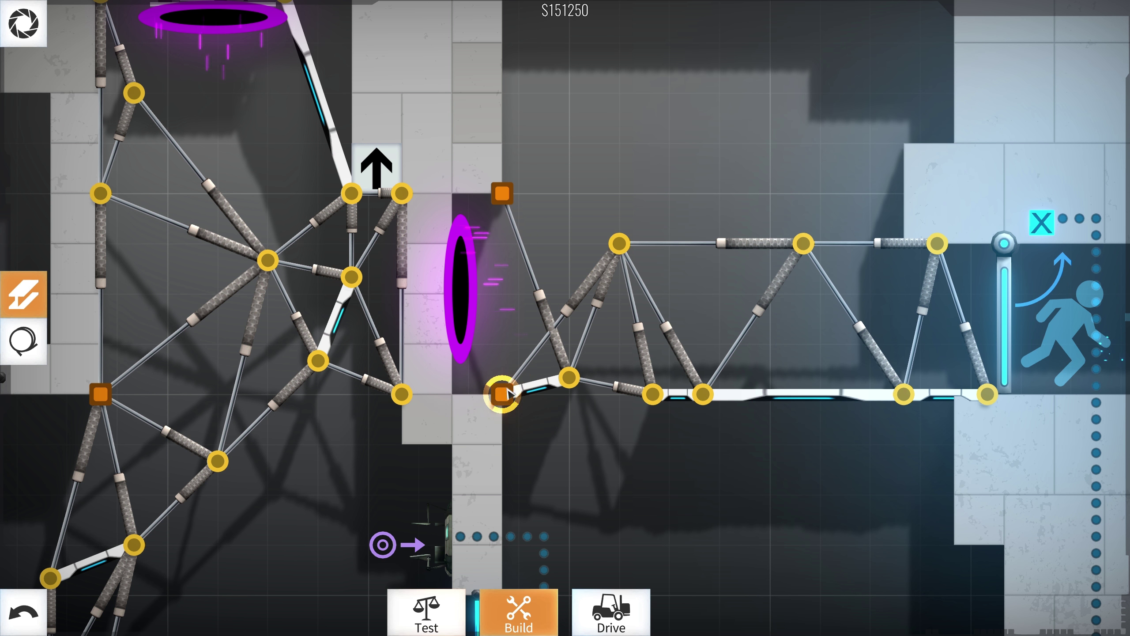
left_click_drag(501, 395, 568, 380)
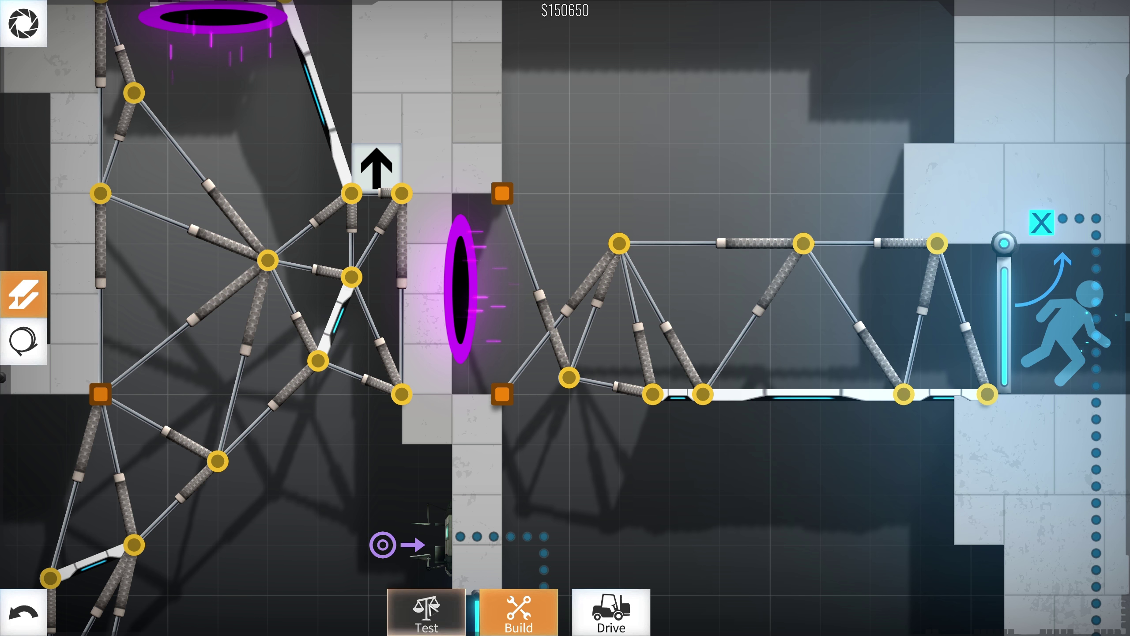
left_click(427, 611)
scroll(548, 543, "down", 1)
scroll(513, 459, "down", 1)
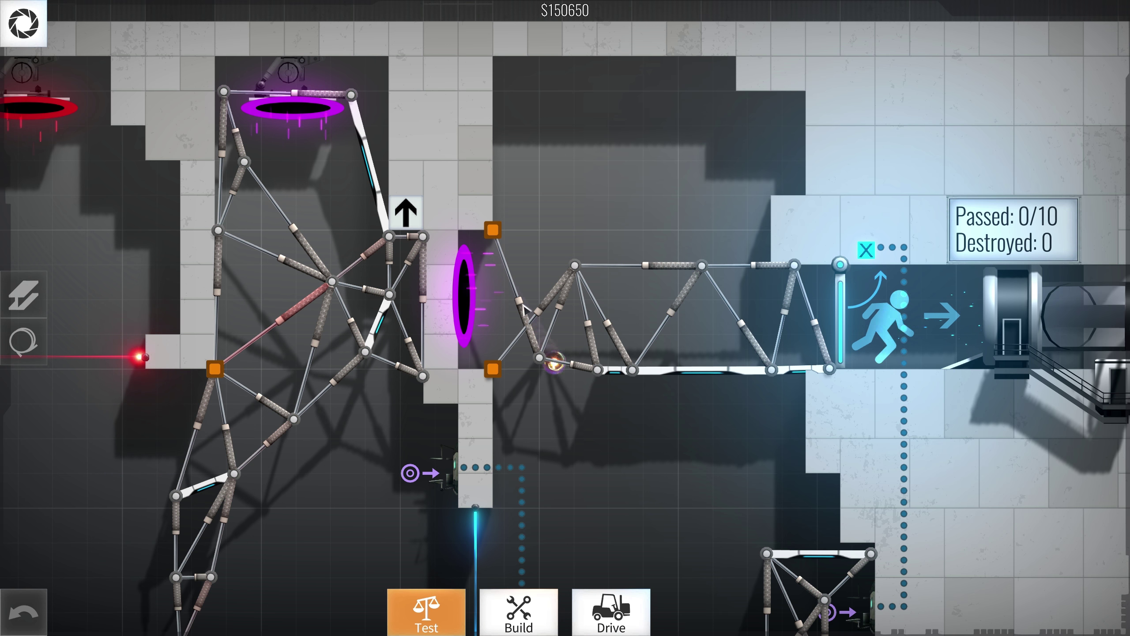
key("space")
scroll(510, 368, "up", 3)
Add a braced joint beside the portal, removing the lower deck joint and long diagonal
mouse_move(548, 378)
left_mouse_down()
mouse_move(488, 284)
mouse_move(579, 284)
left_mouse_up()
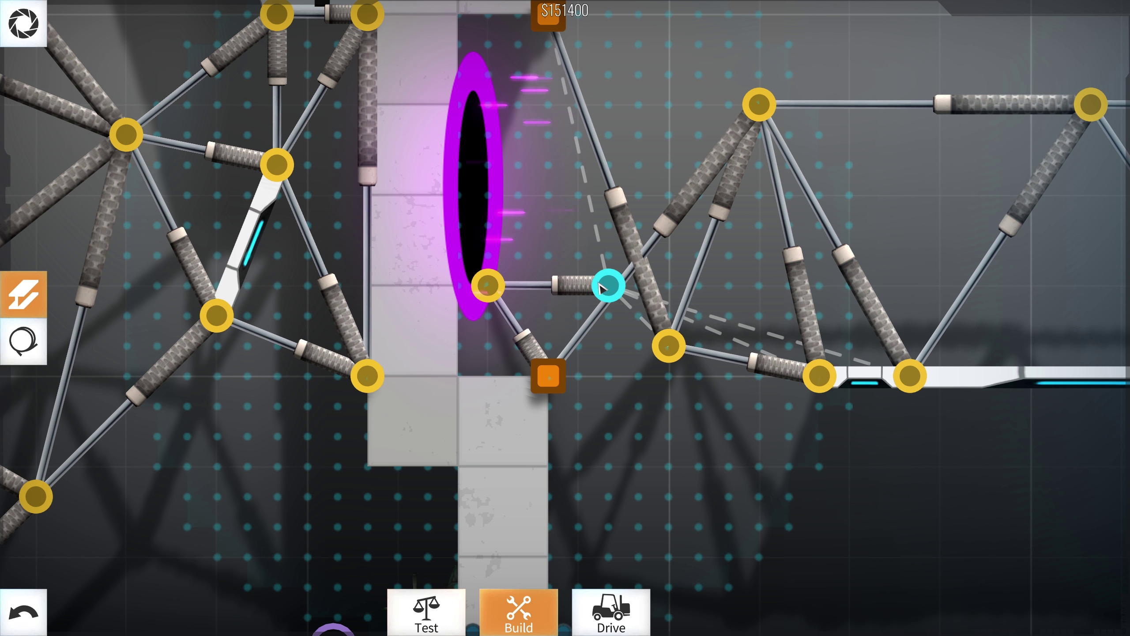
mouse_move(488, 285)
left_mouse_down()
mouse_move(579, 284)
mouse_move(548, 378)
mouse_move(669, 315)
left_mouse_up()
right_click(669, 347)
right_click(618, 301)
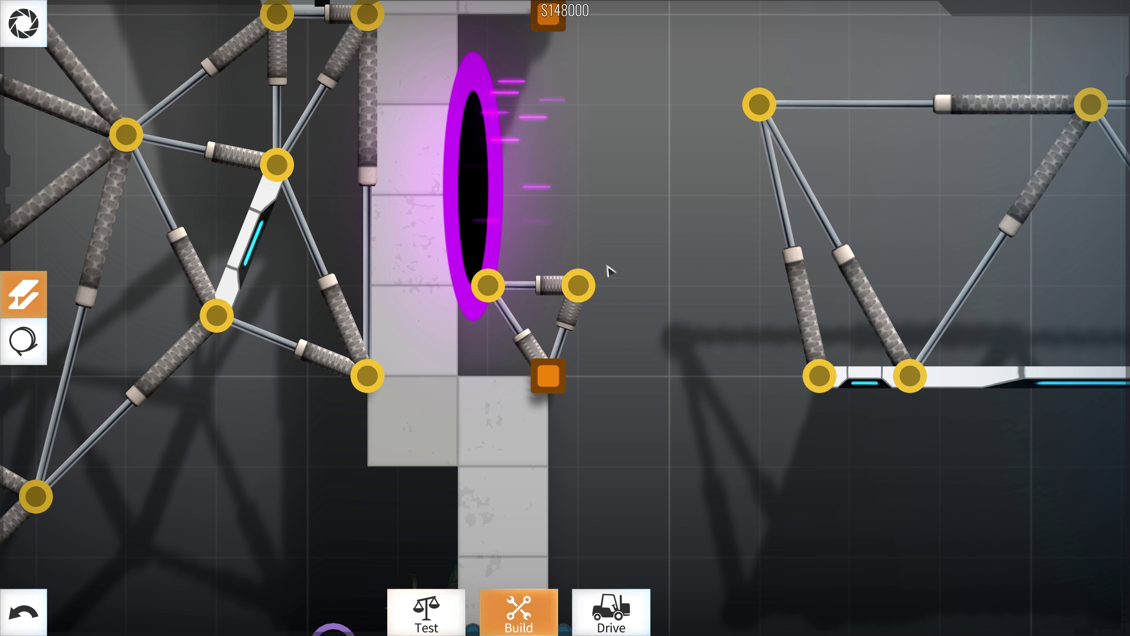
left_click_drag(578, 285, 760, 105)
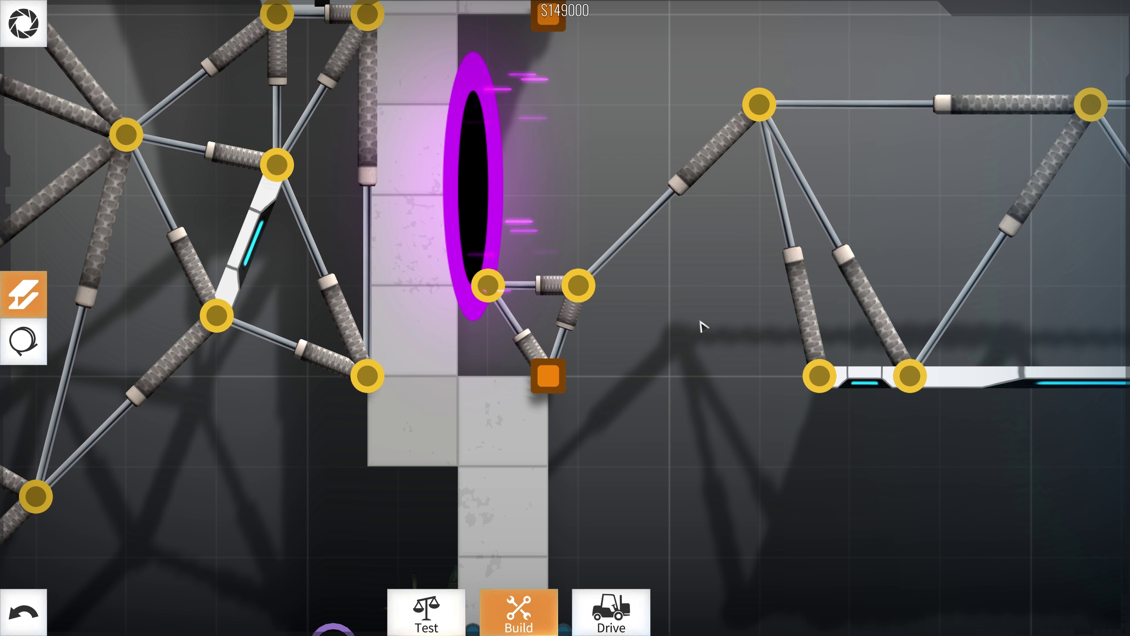
left_click_drag(579, 284, 820, 379)
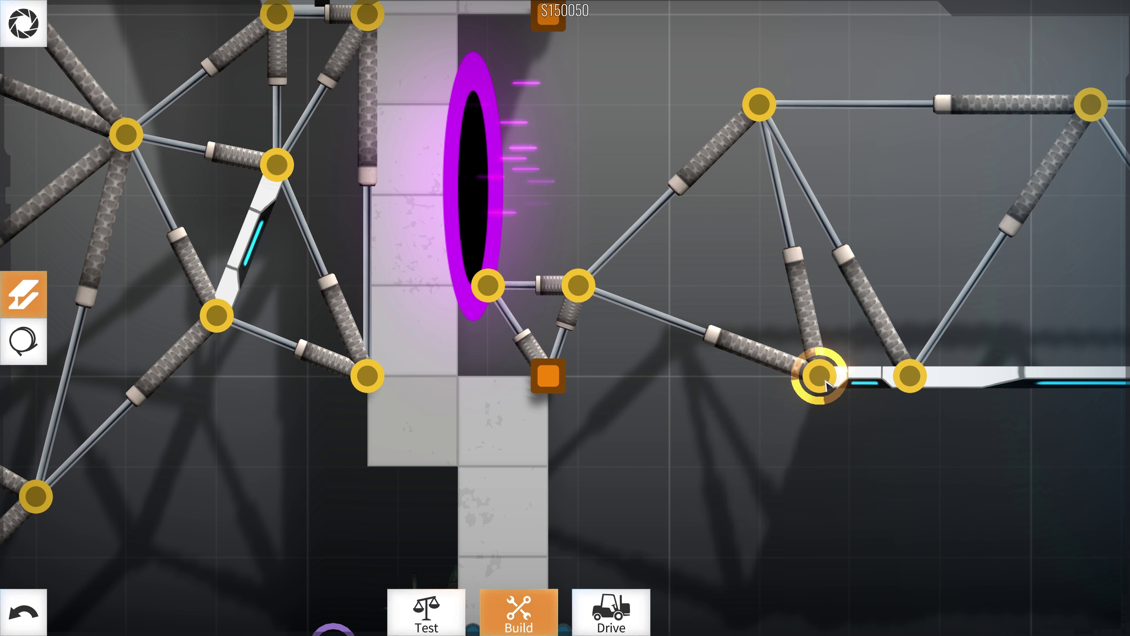
Tie both anchors into the deck and upper chord, reposition the portal-mouth joint, and drive
mouse_move(548, 378)
left_mouse_down()
mouse_move(820, 379)
mouse_move(575, 189)
left_mouse_up()
right_click(576, 189)
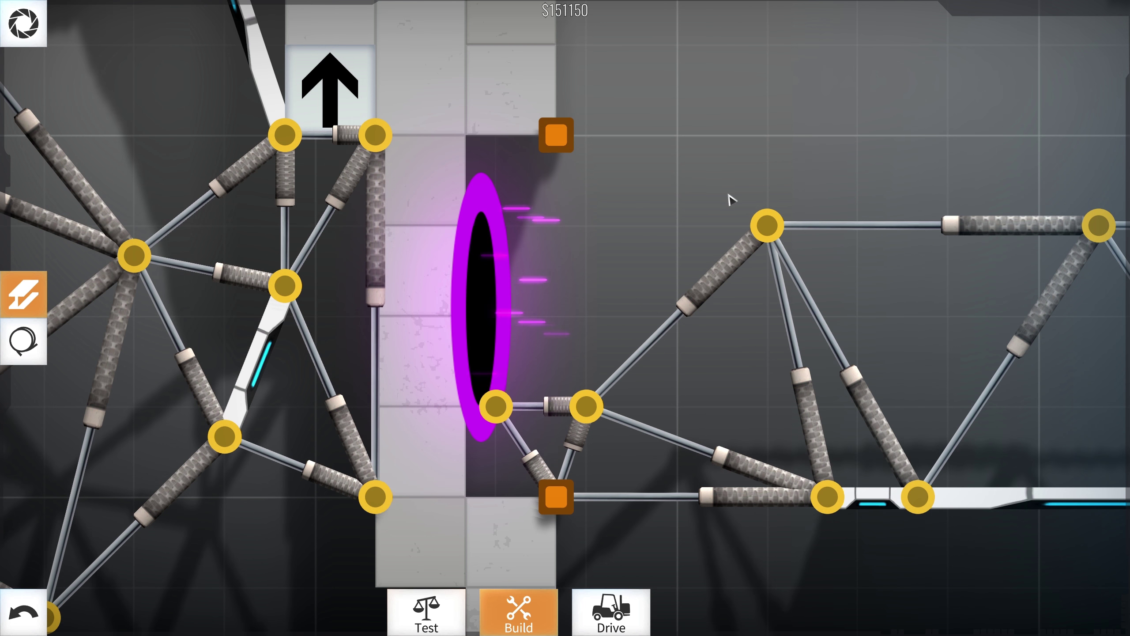
left_click_drag(557, 135, 768, 227)
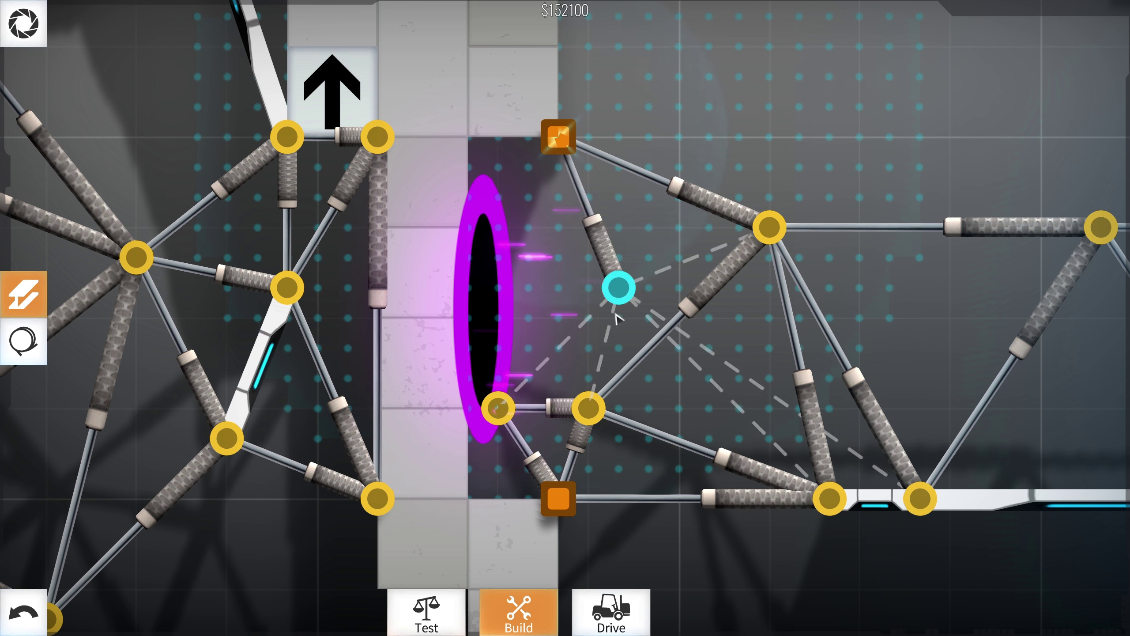
left_click_drag(557, 135, 588, 408)
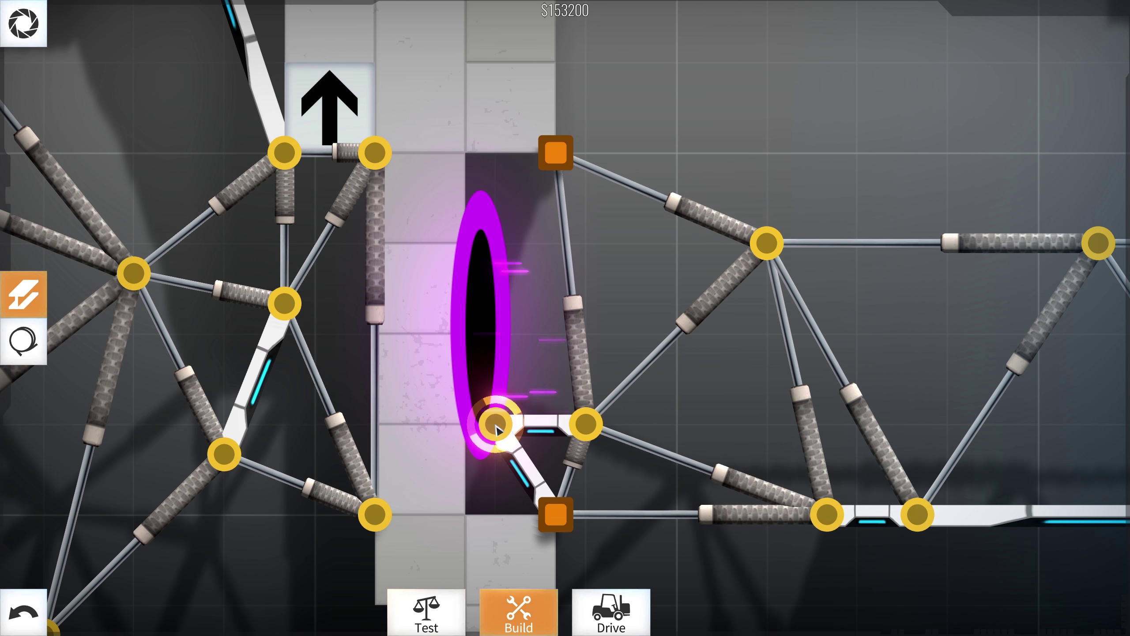
left_click_drag(498, 425, 467, 457)
left_click(611, 612)
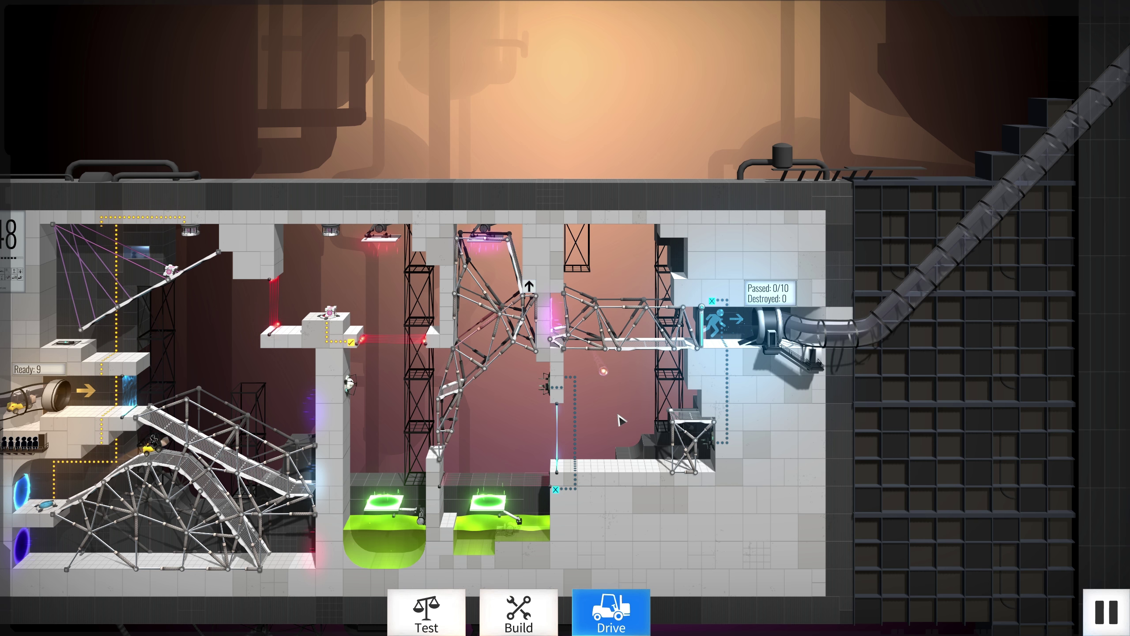
scroll(566, 354, "down", 3)
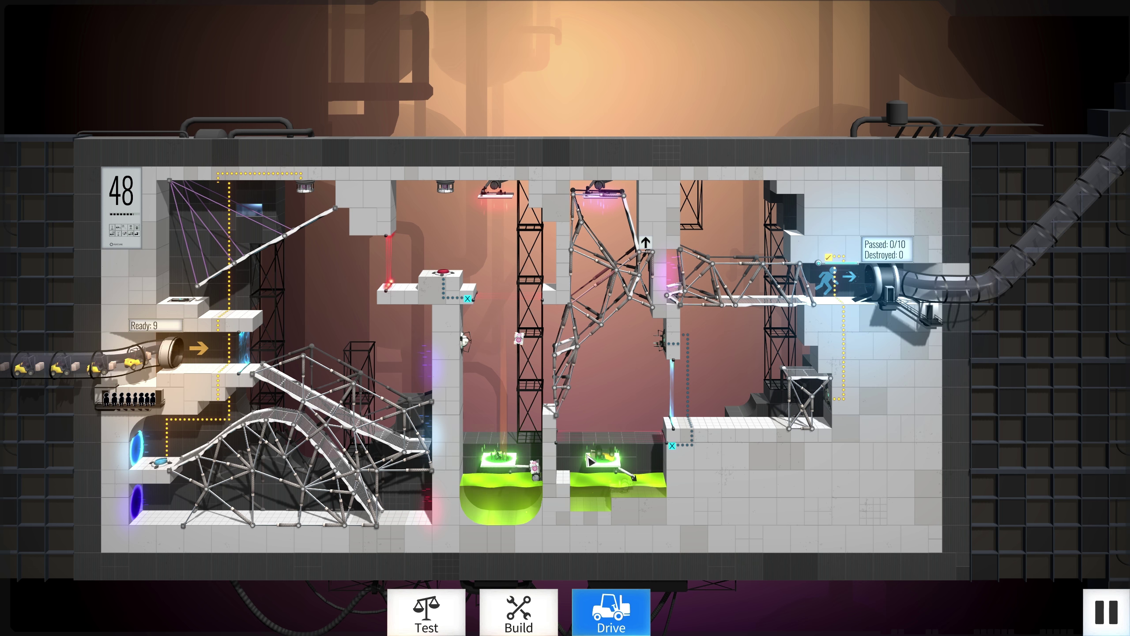
scroll(591, 458, "up", 2)
scroll(632, 425, "up", 1)
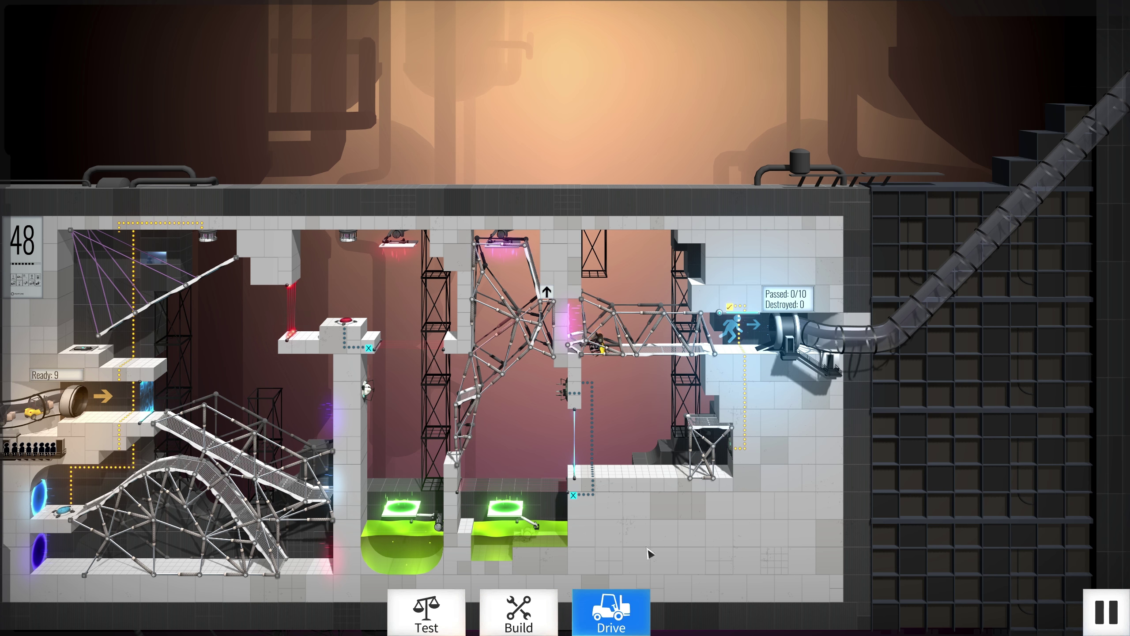
Stop the convoy drive and return to editing the portal bridge
key("space")
scroll(618, 389, "up", 5)
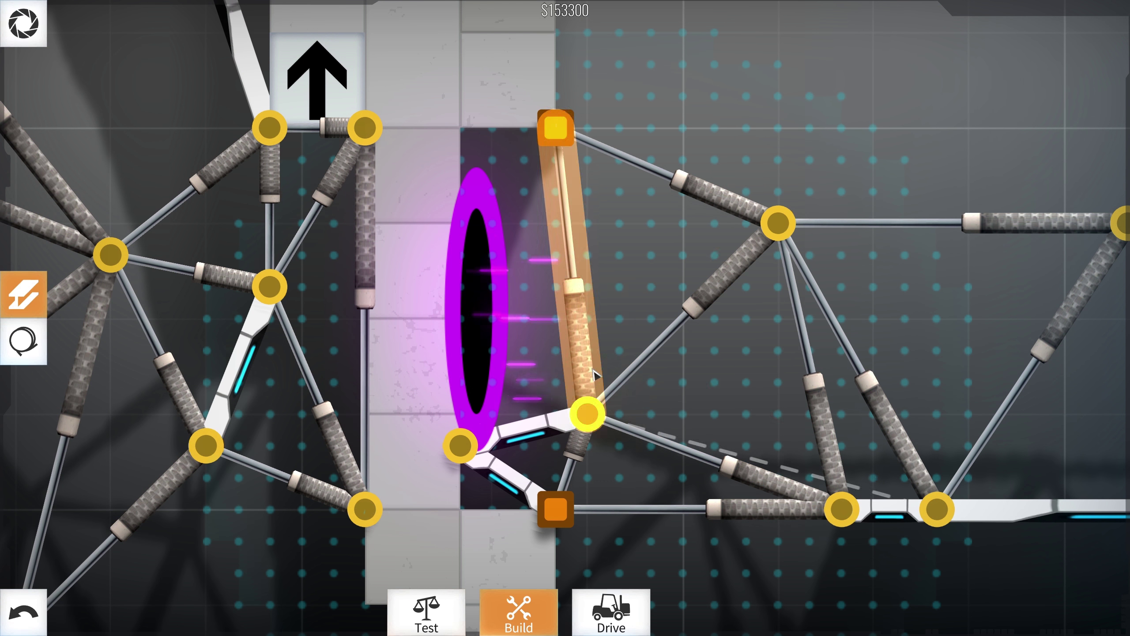
Add members from the top anchor toward the portal and merge the upper joint downward
left_click_drag(555, 128, 588, 410)
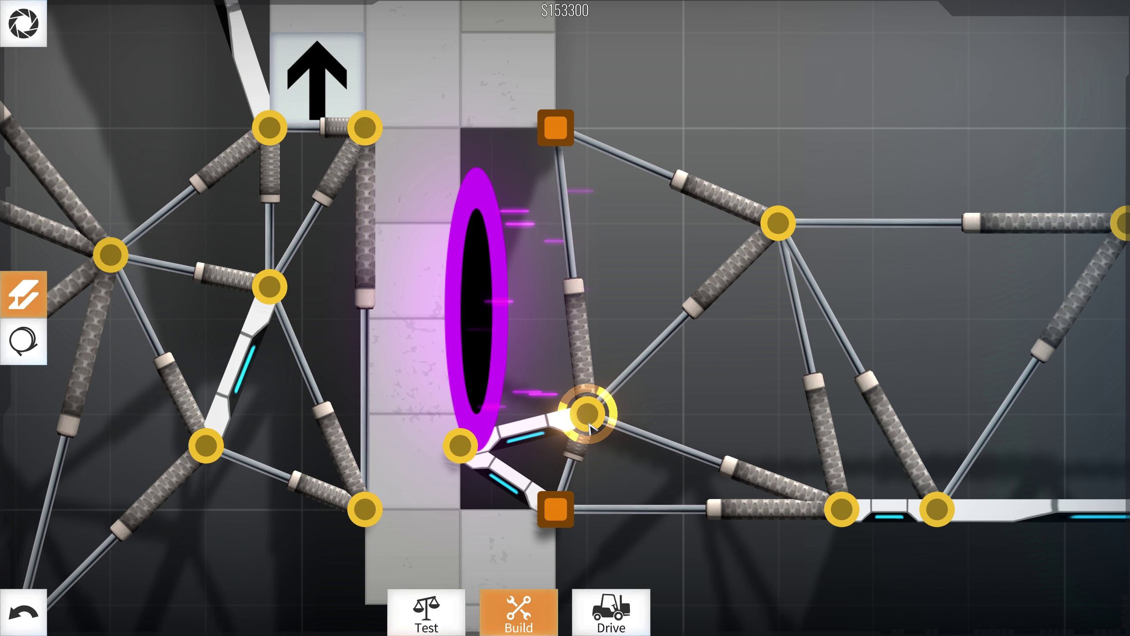
scroll(587, 424, "down", 1)
mouse_move(587, 433)
left_mouse_down()
mouse_move(587, 477)
mouse_move(555, 528)
left_mouse_up()
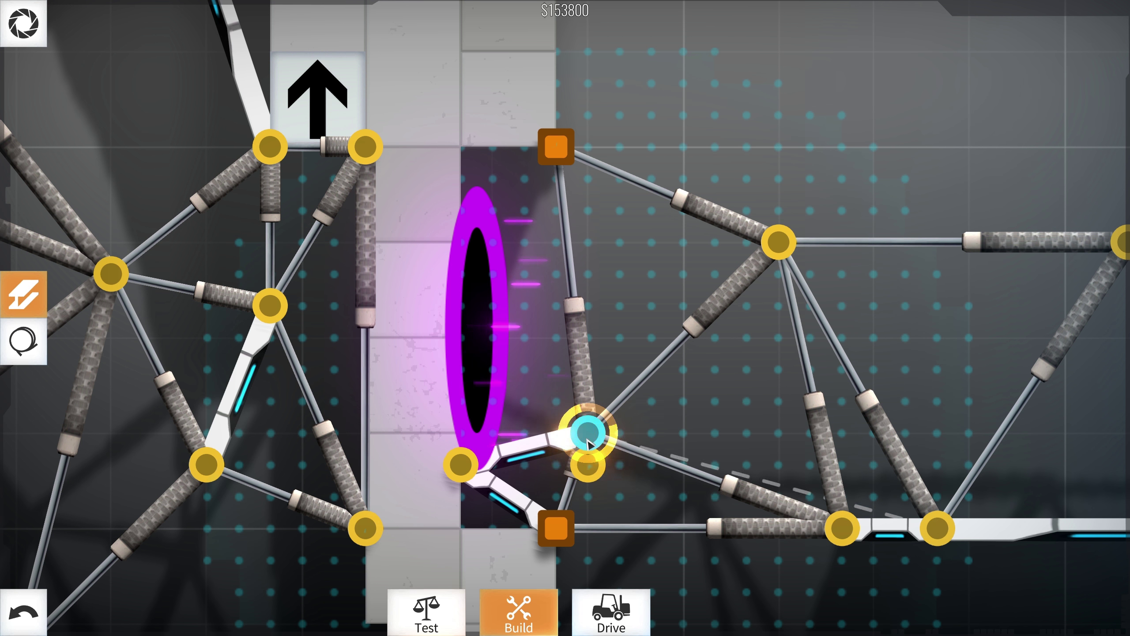
left_click_drag(587, 433, 588, 466)
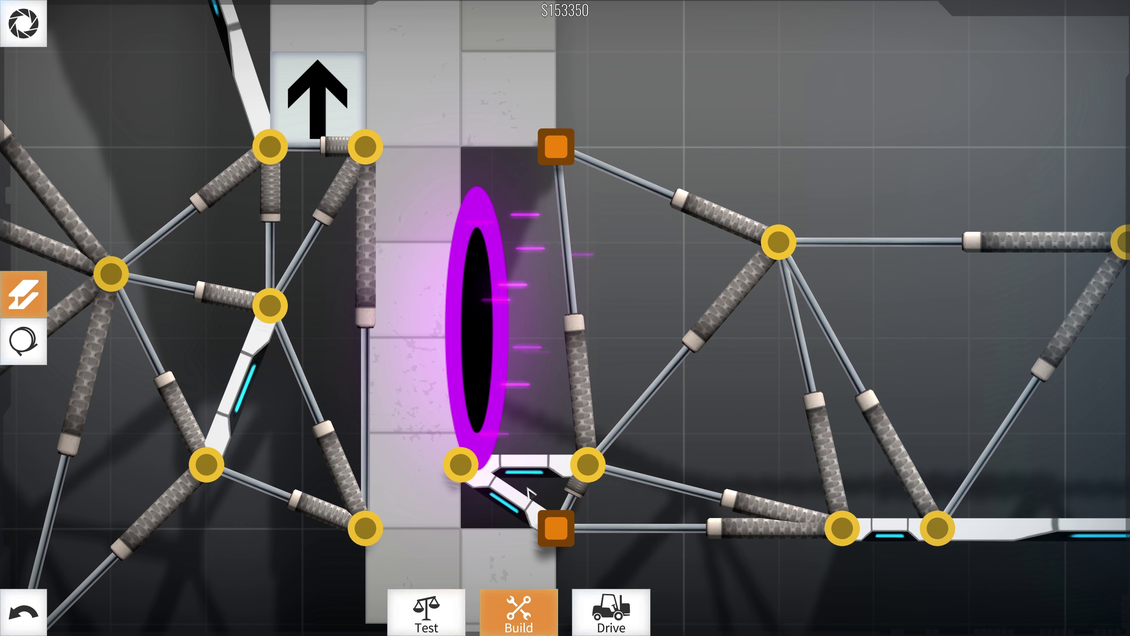
scroll(528, 499, "down", 1)
Lay a split road ramp to the deck, replacing the lower diagonal, and brace it
left_click_drag(431, 391, 685, 452)
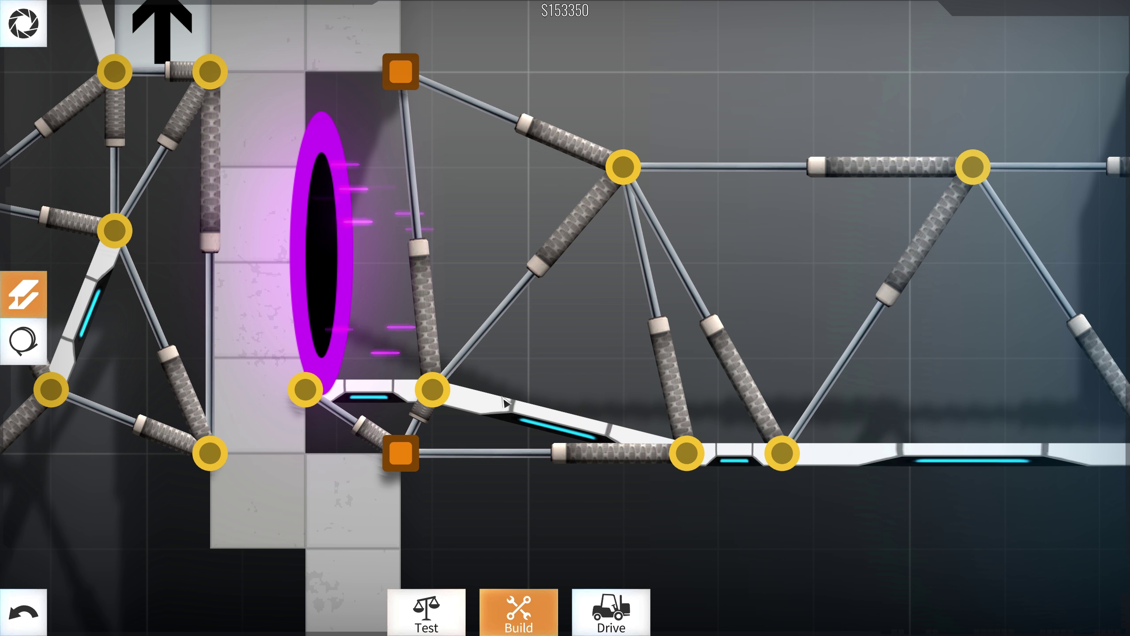
left_click_drag(507, 403, 526, 391)
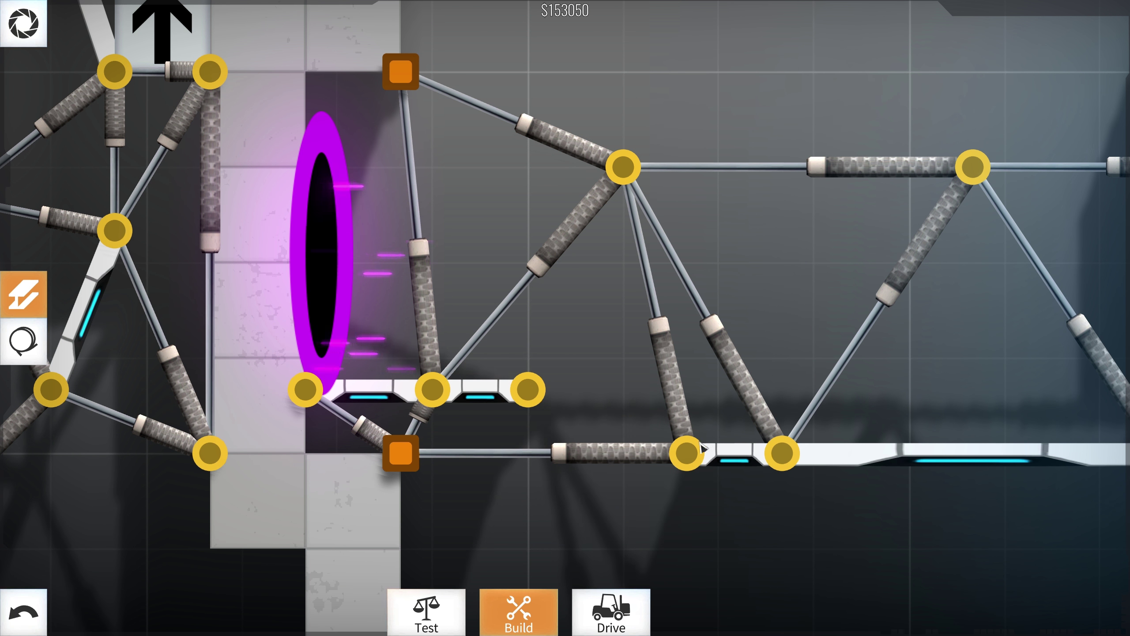
mouse_move(685, 453)
left_mouse_down()
mouse_move(528, 391)
mouse_move(623, 166)
left_mouse_up()
left_click(611, 609)
scroll(572, 396, "down", 5)
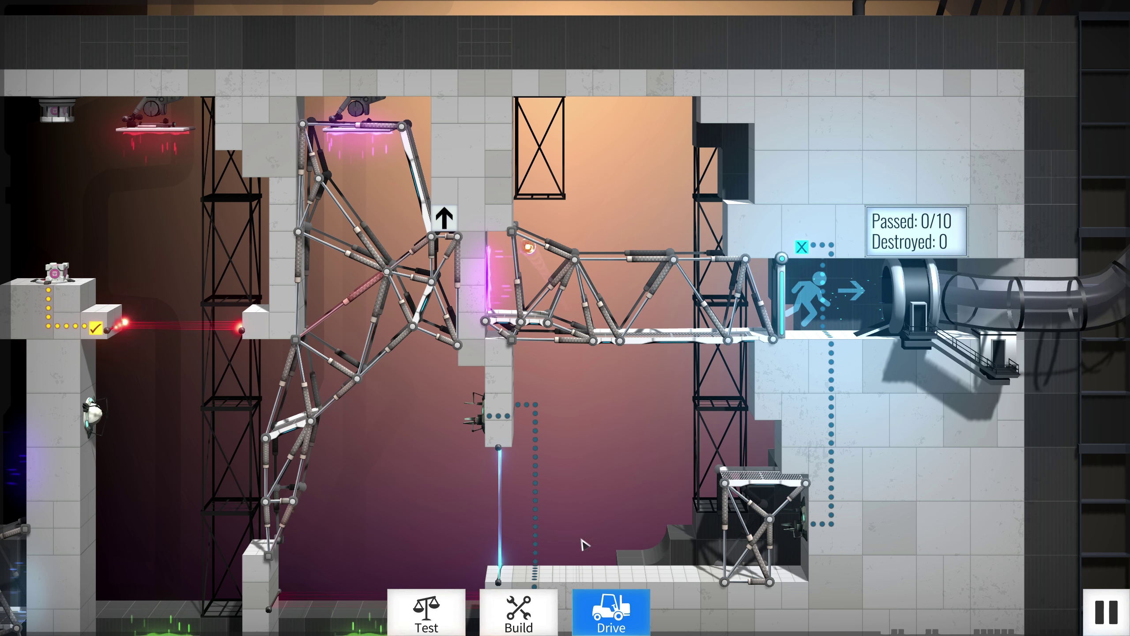
Add a member beside the portal exit deck and test-drive the forklift
left_click(519, 609)
left_click_drag(510, 339, 548, 314)
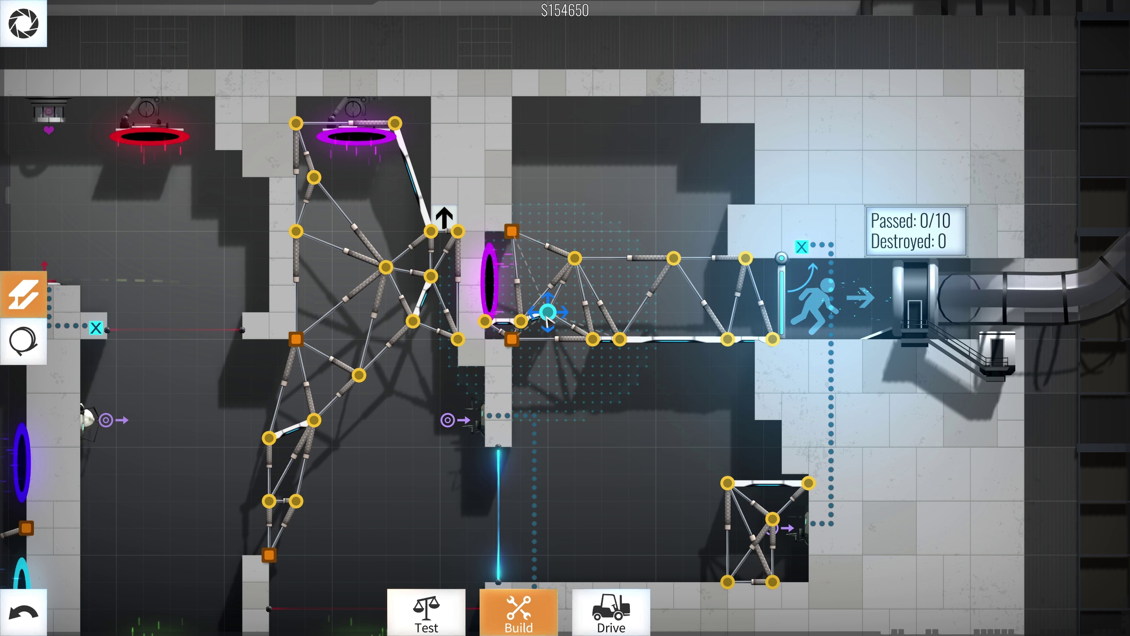
left_click(619, 610)
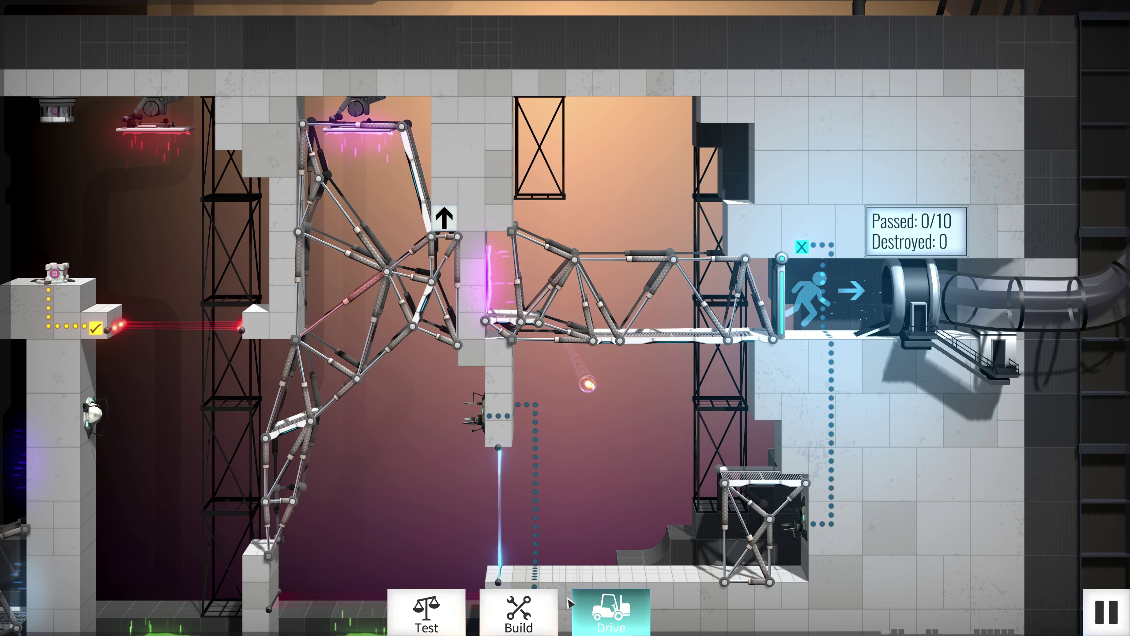
Add new road, replace the vertical road piece with a steel beam, and test-drive
left_click(518, 610)
scroll(619, 336, "up", 5)
left_click(634, 413)
left_click(610, 381)
left_click(566, 230)
key("Delete")
left_click(442, 337)
left_click_drag(419, 323, 576, 354)
left_click(648, 604)
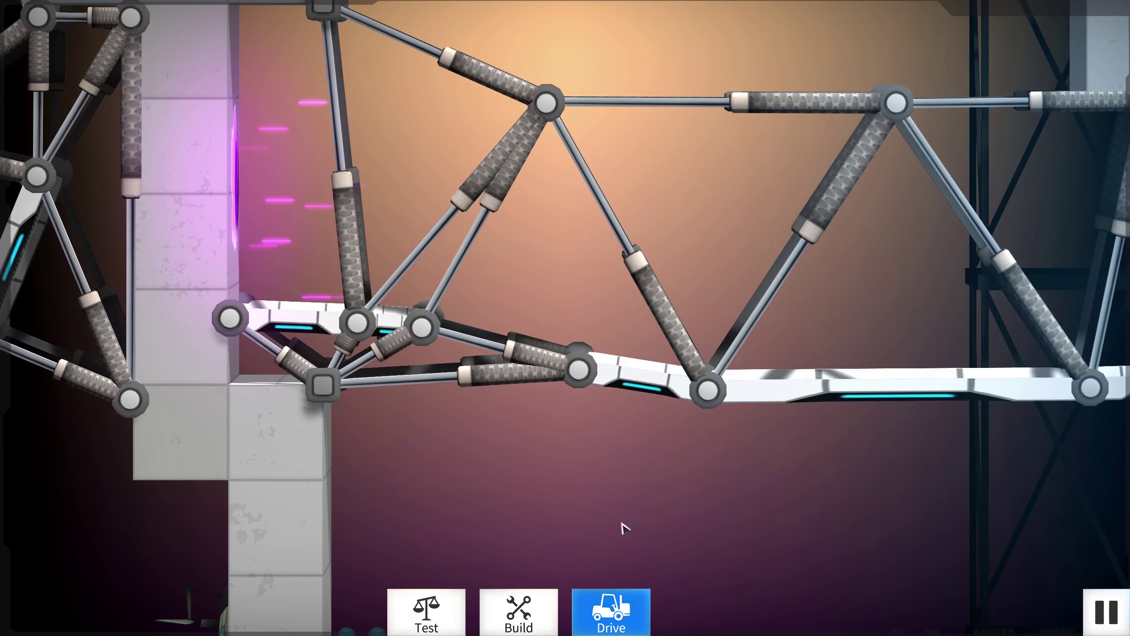
Brace up to the upper truss joint, shift a joint to straighten a diagonal, and retest
left_click(519, 612)
left_click_drag(570, 338, 553, 199)
left_click(623, 605)
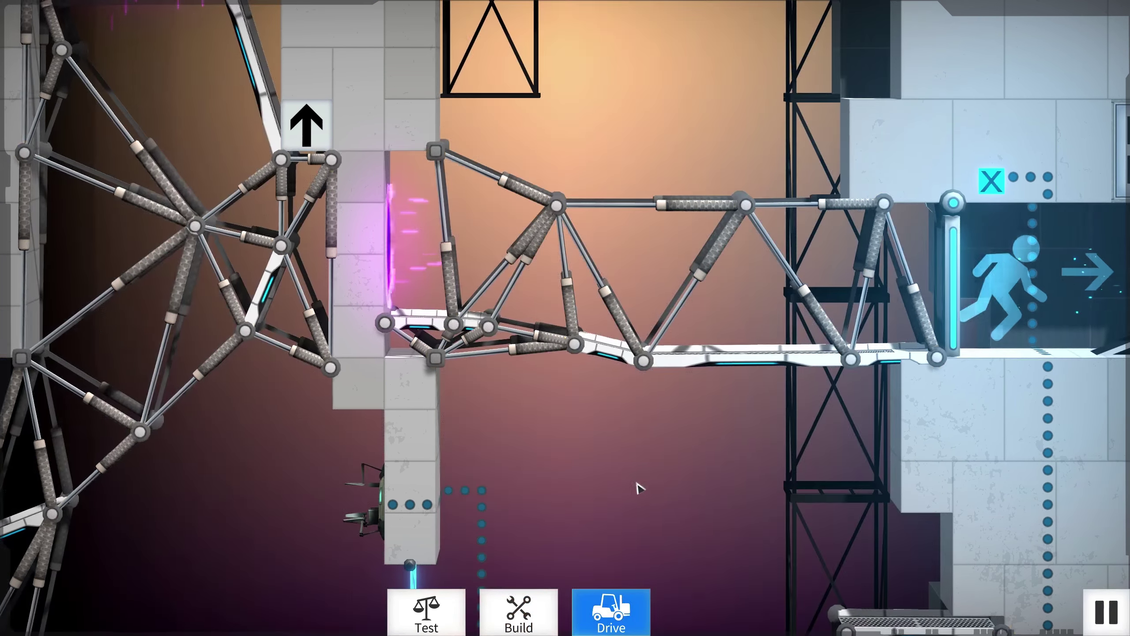
scroll(565, 407, "down", 3)
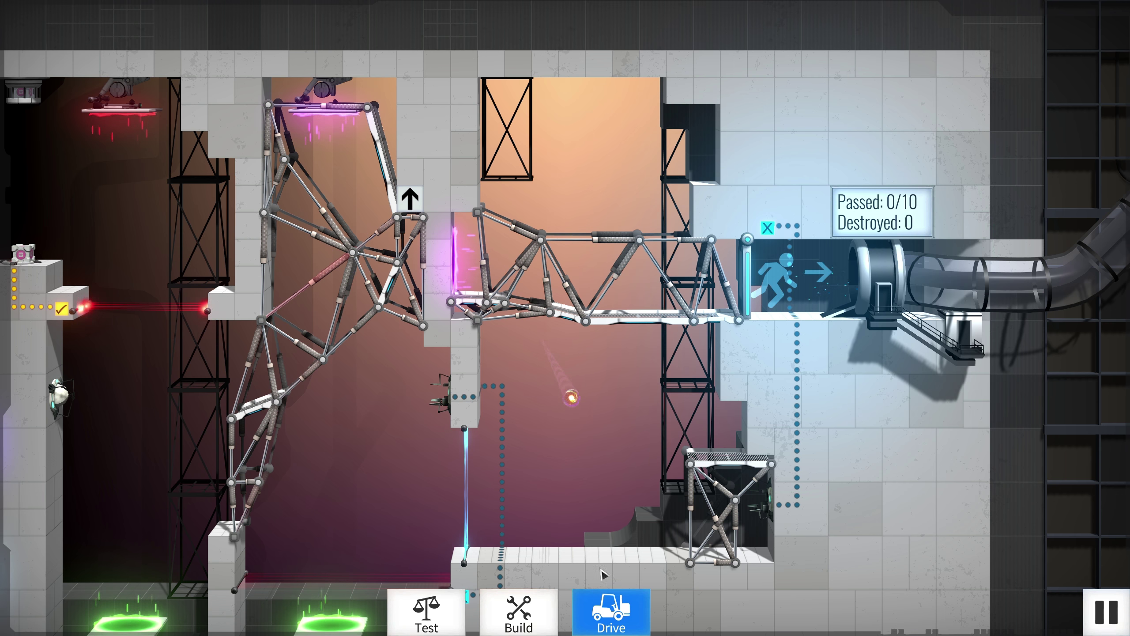
left_click(519, 611)
left_click_drag(554, 316, 545, 315)
left_click(611, 611)
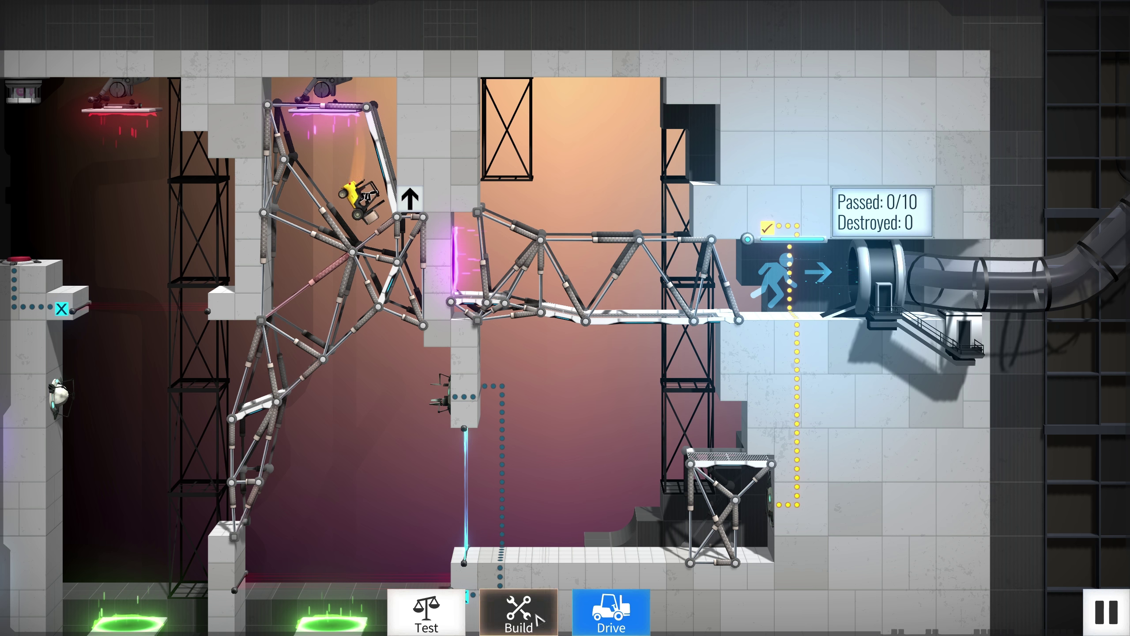
Lower the joint below the portal exit, remove small pieces, add a joint, and retest
key("space")
left_click_drag(505, 302, 505, 311)
left_click(489, 308)
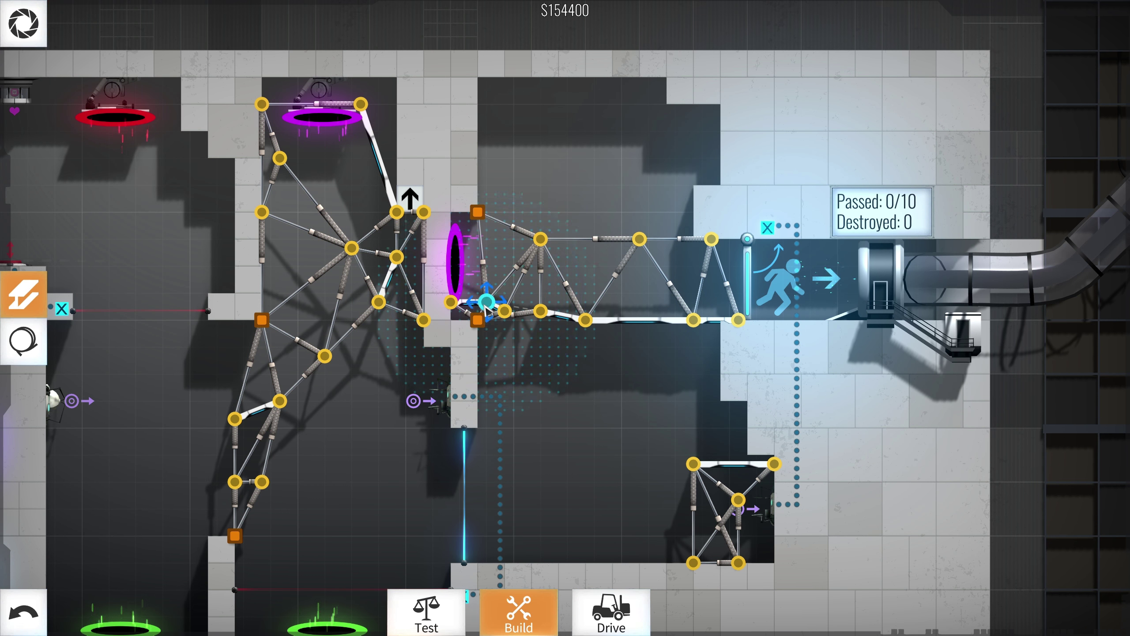
left_click(505, 313)
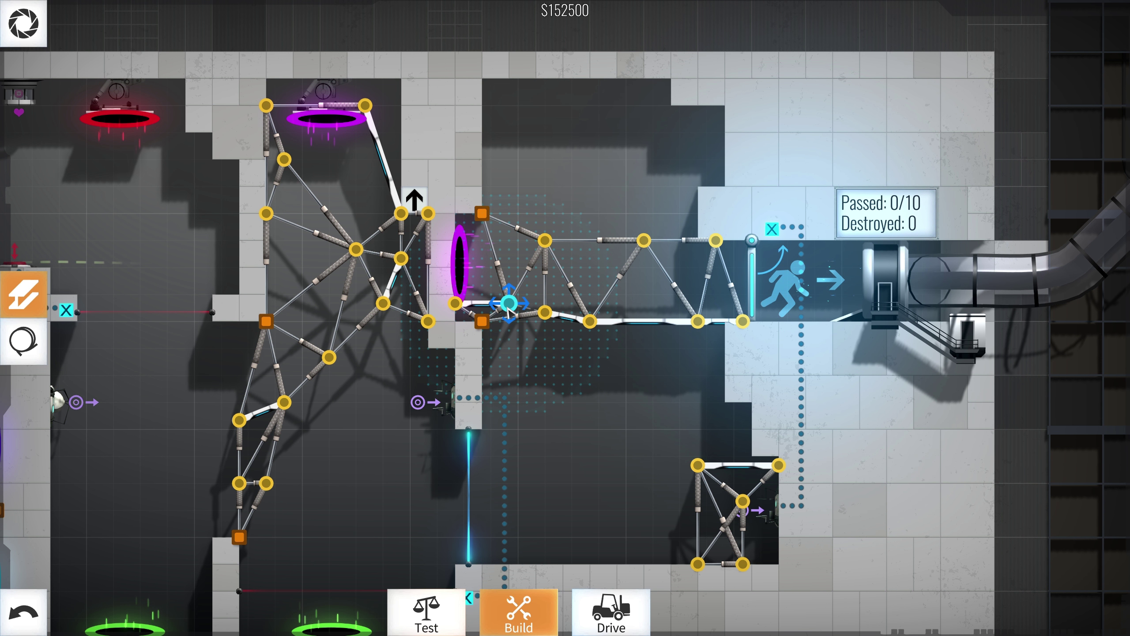
left_click(453, 303)
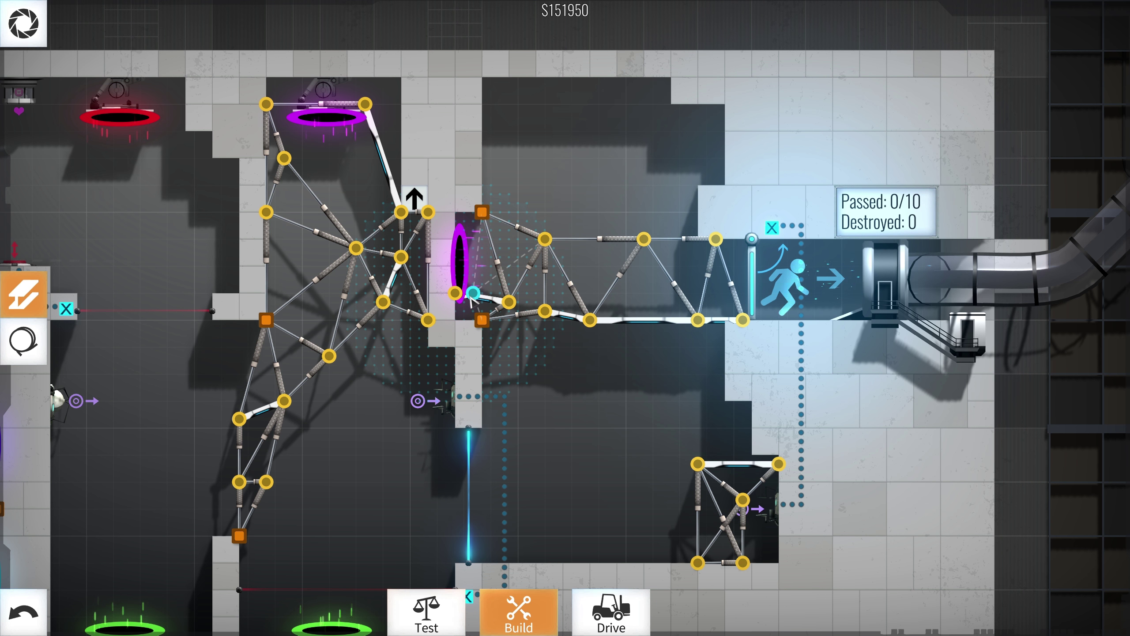
left_click(457, 295)
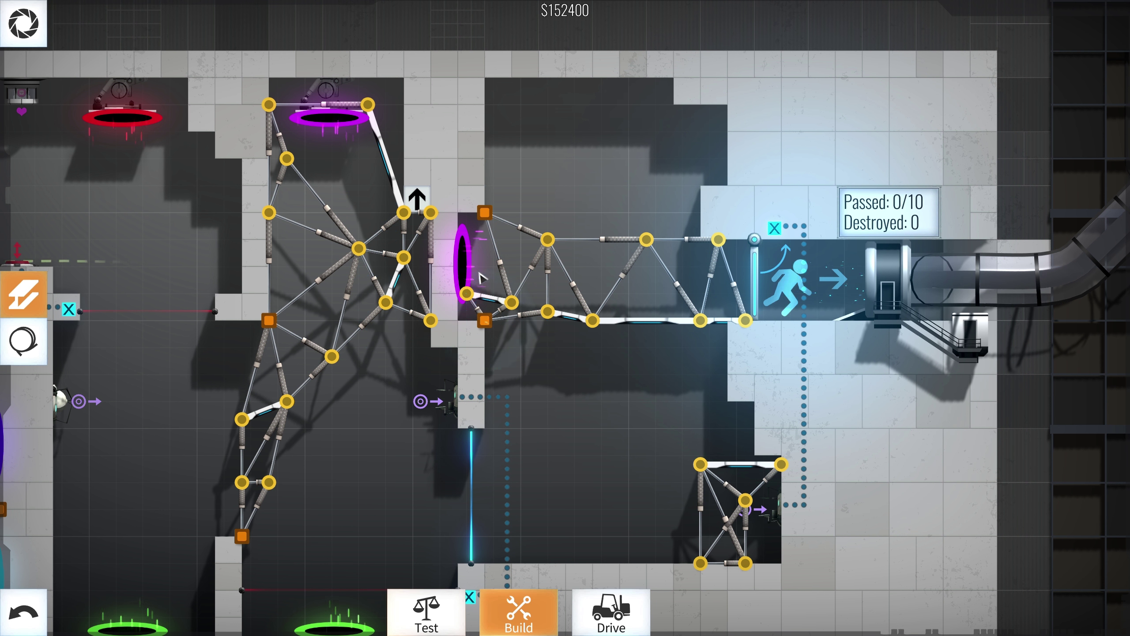
left_click(611, 612)
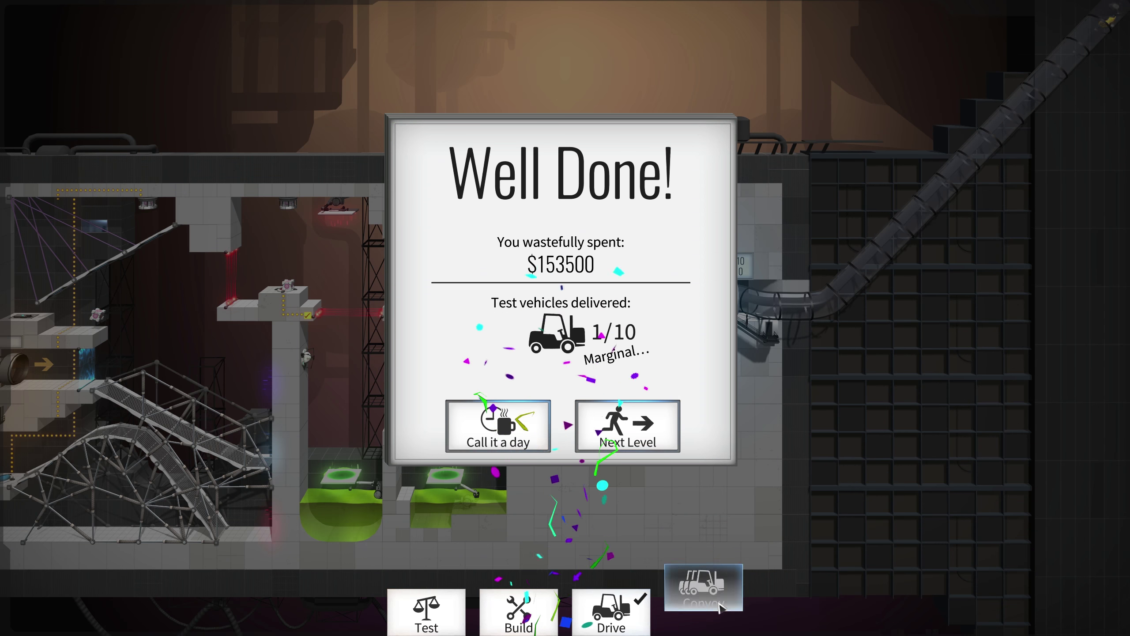
Dismiss the Well Done results and launch the ten-forklift convoy
left_click(703, 614)
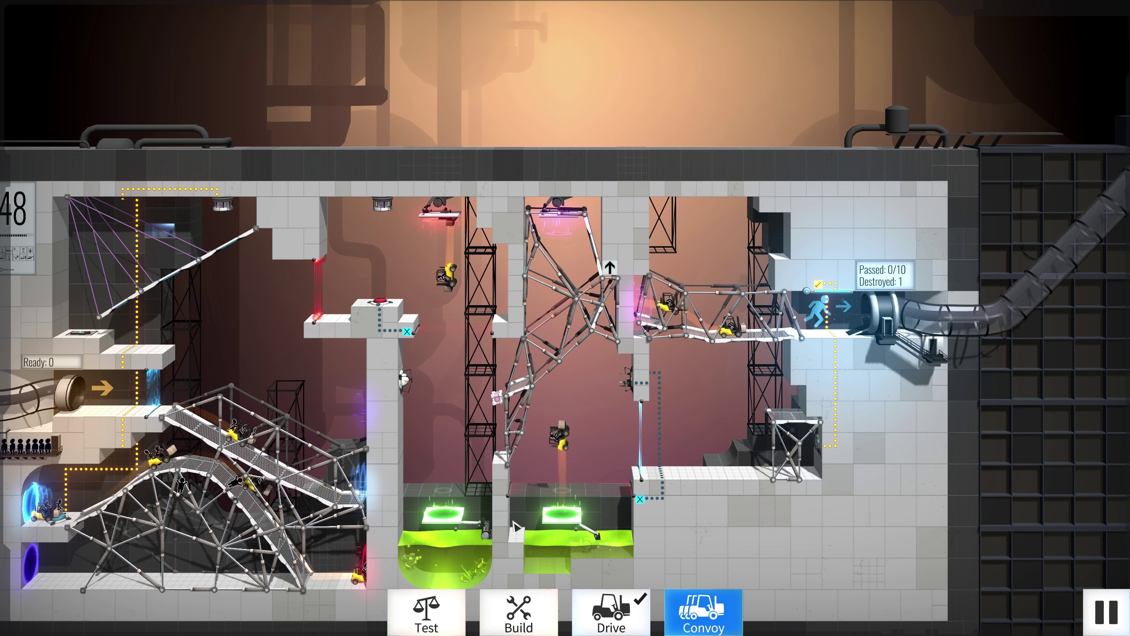
Shift five joints on the start-of-level arch ramp, then run the convoy
left_click(519, 612)
scroll(353, 394, "up", 5)
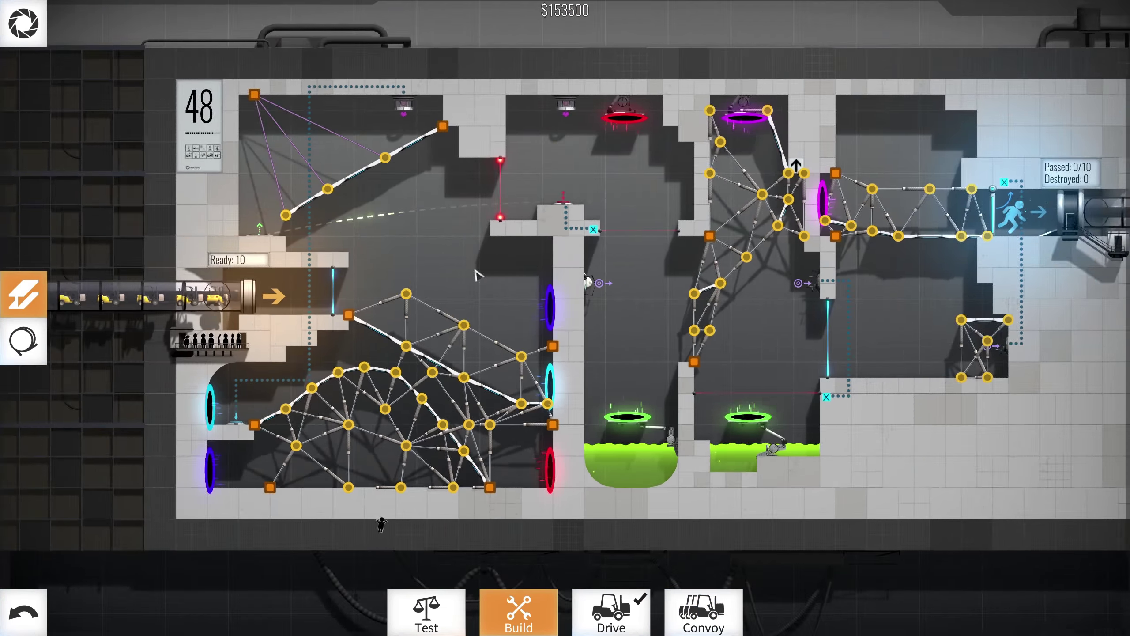
scroll(351, 393, "down", 5)
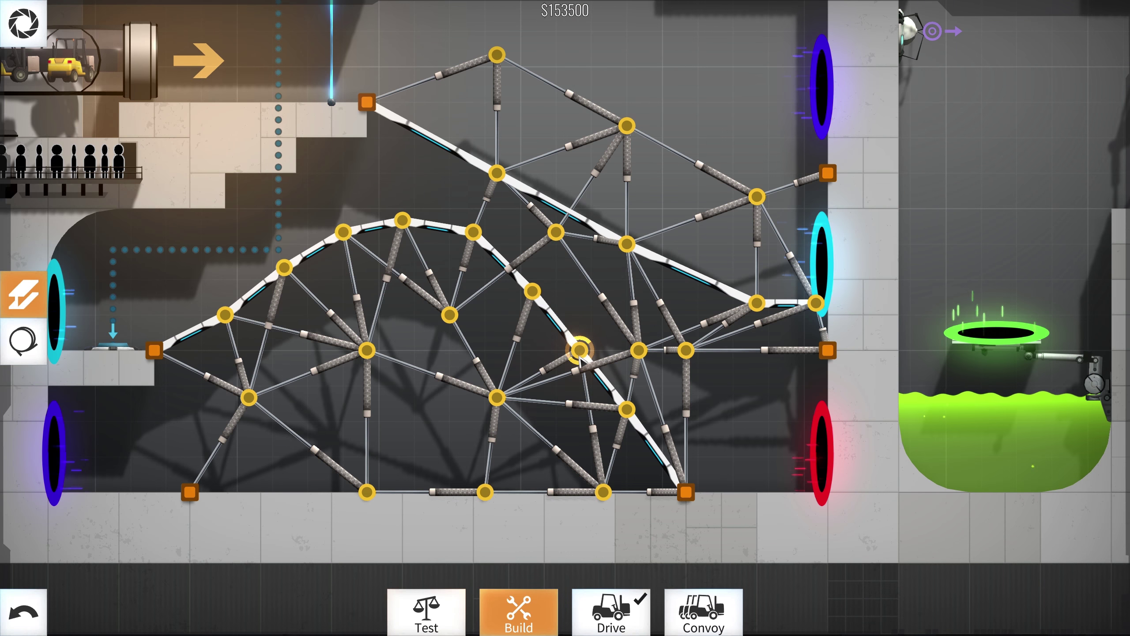
left_click_drag(578, 349, 565, 362)
left_click_drag(627, 408, 615, 423)
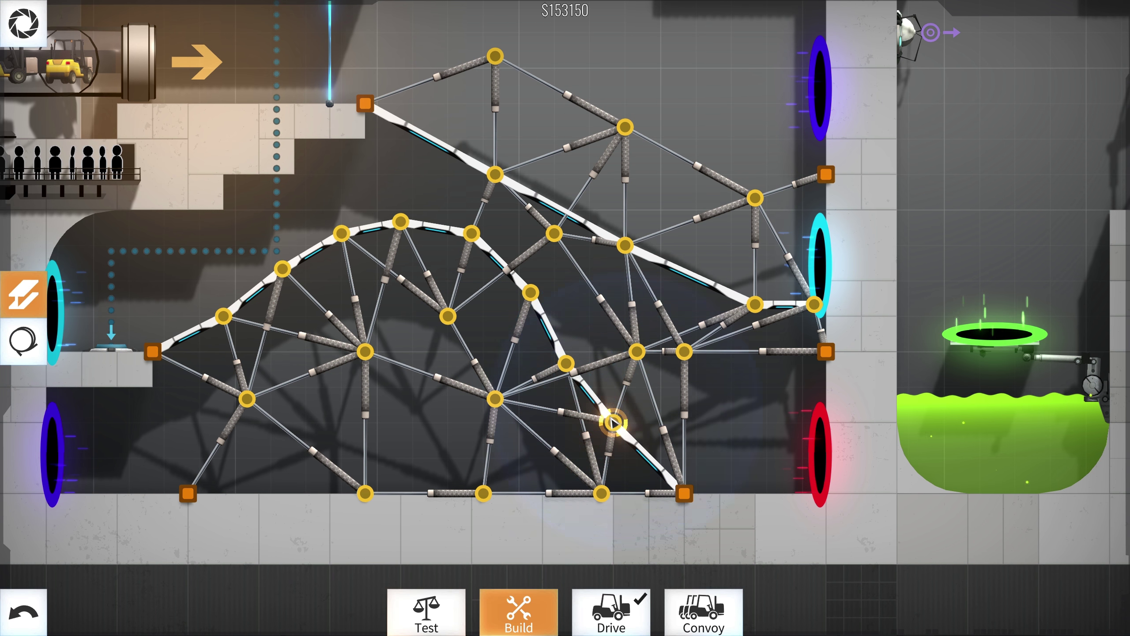
left_click_drag(530, 292, 517, 318)
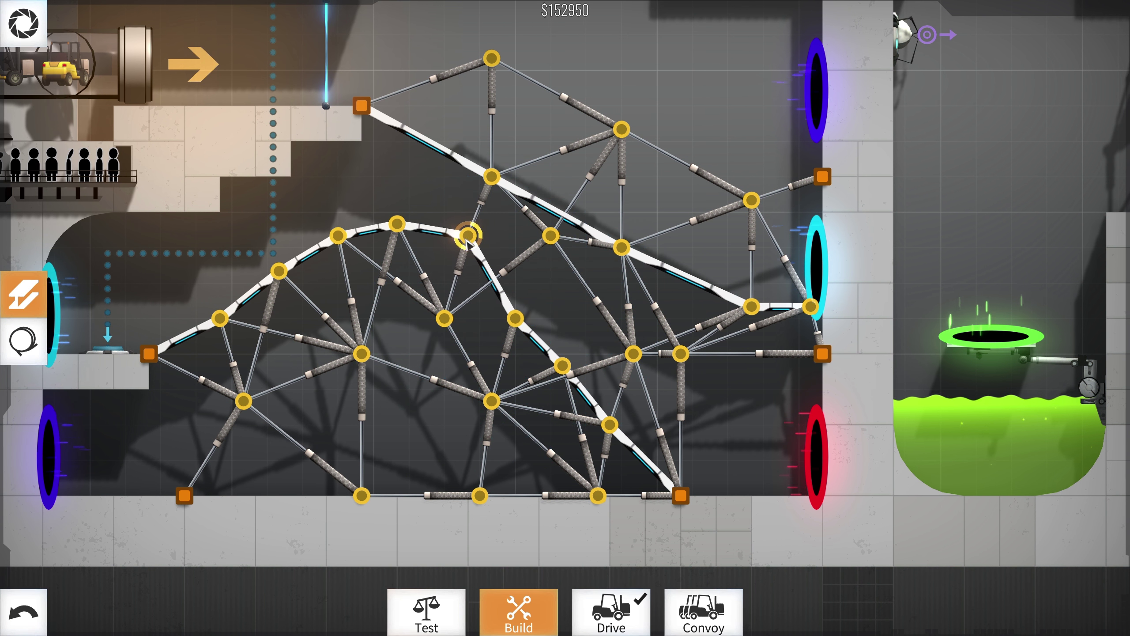
scroll(469, 237, "down", 3)
mouse_move(459, 221)
left_mouse_down()
mouse_move(441, 256)
mouse_move(395, 247)
mouse_move(316, 281)
left_mouse_up()
mouse_move(395, 249)
left_mouse_down()
mouse_move(399, 267)
mouse_move(444, 276)
left_mouse_up()
left_click(704, 609)
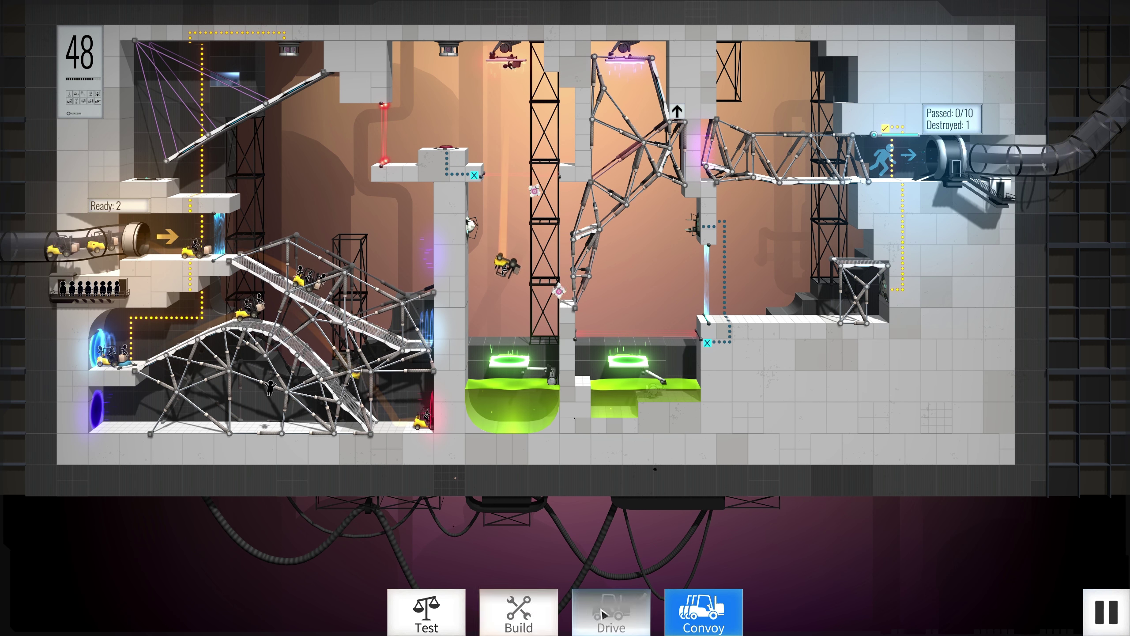
Delete an arch strut, raise the peak and curve joints, and merge the doubled joint
left_click(518, 612)
scroll(376, 472, "up", 3)
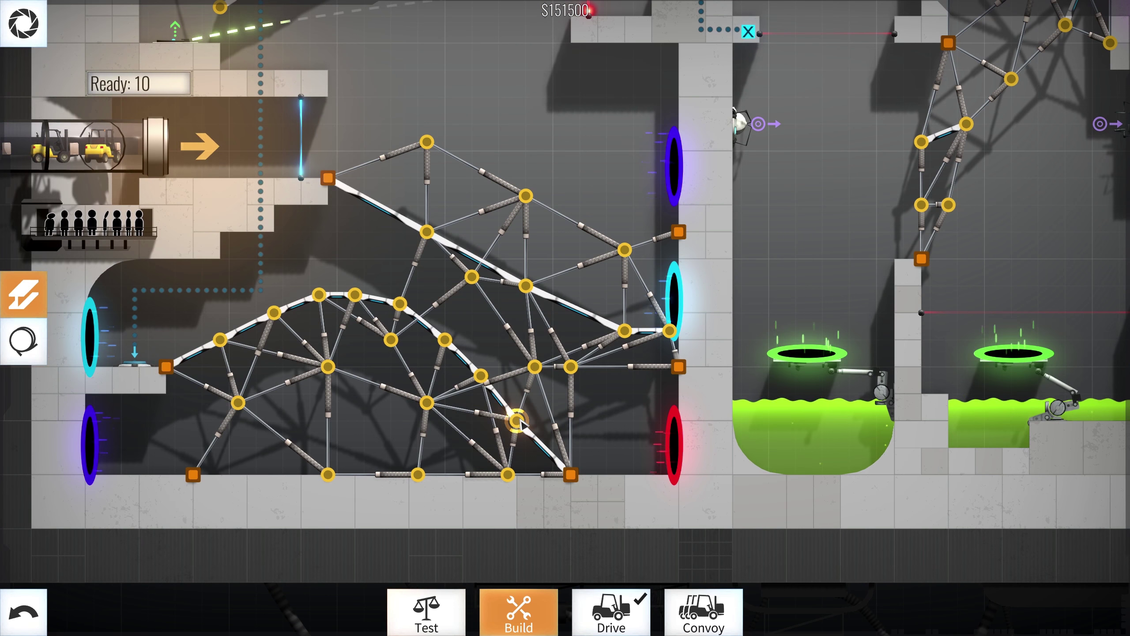
scroll(515, 423, "down", 1)
right_click(529, 362)
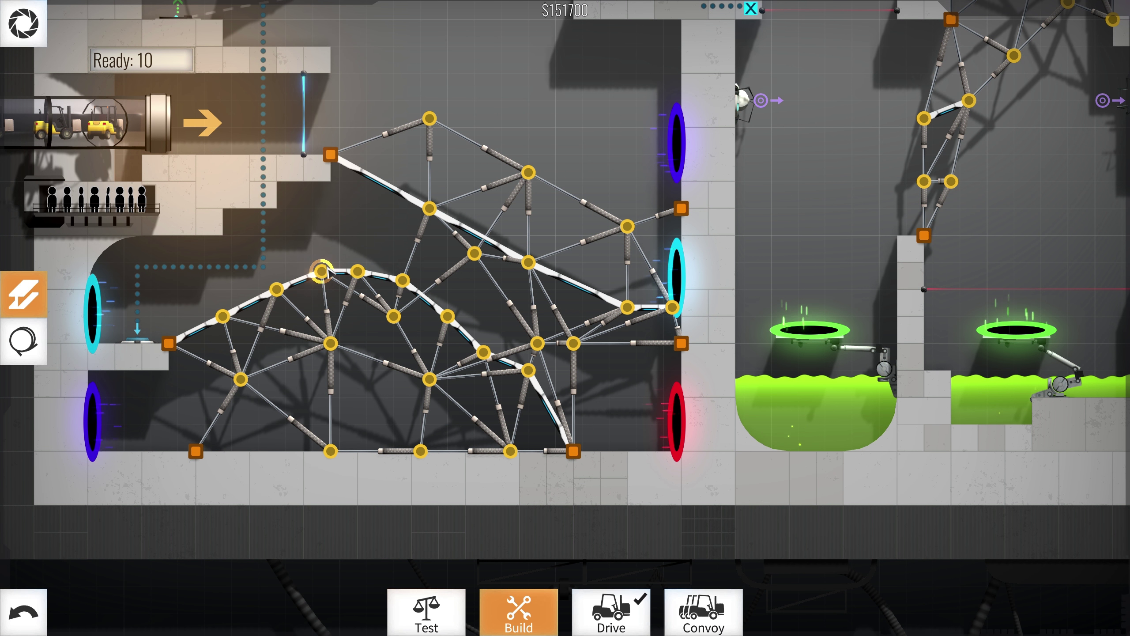
mouse_move(320, 271)
left_mouse_down()
mouse_move(332, 246)
mouse_move(387, 251)
left_mouse_up()
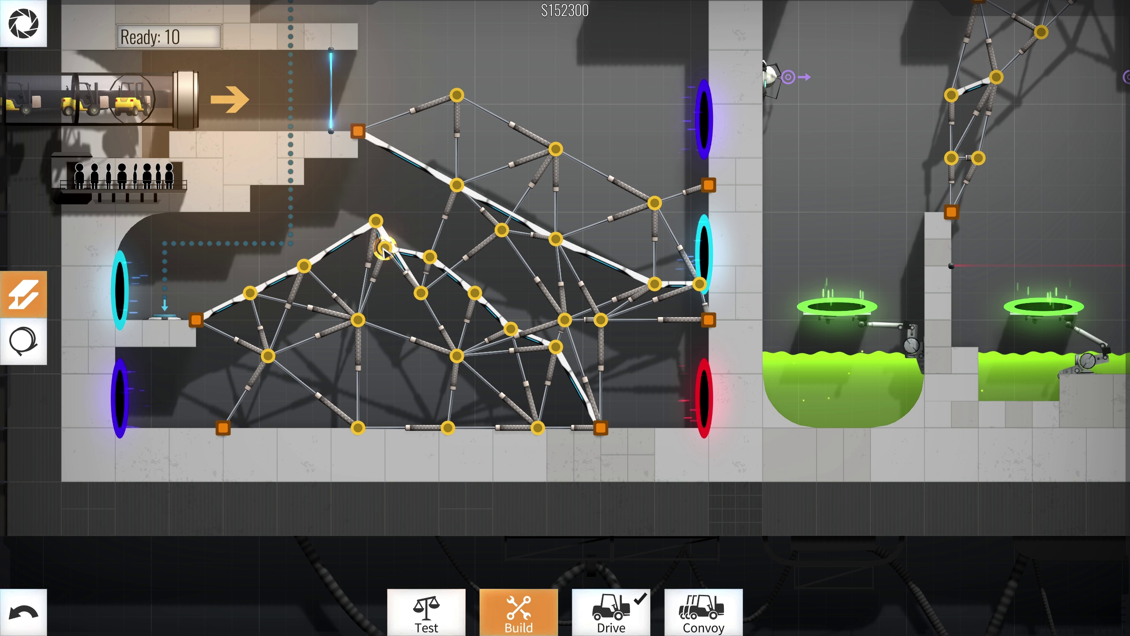
left_click_drag(387, 248, 421, 212)
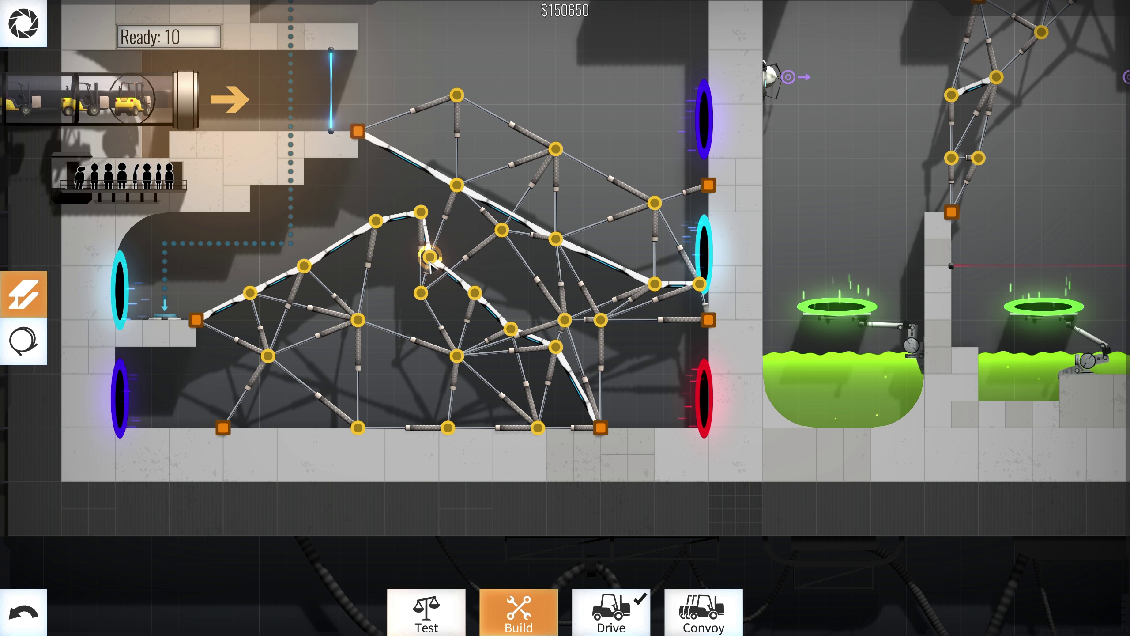
left_click_drag(430, 259, 468, 231)
left_click_drag(477, 292, 502, 266)
left_click_drag(513, 327, 551, 276)
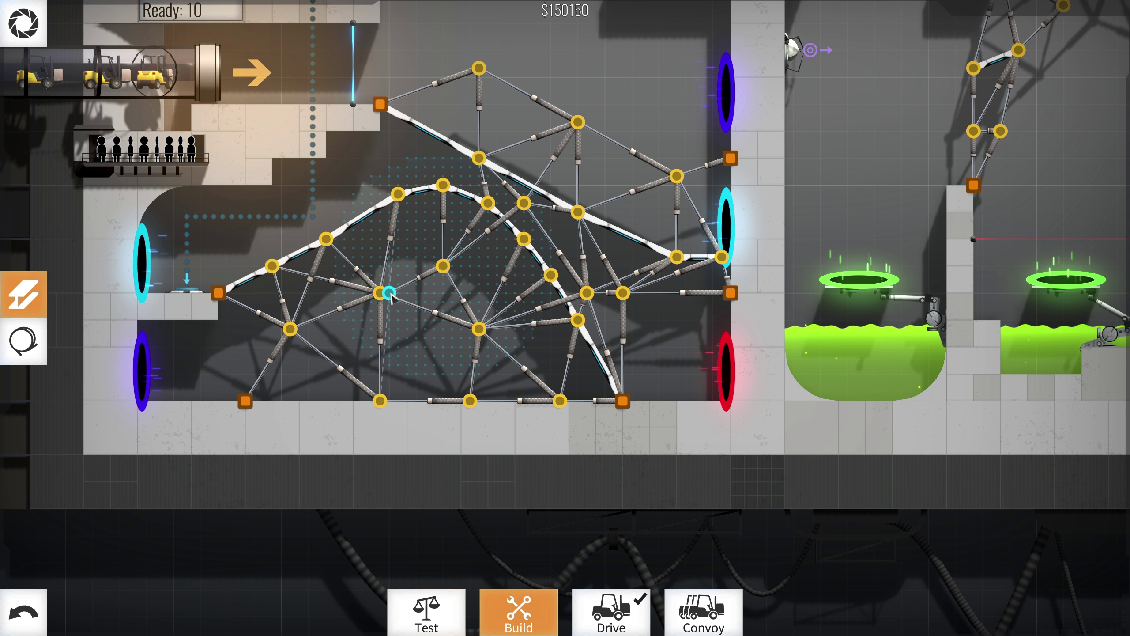
left_click_drag(391, 294, 379, 294)
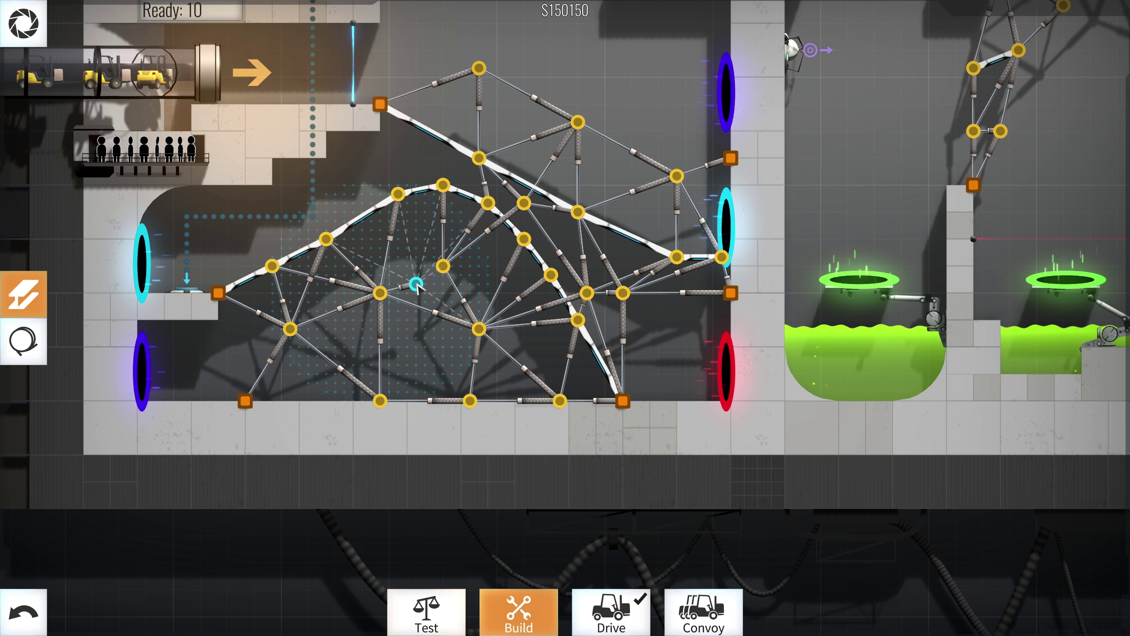
Add braced joints inside the arch and rework the lower-right joints and struts
left_click(417, 285)
right_click(426, 374)
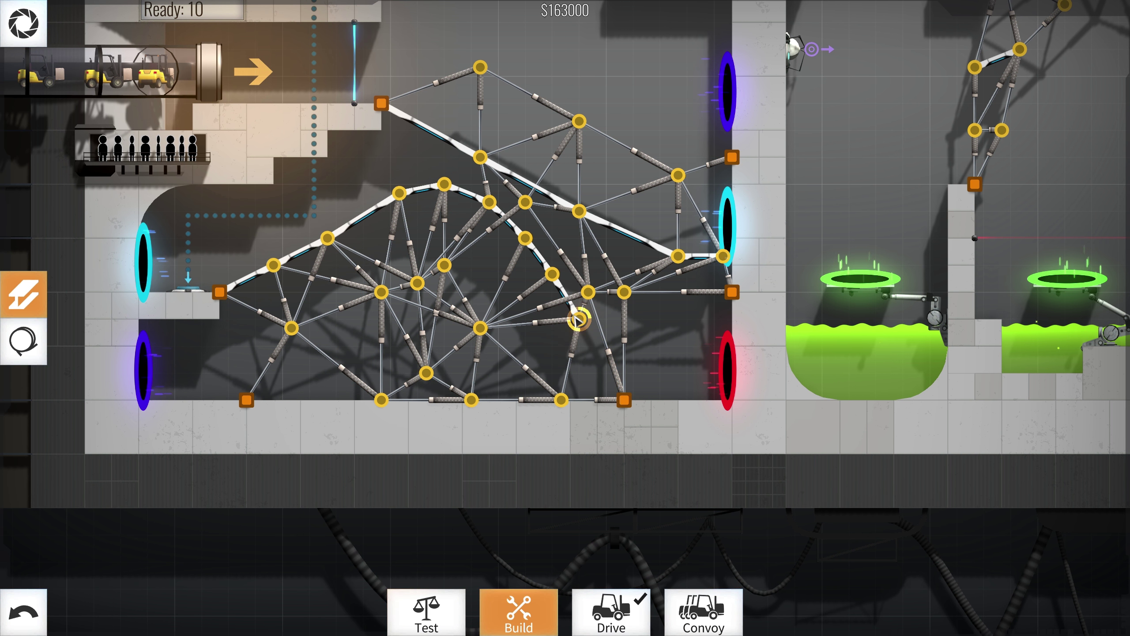
mouse_move(577, 320)
left_mouse_down()
mouse_move(579, 310)
mouse_move(608, 322)
left_mouse_up()
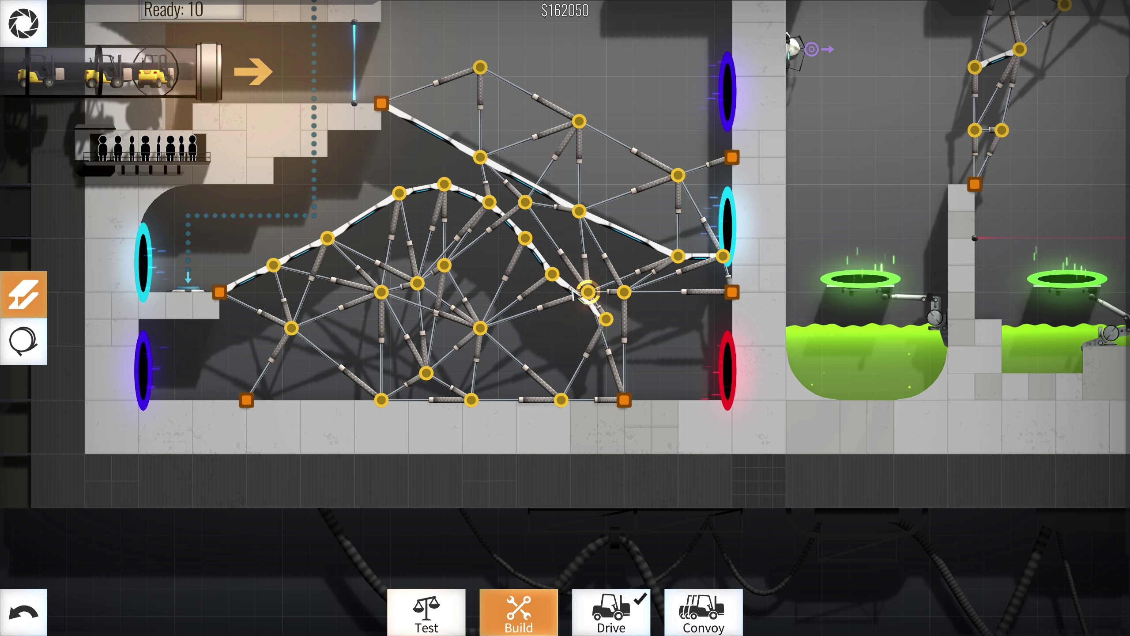
left_click(553, 275)
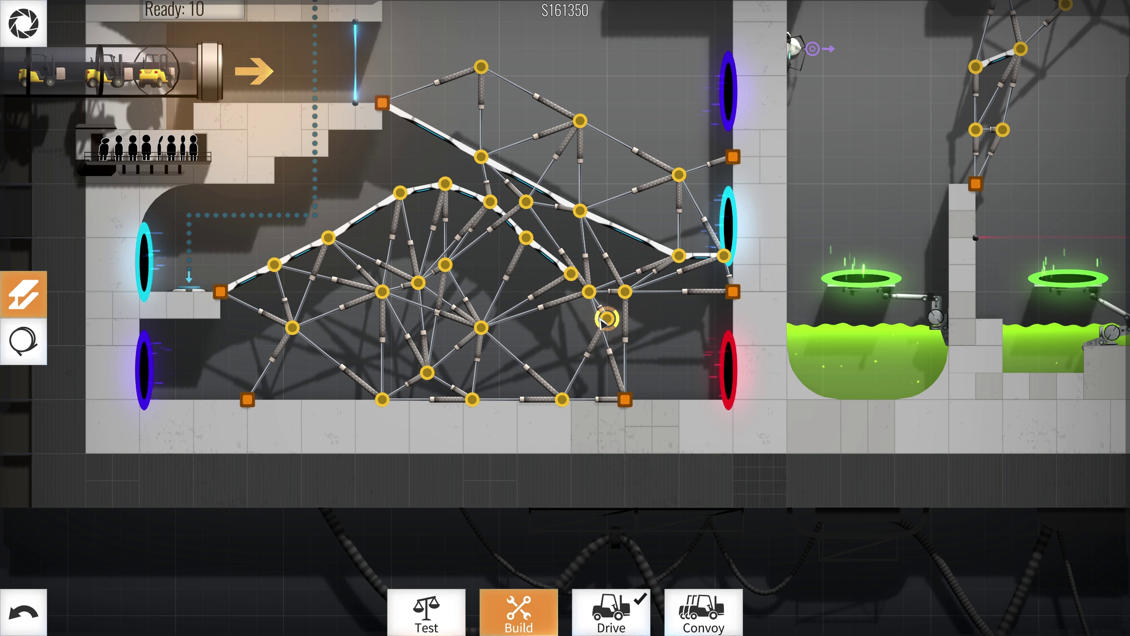
left_click_drag(608, 319, 531, 227)
left_click_drag(577, 274, 669, 309)
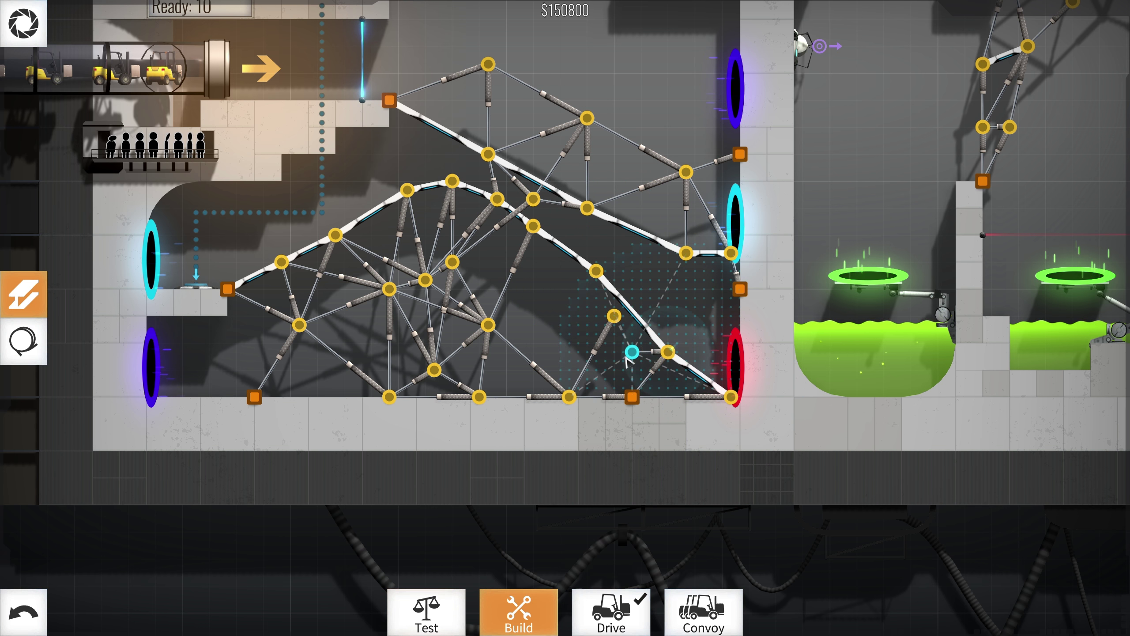
left_click(552, 301)
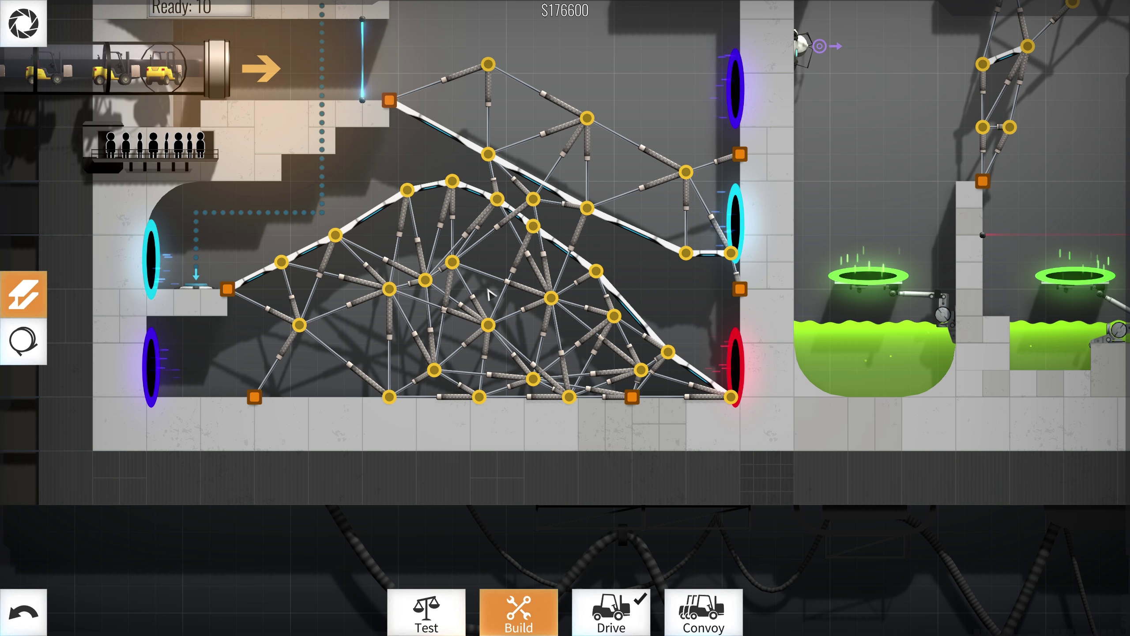
Relaunch the convoy to send forklifts down the rebraced arch
key("space")
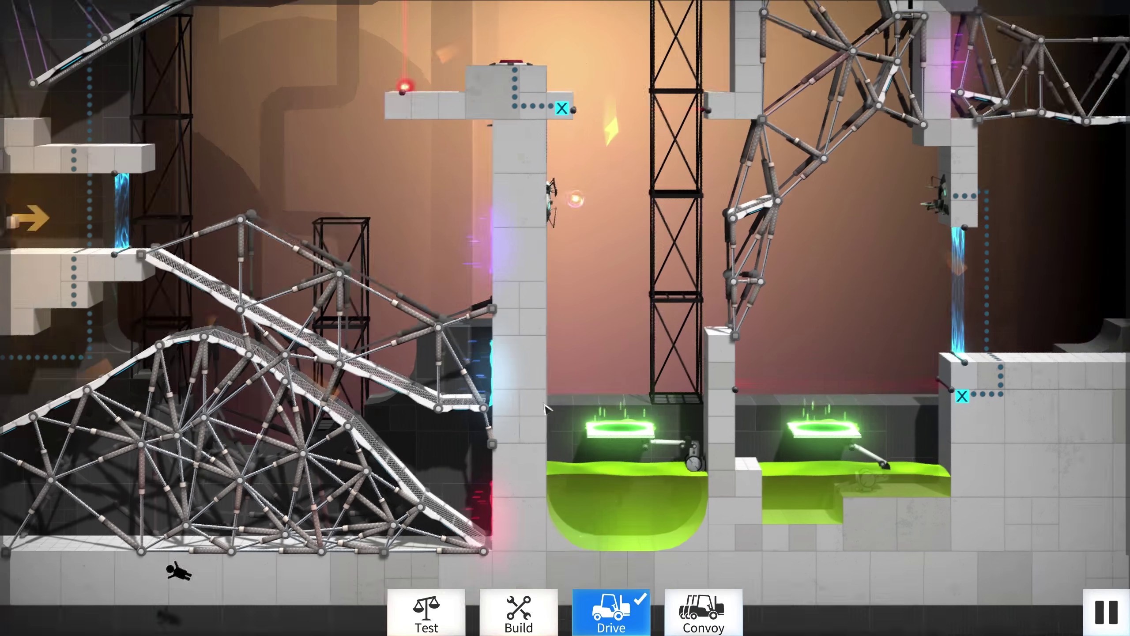
Move the arch's bottom joints lower and right beside the red portal, then run the convoy
left_click(519, 612)
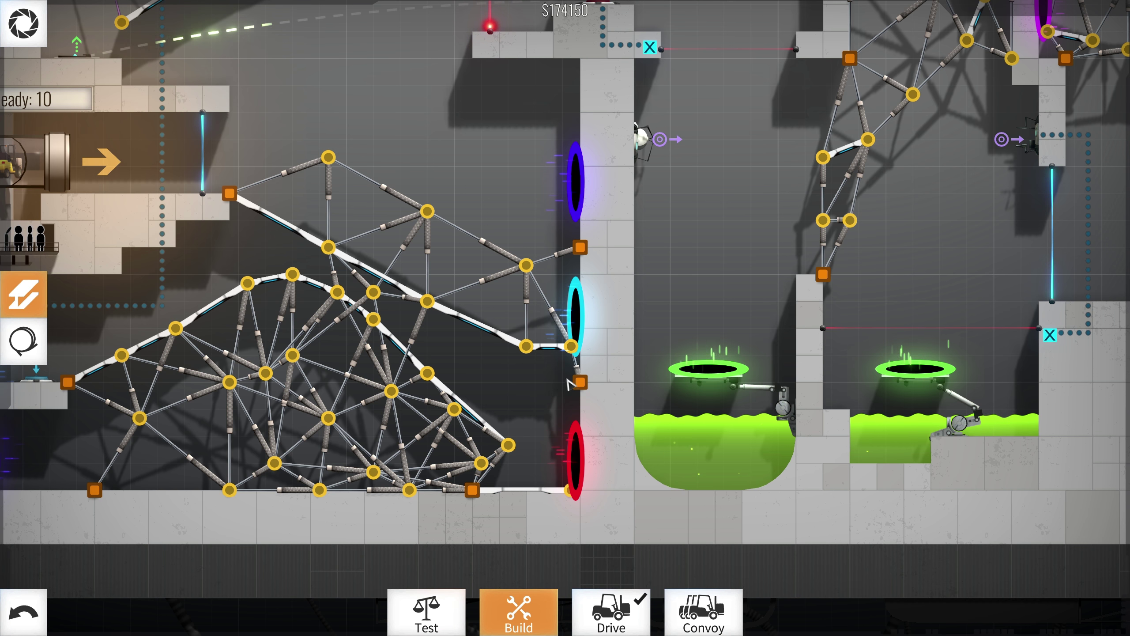
left_click(510, 445)
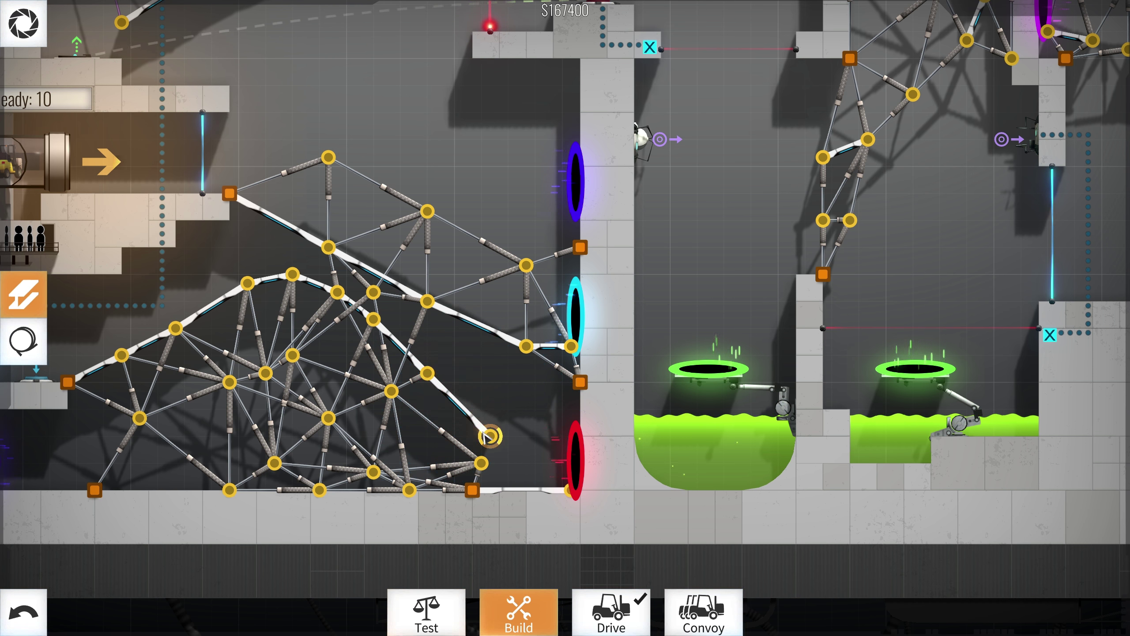
left_click(492, 434)
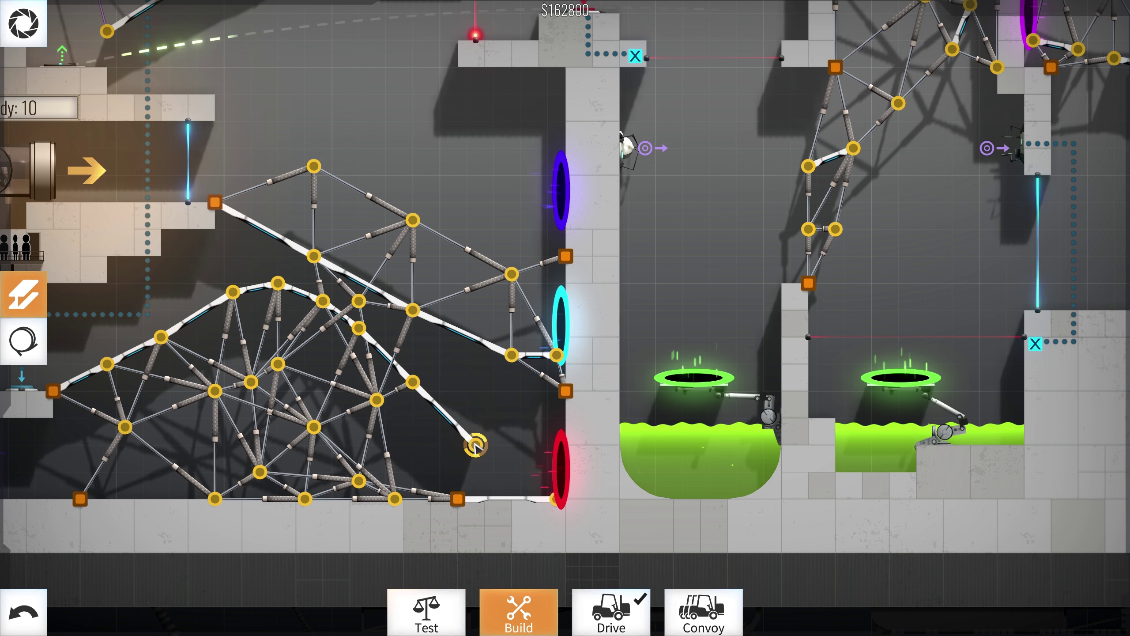
left_click_drag(477, 444, 459, 454)
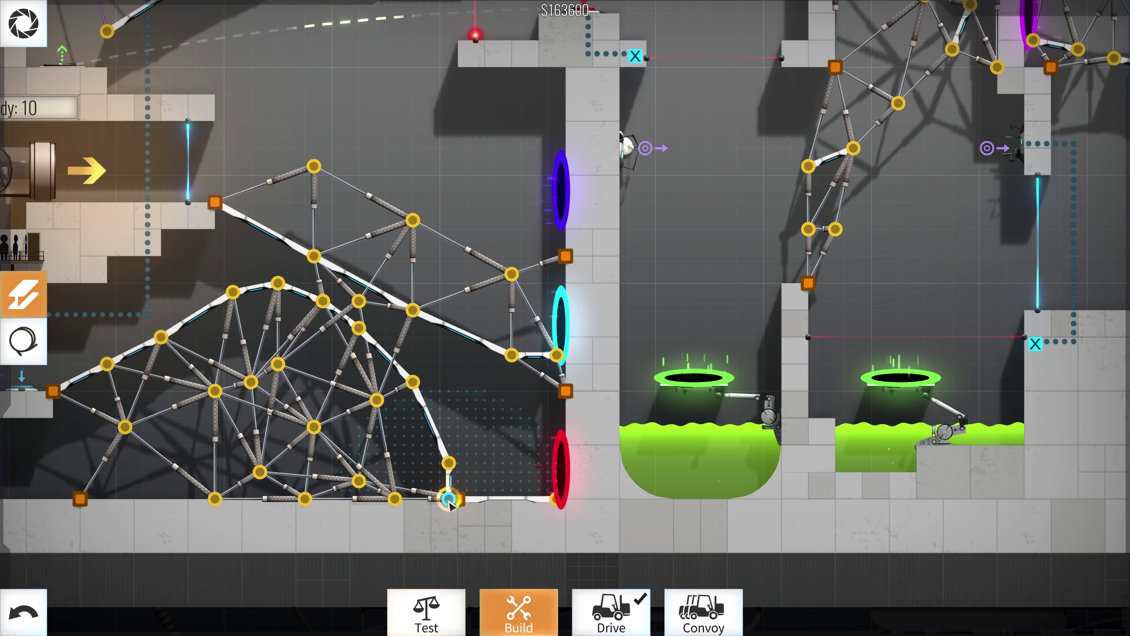
left_click(457, 500)
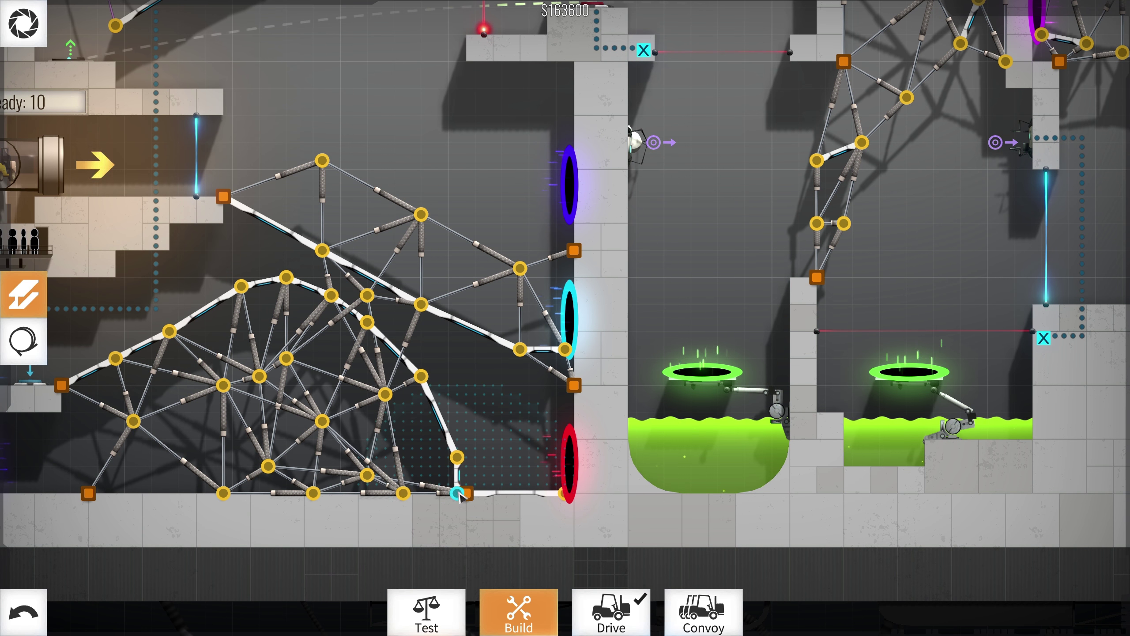
left_click_drag(459, 493, 469, 495)
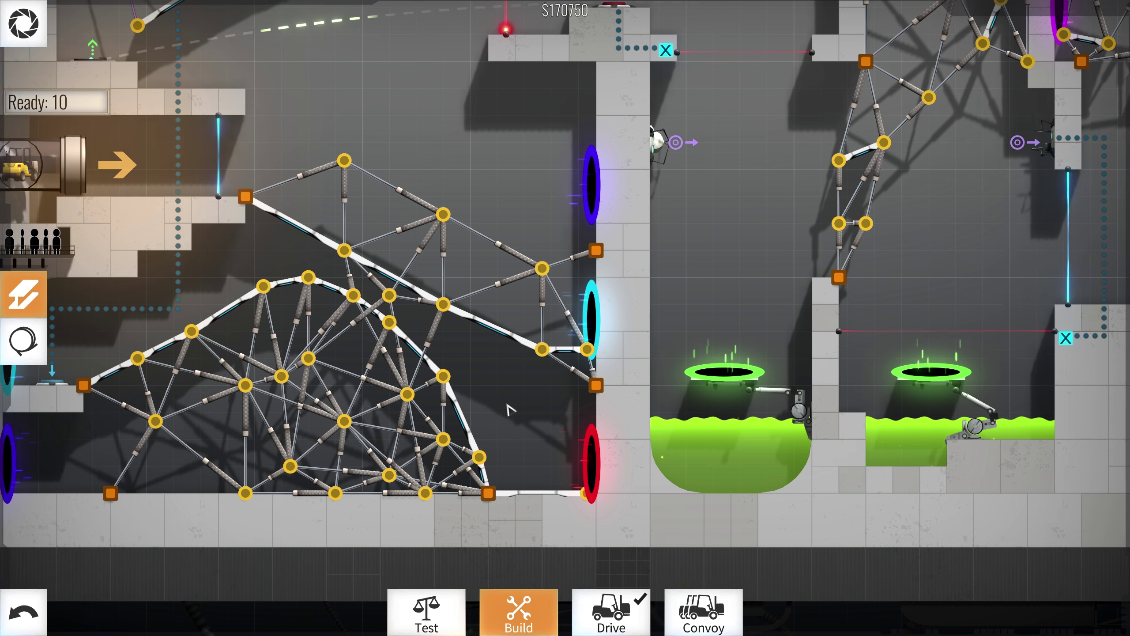
left_click_drag(466, 413, 502, 412)
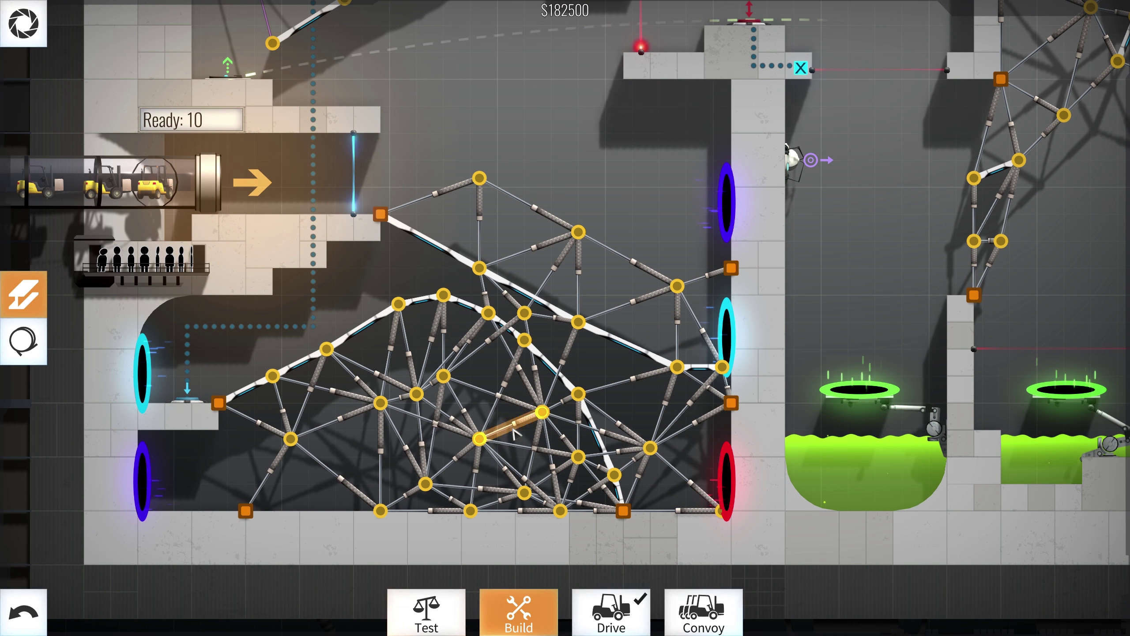
left_click(704, 612)
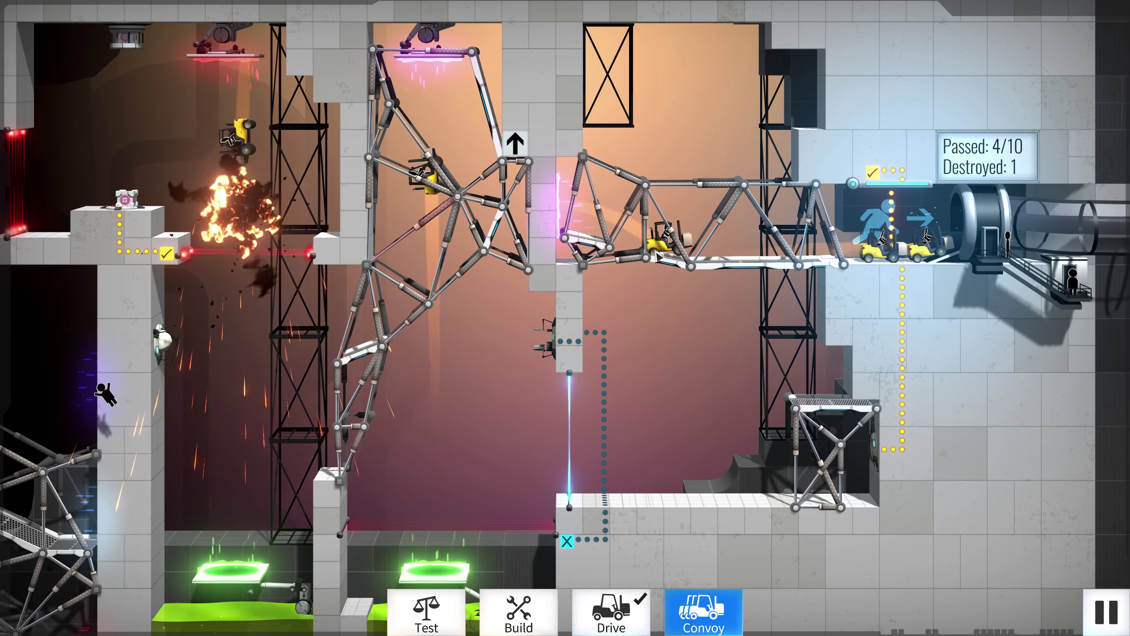
scroll(635, 255, "up", 3)
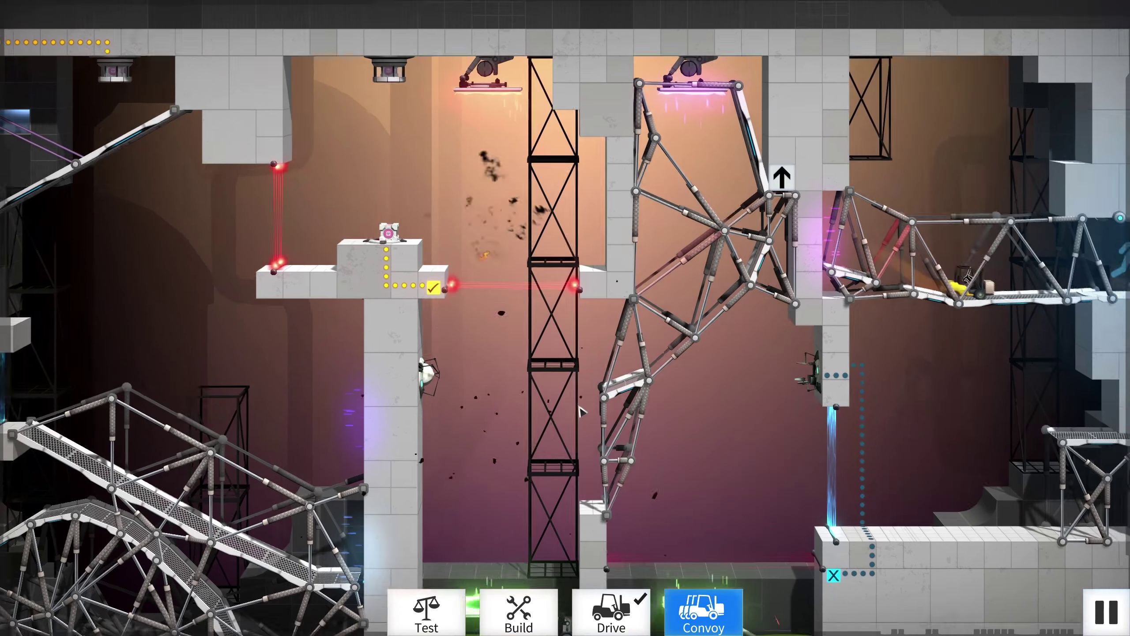
scroll(588, 415, "down", 2)
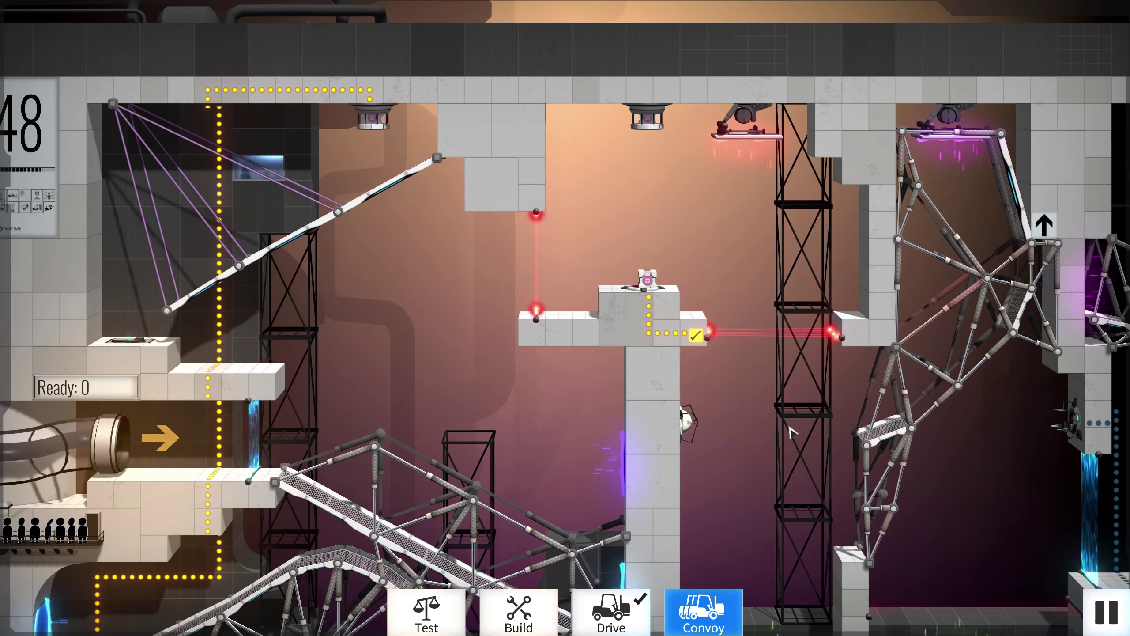
scroll(789, 427, "down", 1)
scroll(747, 489, "down", 2)
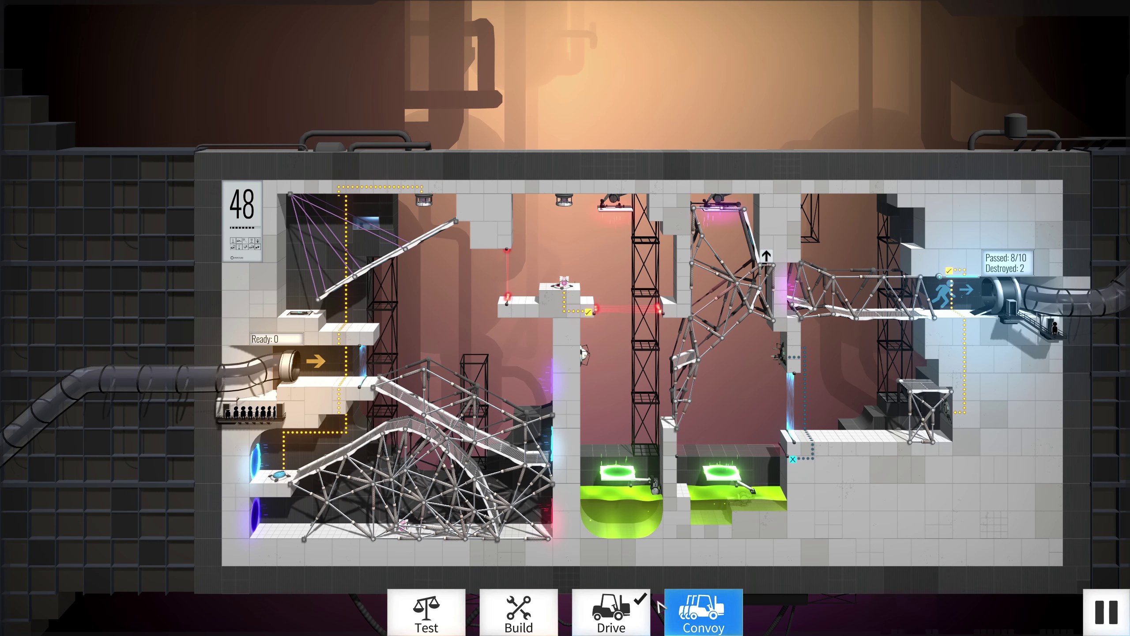
Restart with a single drive, rerun the full convoy, then go back to building
left_click(612, 612)
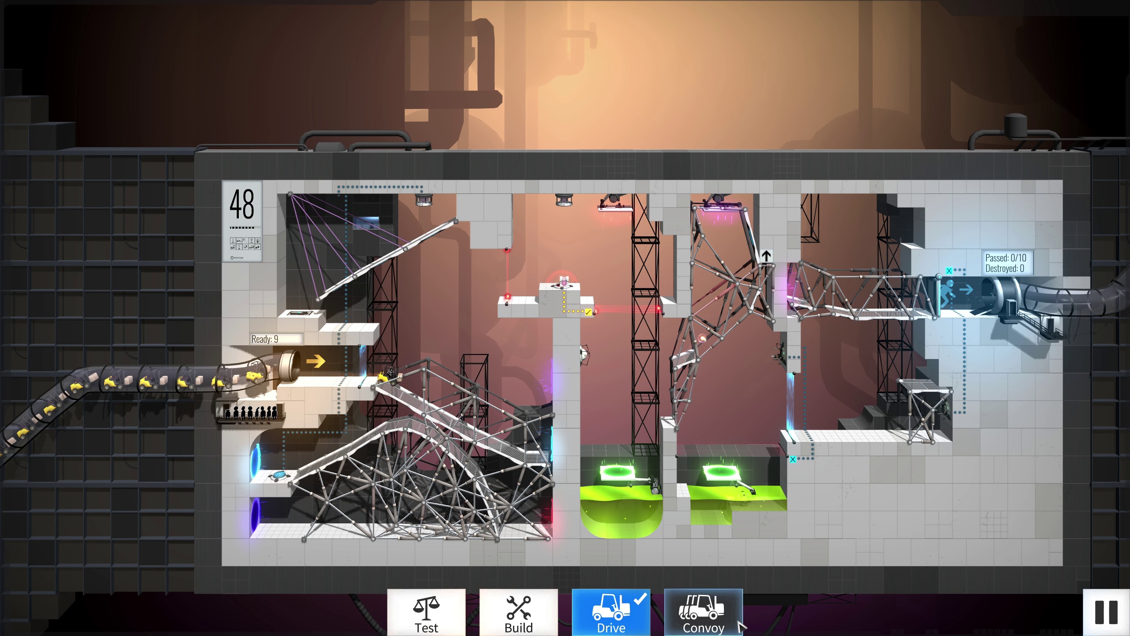
left_click(718, 618)
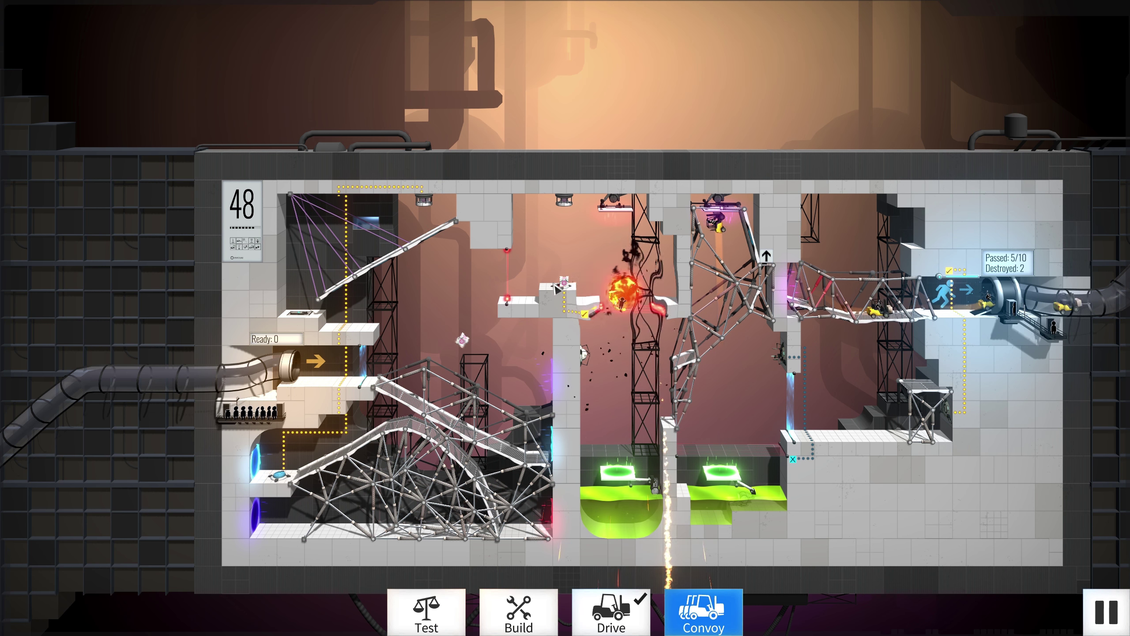
left_click(519, 613)
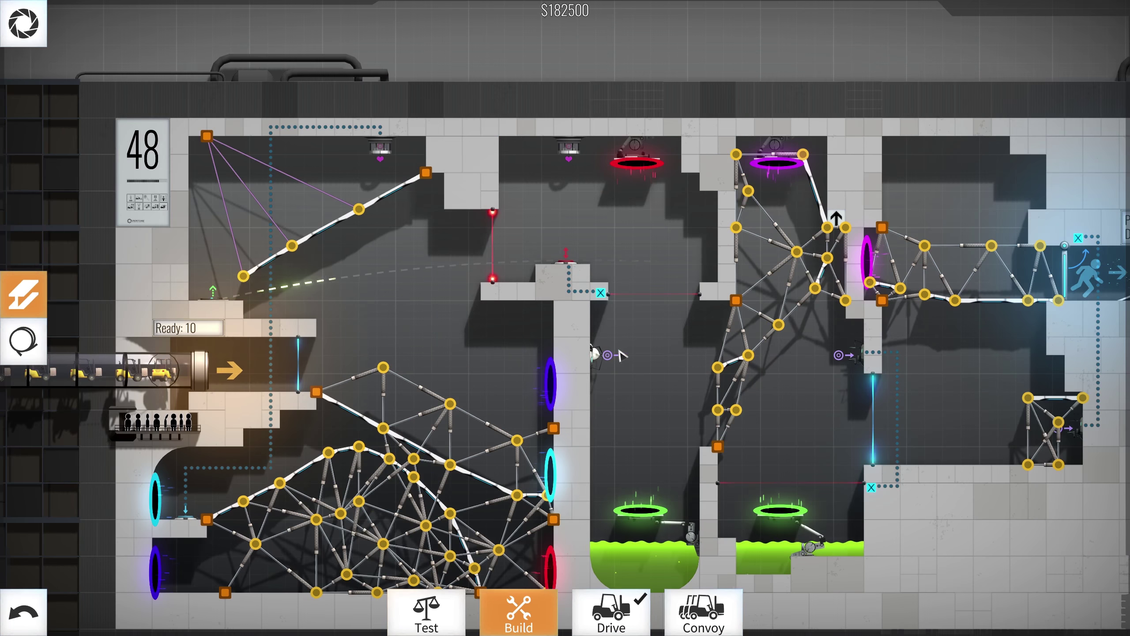
Add cable bracing between joints at the top of the arch truss, then rerun the convoy
left_click_drag(621, 355, 604, 356)
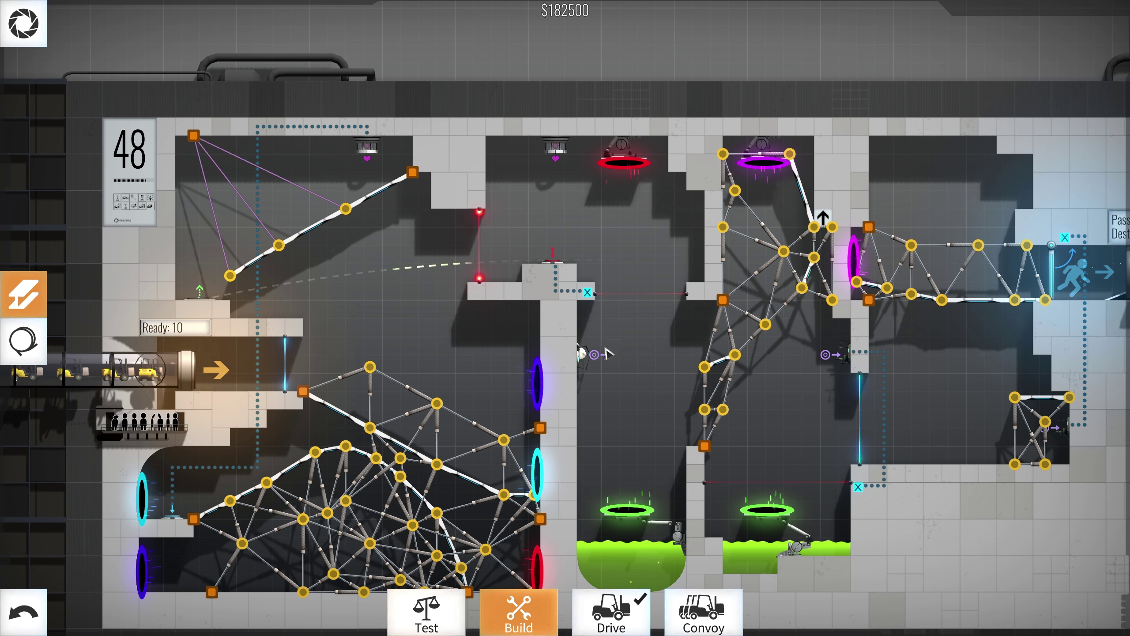
left_click(22, 342)
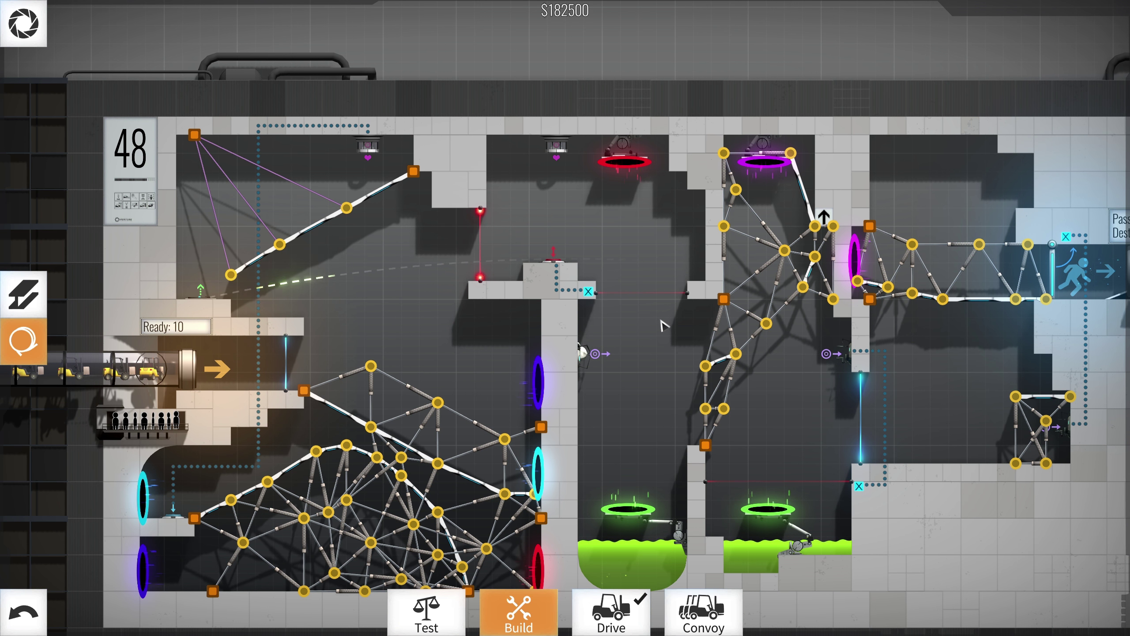
scroll(659, 327, "up", 2)
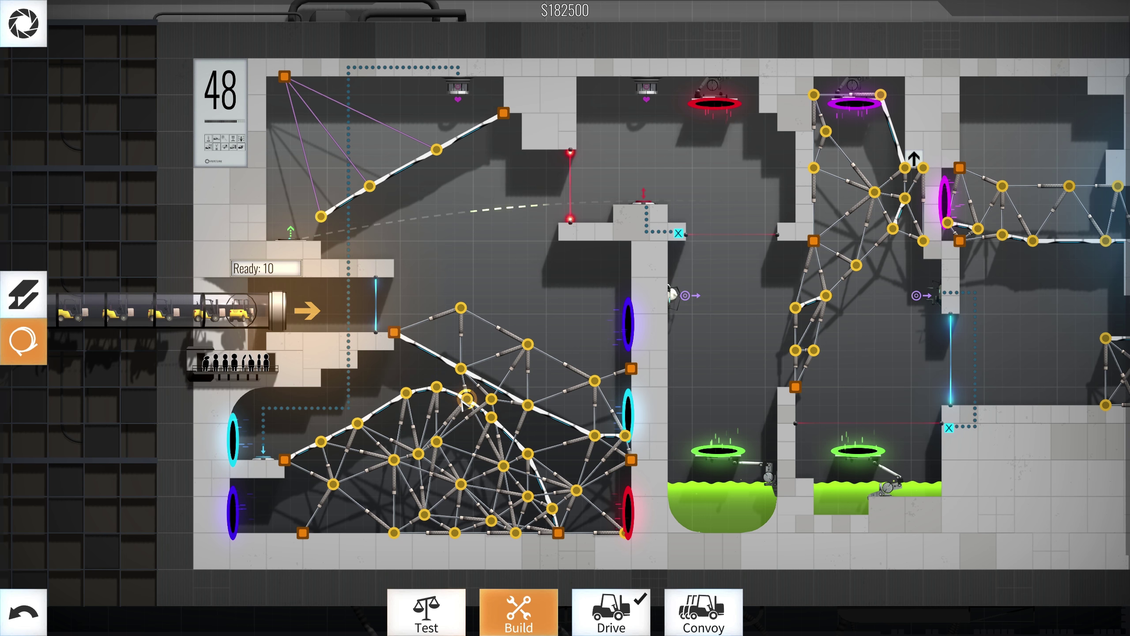
left_click(466, 401)
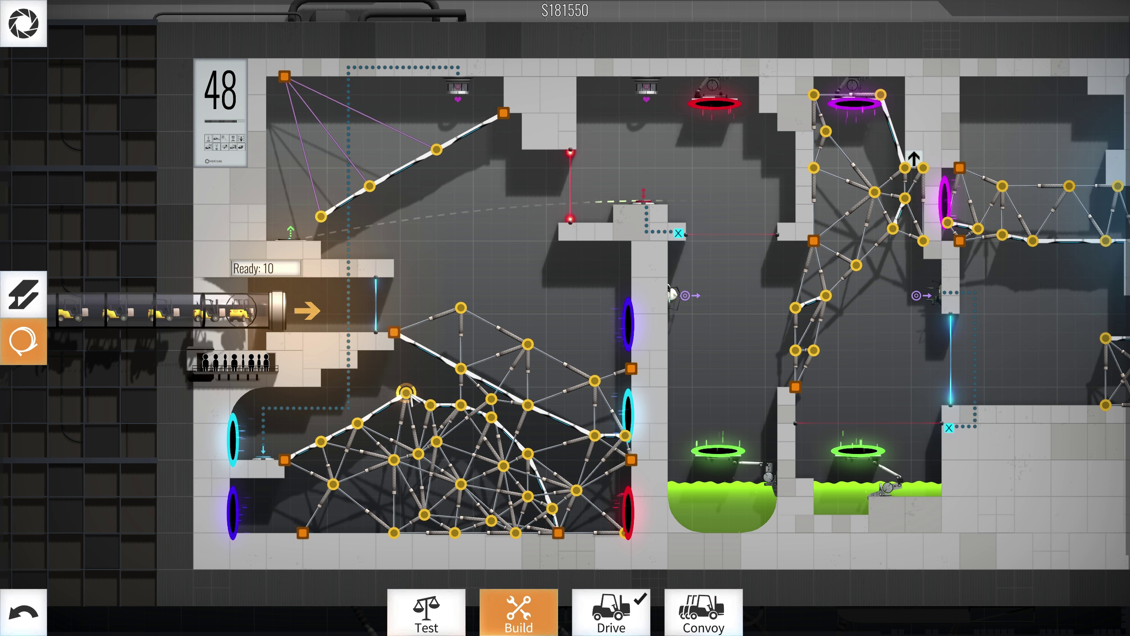
left_click(408, 396)
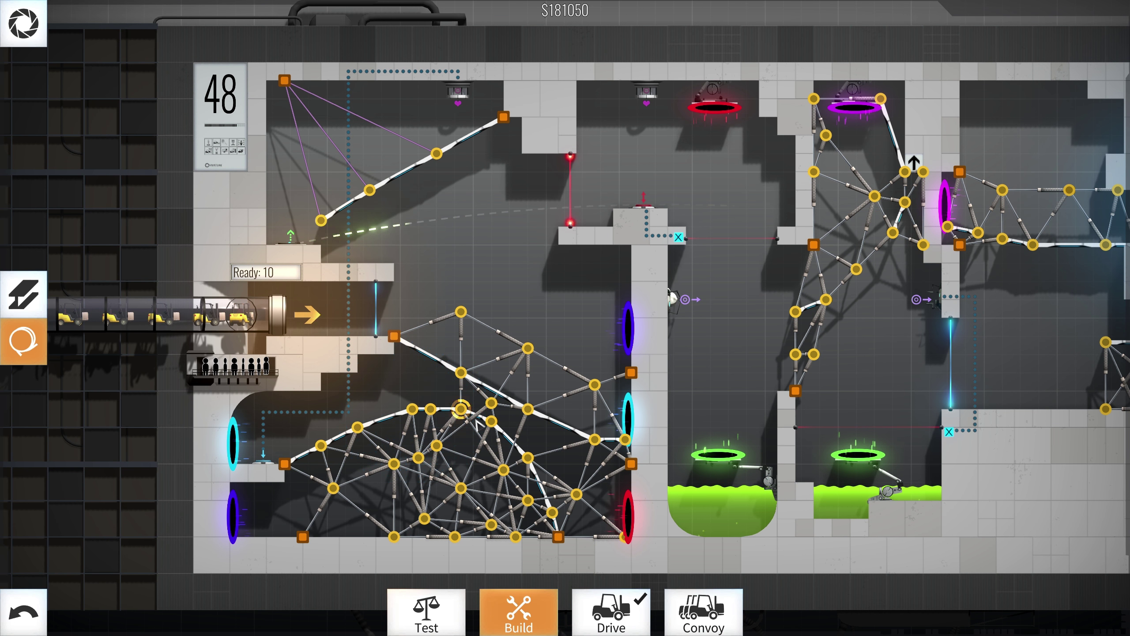
left_click(491, 424)
left_click(461, 409)
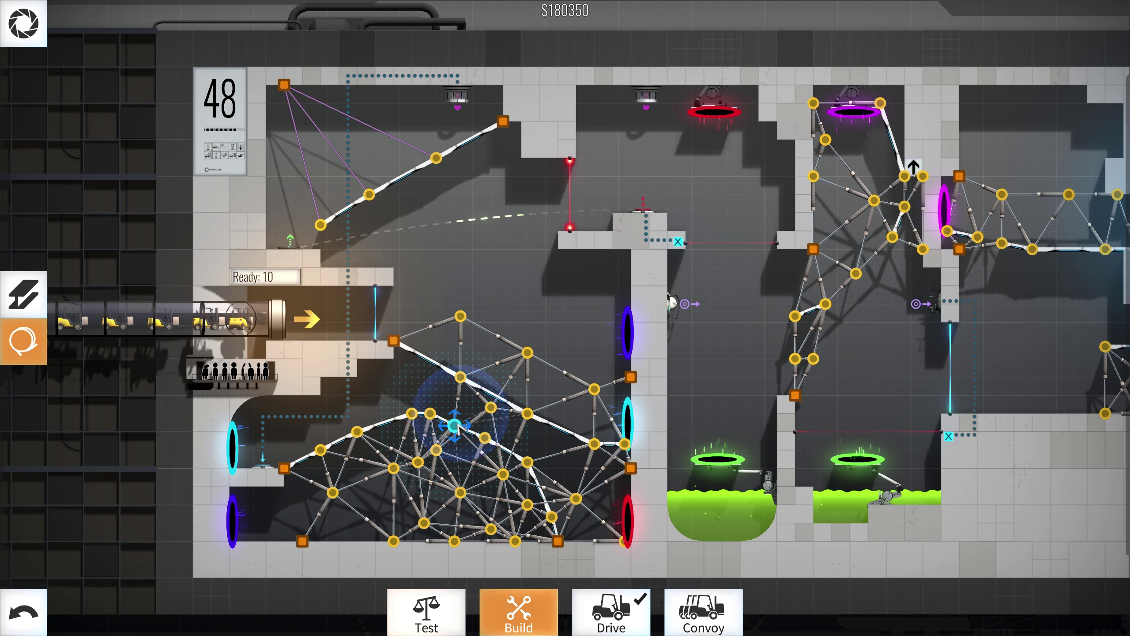
left_click(431, 415)
left_click(412, 414)
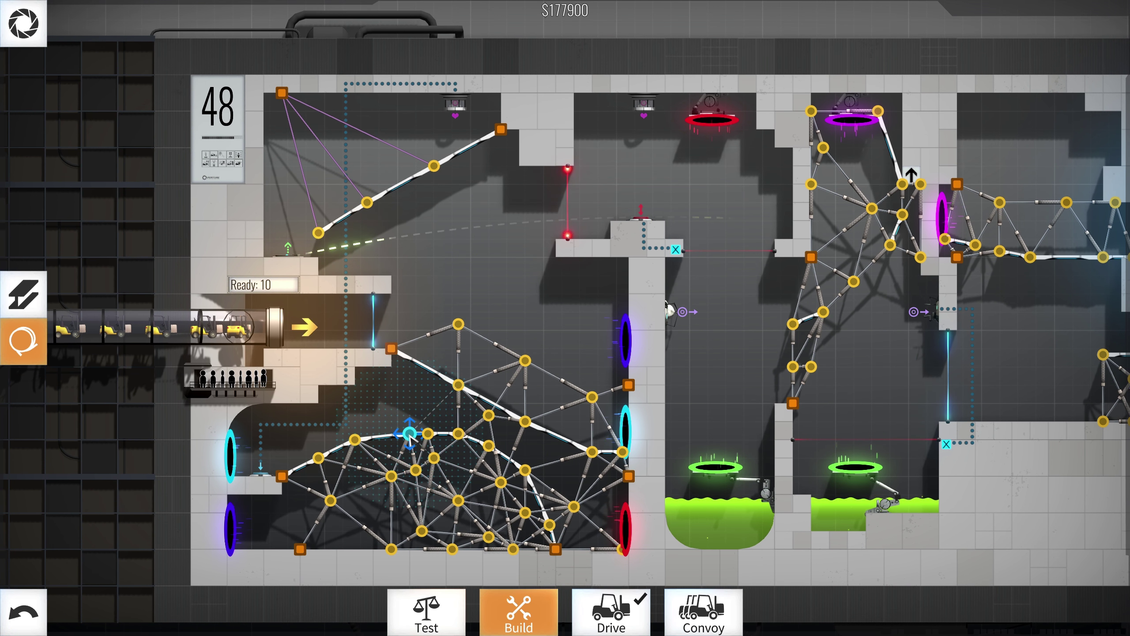
left_click(704, 613)
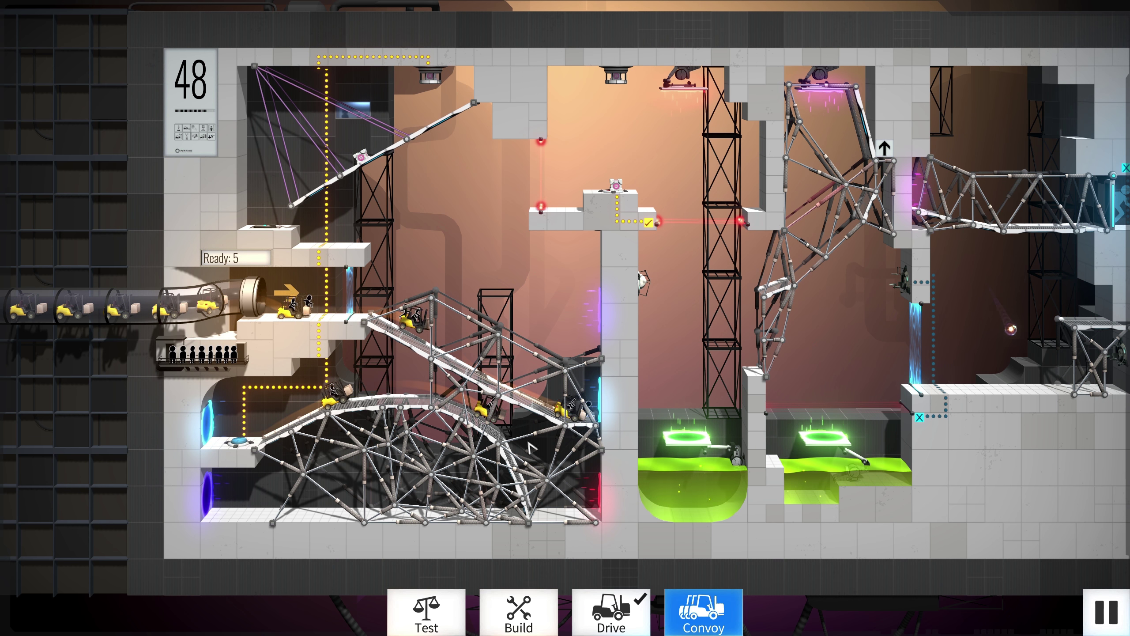
Add a solid beam from the upper-left ramp to the ceiling anchor and test it with two convoy runs
left_click(542, 616)
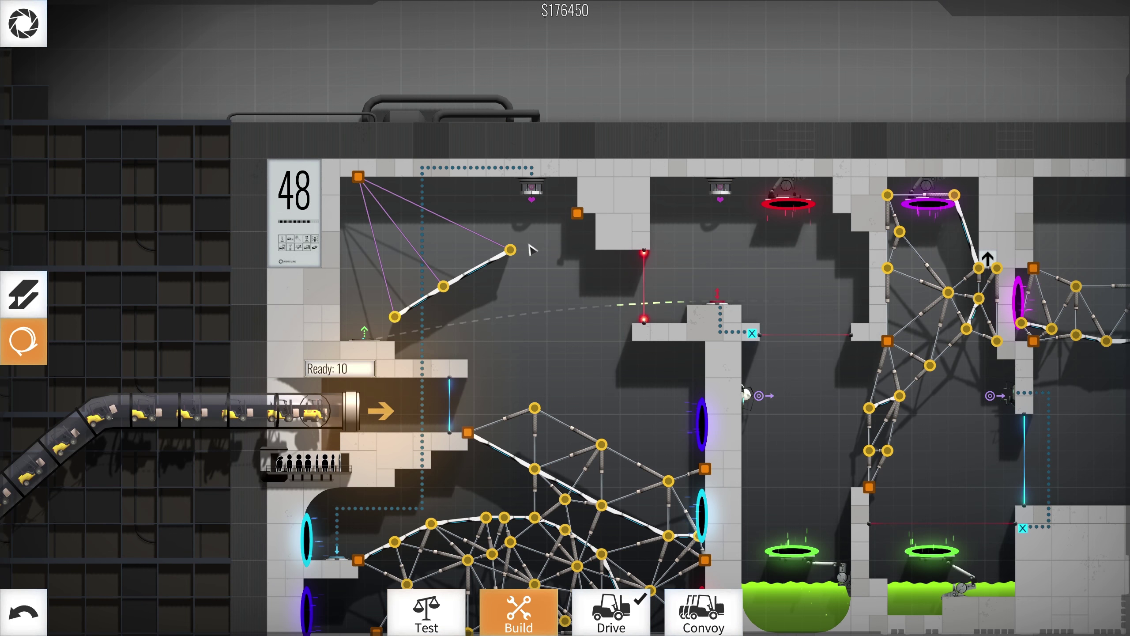
left_click(39, 304)
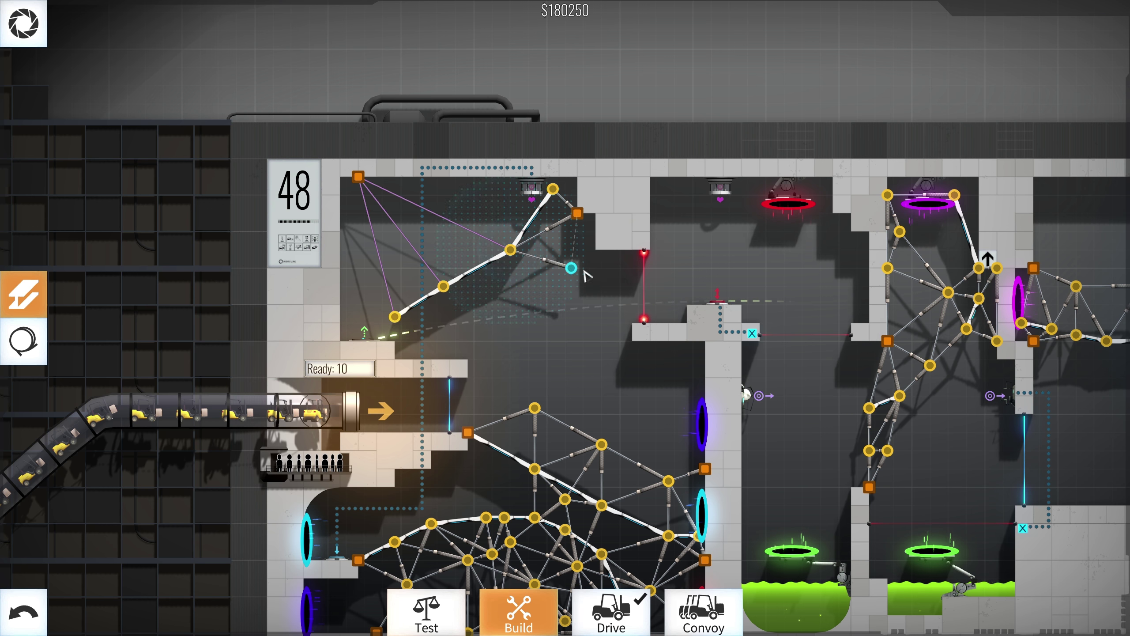
key("space")
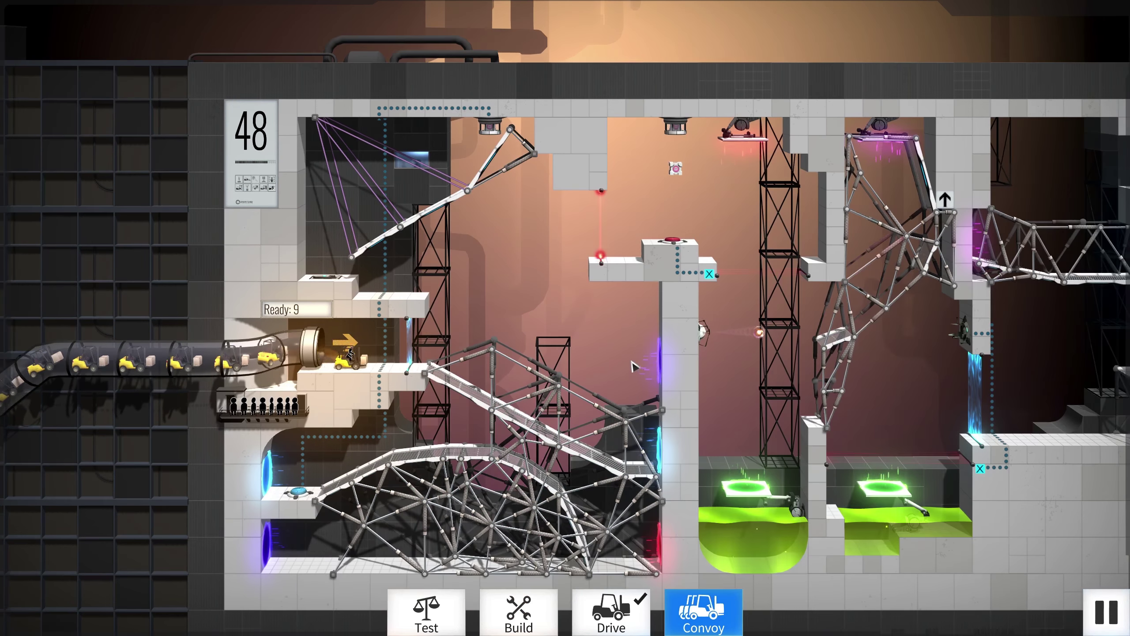
scroll(635, 367, "down", 3)
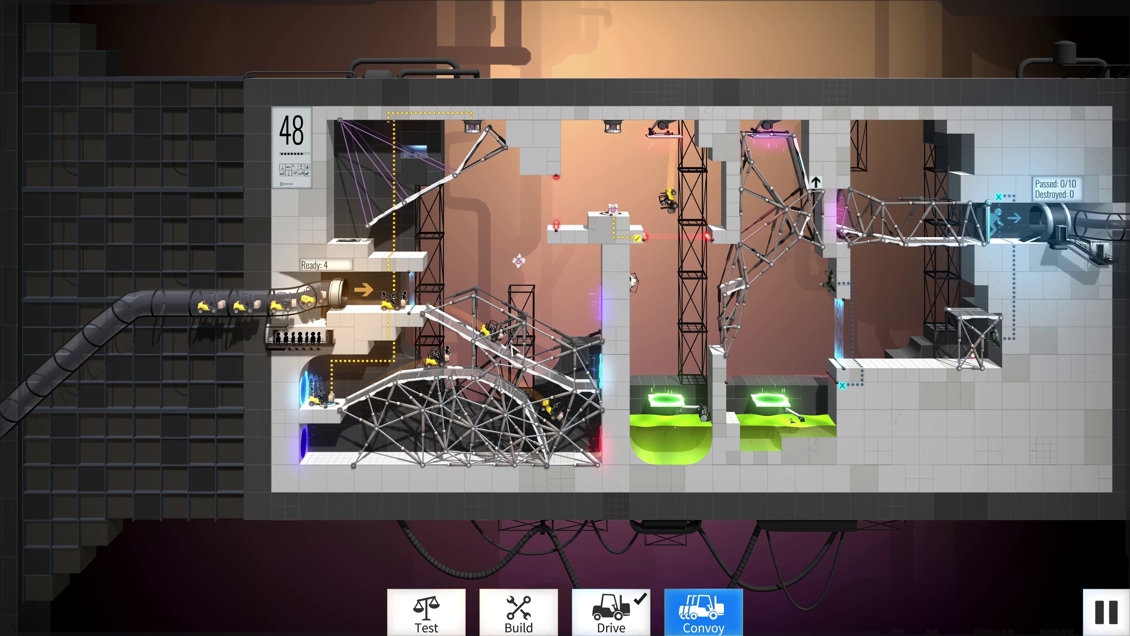
left_click(519, 612)
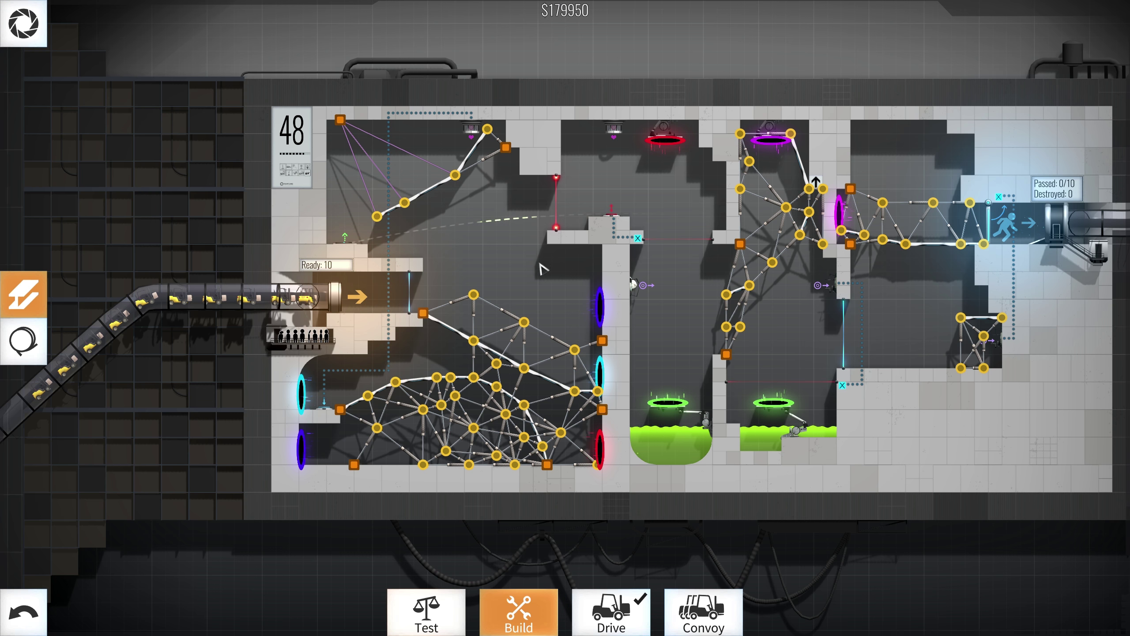
left_click(704, 613)
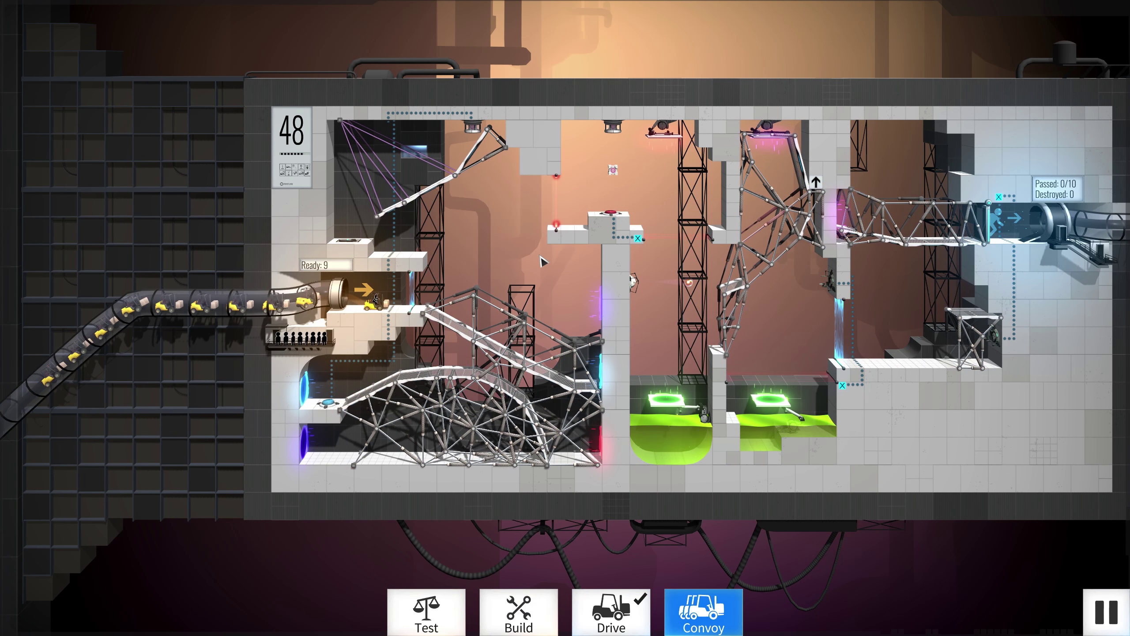
left_click_drag(542, 263, 487, 237)
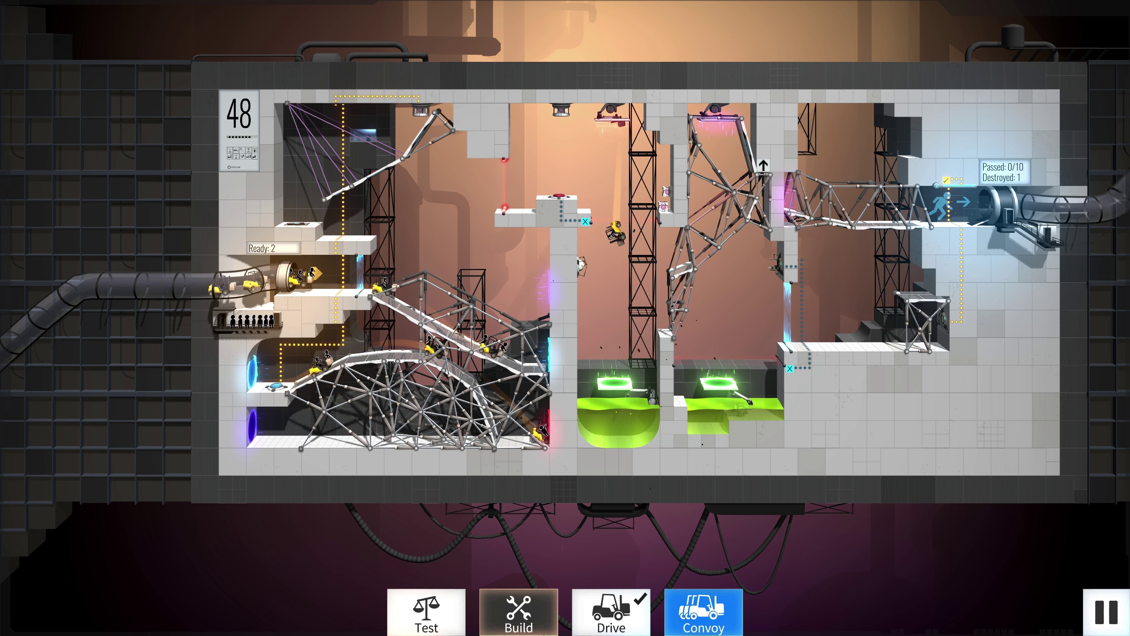
left_click(612, 613)
Rerun the convoy and a single-forklift drive test, then return to the editor
left_click(519, 612)
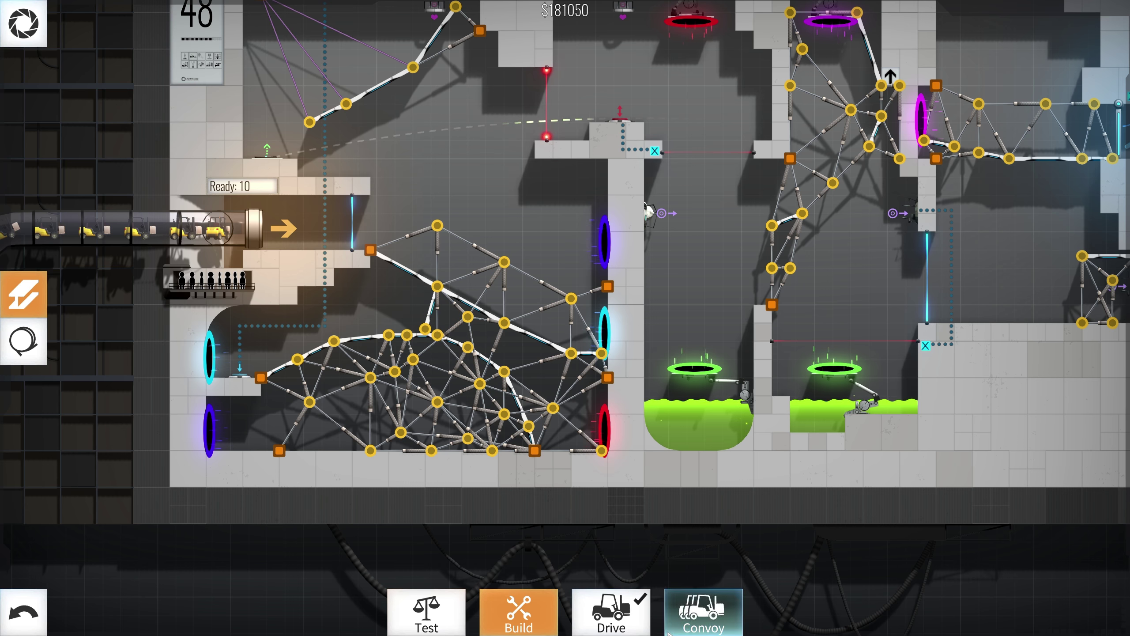
left_click(704, 612)
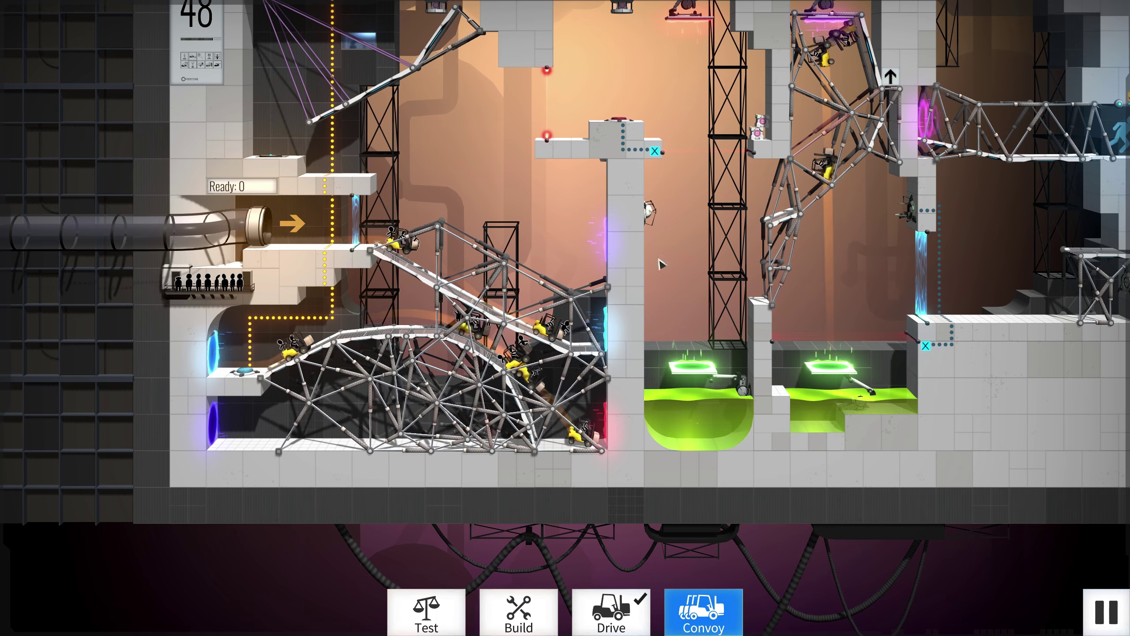
scroll(642, 285, "down", 1)
scroll(642, 284, "down", 1)
key("space")
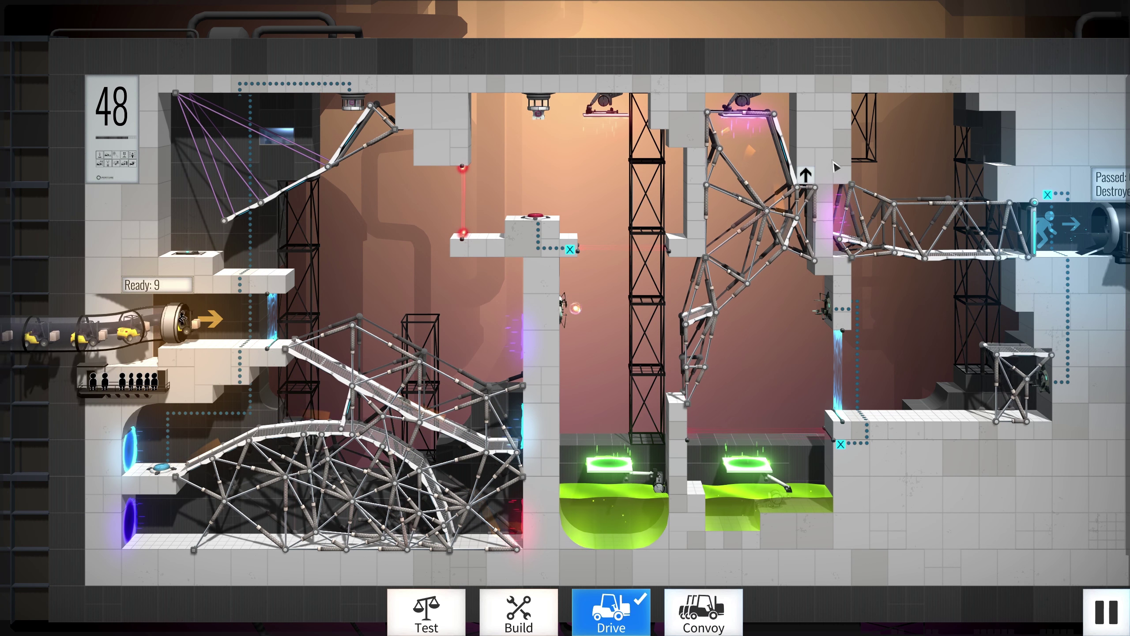
scroll(822, 232, "down", 1)
left_click(705, 612)
left_click(520, 612)
Adjust an arch joint and retest with the convoy, following the forklifts toward the exit
mouse_move(449, 382)
left_mouse_down()
mouse_move(484, 327)
mouse_move(446, 346)
left_mouse_up()
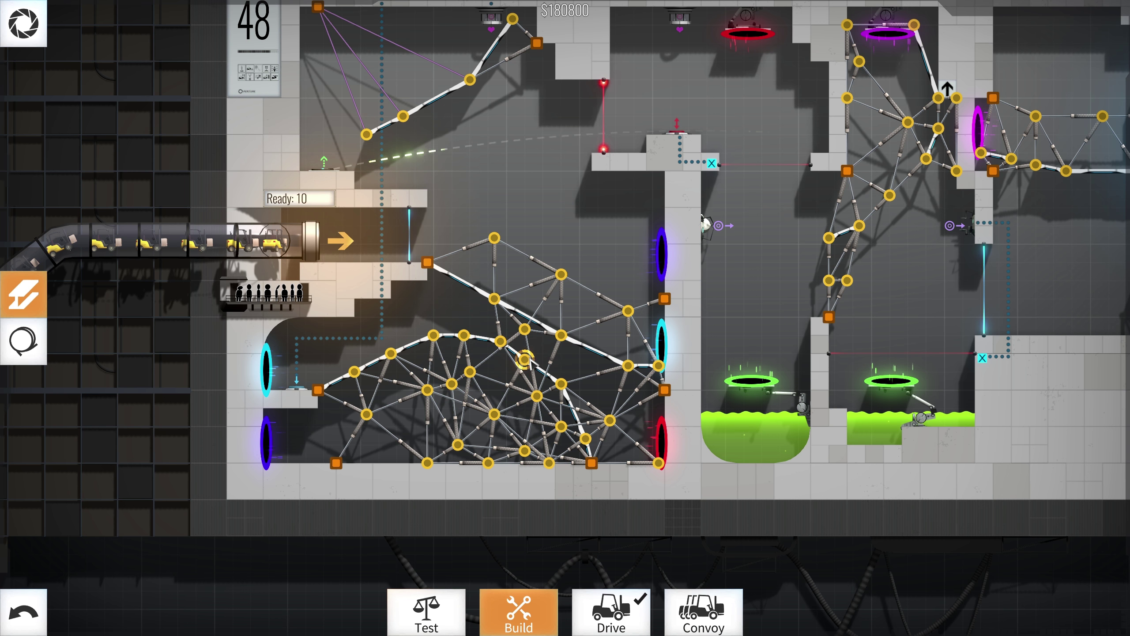
left_click(526, 359)
key("space")
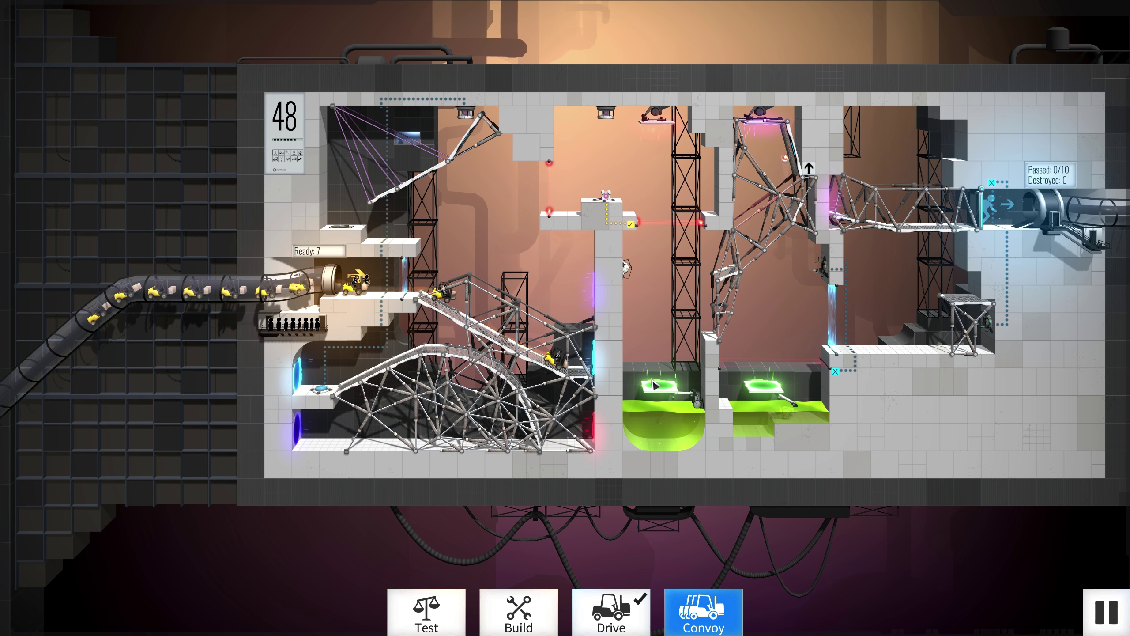
left_click_drag(654, 378, 634, 381)
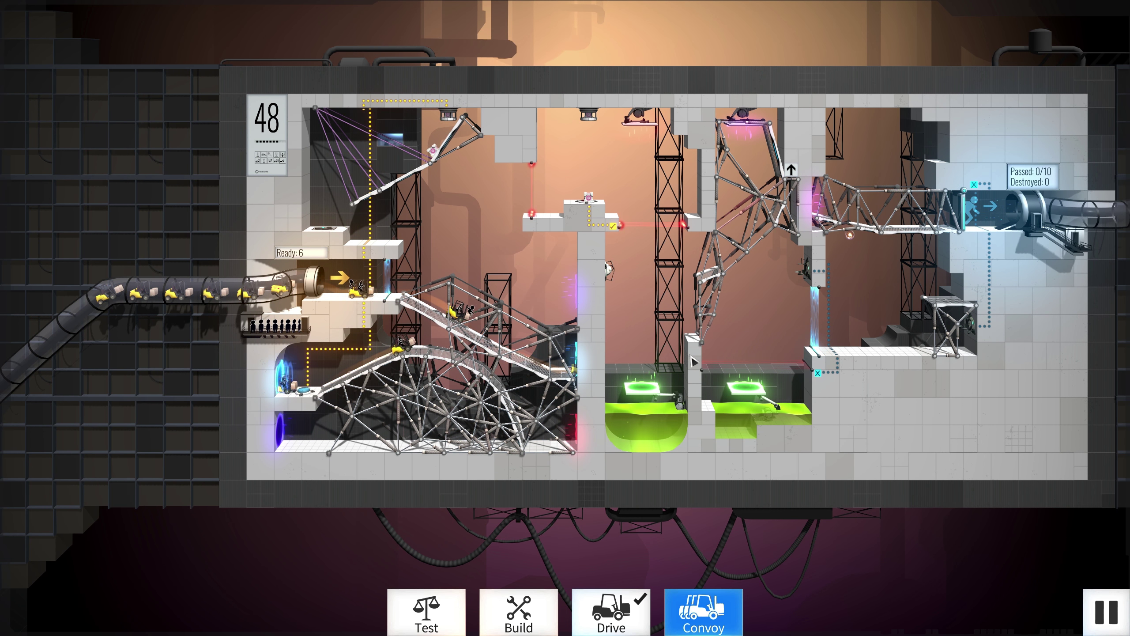
left_click_drag(694, 361, 668, 365)
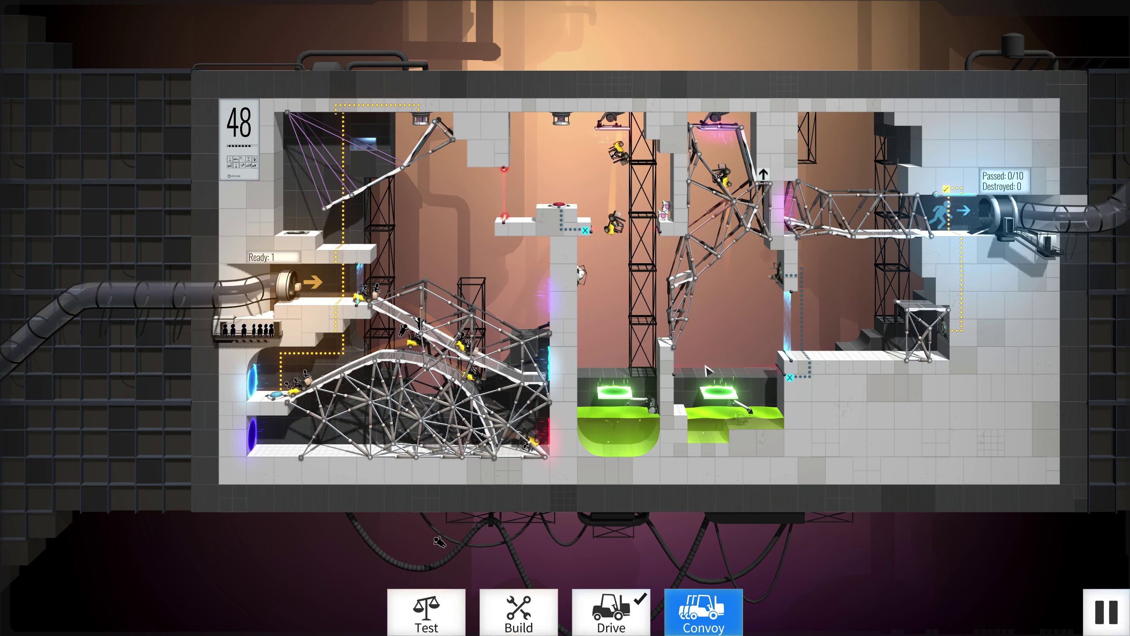
left_click_drag(735, 373, 688, 389)
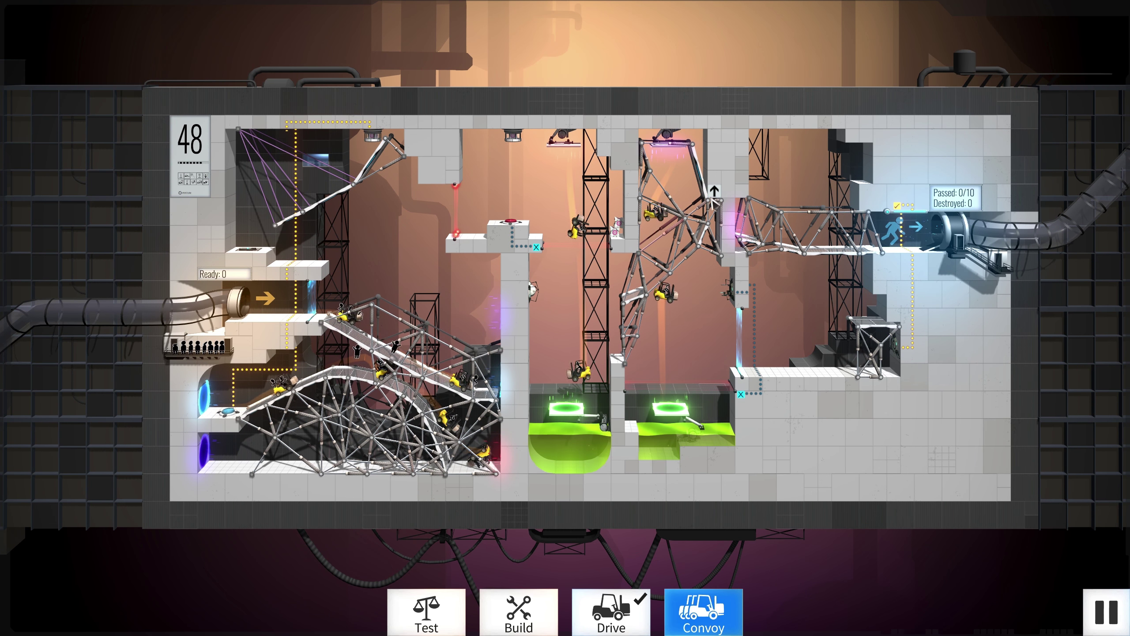
left_click(601, 612)
left_click(519, 613)
scroll(565, 318, "up", 3)
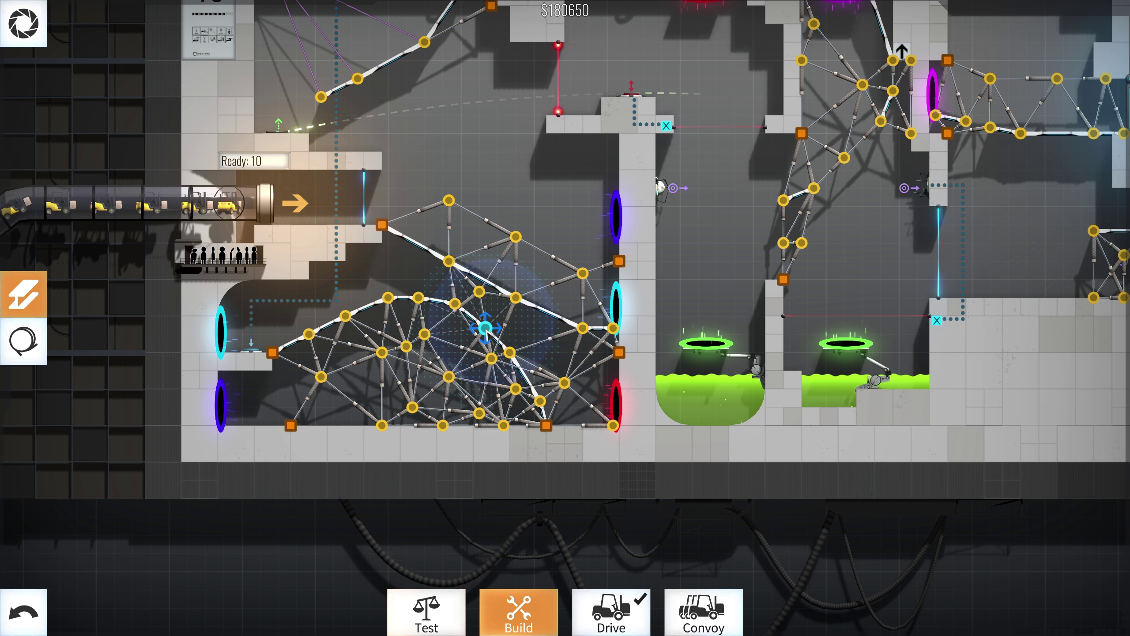
Reposition lower joints of the arched truss and check them with two convoy runs
left_click(510, 352)
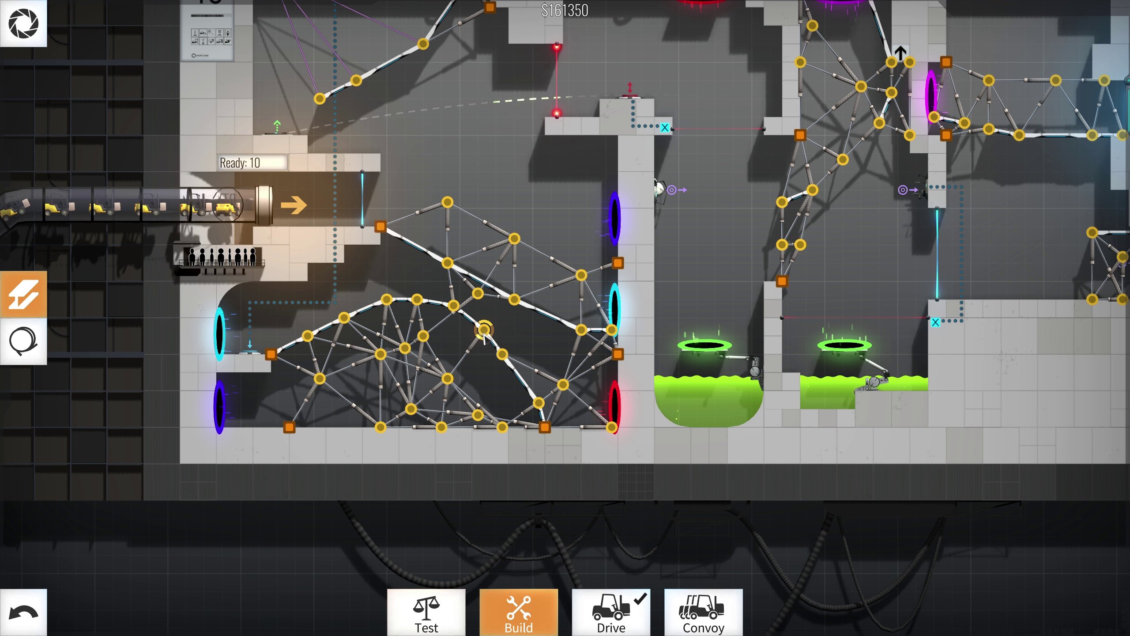
left_click(523, 373)
left_click(537, 403)
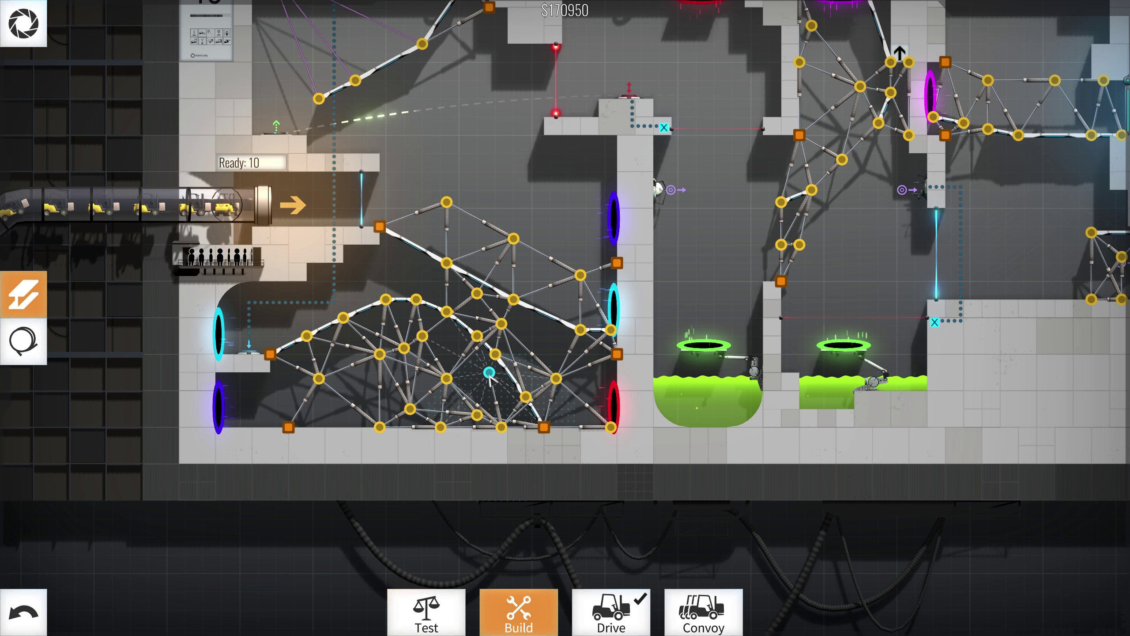
left_click(698, 612)
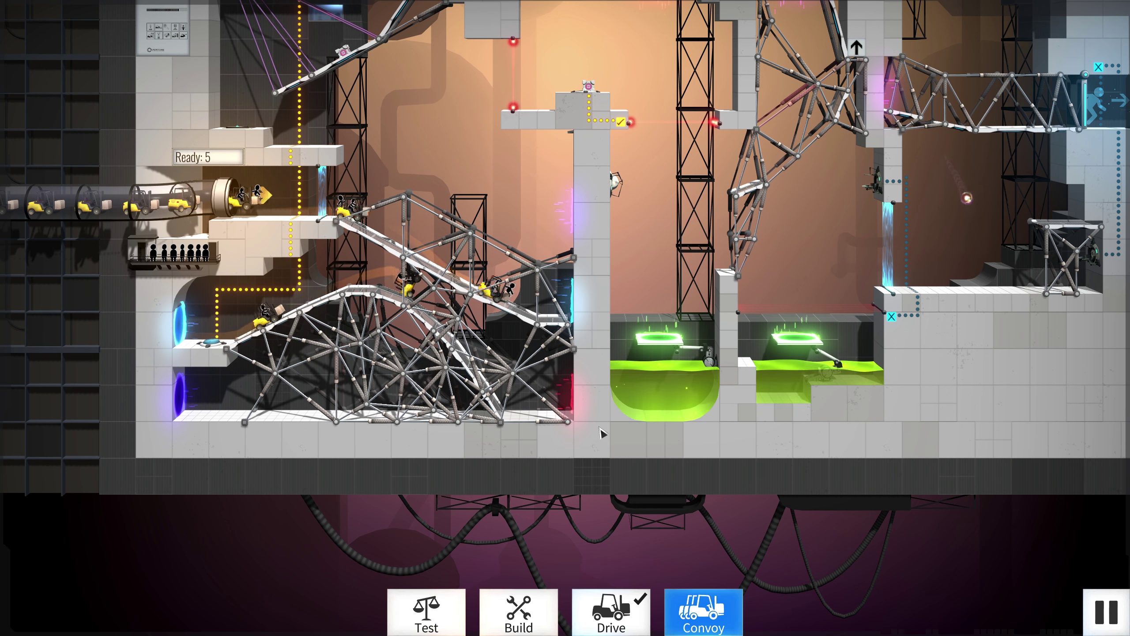
left_click(549, 623)
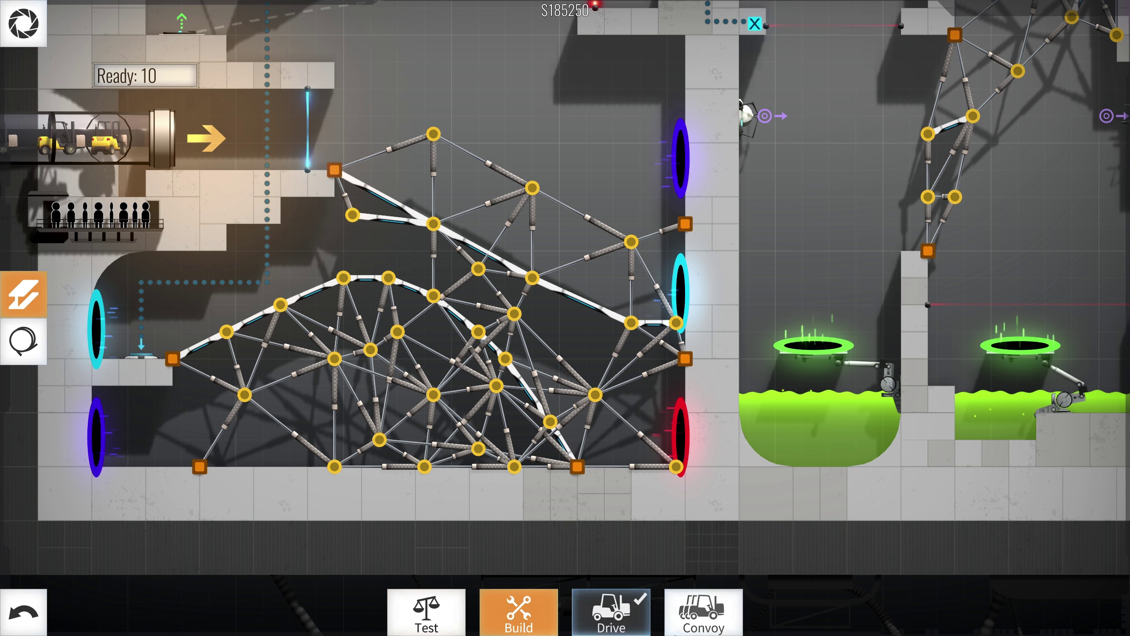
left_click(703, 612)
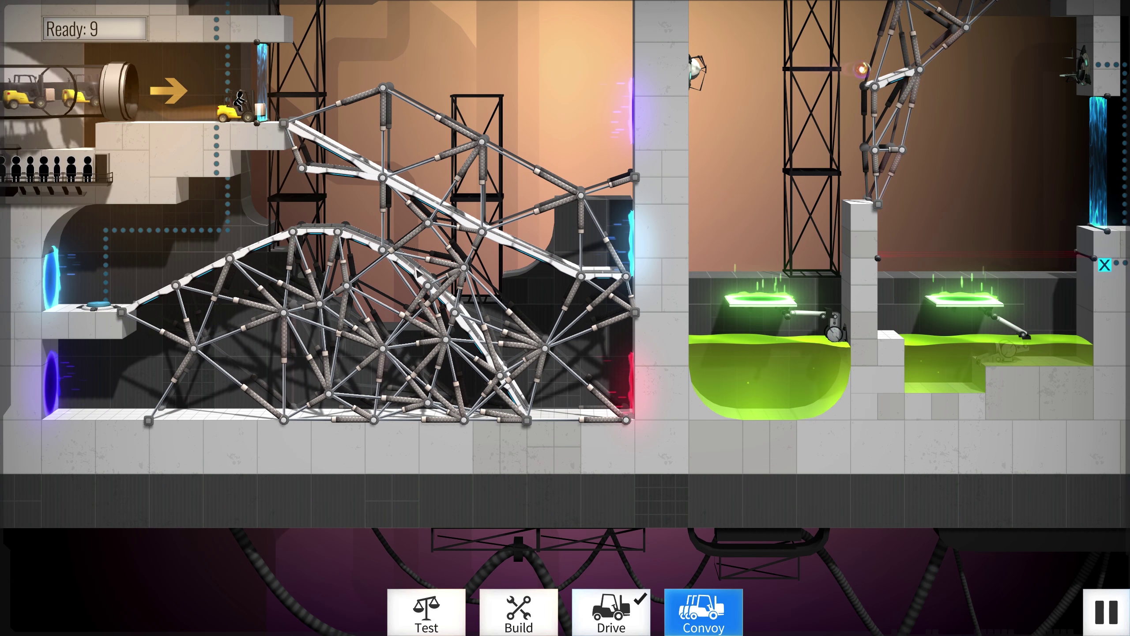
left_click(533, 616)
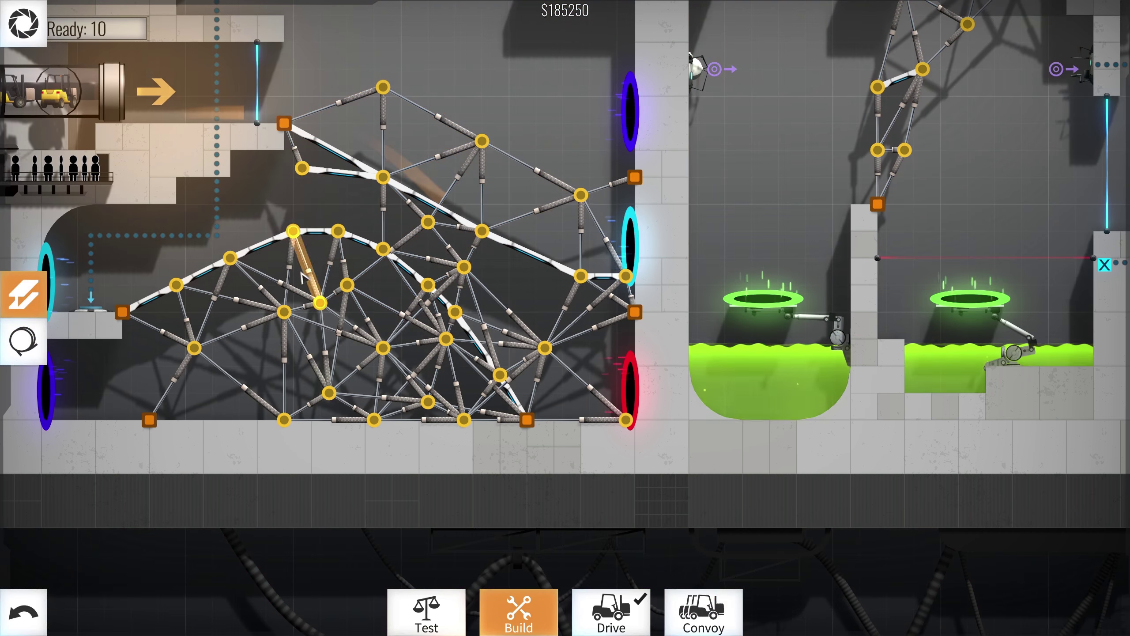
Rework the top arch joints and test with convoy and drive runs
left_click(295, 241)
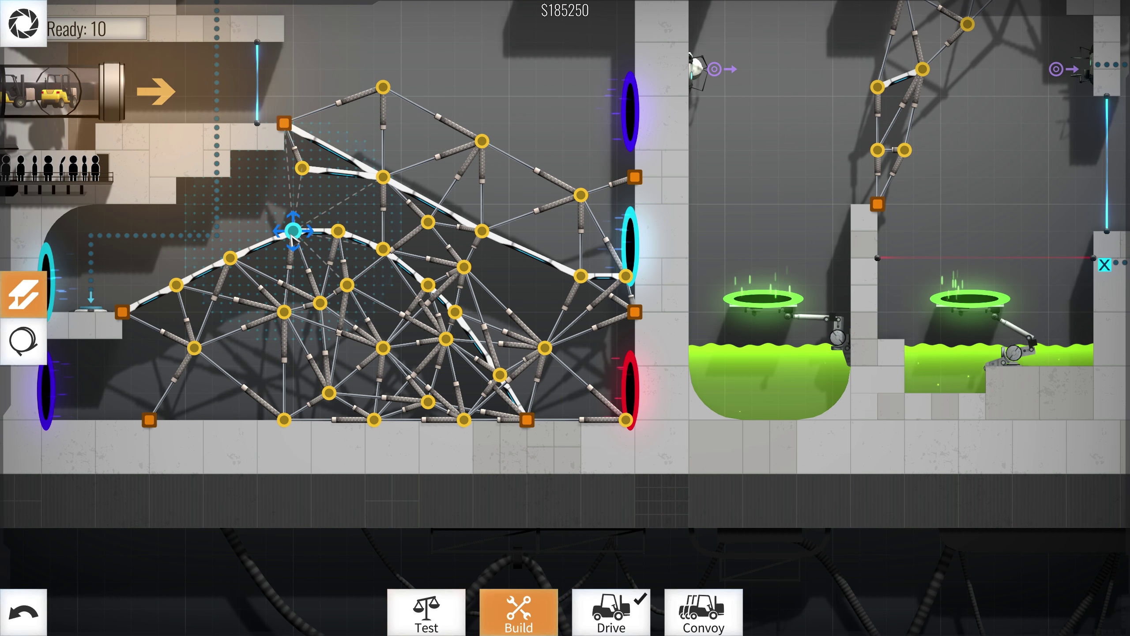
left_click(338, 231)
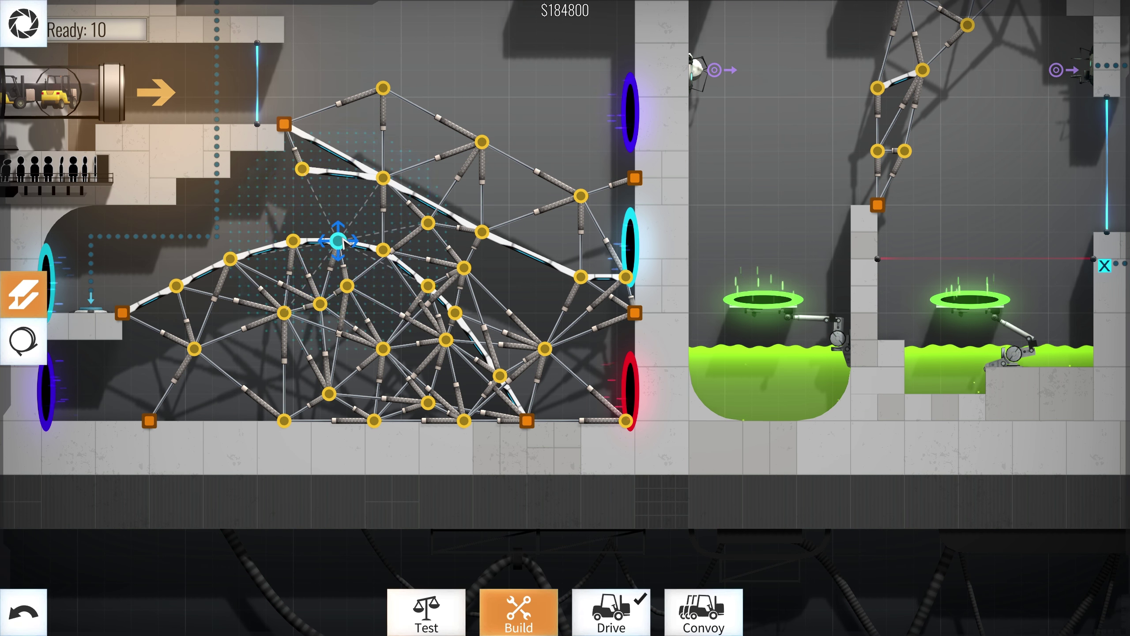
left_click(692, 623)
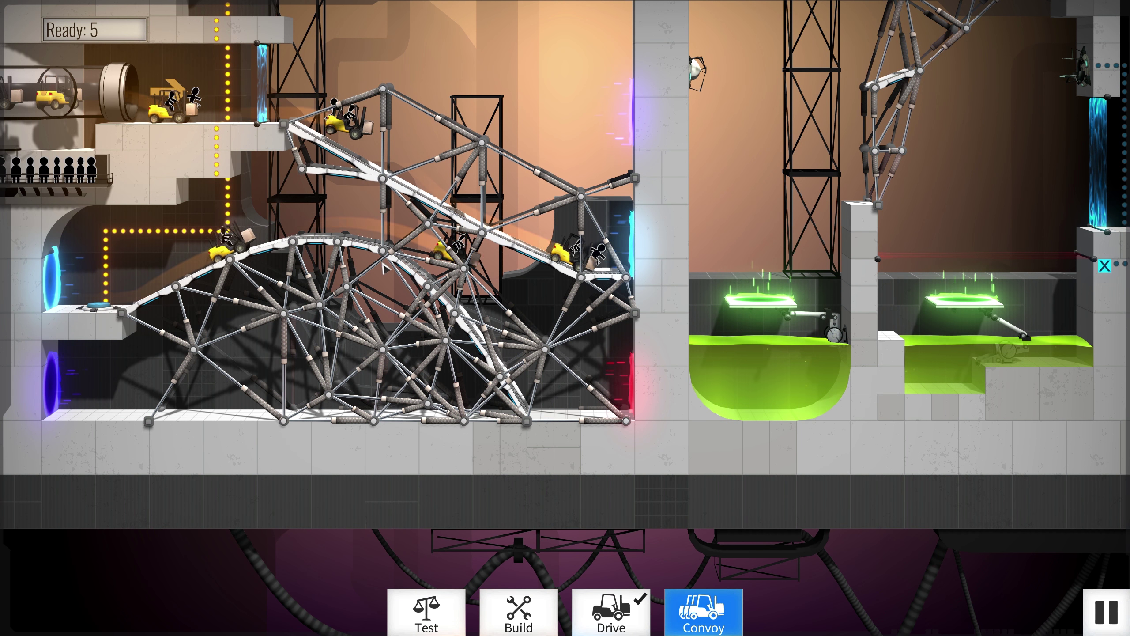
scroll(504, 294, "down", 5)
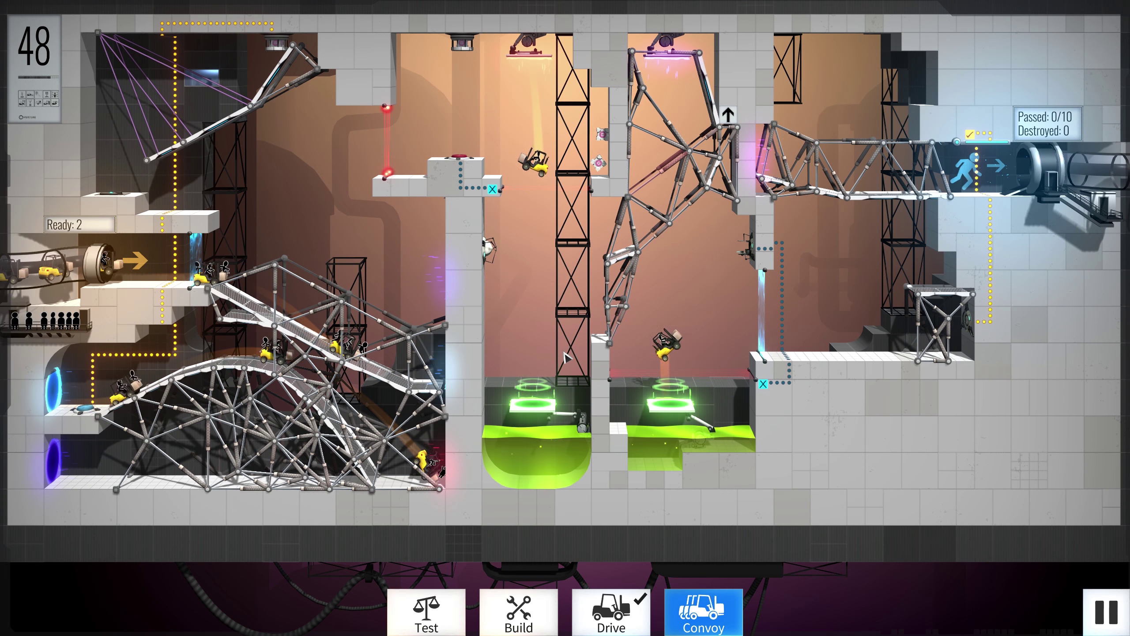
scroll(664, 332, "up", 1)
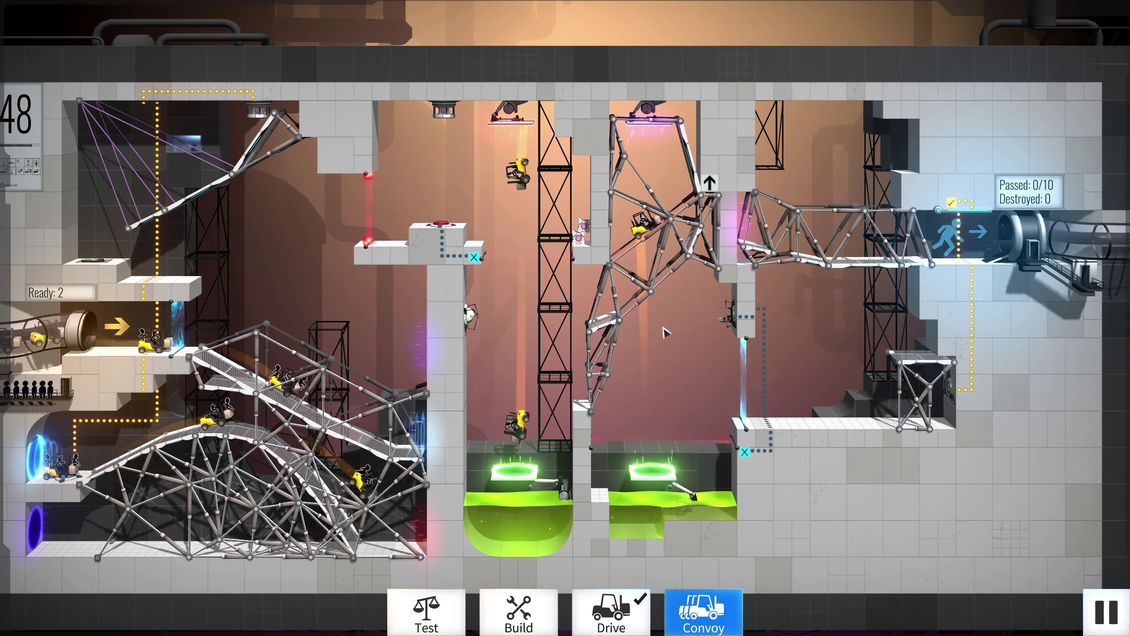
left_click_drag(664, 333, 645, 385)
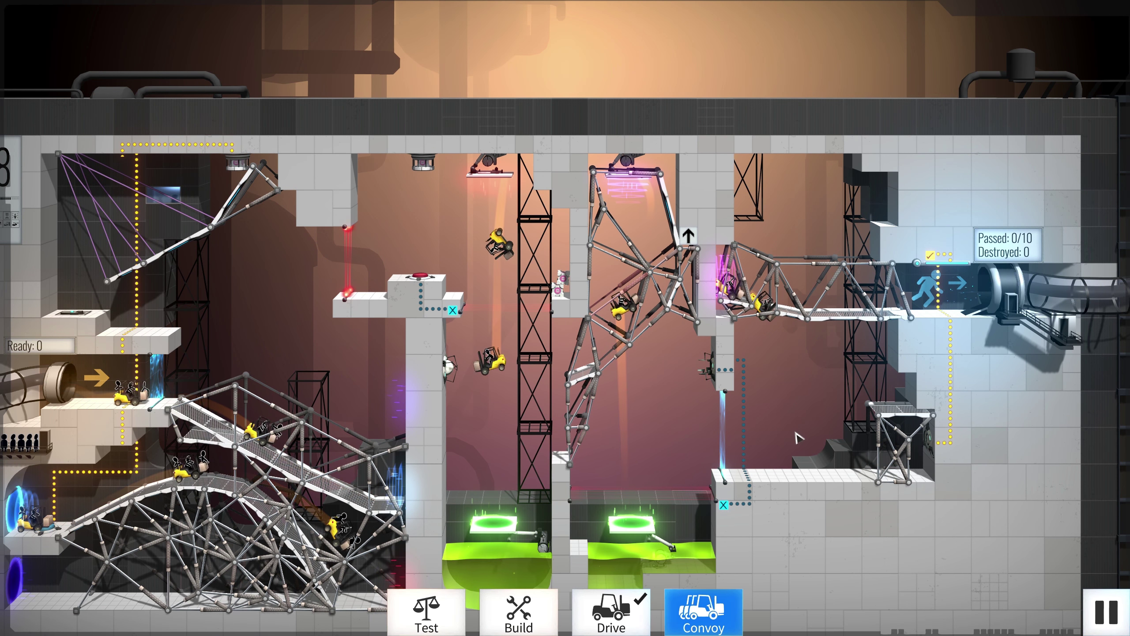
left_click(619, 613)
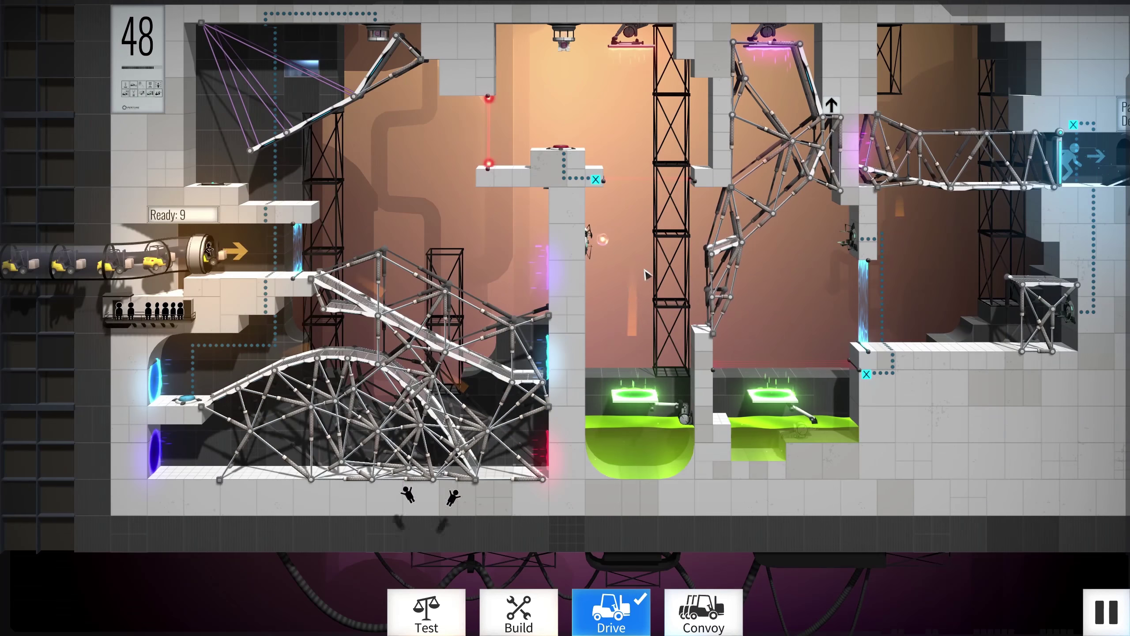
scroll(663, 307, "up", 4)
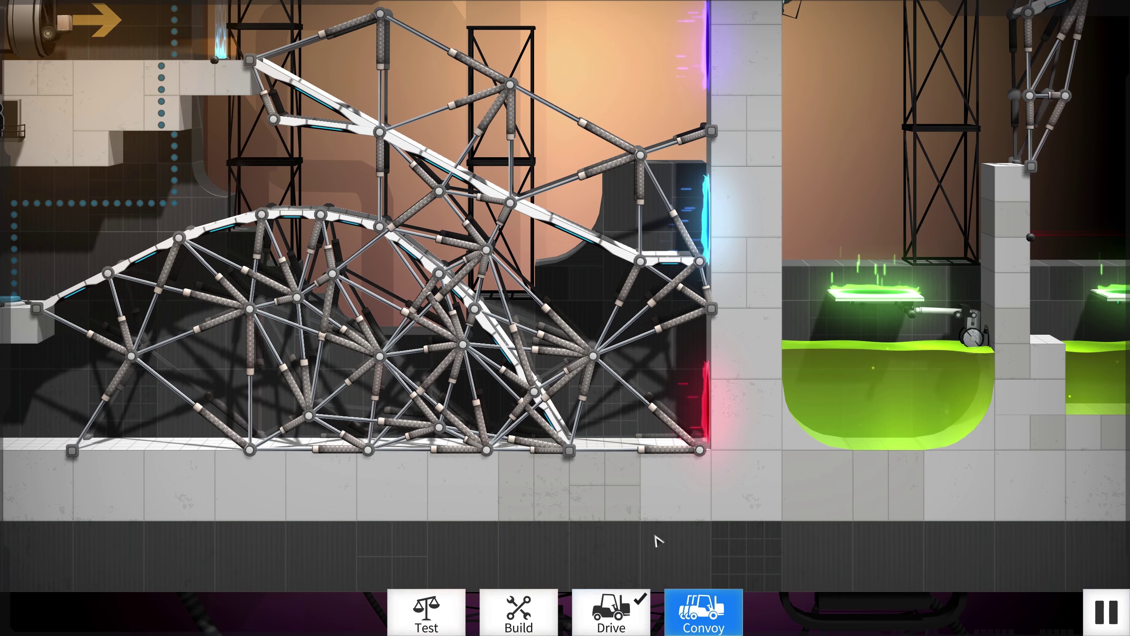
left_click(518, 612)
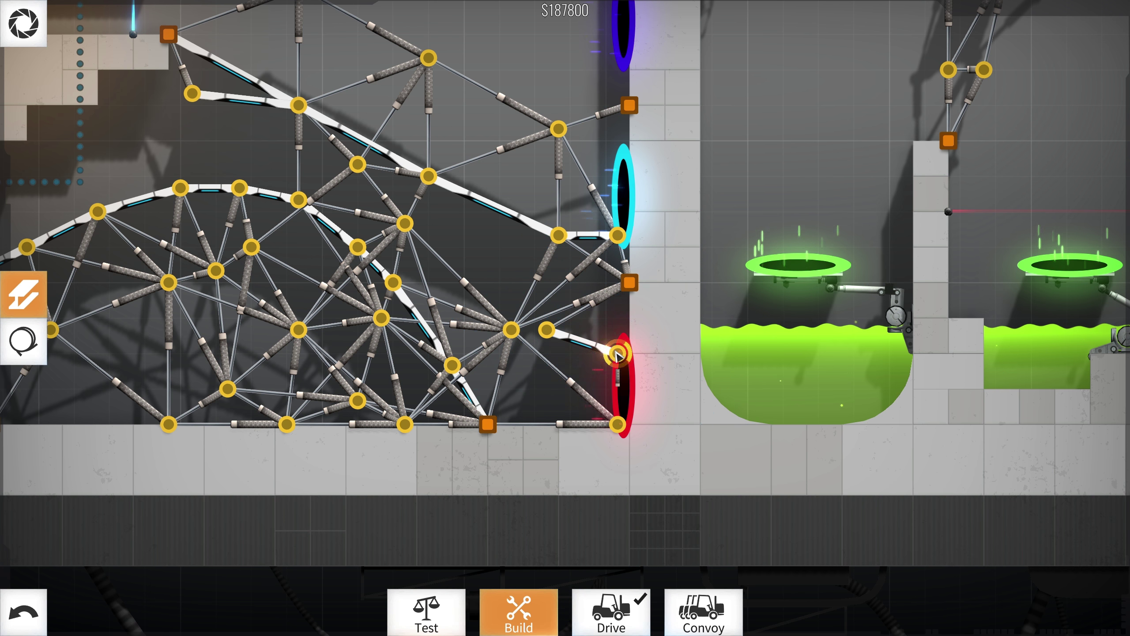
Alternate convoy and single-forklift drive tests on the stripped-down ramp, cost now $131350
left_click(704, 611)
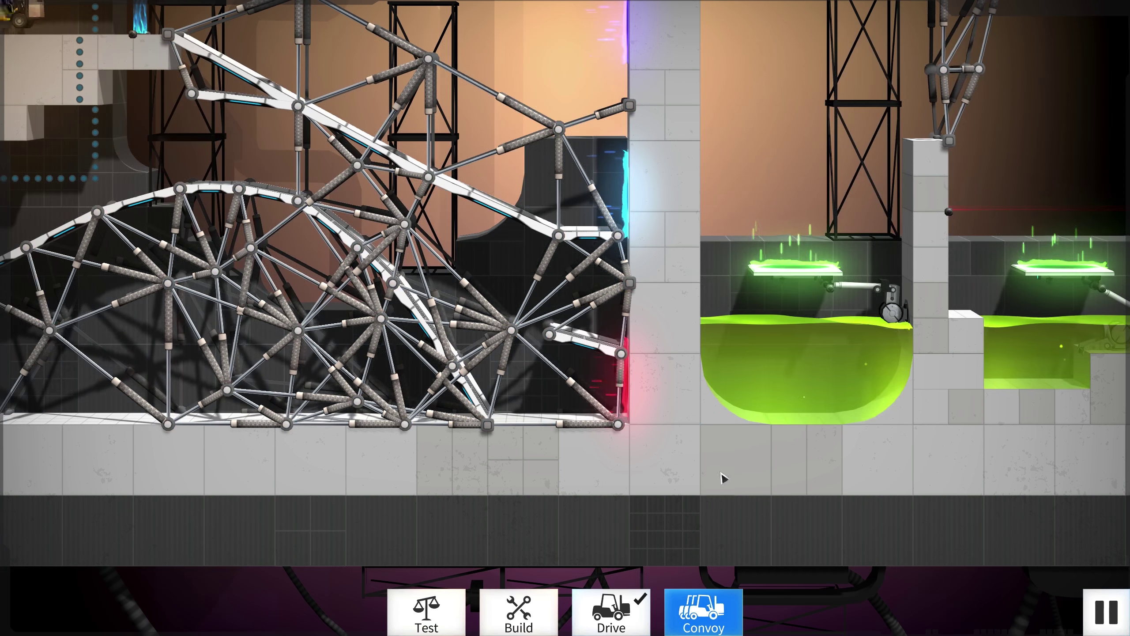
key("Left")
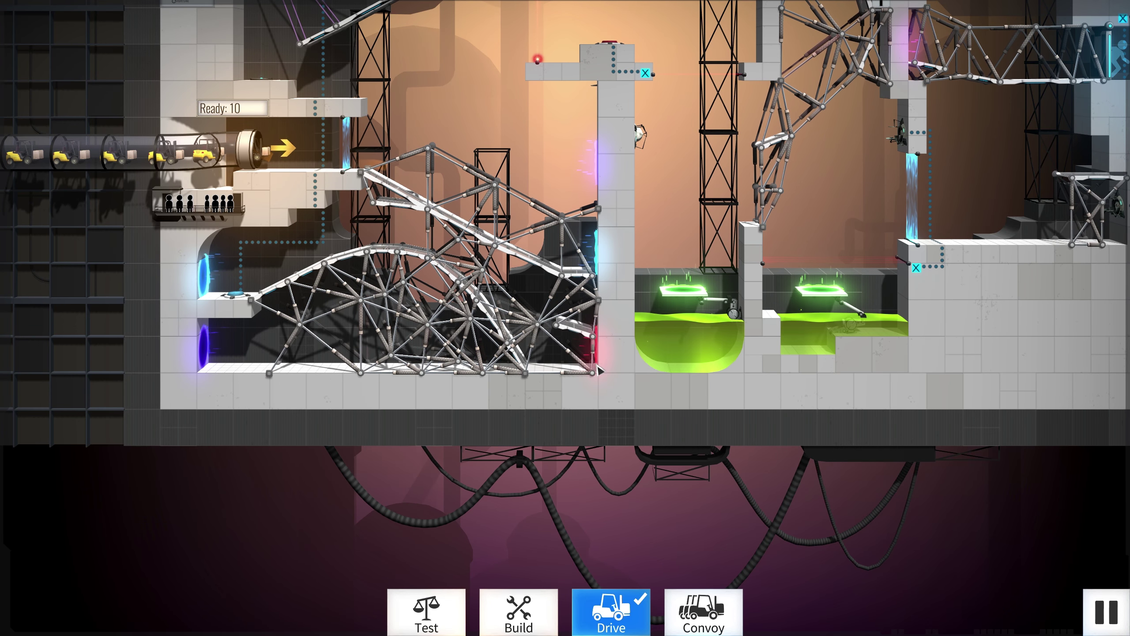
left_click(531, 610)
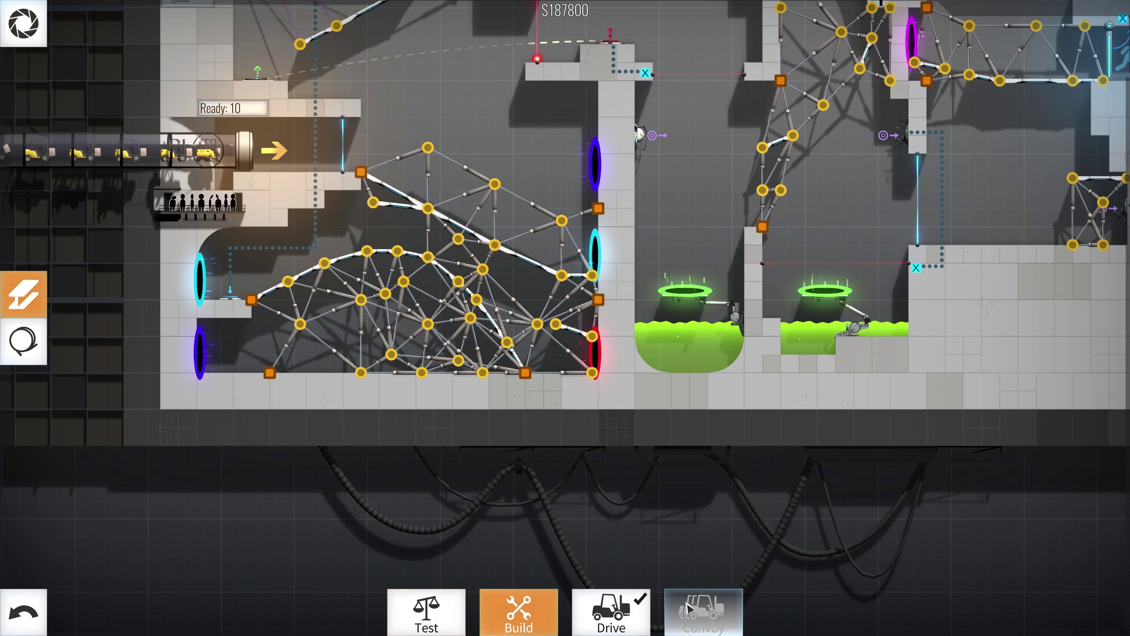
key("Right")
key("Right")
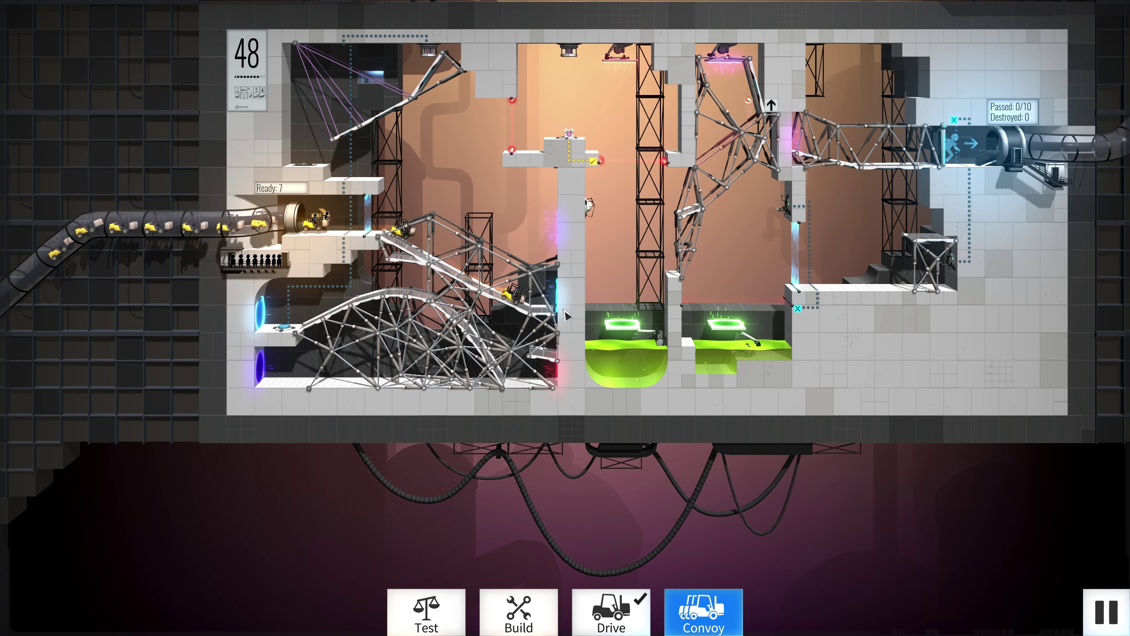
key("Escape")
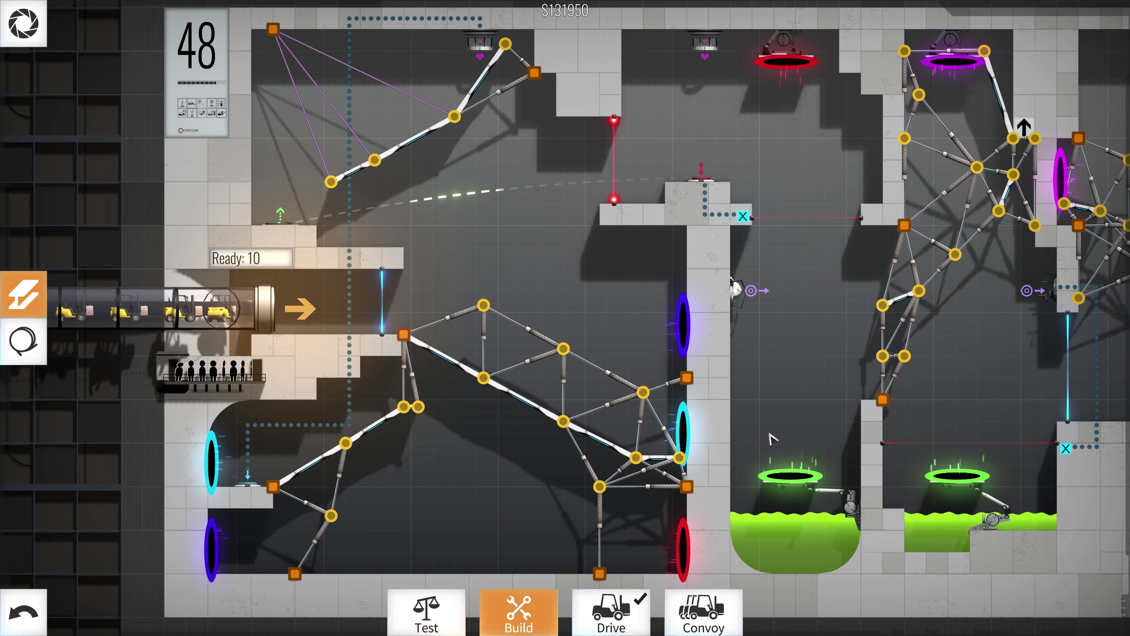
Support the ramp's lower node with a vertical beam down to the floor anchor
left_click_drag(770, 439, 692, 442)
left_click_drag(720, 357, 786, 343)
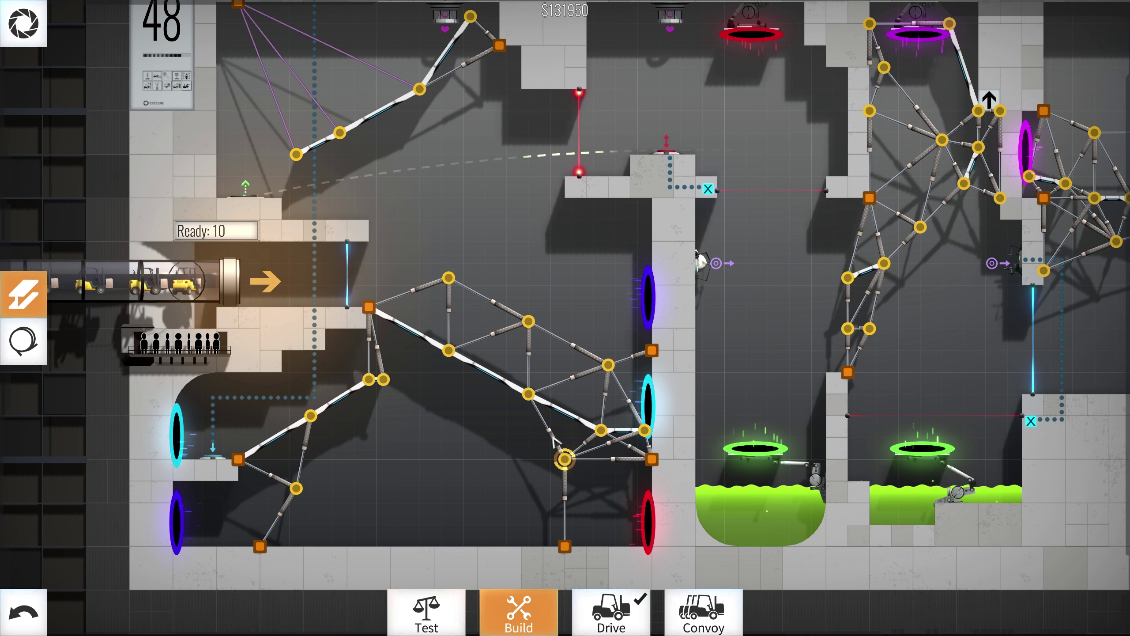
left_click_drag(566, 546, 564, 459)
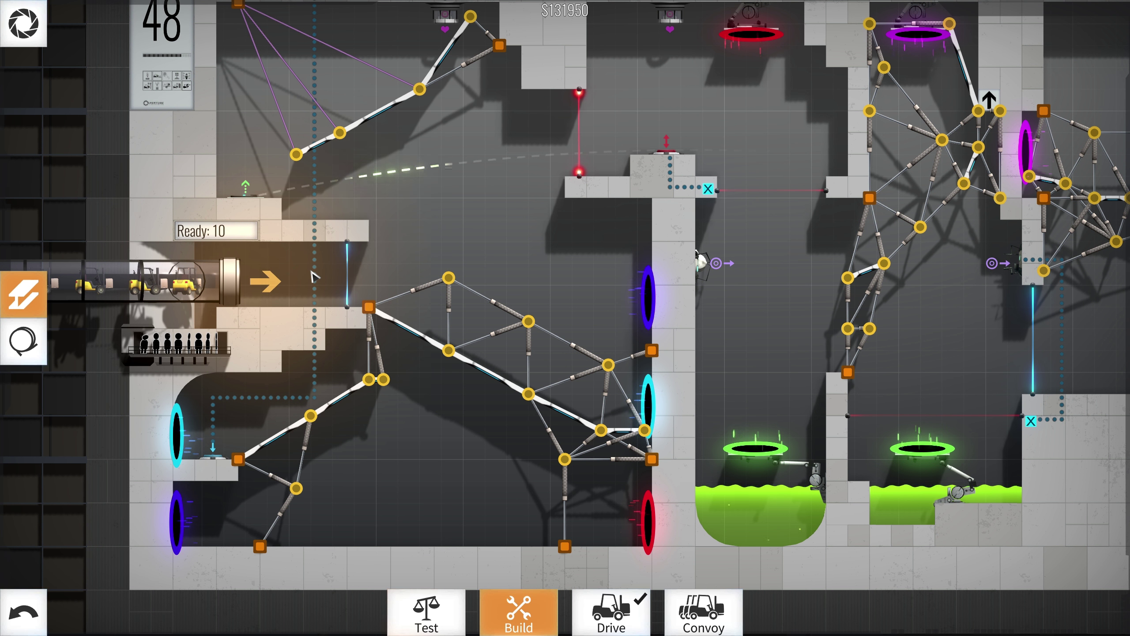
Start a convoy run of all 10 forklifts on the simplified ramp
left_click(704, 613)
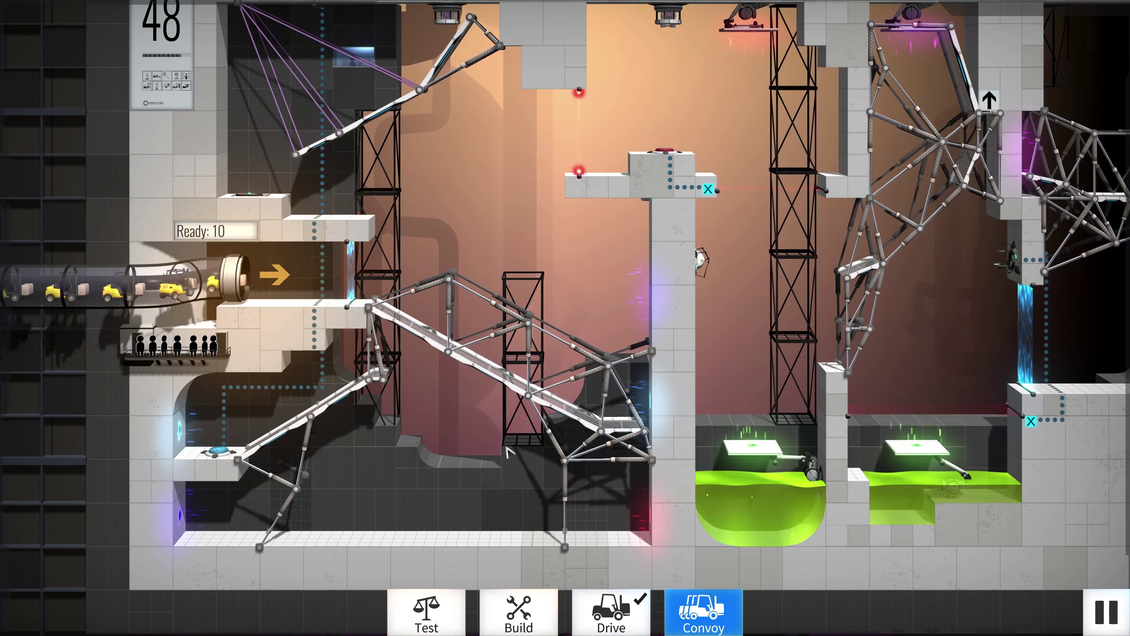